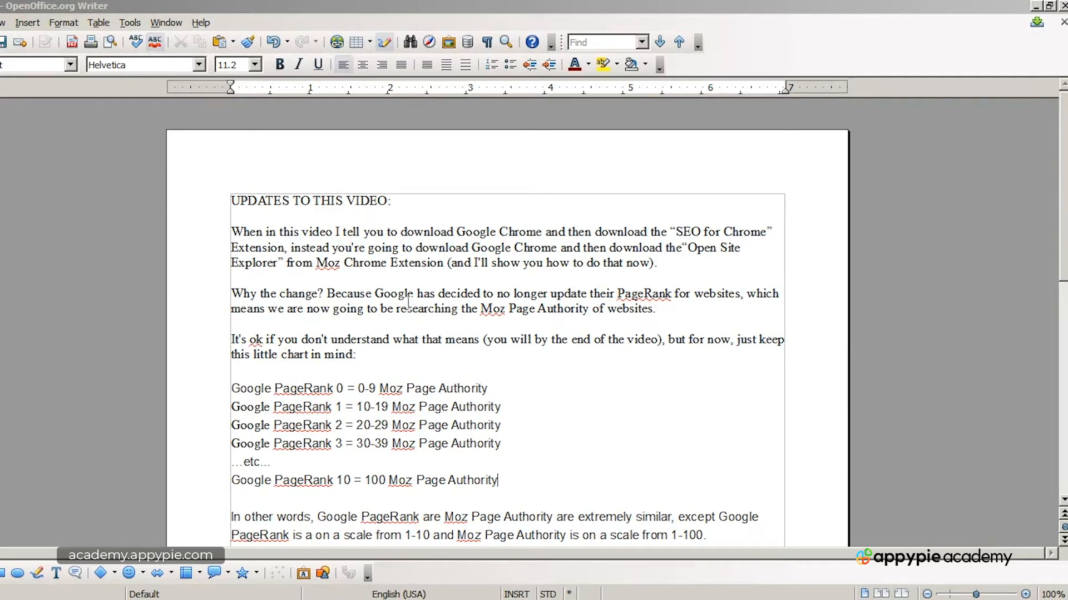
click(677, 265)
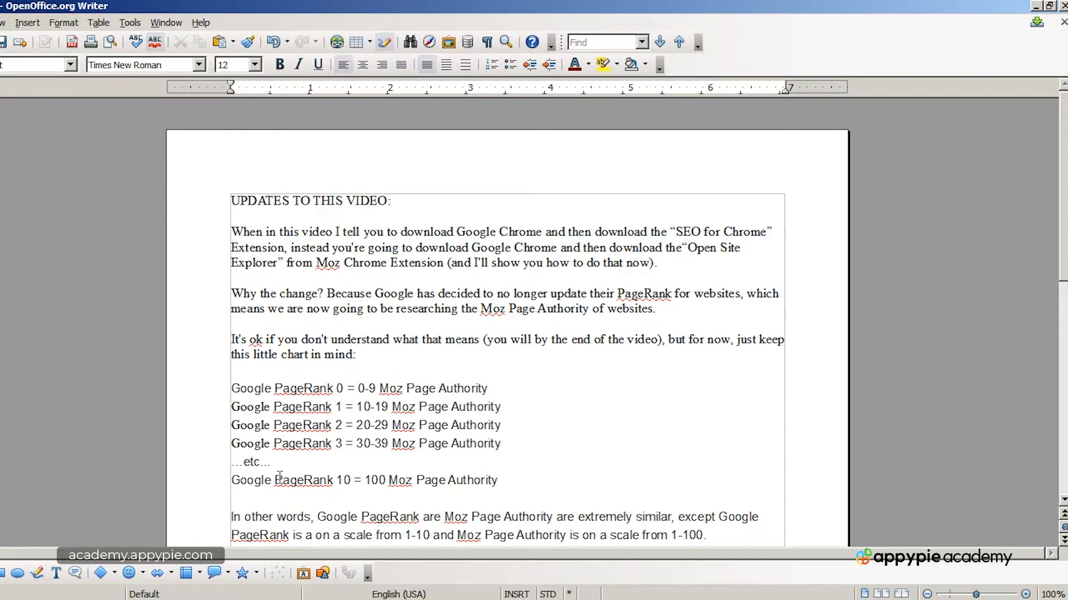
click(166, 599)
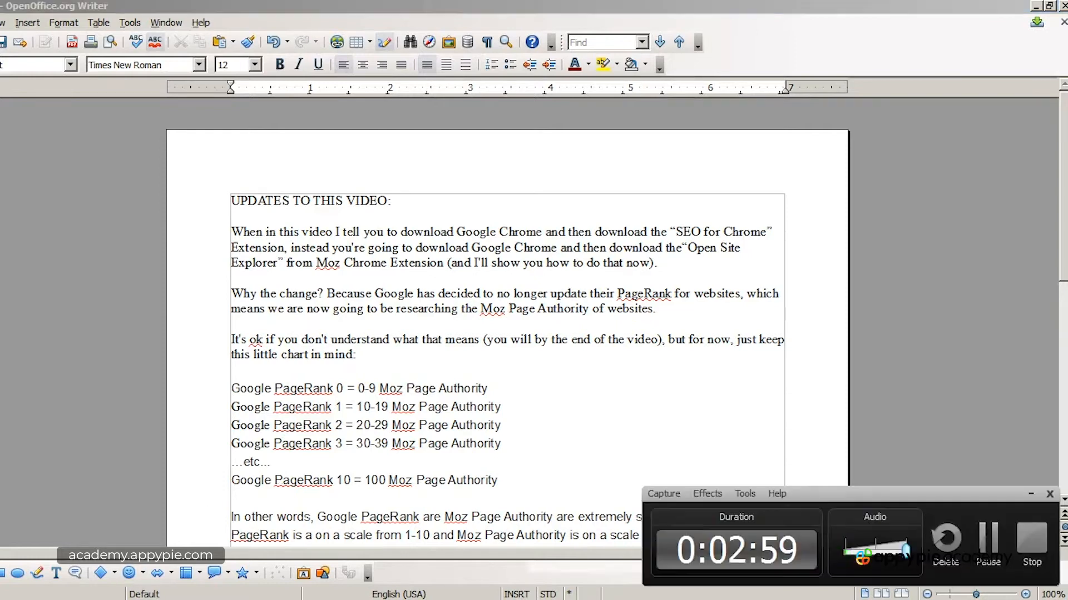
click(1029, 537)
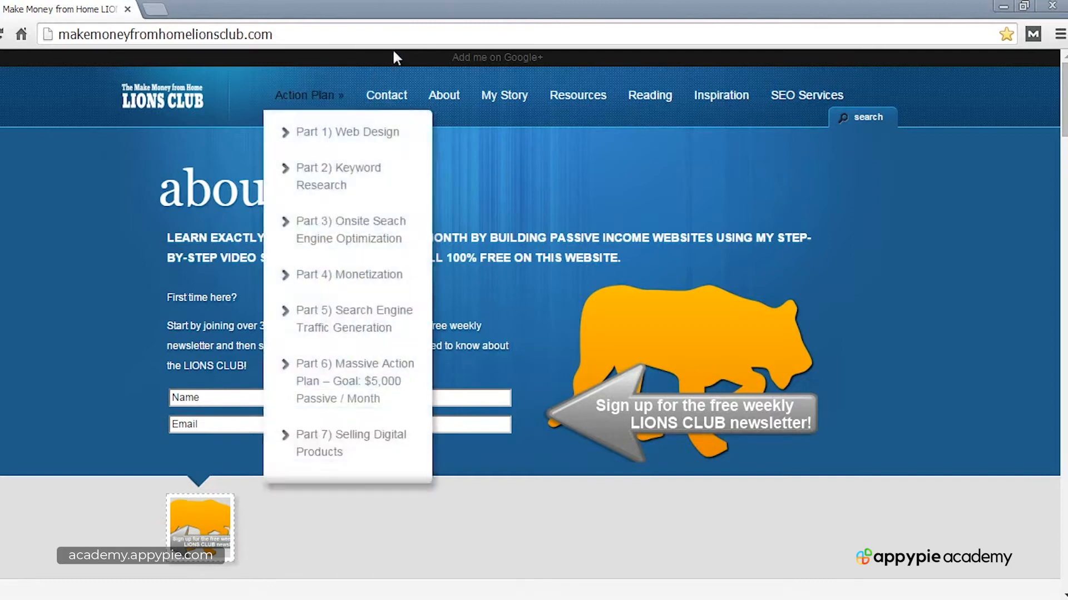
Search the web for "google chrome download" and open Google's Chrome Browser page
click(427, 34)
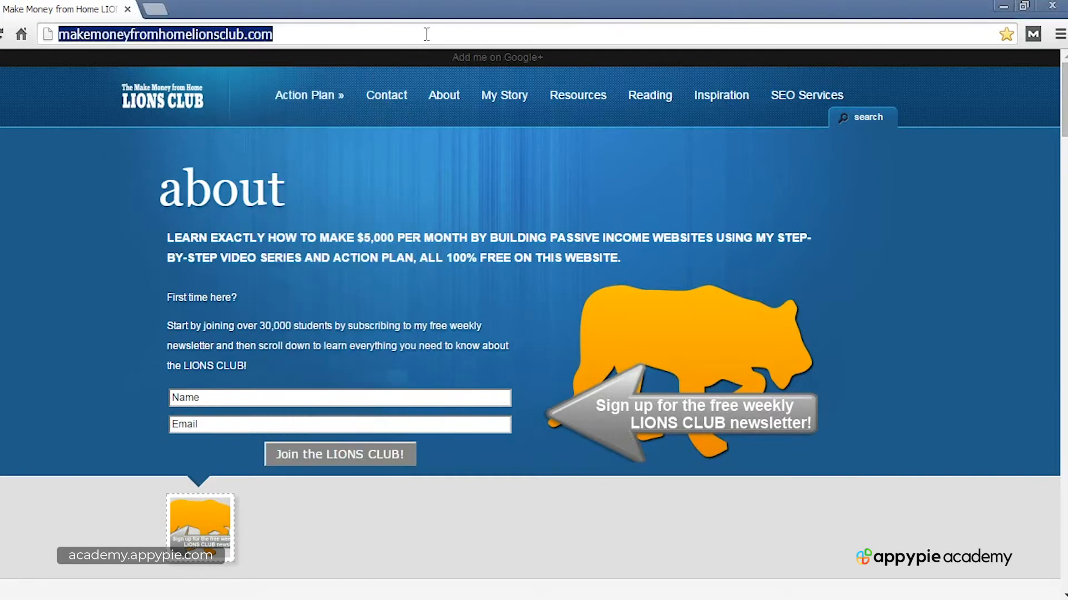
text(google chrome)
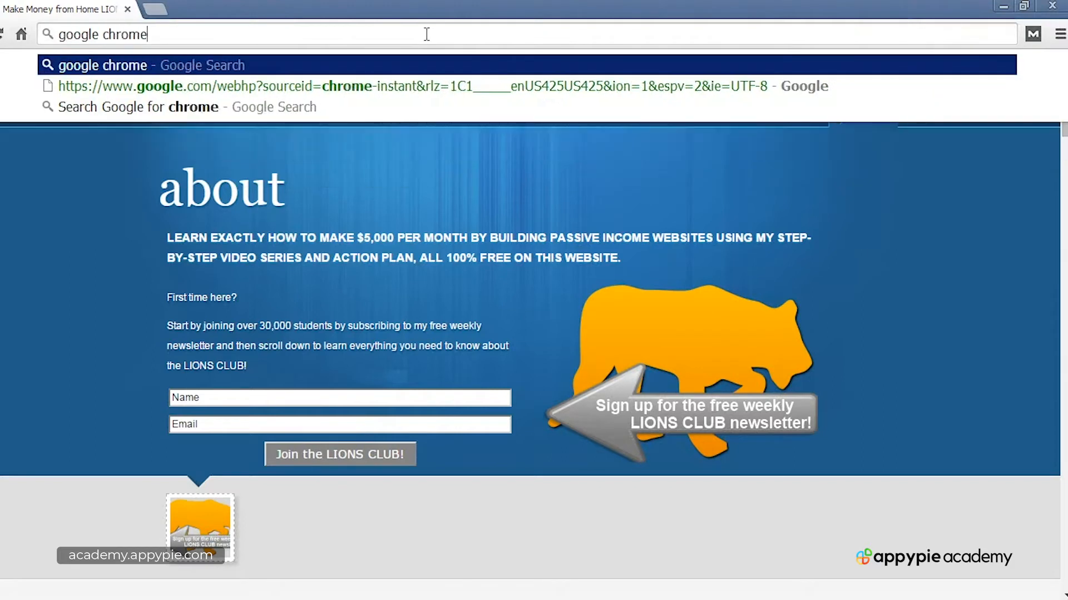
text( download)
key(Return)
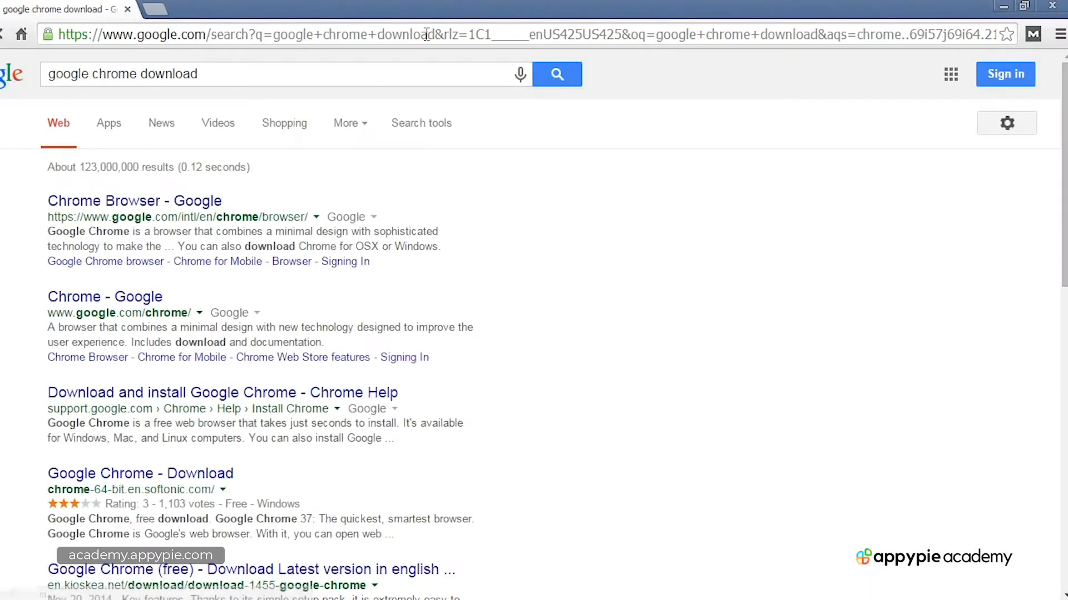
click(205, 201)
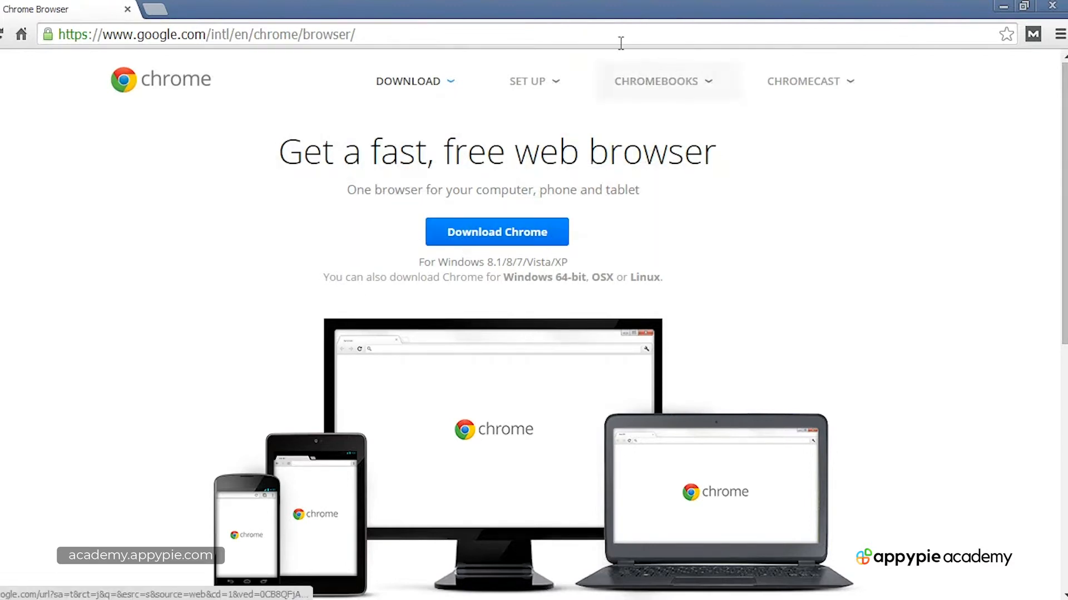
Search the web for "open site explorer download"
click(441, 32)
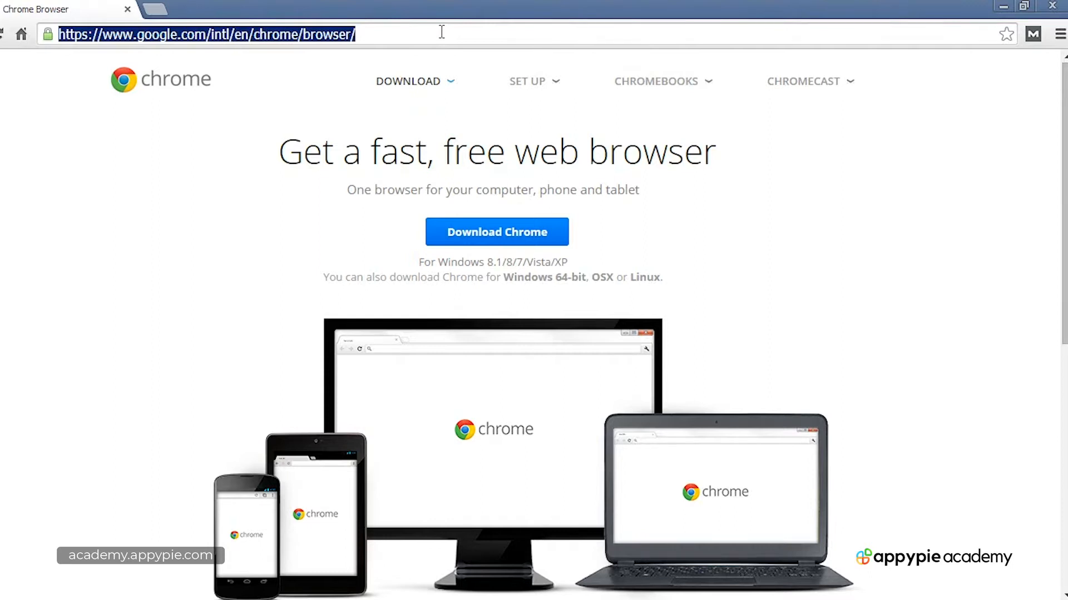
text(open site expl)
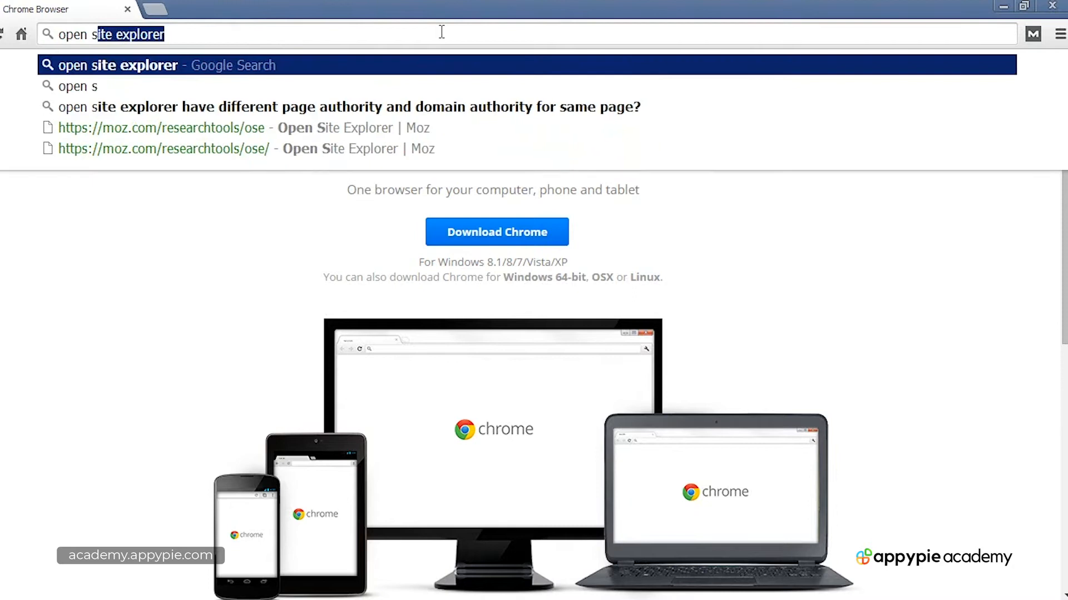
text(orer )
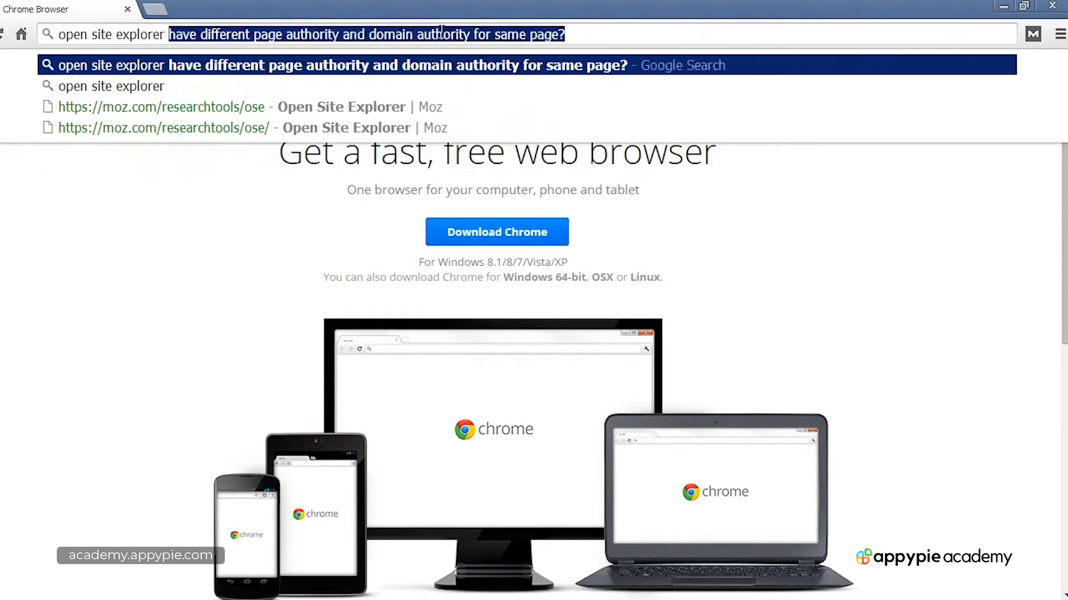
text(download)
key(Return)
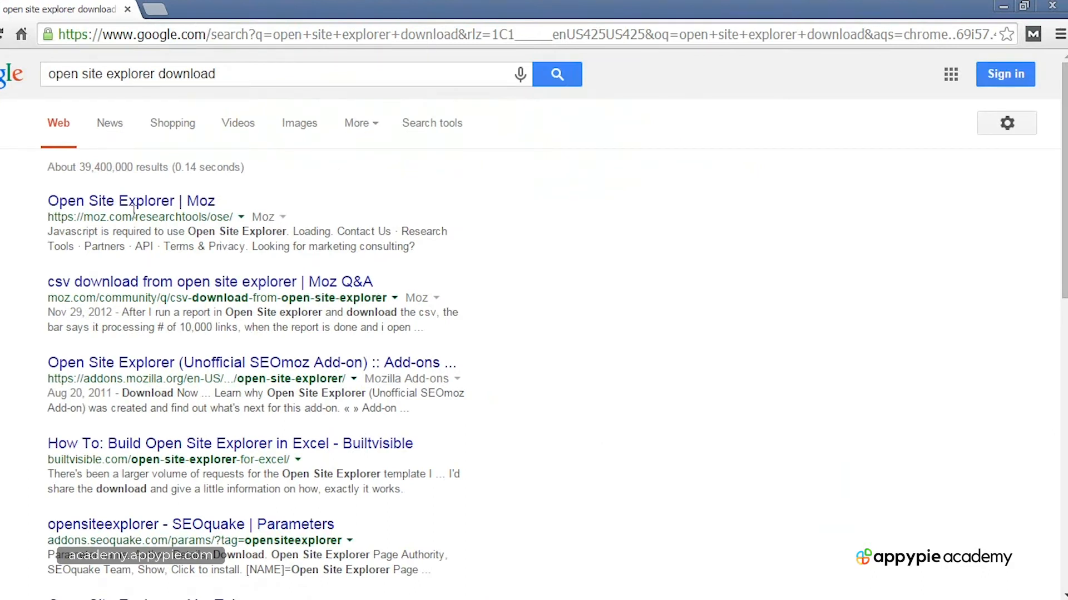
Extend the search to "open site explorer download chrome extension", open the MozBar Chrome Web Store listing, and close its details
click(234, 76)
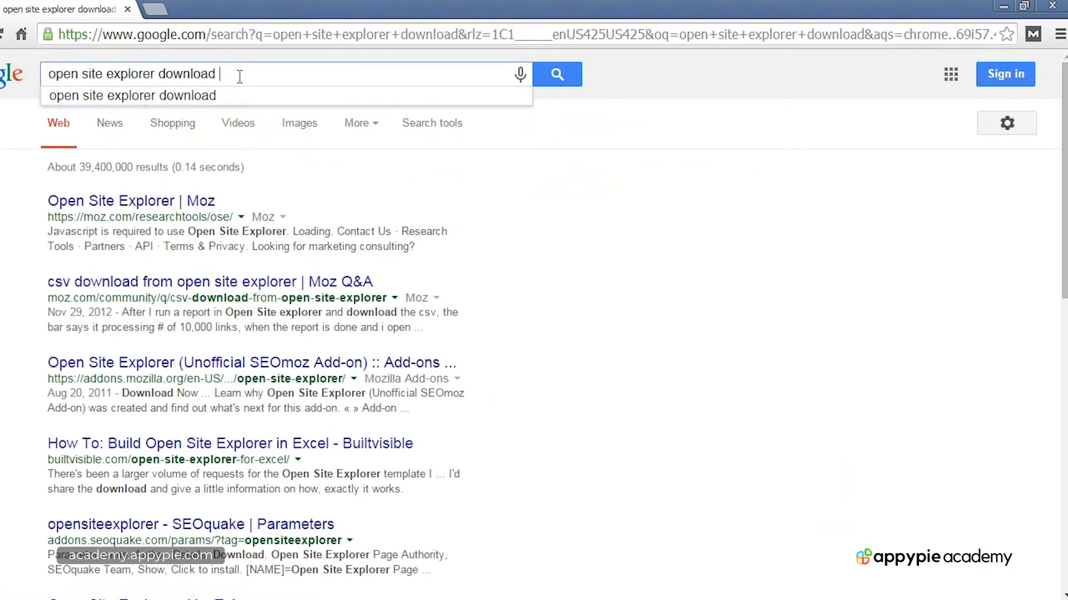
text(chrome extension)
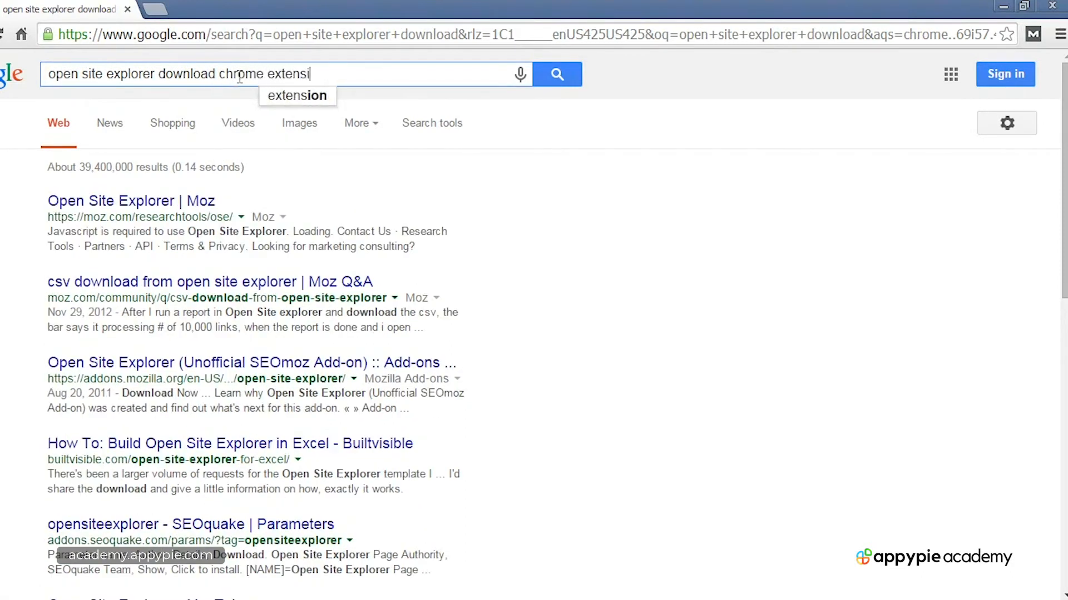
key(Return)
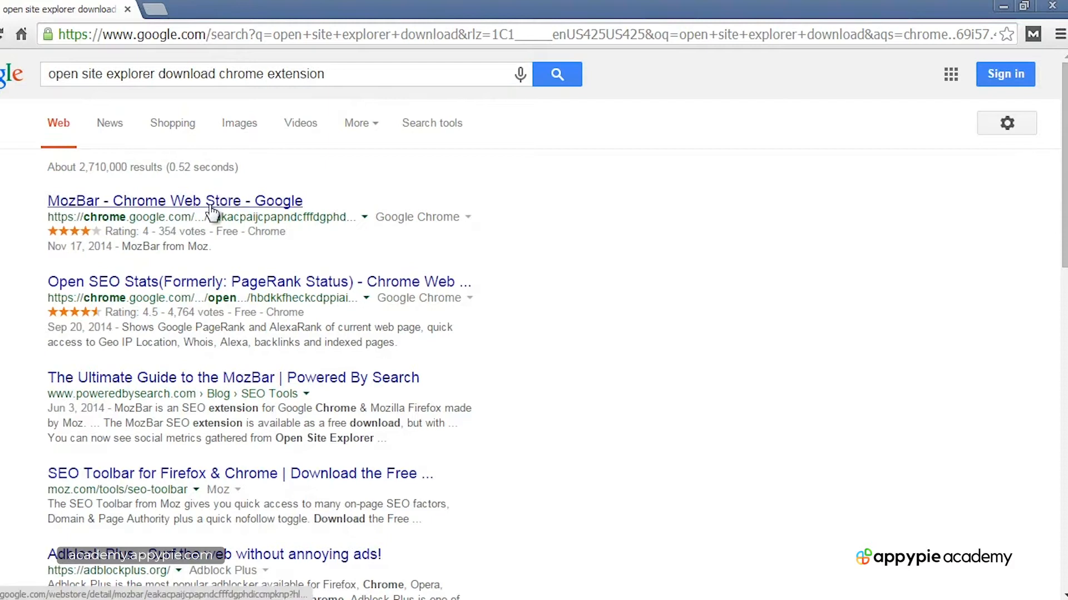
click(188, 205)
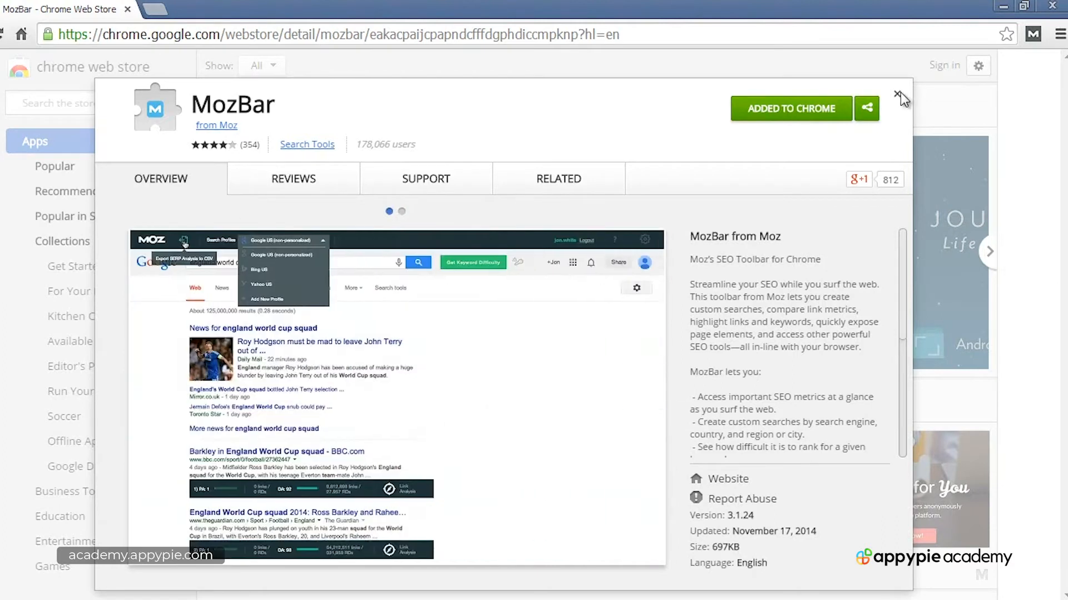
click(898, 94)
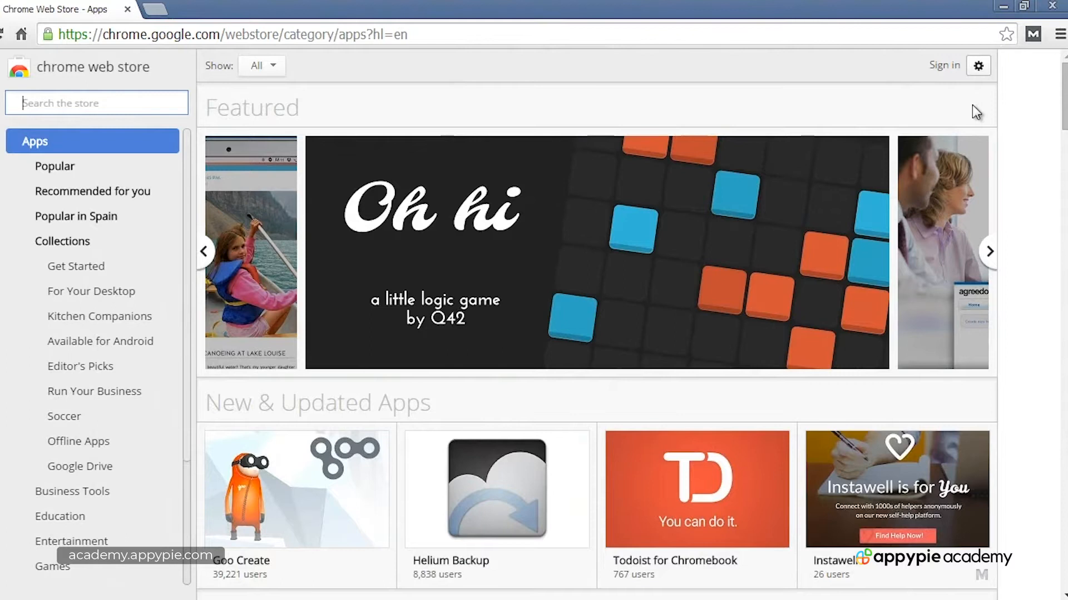
mouse_move(607, 308)
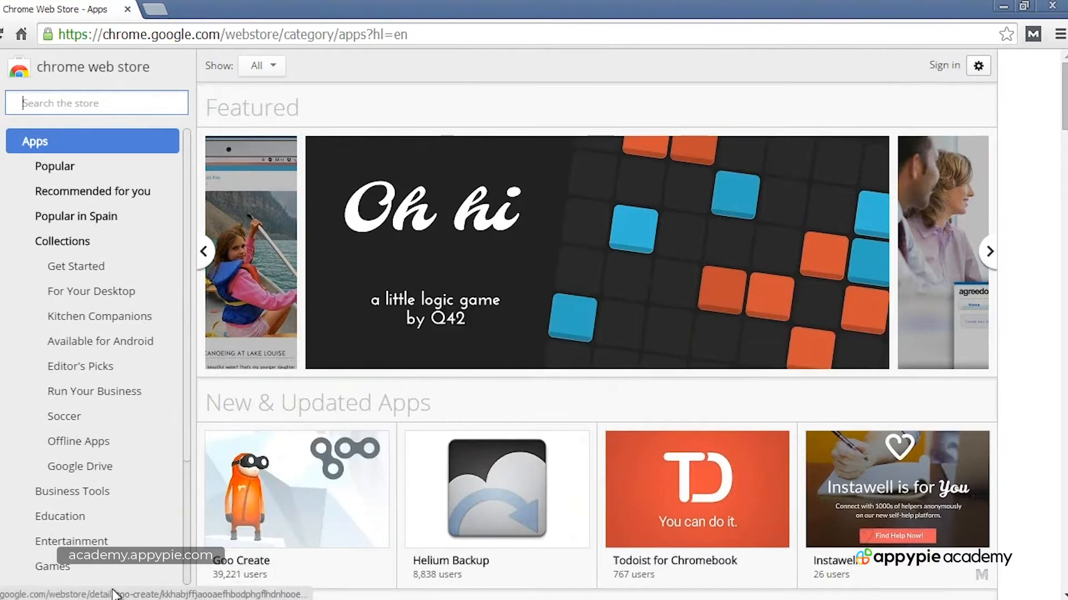
click(127, 599)
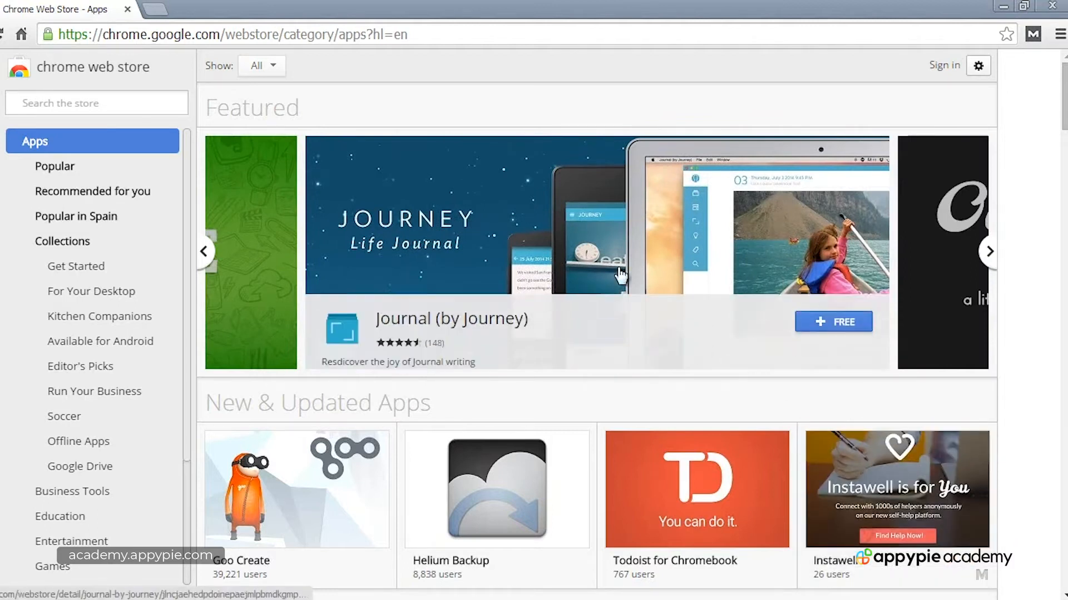
Search the web for "jasmine guitar reviews"
click(436, 42)
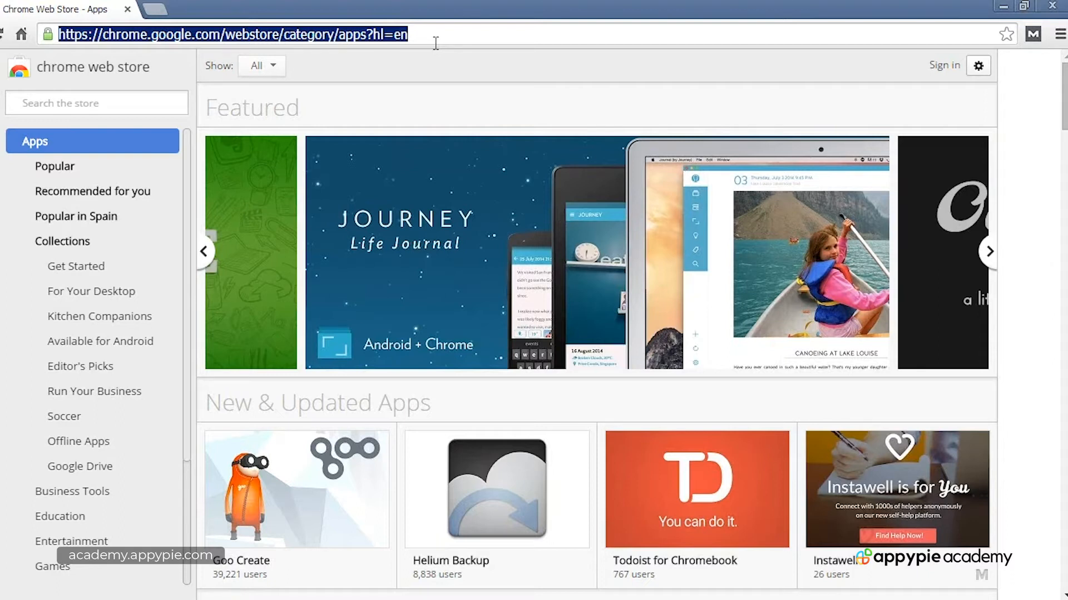
text(jasmine guitar)
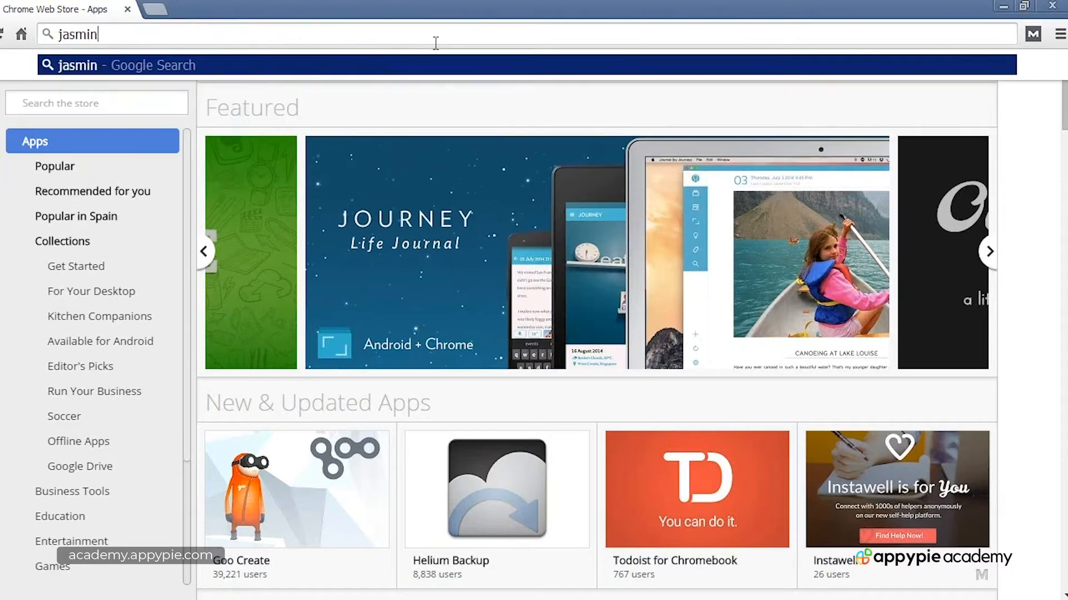
text( reviews)
key(Return)
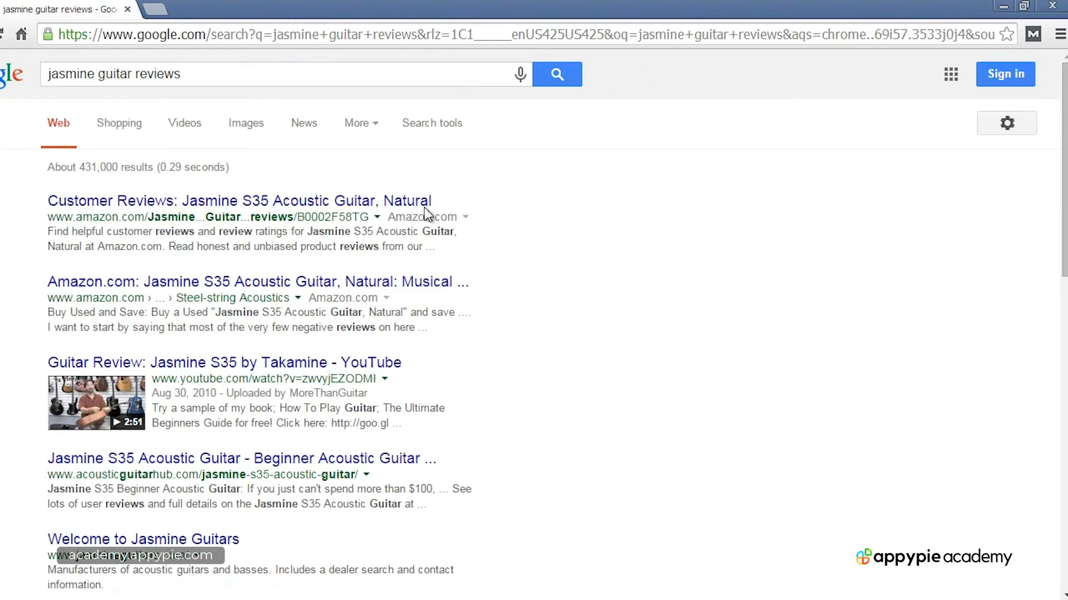
Turn on MozBar and review the Page Authority of the top results for "jasmine guitar reviews"
click(1033, 34)
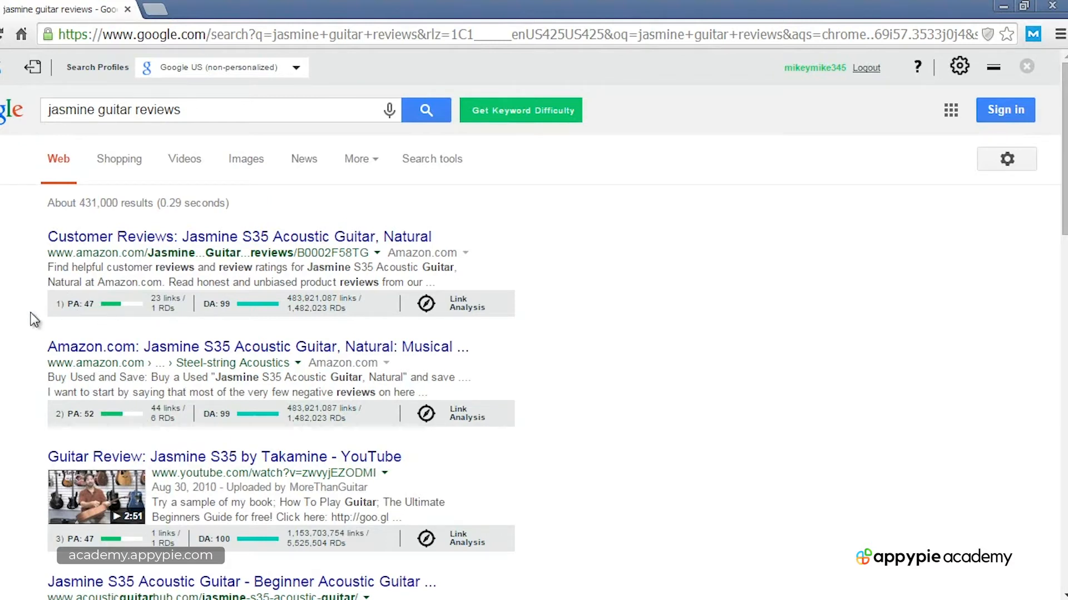
key(Down)
key(Down)
scroll(837, 355, down, 2)
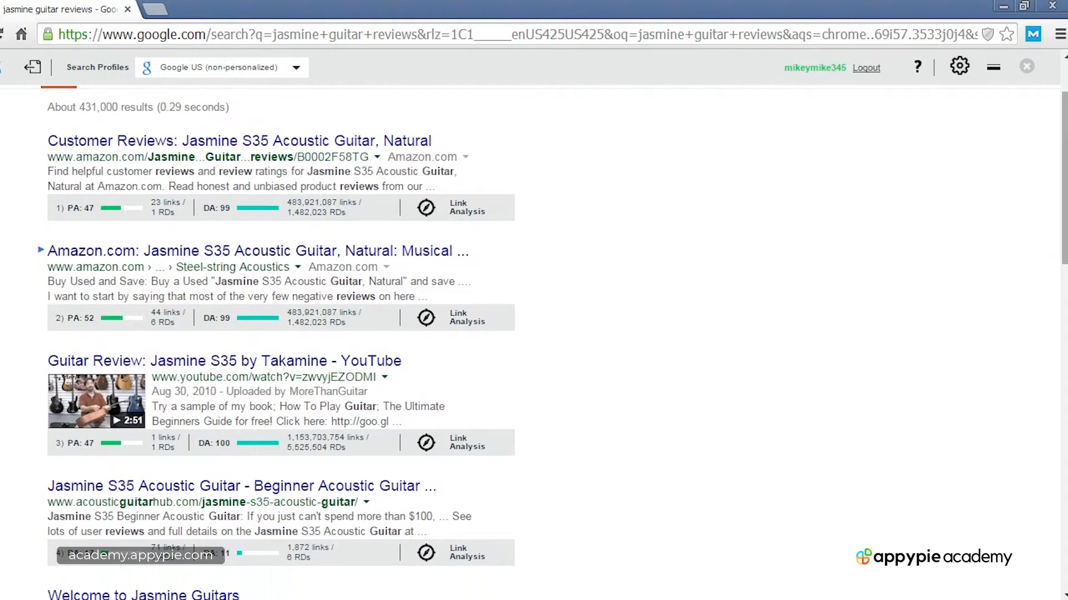
drag(1064, 178, 1065, 162)
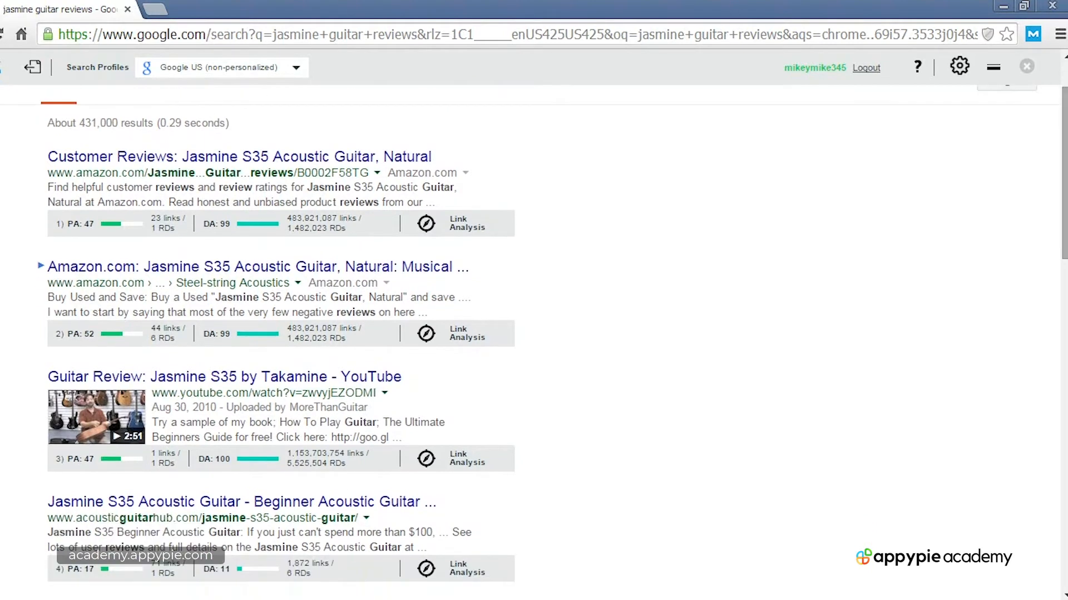
scroll(1063, 174, up, 1)
double_click(257, 113)
triple_click(257, 113)
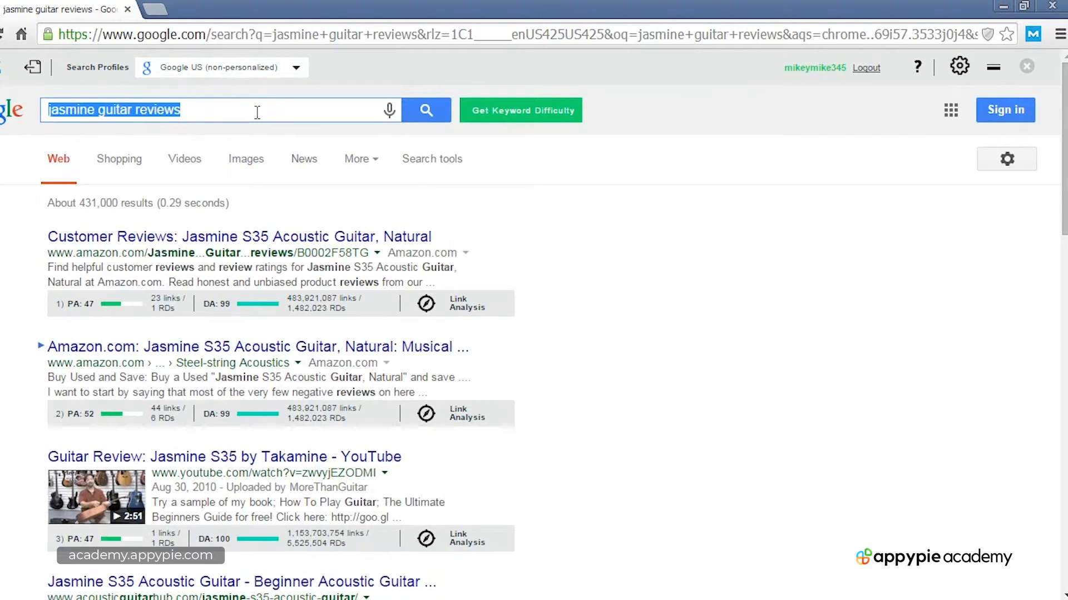
Inspect the search engine, country and region options of the Google US (non-personalized) search profile, and cancel without changing it
click(282, 75)
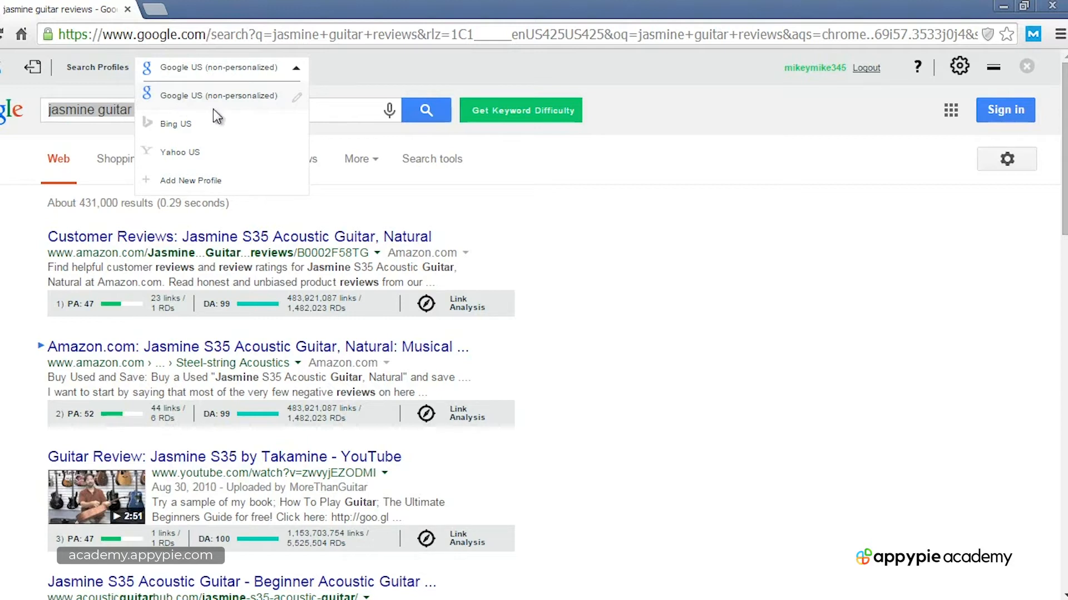
click(298, 96)
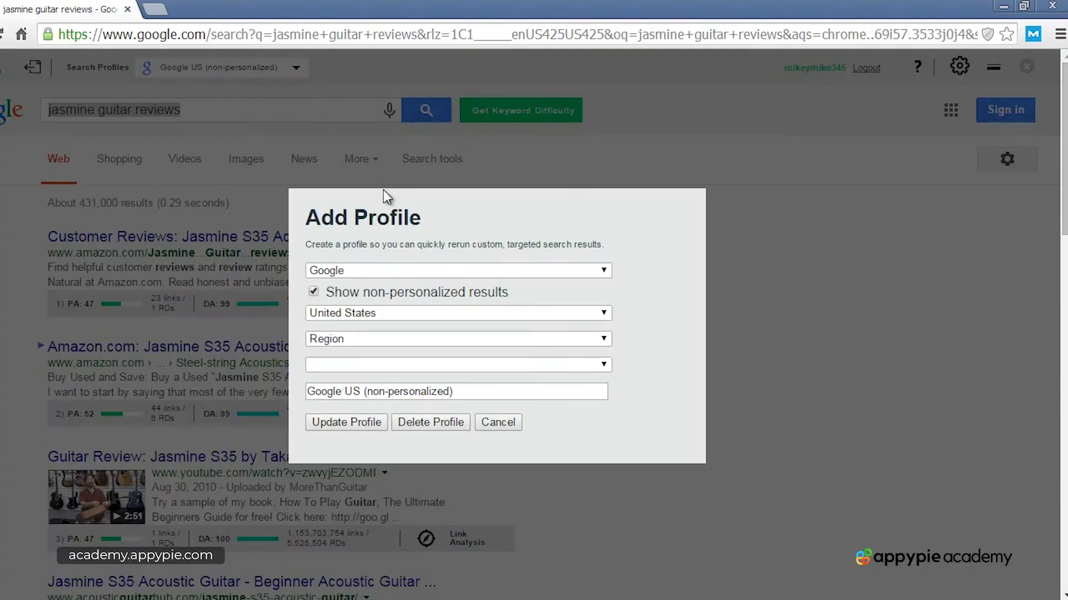
click(492, 271)
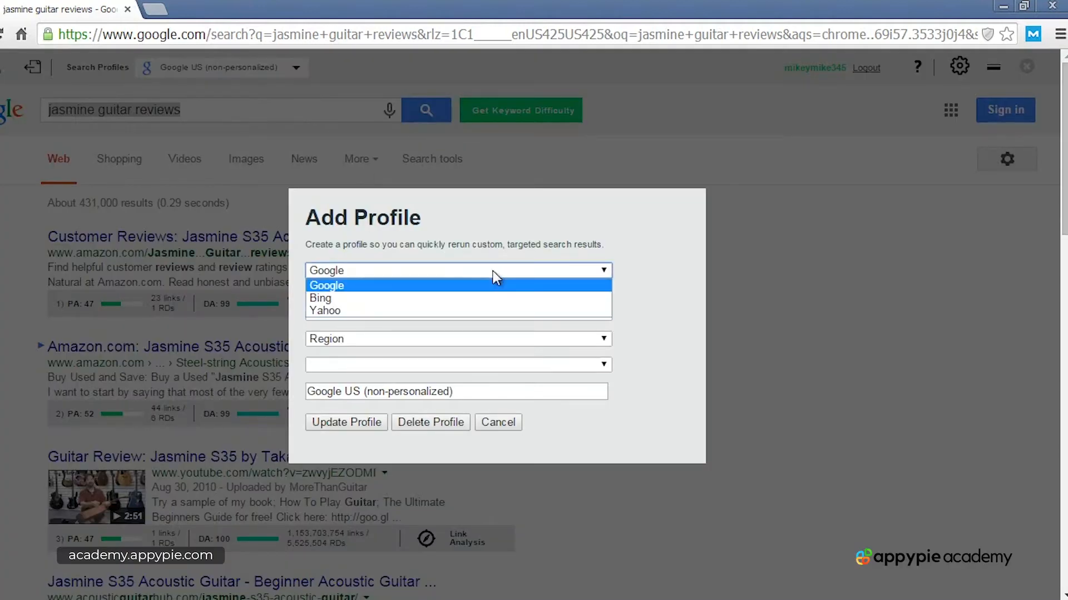
click(493, 271)
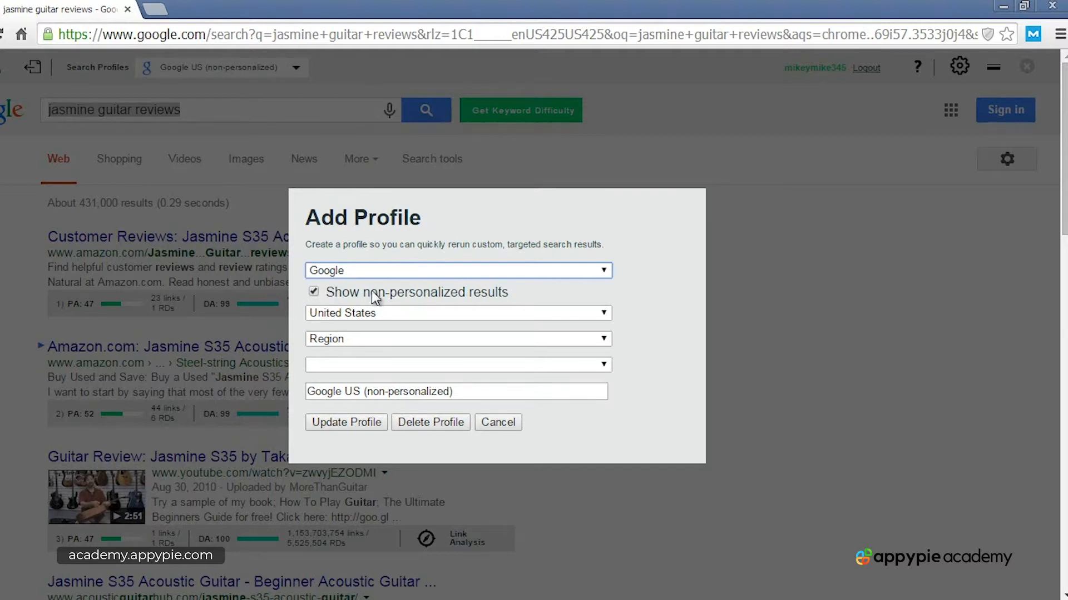
click(484, 311)
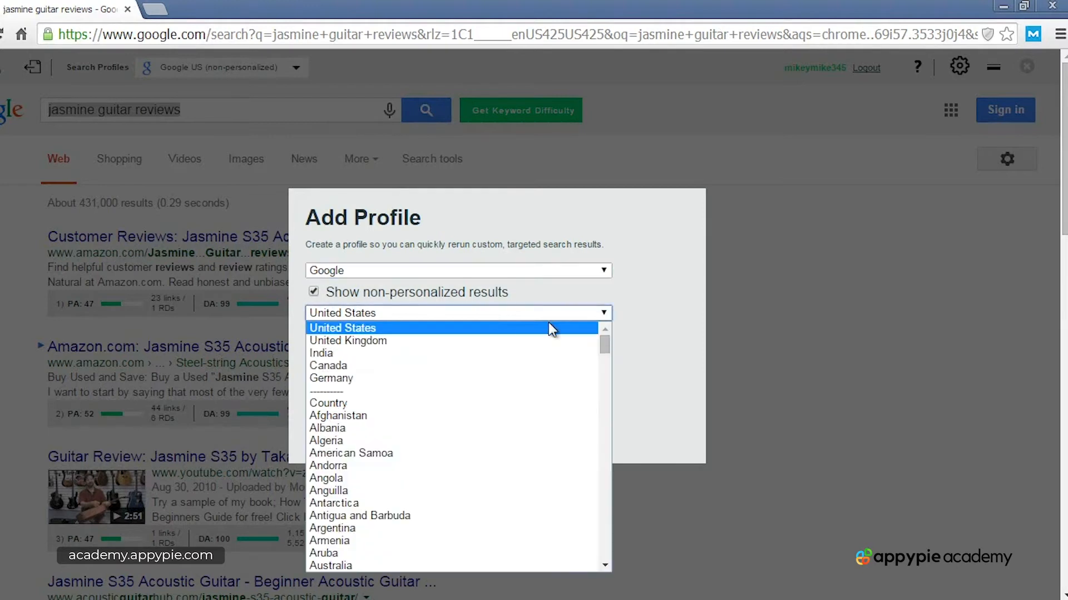
mouse_move(604, 341)
mouse_down()
mouse_move(606, 431)
mouse_move(609, 331)
mouse_up()
click(582, 328)
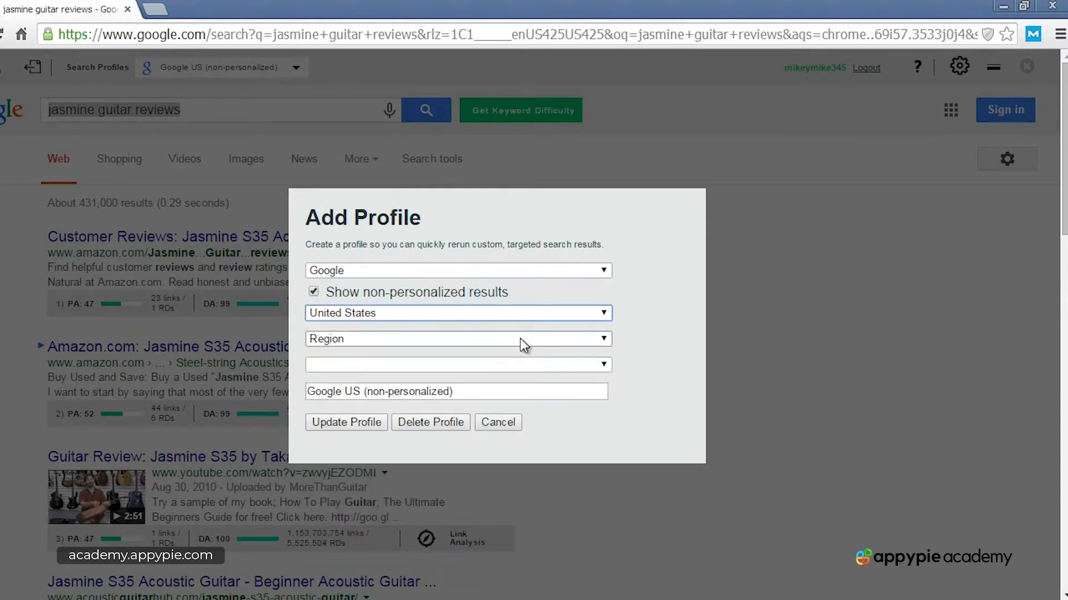
click(483, 343)
click(482, 343)
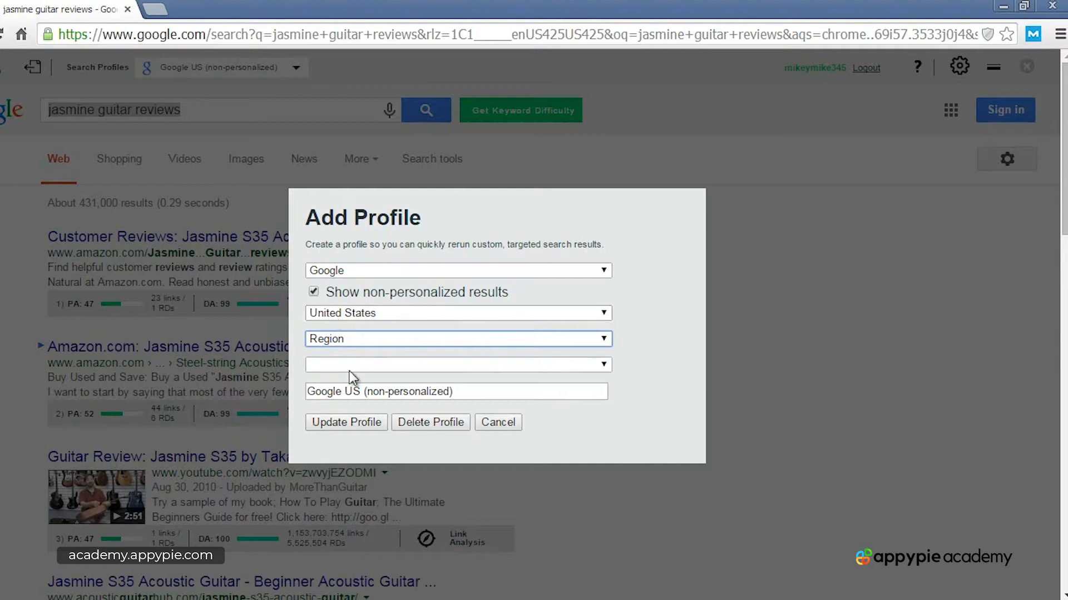
click(491, 422)
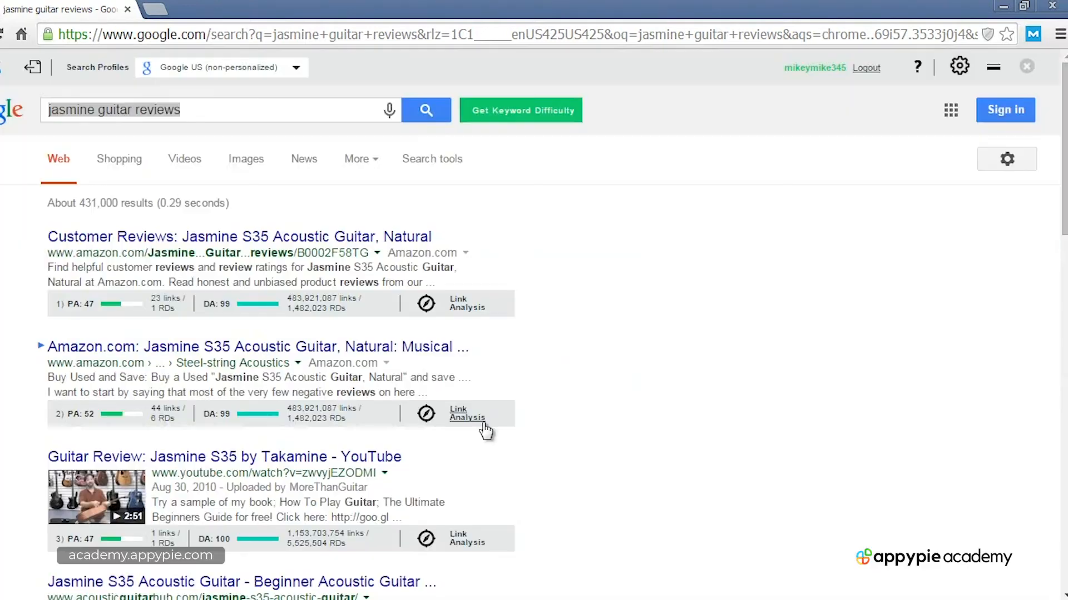
Search Google for "gray couch" and review the MozBar Page Authority of the top results
triple_click(215, 117)
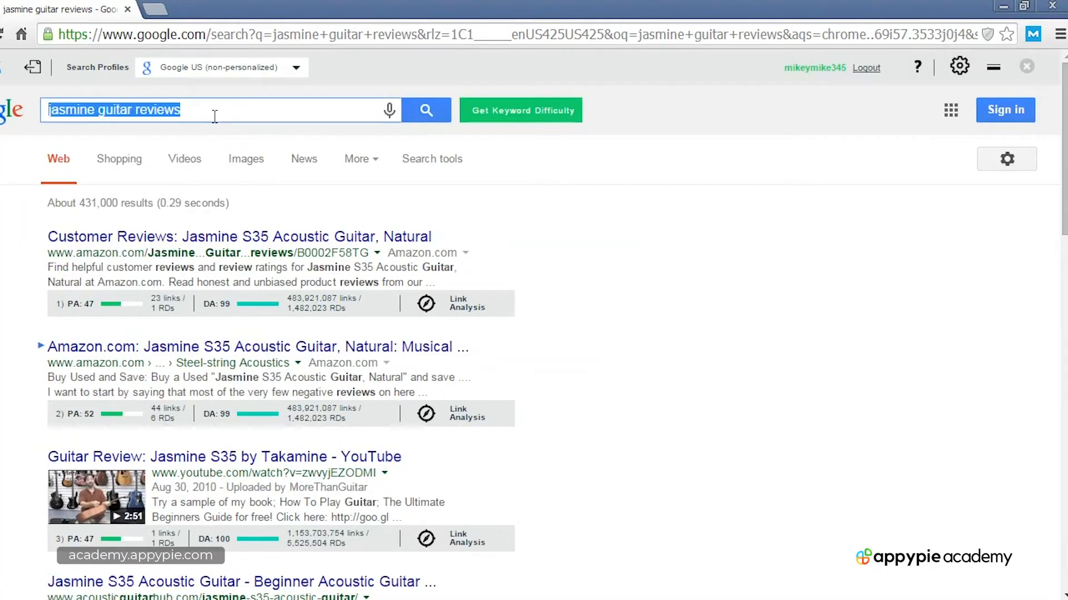
key(BackSpace)
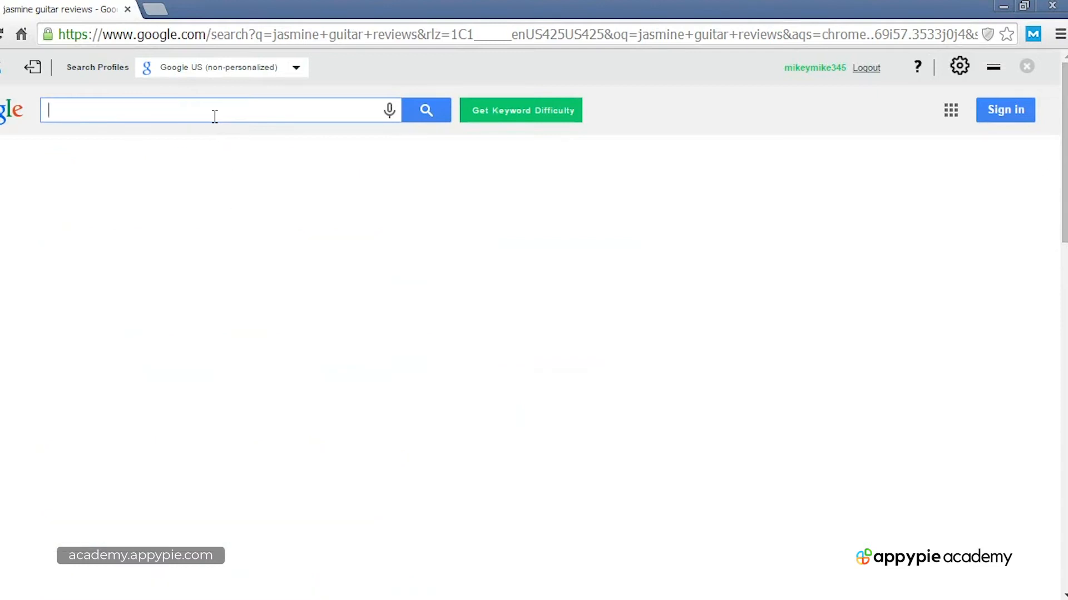
text(gray couch)
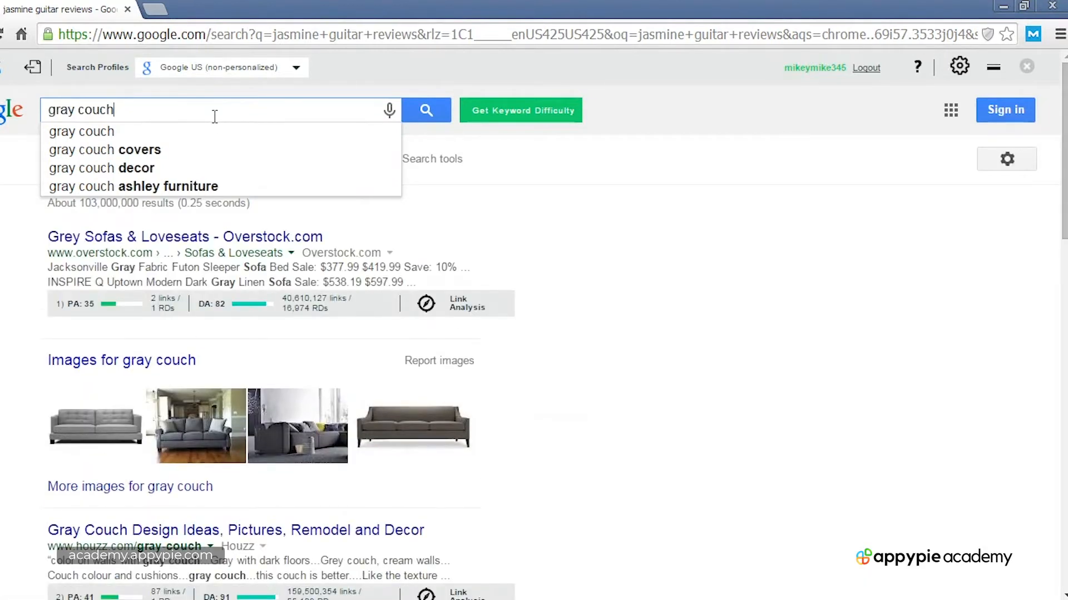
key(Return)
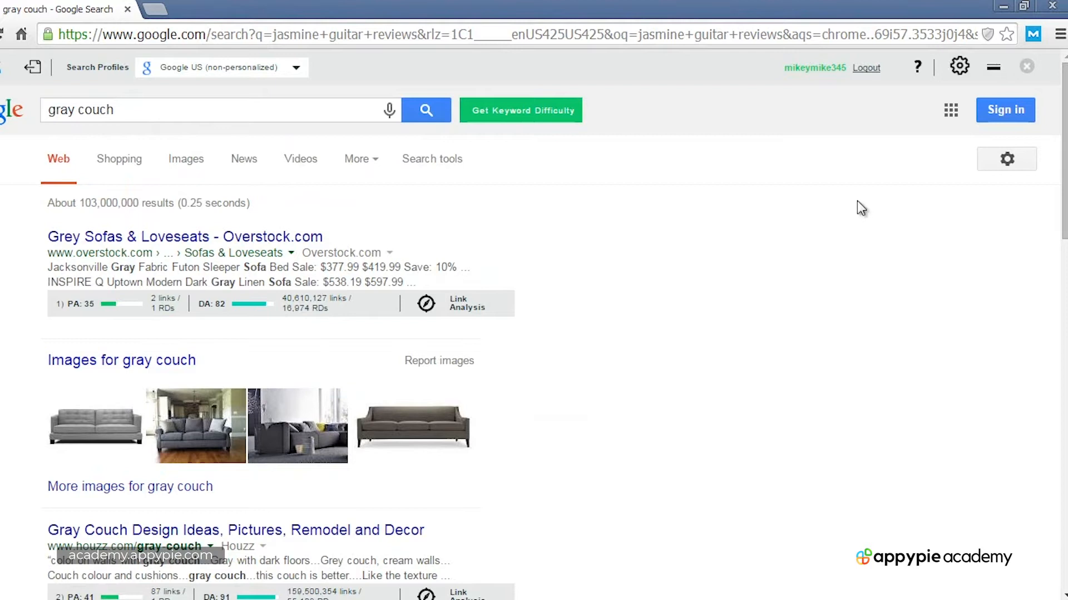
scroll(842, 307, down, 3)
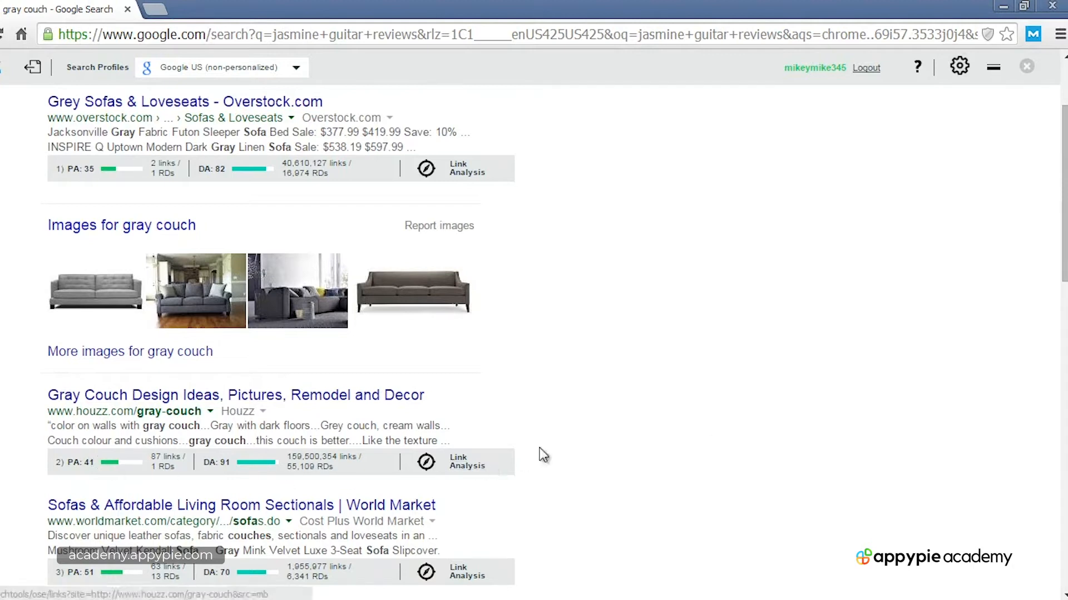
drag(1063, 264, 1064, 305)
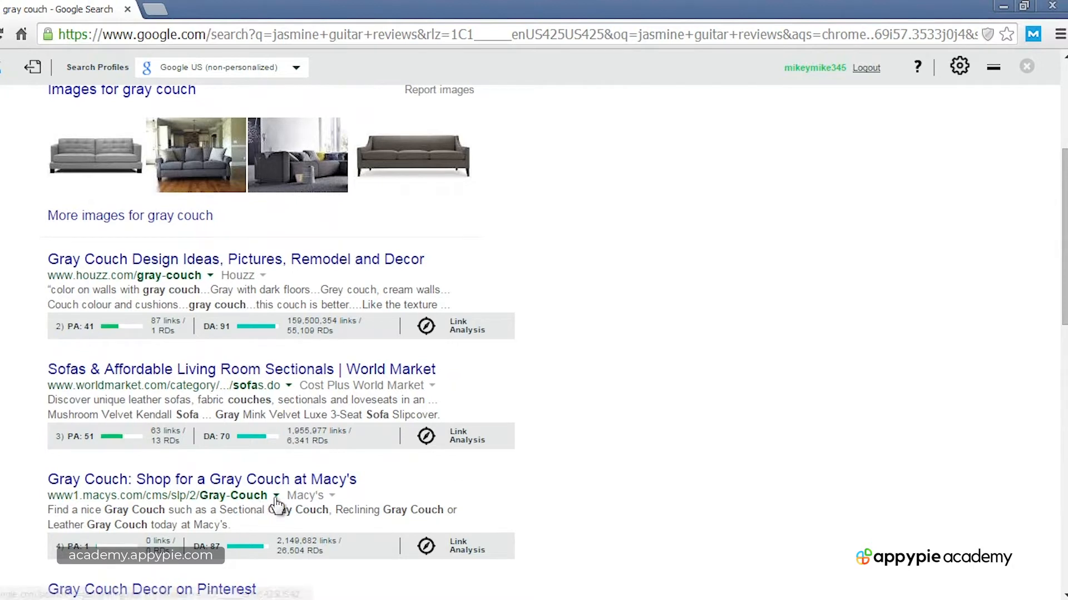
drag(1064, 290, 1063, 200)
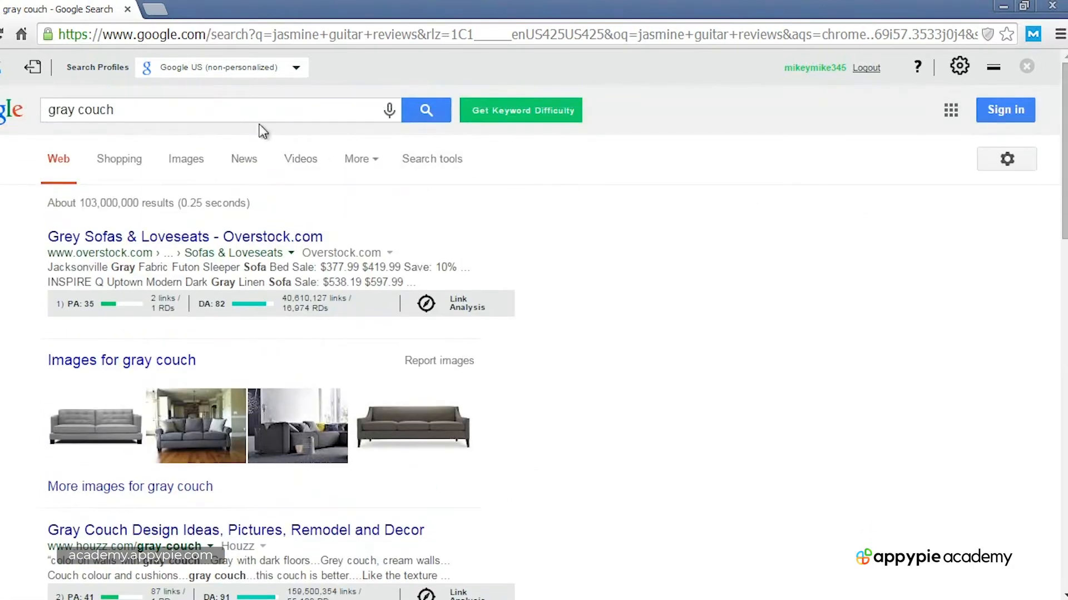
Search Google for "borges olive oil" and review the MozBar Page Authority of the top results
triple_click(232, 113)
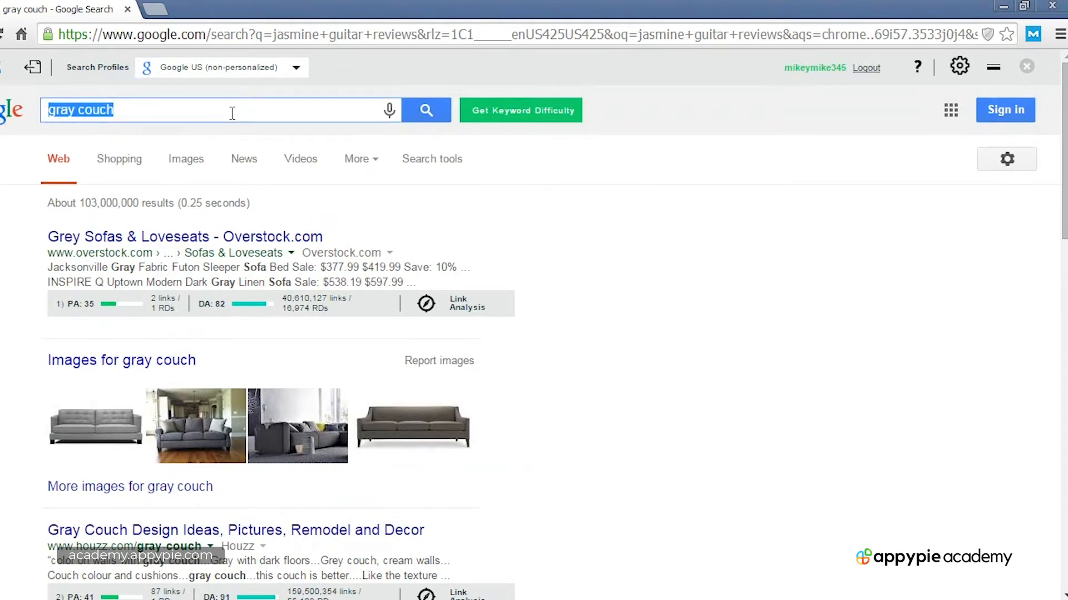
text(bog)
key(BackSpace)
text(rges o)
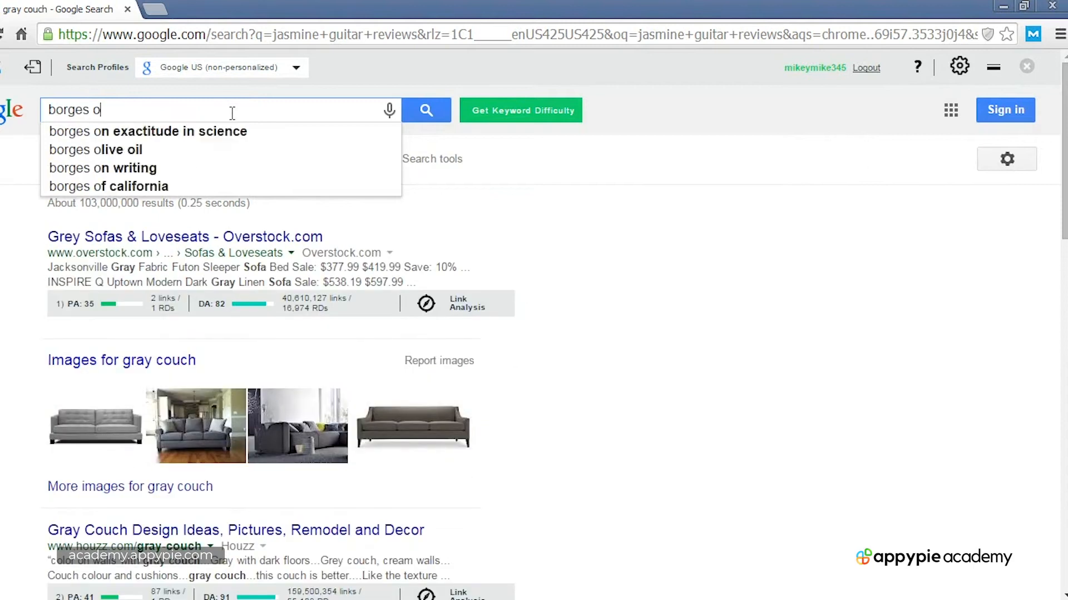
text(live oil)
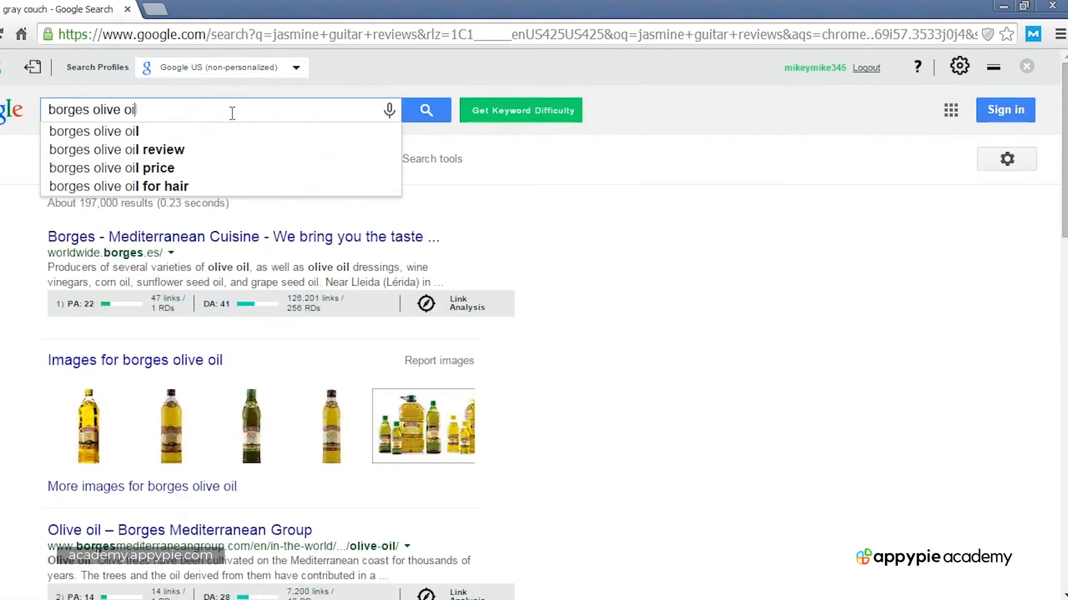
key(Return)
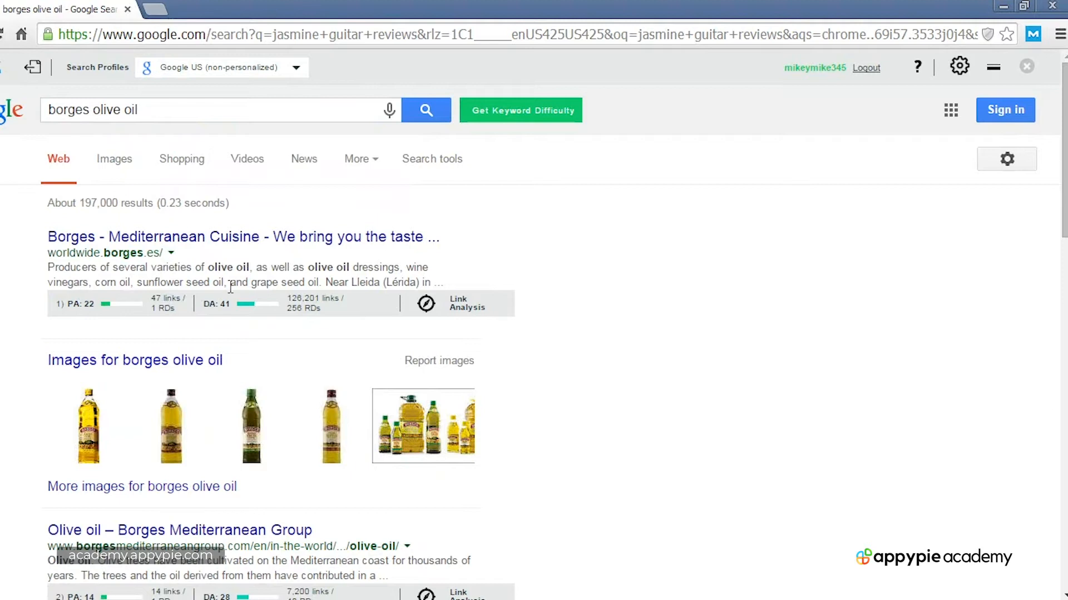
drag(1062, 168, 1065, 247)
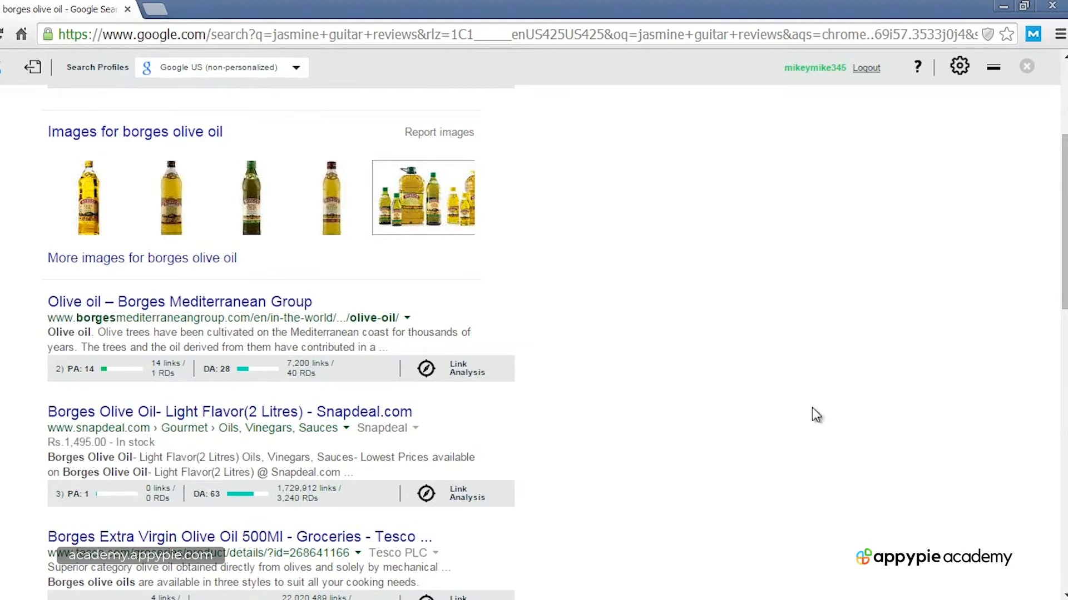
scroll(1051, 312, down, 1)
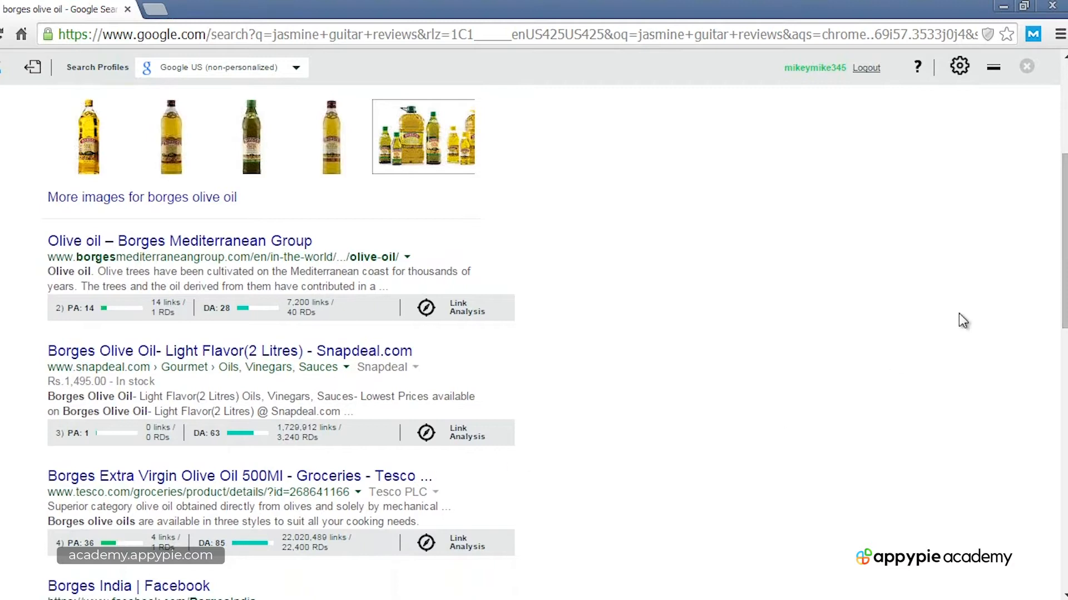
drag(1063, 234, 1062, 142)
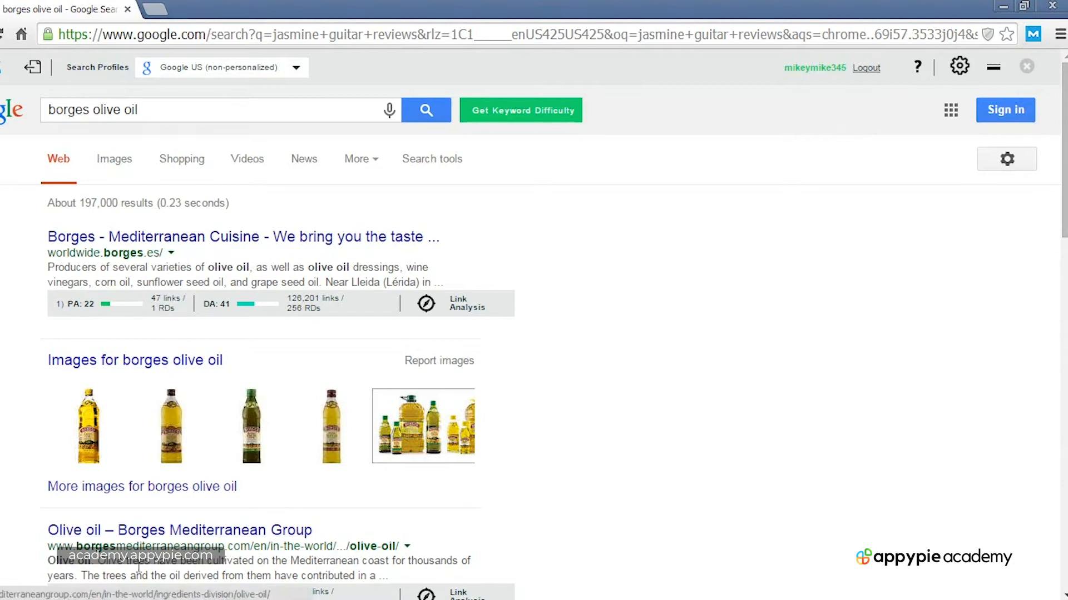
click(209, 599)
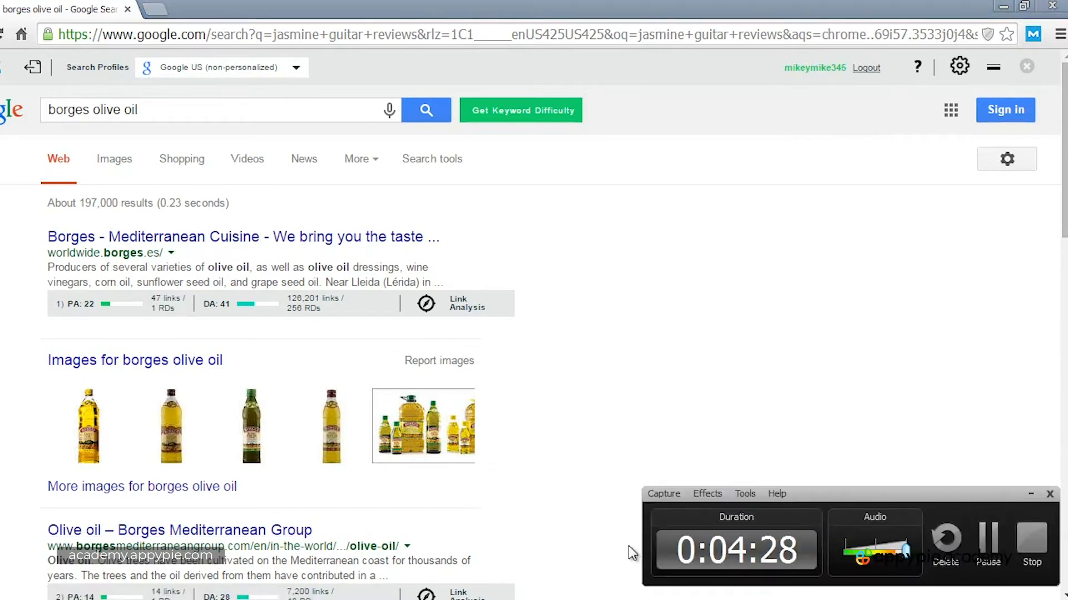
click(1032, 539)
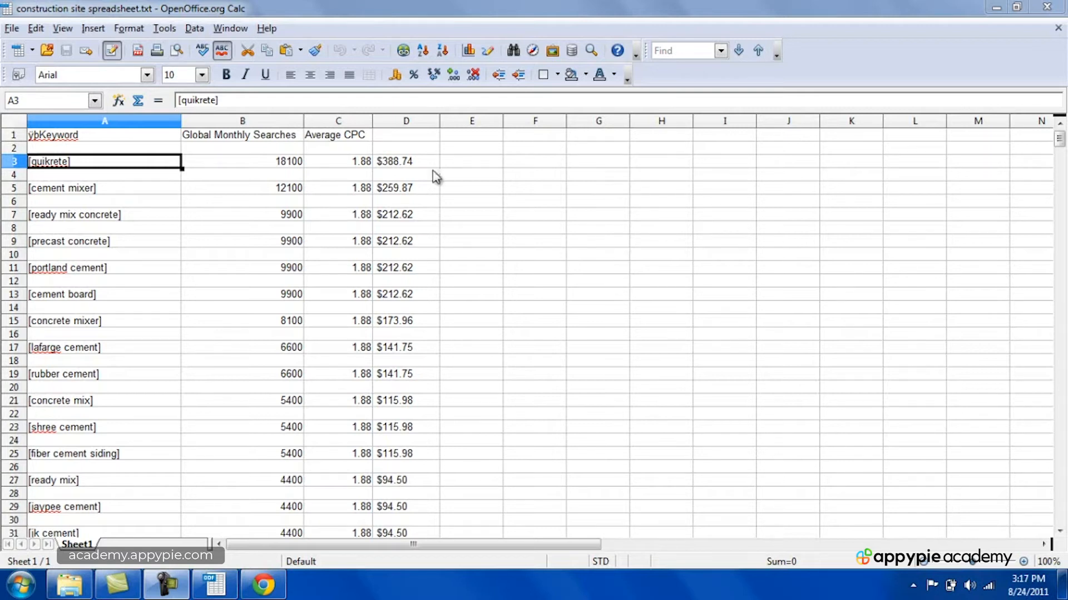
Look over the first keywords in the construction site spreadsheet and the values across the quikrete row
click(387, 163)
key(Down)
key(Left)
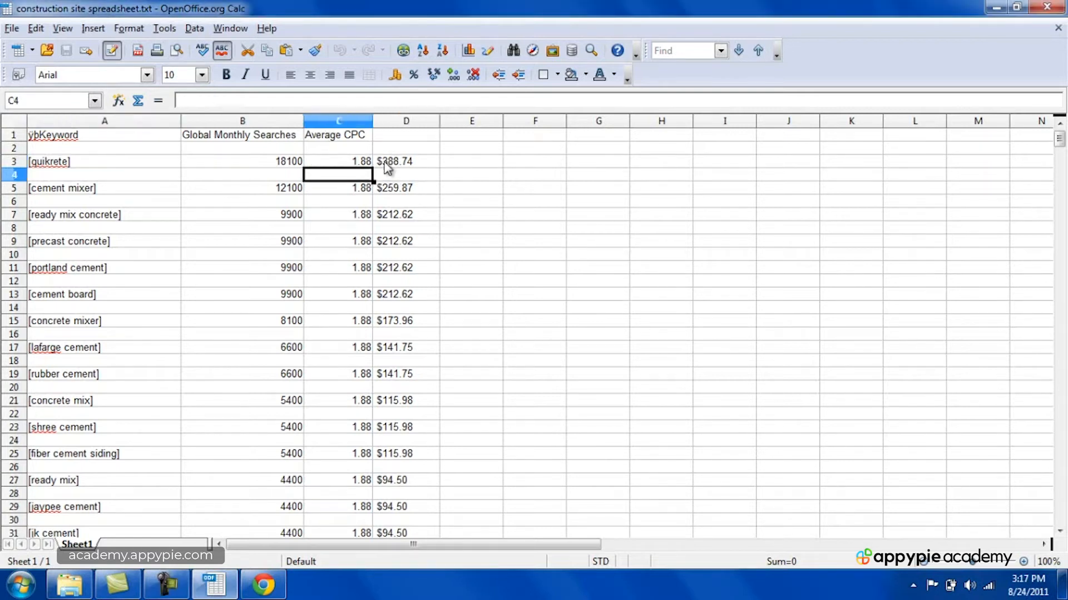
key(Left)
key(Left)
key(Down)
key(Down)
key(Down)
key(Down)
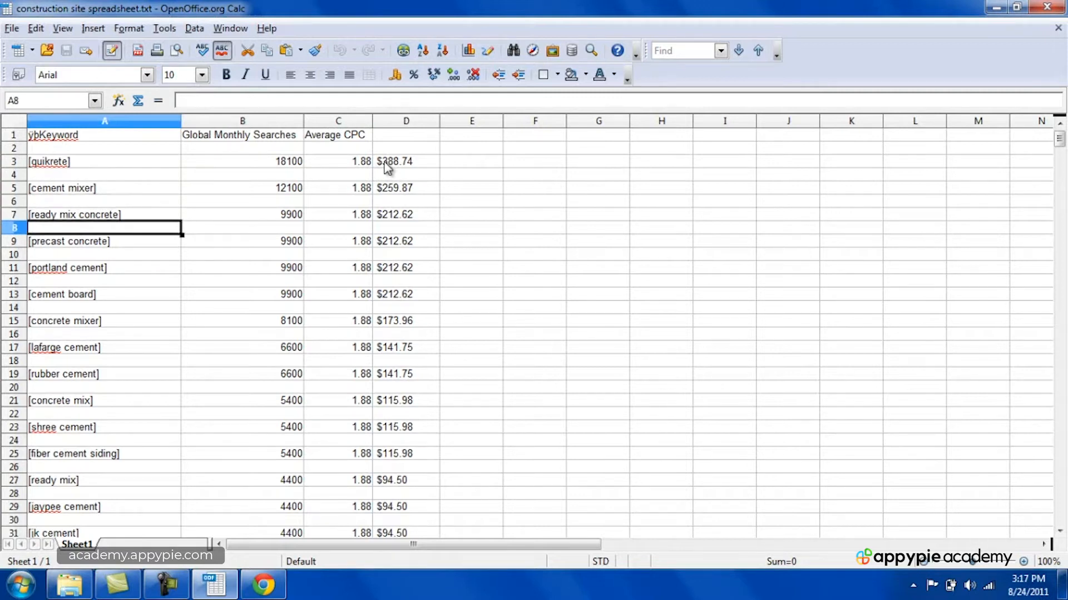
key(Up)
key(Up)
key(Up)
key(Up)
key(Up)
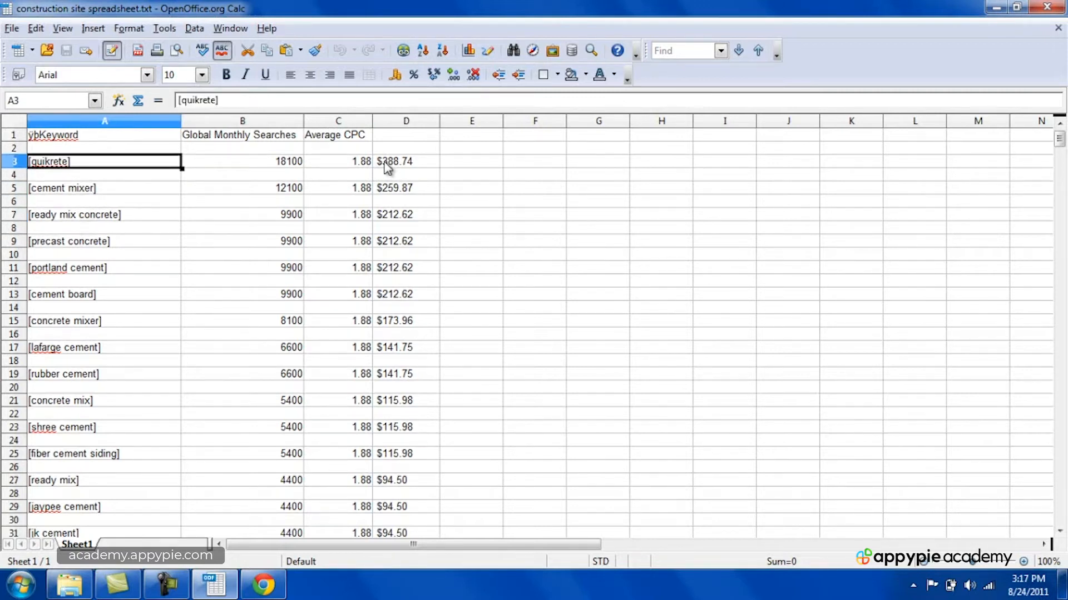
key(Right)
key(Right)
key(Right)
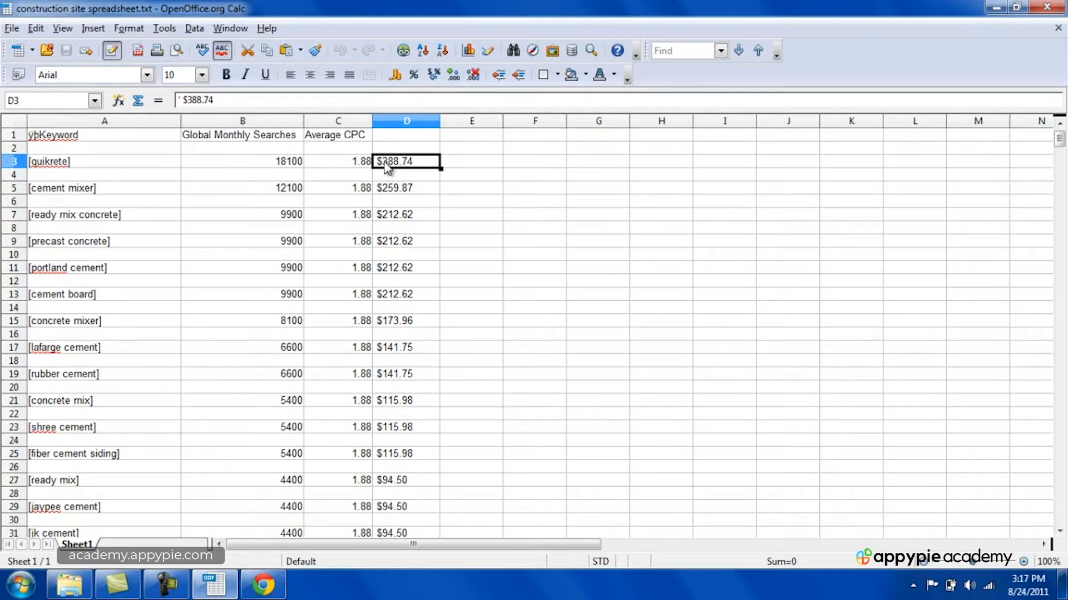
Check the quikrete keyword against its column D amount, and review the amounts down to the ready mix concrete row
click(100, 168)
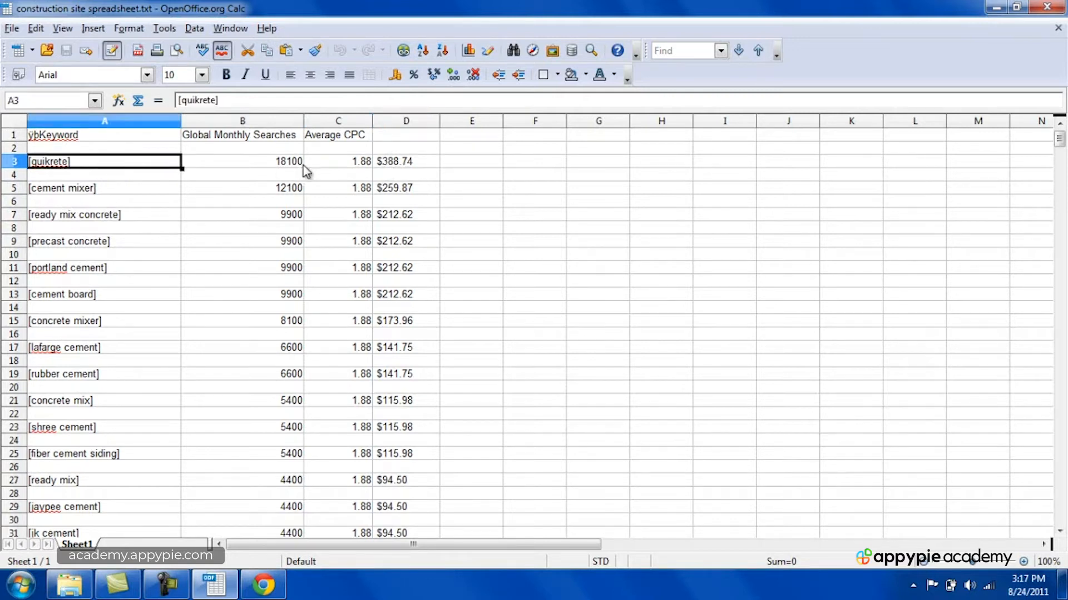
click(414, 162)
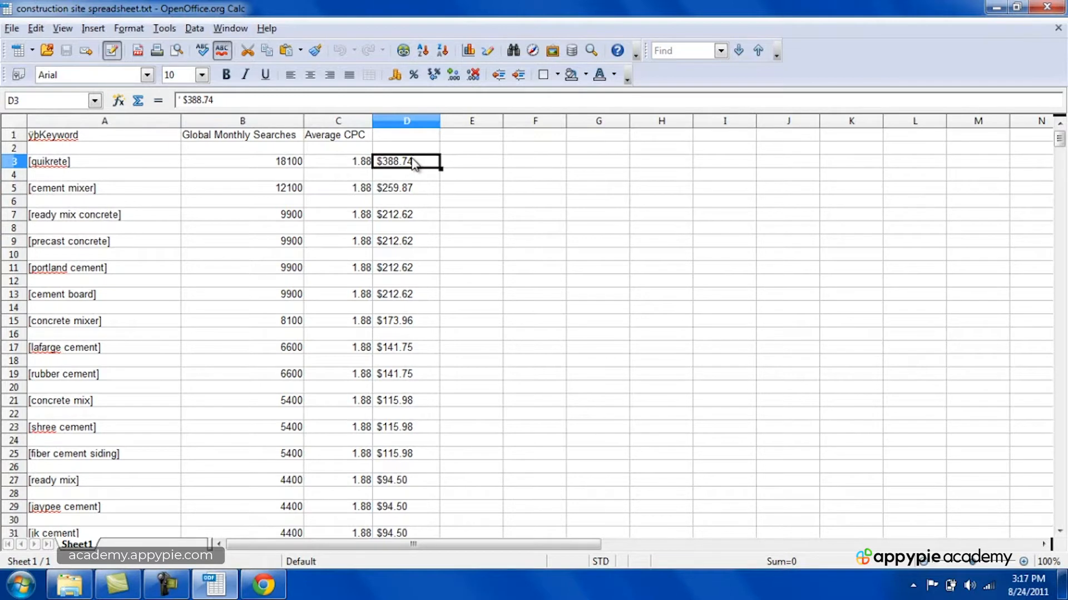
key(Down)
key(Down)
key(Down)
key(Down)
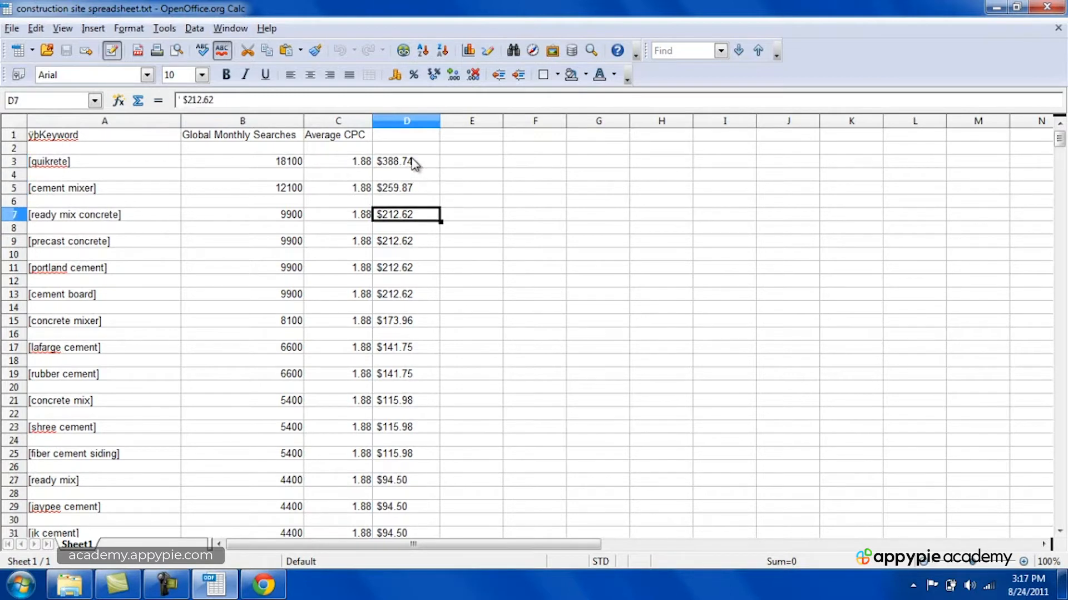
key(Up)
key(Up)
key(Up)
key(Up)
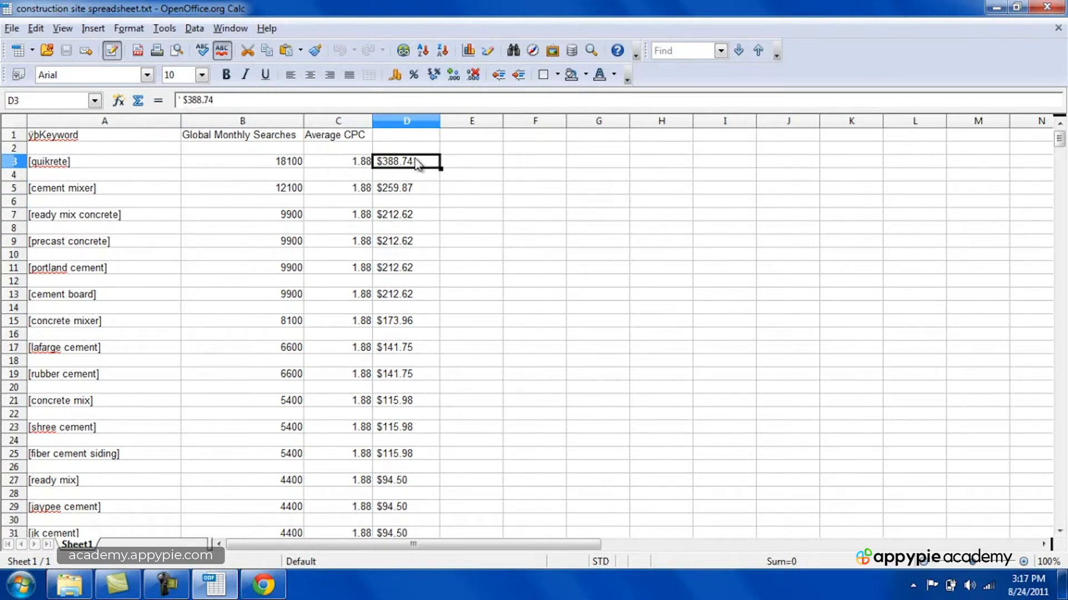
Review the column D dollar amounts further down the keyword list and return to the quikrete amount in D3
mouse_move(1059, 138)
mouse_down()
mouse_move(1061, 379)
mouse_move(1057, 146)
mouse_up()
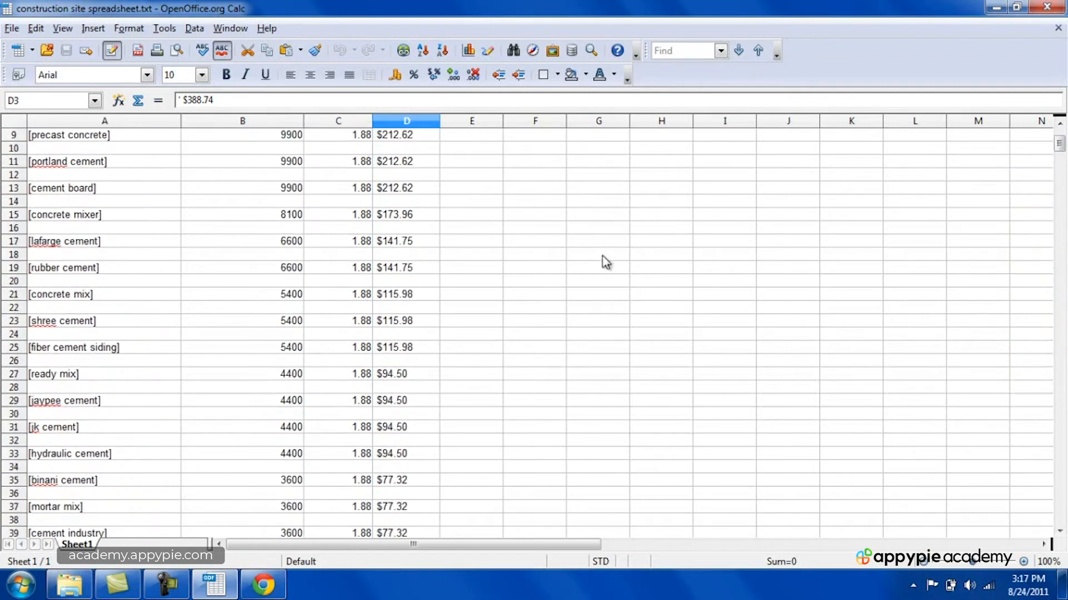
click(408, 242)
key(Up)
key(Up)
key(Up)
key(Up)
key(Up)
key(Up)
key(Up)
key(Up)
key(Up)
key(Up)
key(Up)
key(Up)
key(Up)
key(Up)
key(Up)
key(Up)
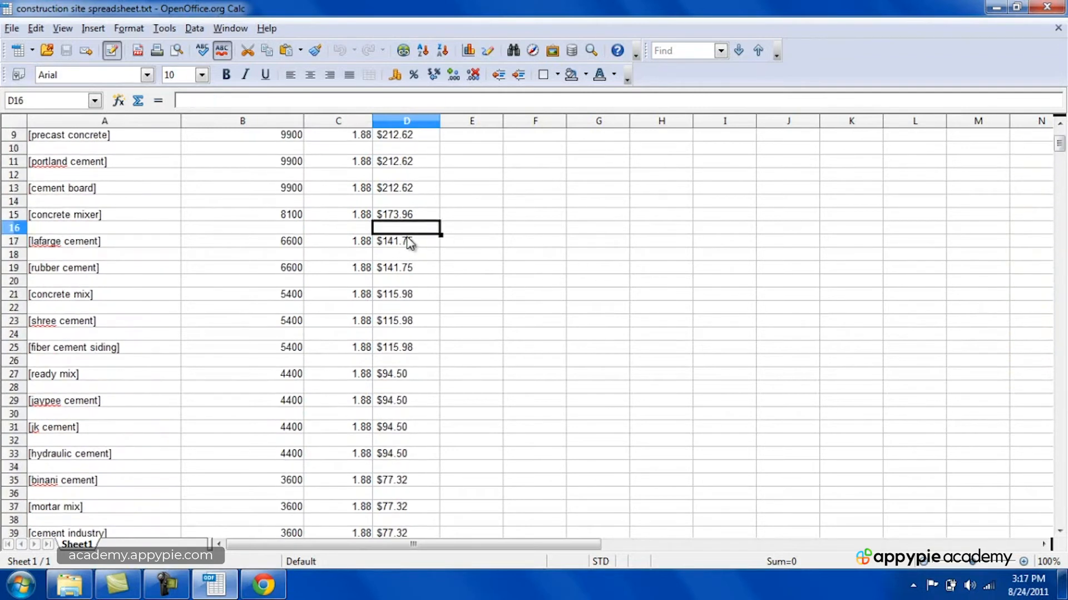
key(Down)
key(Down)
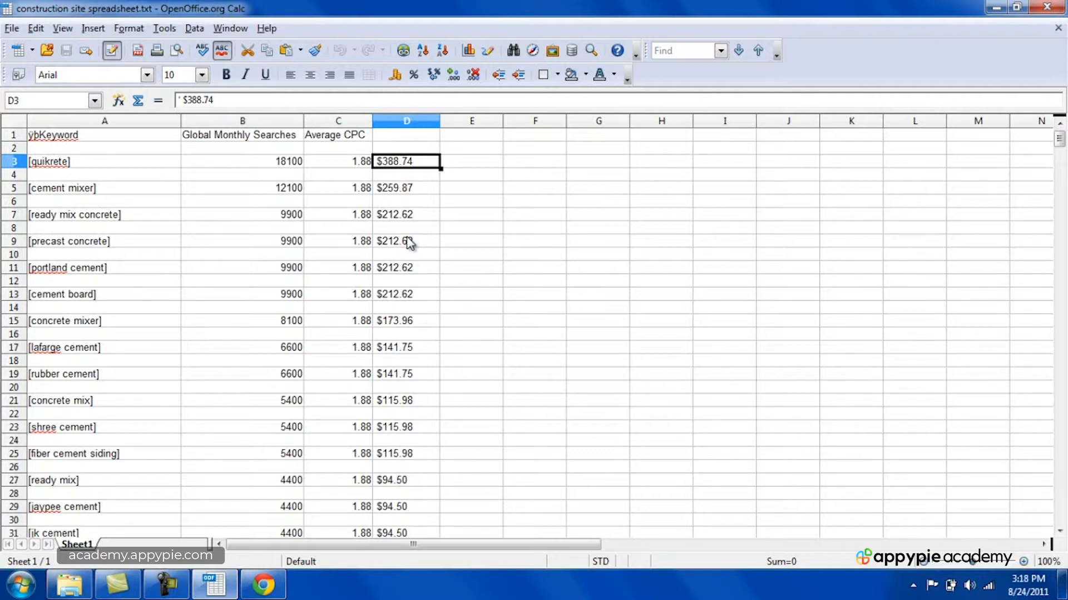
Compare the quikrete keyword in A3 with its monthly searches, average CPC and dollar amount across row 3
key(Left)
key(Left)
key(Left)
key(Right)
key(Right)
key(Right)
key(Left)
key(Left)
key(Left)
key(Right)
key(Right)
key(Right)
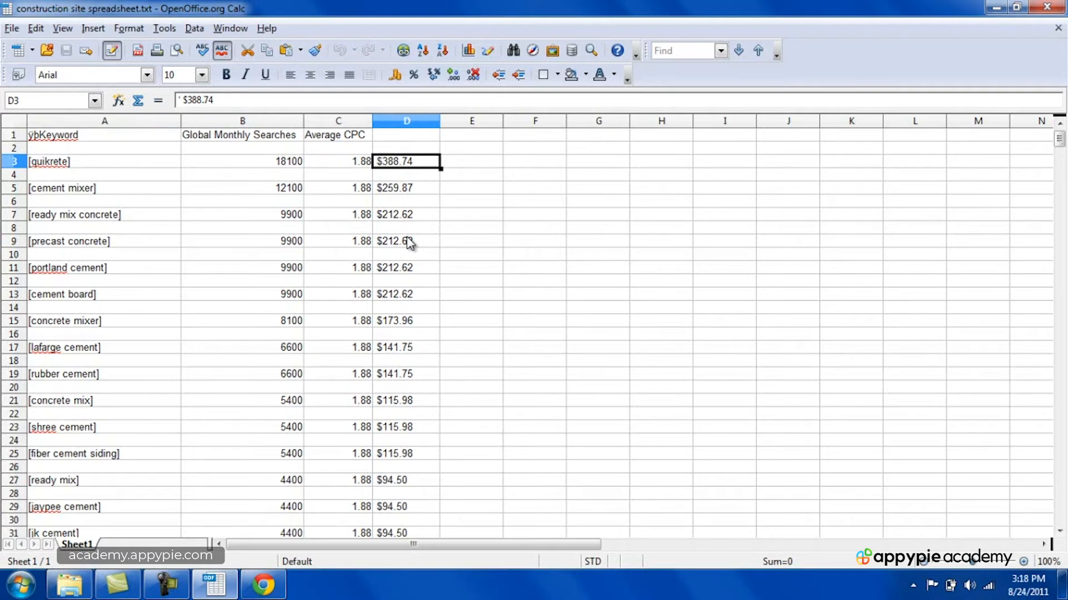
key(Left)
key(Left)
key(Left)
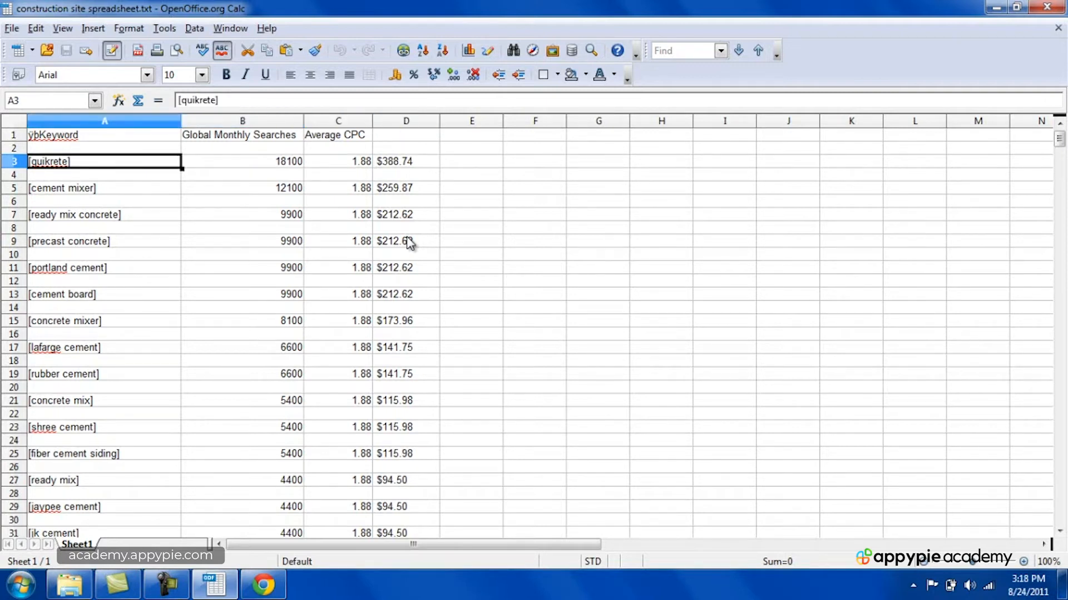
key(Right)
key(Right)
key(Right)
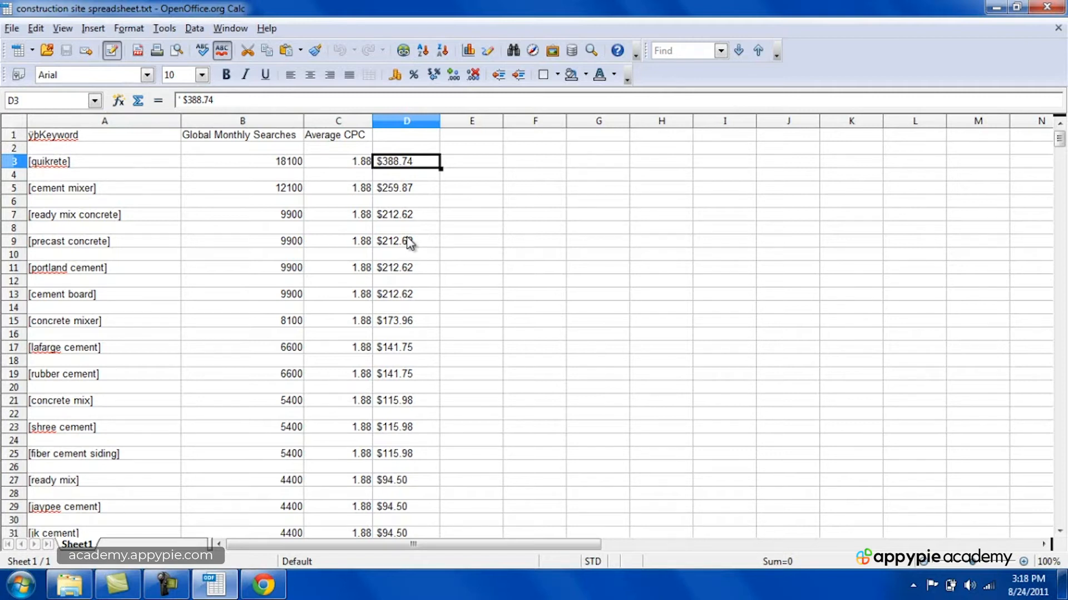
key(Left)
key(Left)
key(Left)
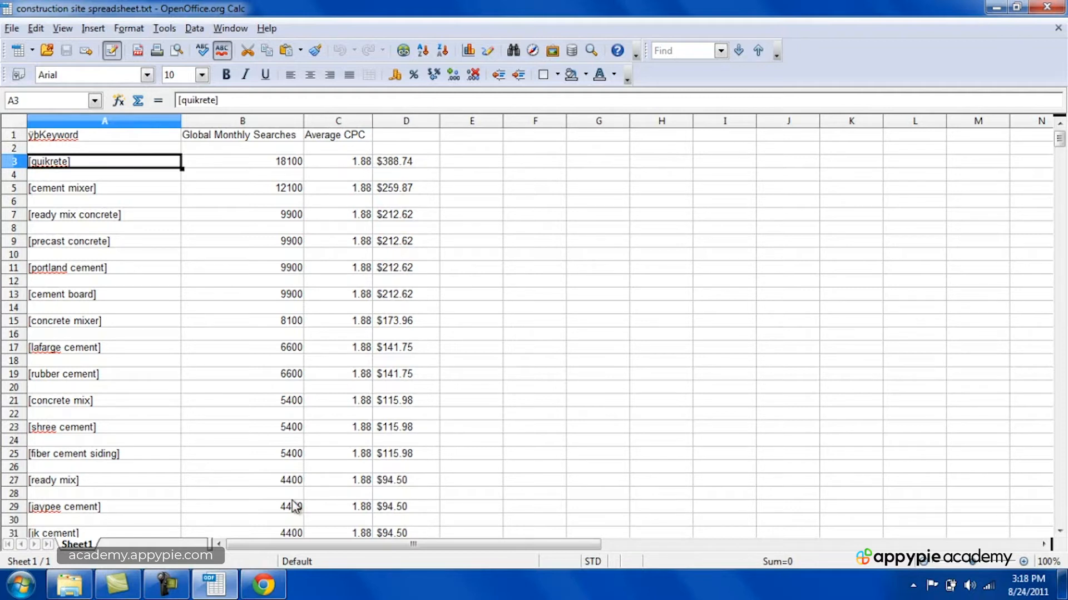
Switch to Google Chrome and search the web for "google chrome download"
click(263, 585)
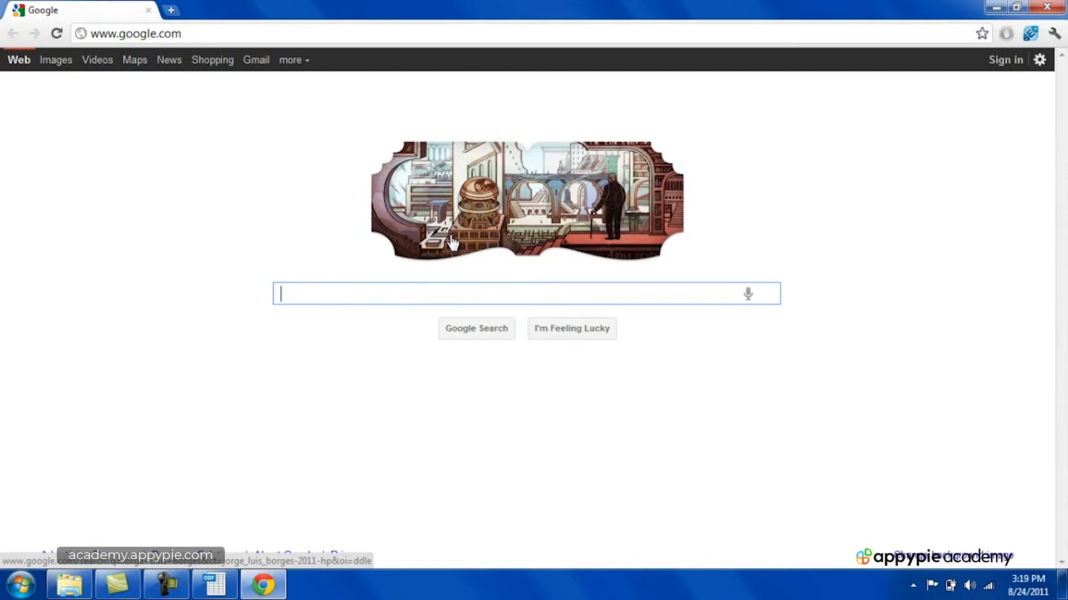
text(google chom)
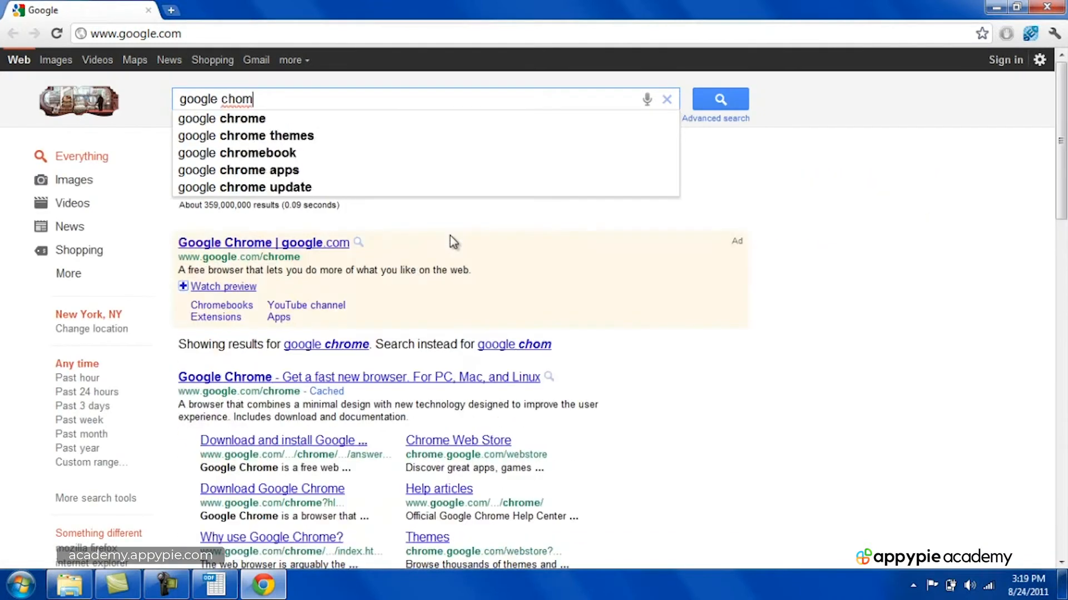
key(BackSpace)
key(BackSpace)
text(rome download)
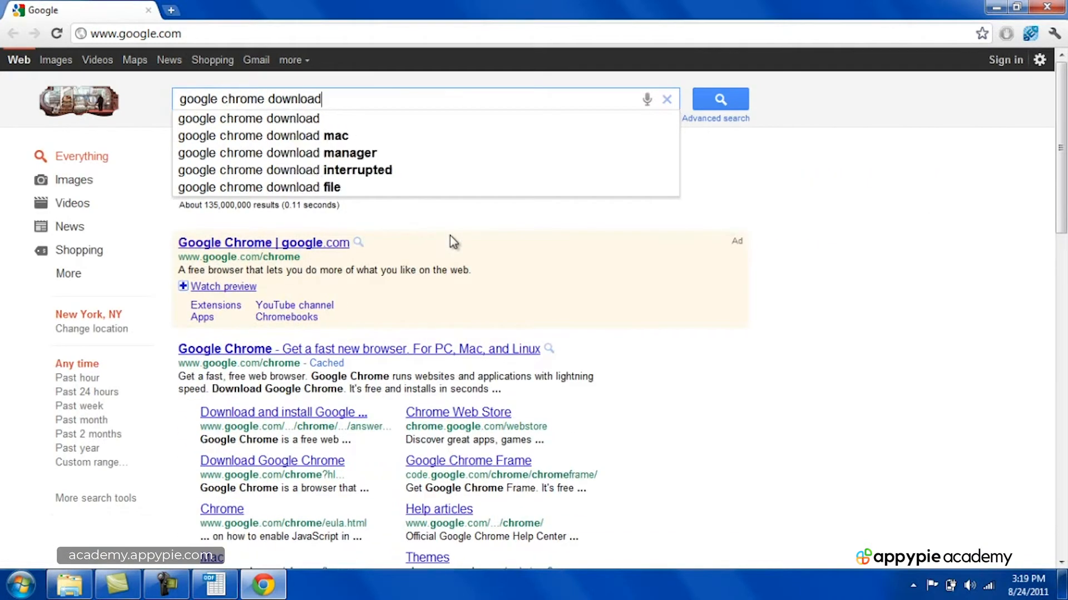
key(Return)
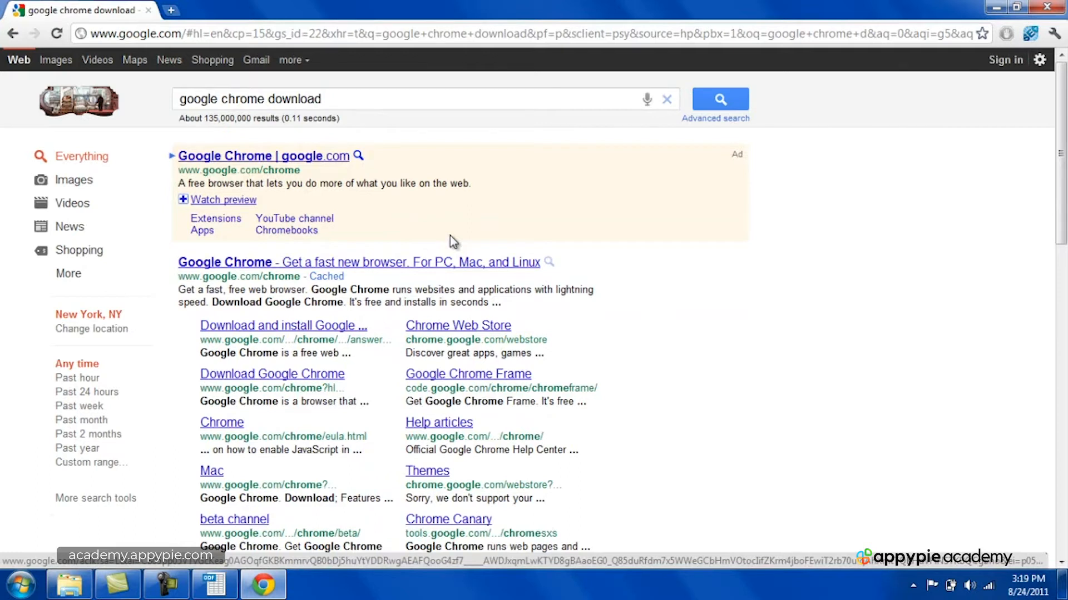
Search the web for "seo for chrome" and open the SEO for Chrome page in the Chrome Web Store
triple_click(340, 98)
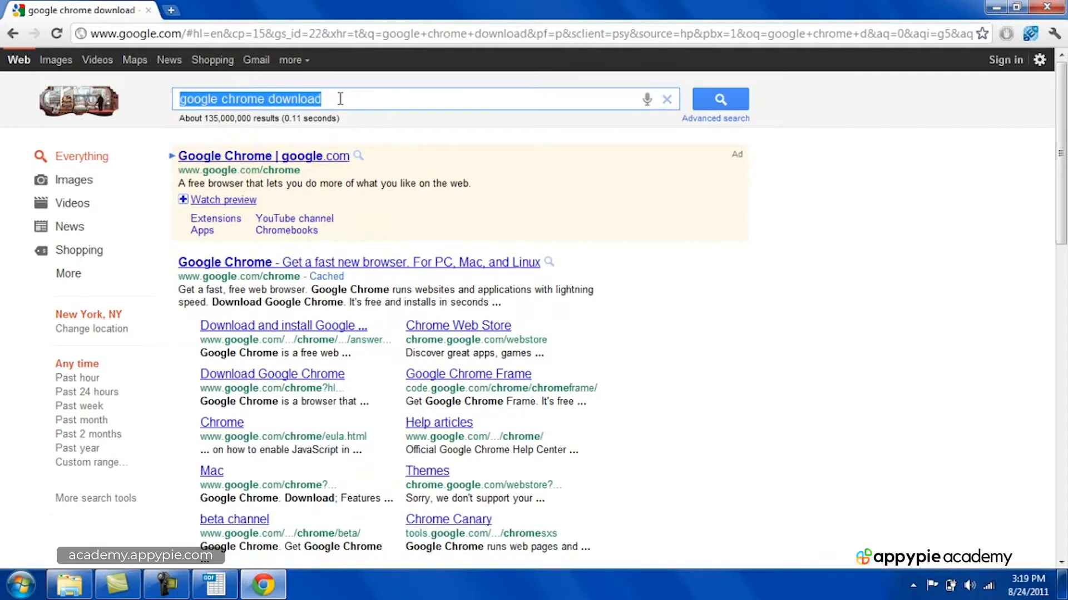
key(BackSpace)
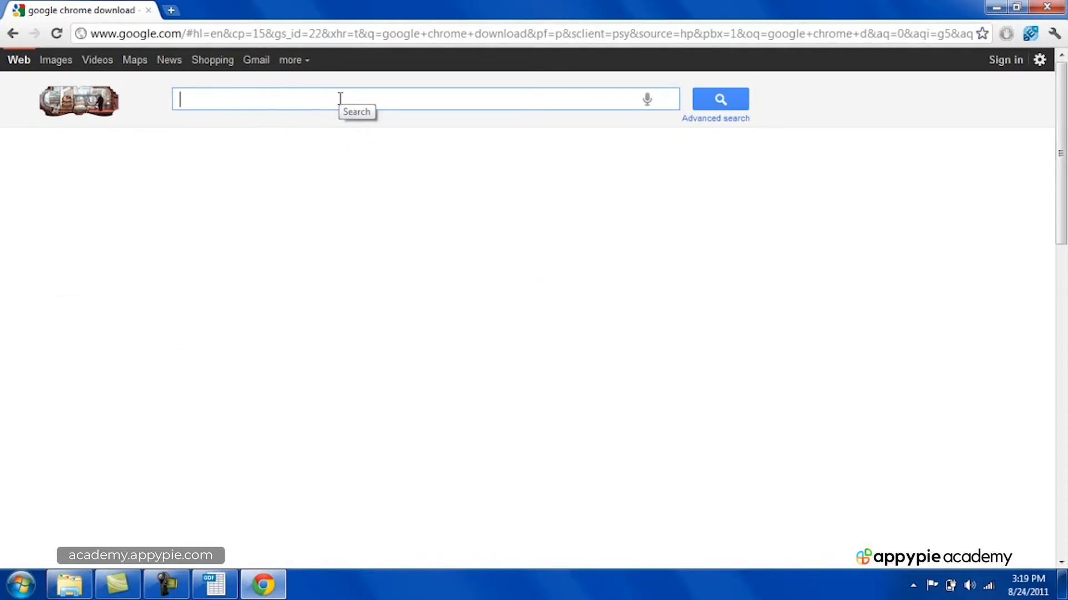
text(seo fo)
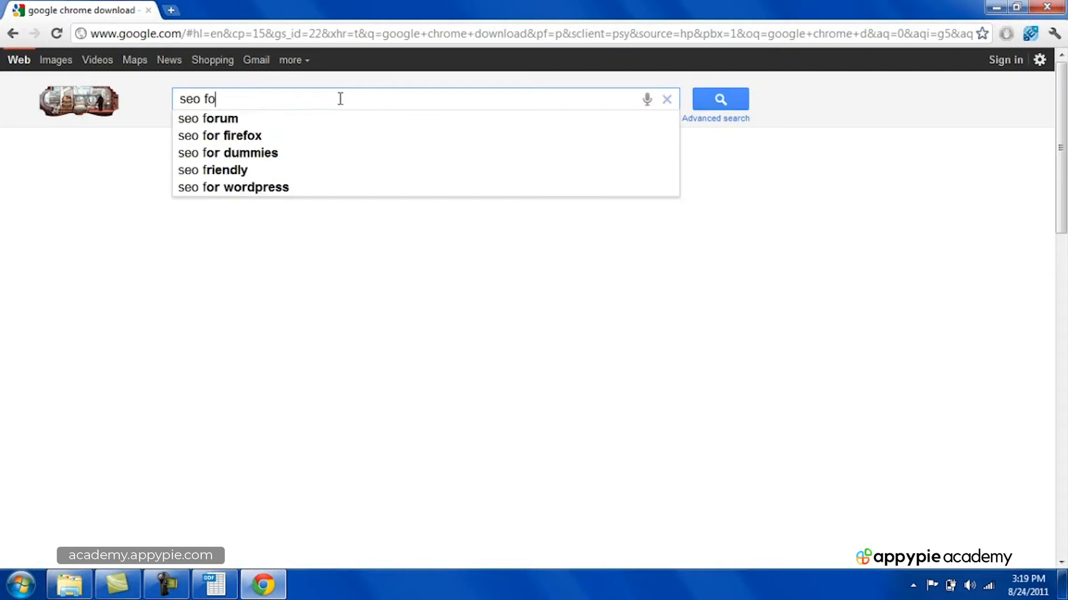
text(r chrome)
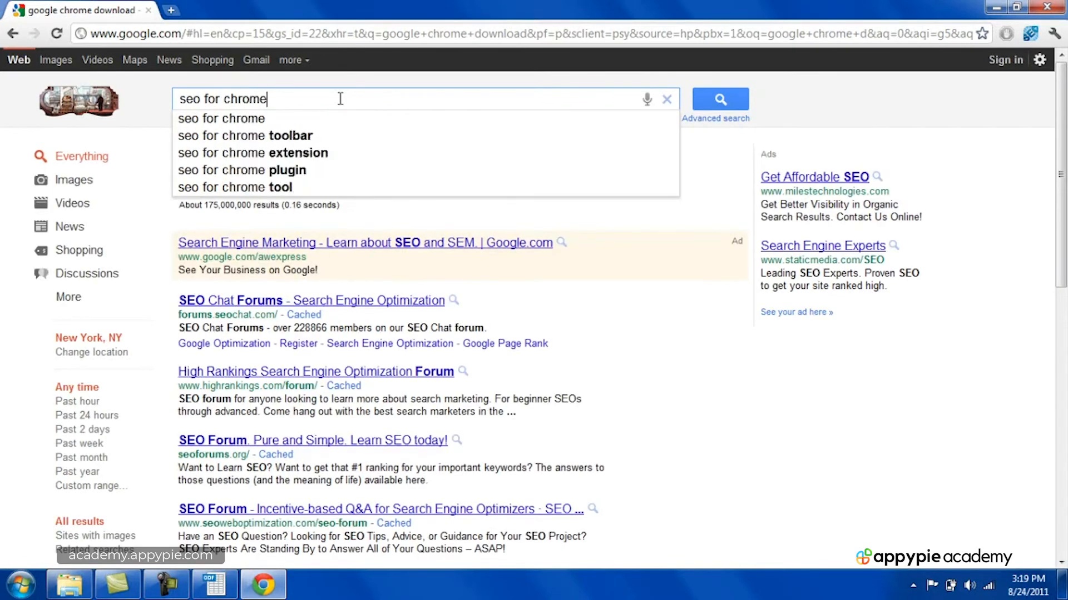
key(Return)
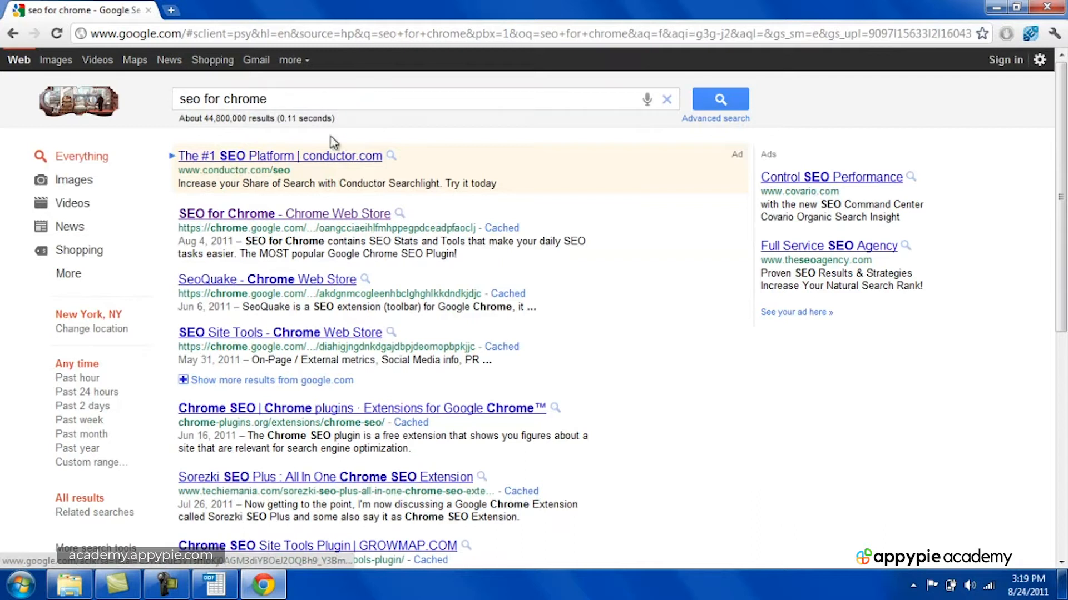
click(309, 213)
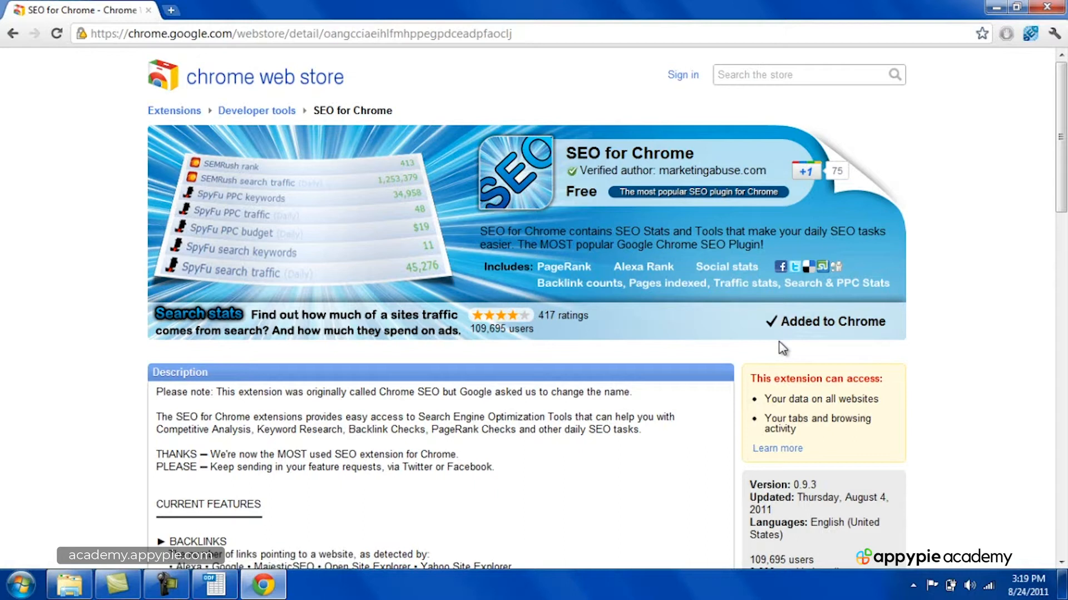
View the store page's statistics with the SEO for Chrome extension, and open google.com in a new tab
click(1031, 34)
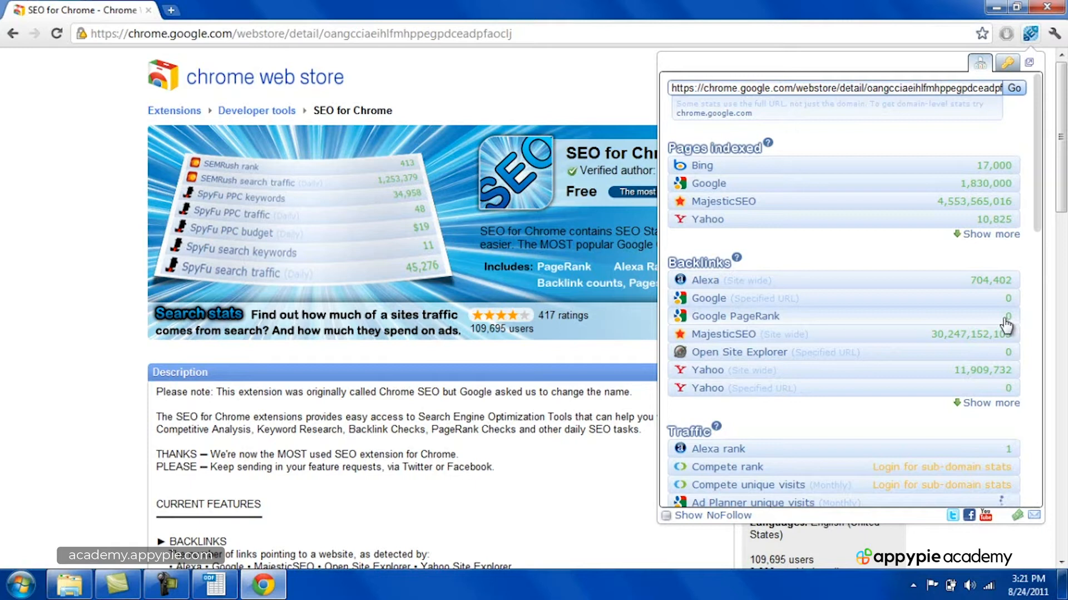
click(171, 10)
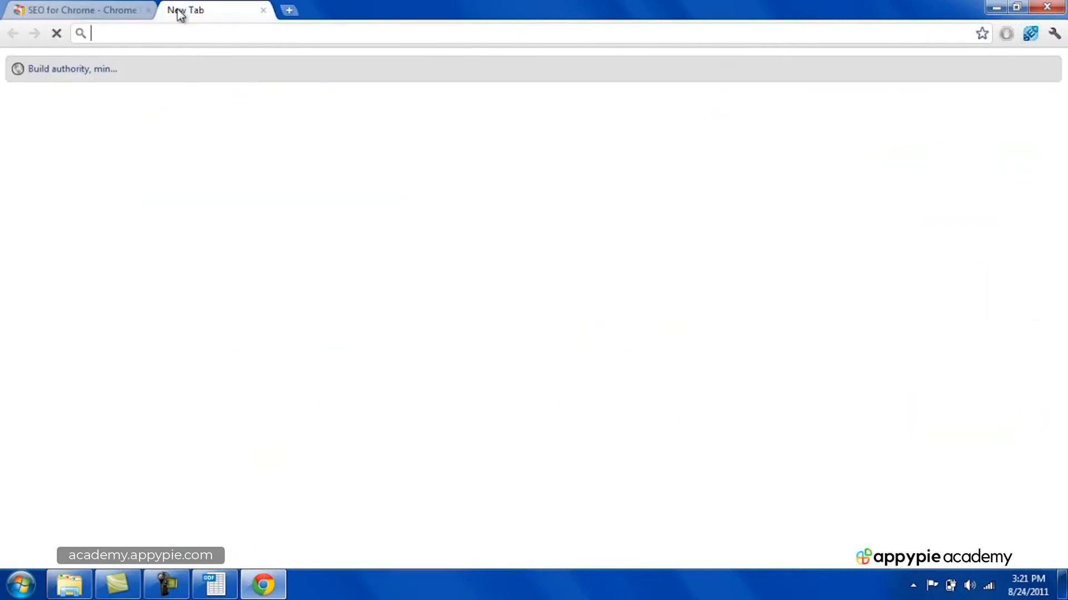
text(google.com)
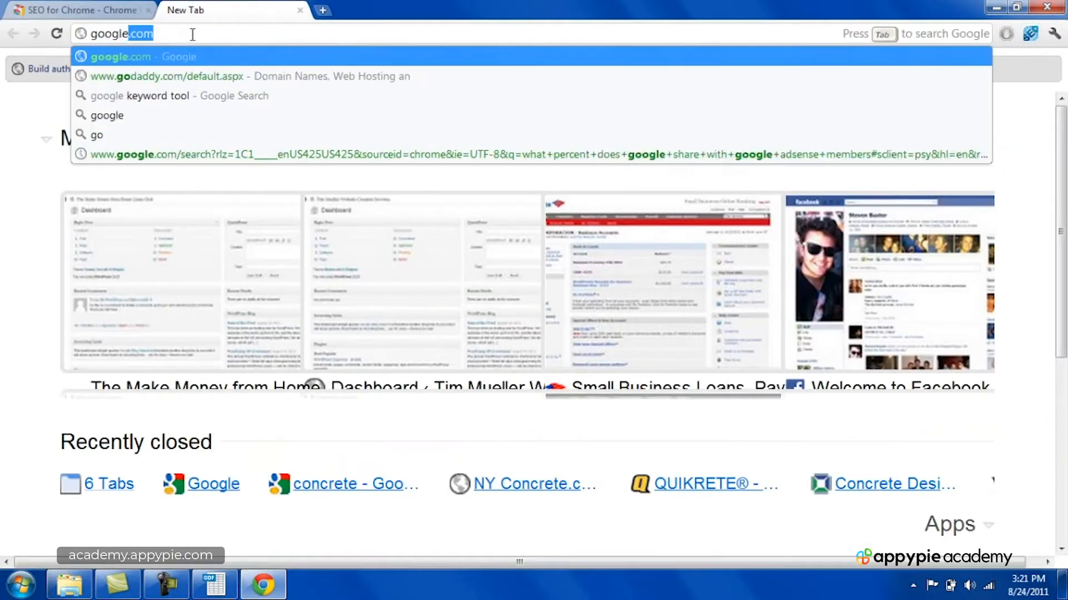
key(Return)
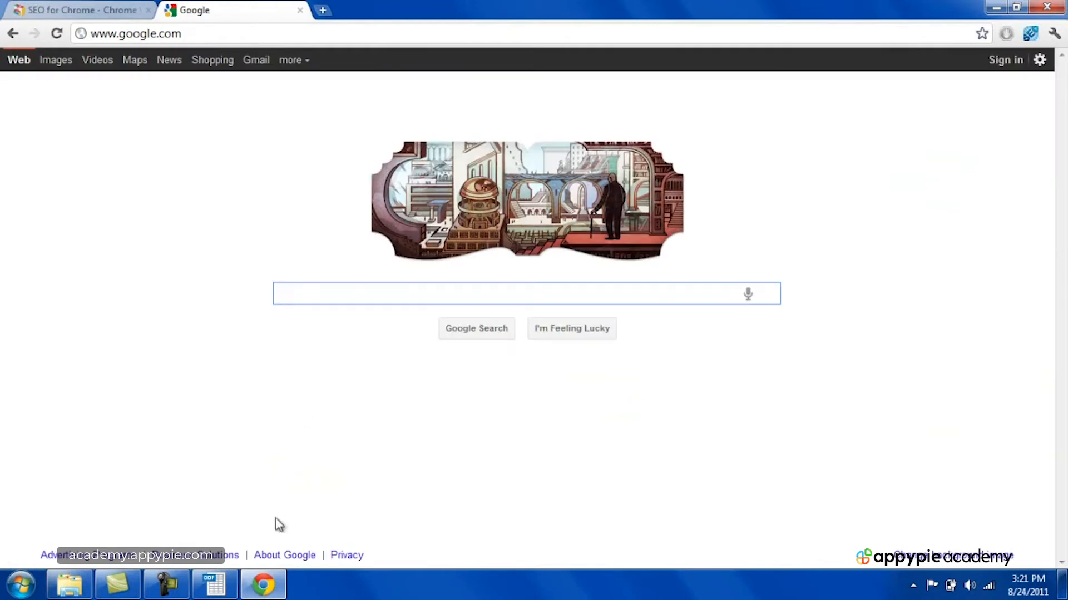
Switch to the construction site spreadsheet in OpenOffice.org Calc and follow the quikrete row across to its dollar amount in D3
mouse_move(229, 589)
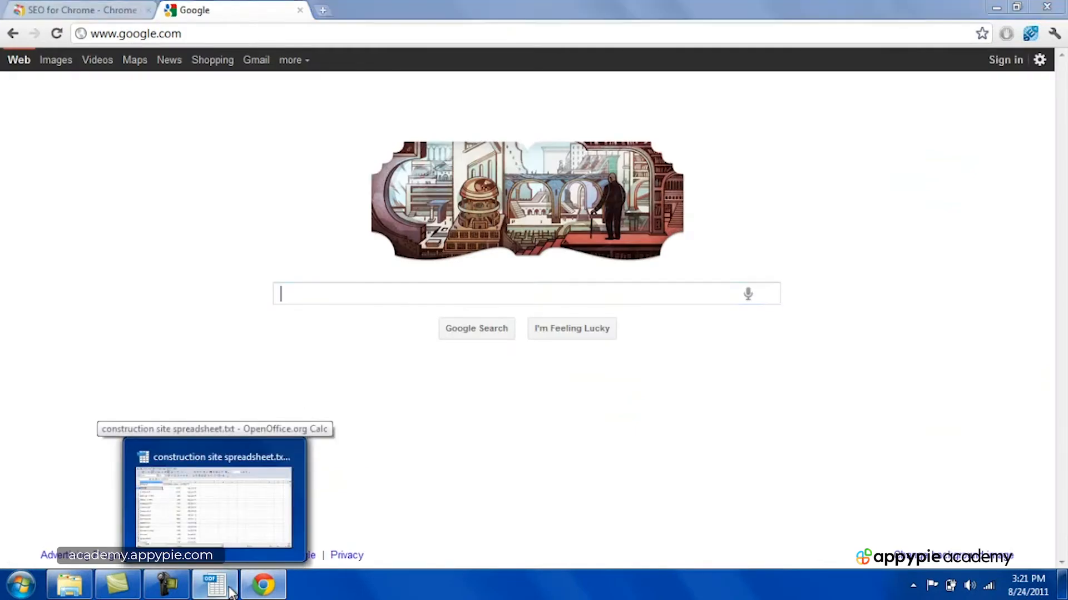
click(178, 503)
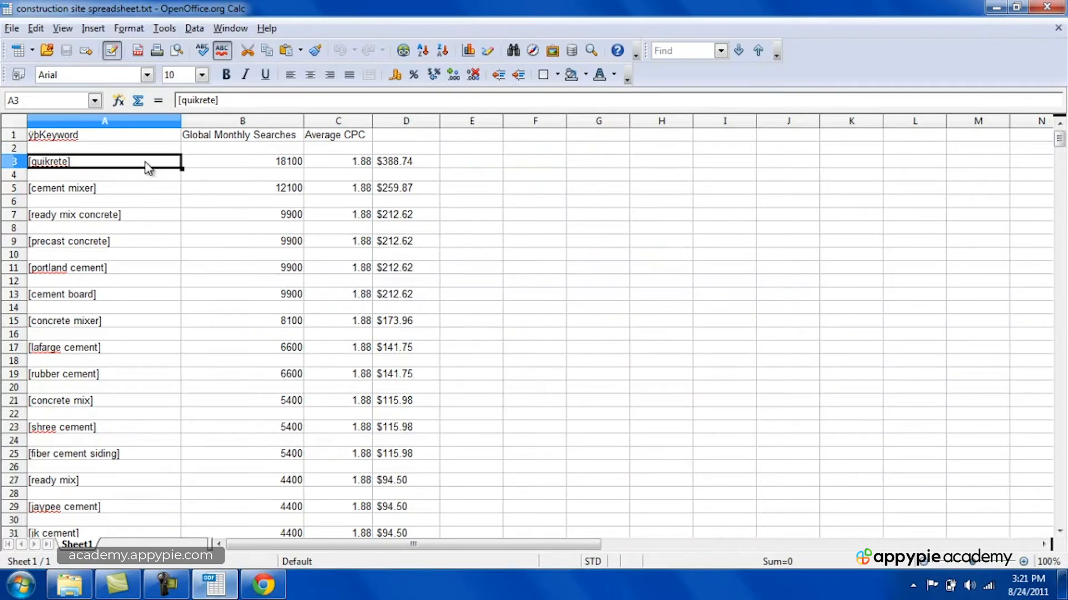
key(Down)
key(Down)
key(Up)
key(Up)
key(Right)
key(Right)
key(Right)
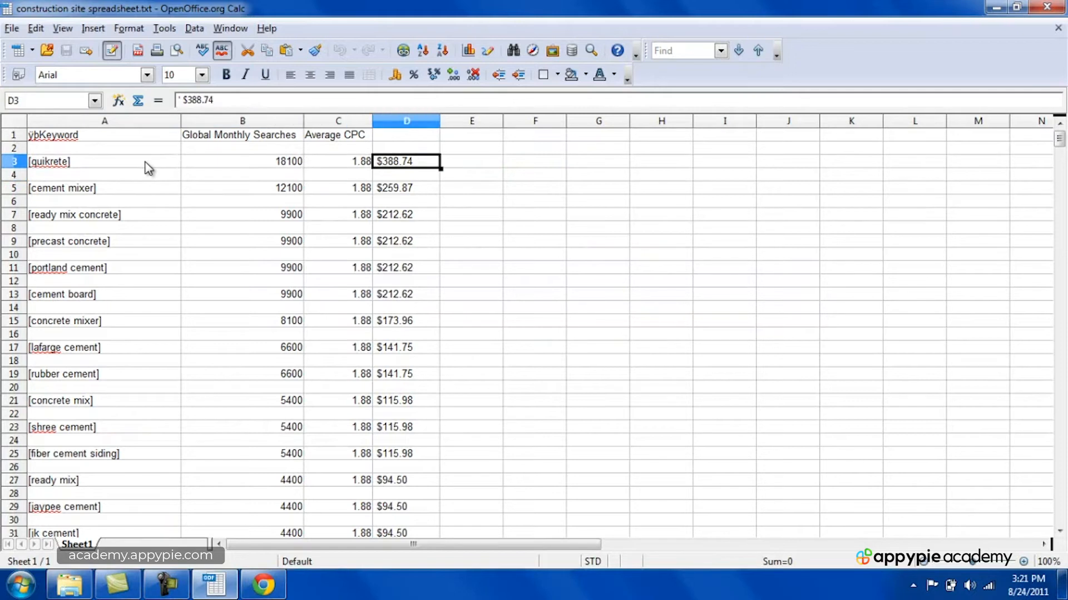
Compare the quikrete row A3:D3 with the cement mixer keyword in A5 and its amount in D5, ending at A3
key(Left)
key(Left)
key(Left)
key(Down)
key(Down)
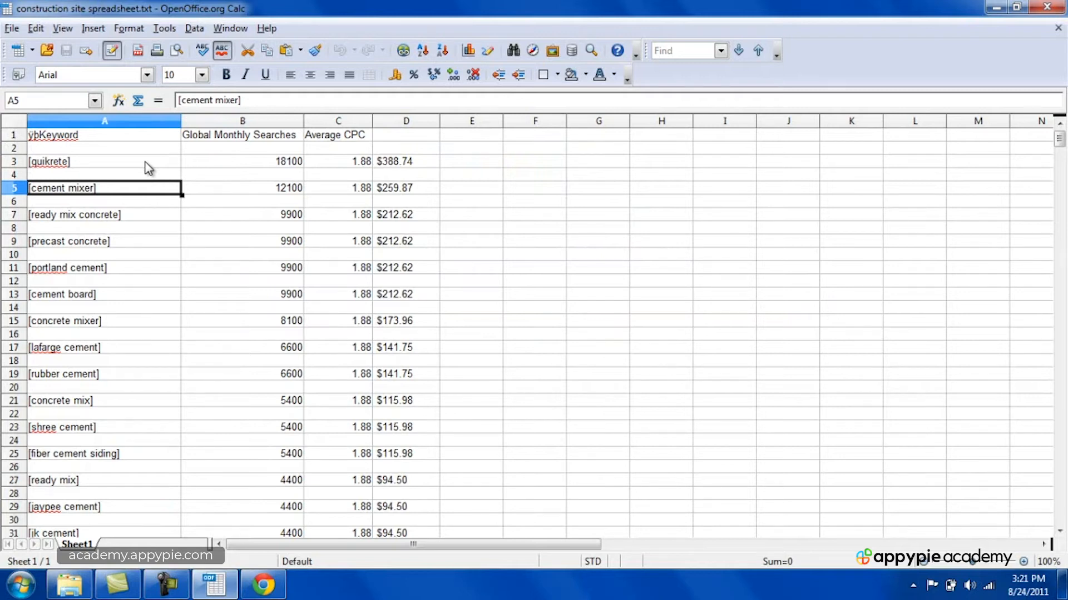
drag(148, 168, 380, 170)
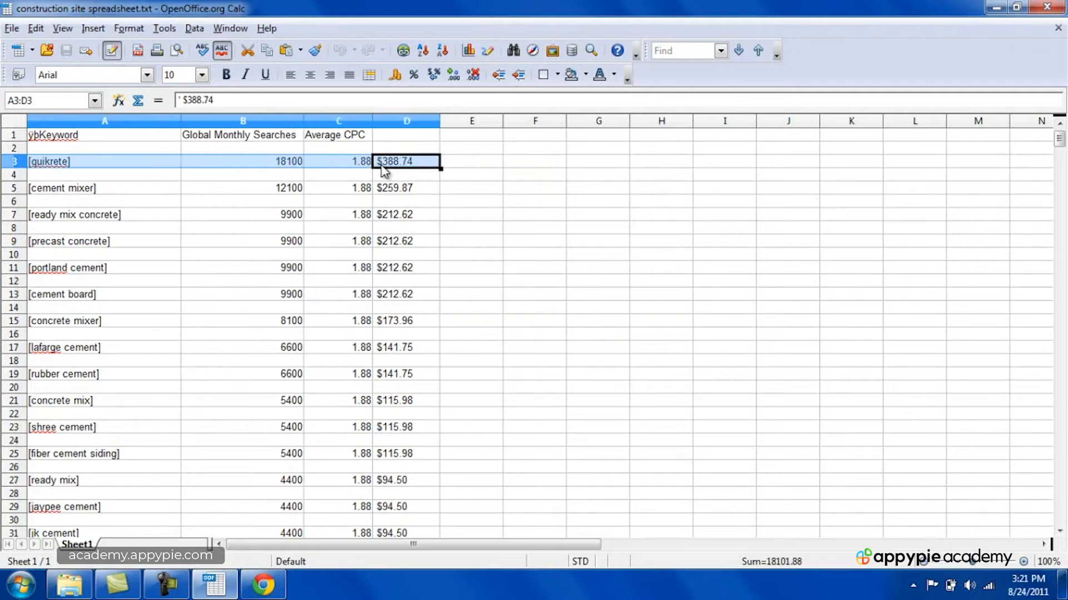
click(414, 192)
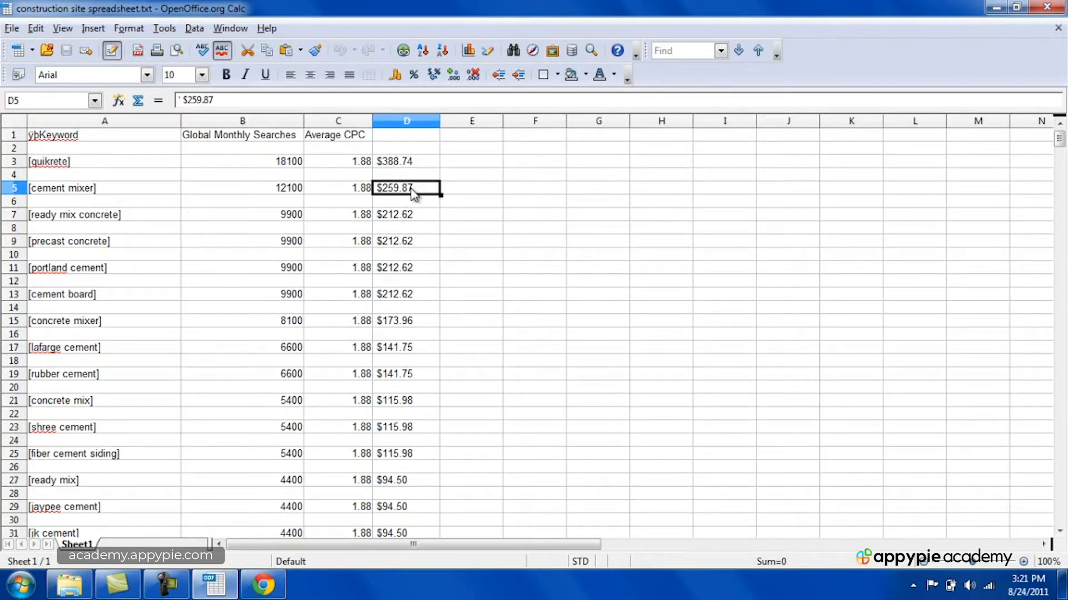
key(Up)
key(Up)
key(Left)
key(Left)
key(Left)
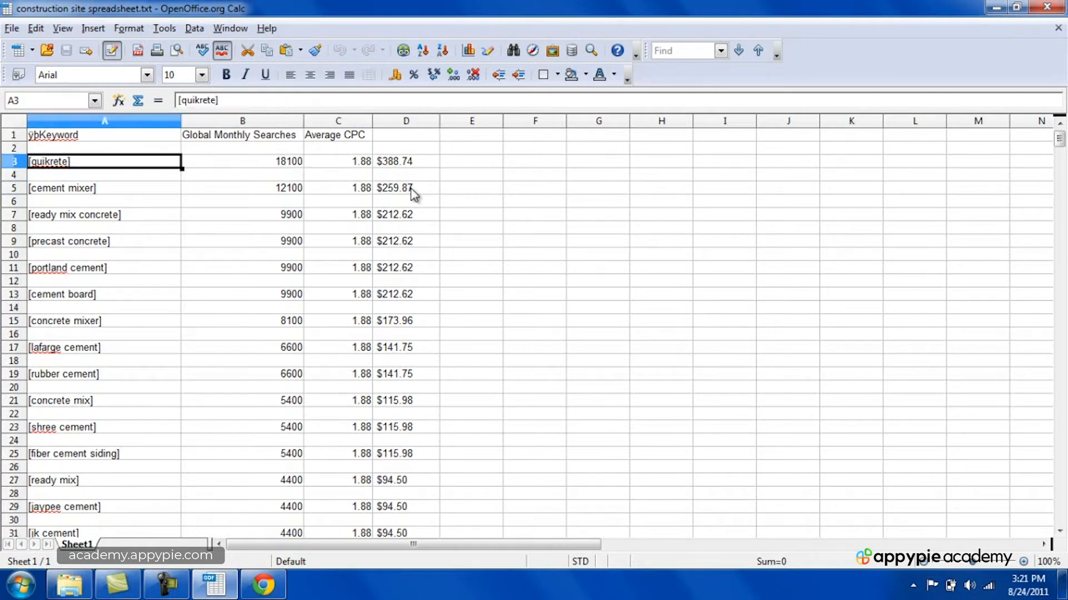
Examine the cement mixer keyword's searches, average CPC and dollar amount across row 5
key(Down)
key(Down)
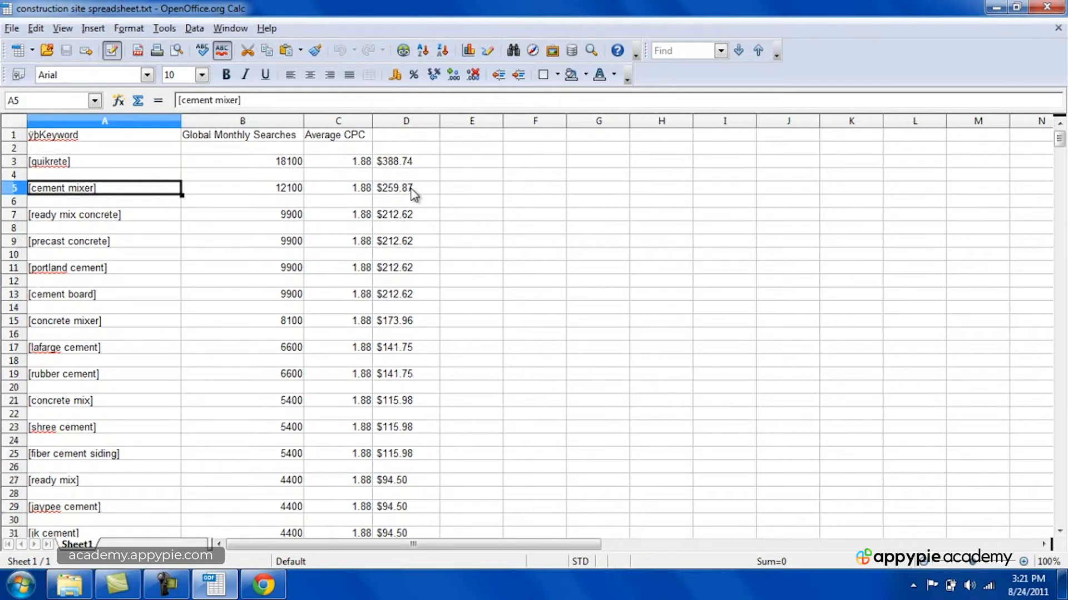
key(Right)
key(Right)
key(Right)
key(Left)
key(Left)
key(Left)
Check the quikrete keyword in A3 against its dollar amount in D3 and return to the keyword
click(91, 170)
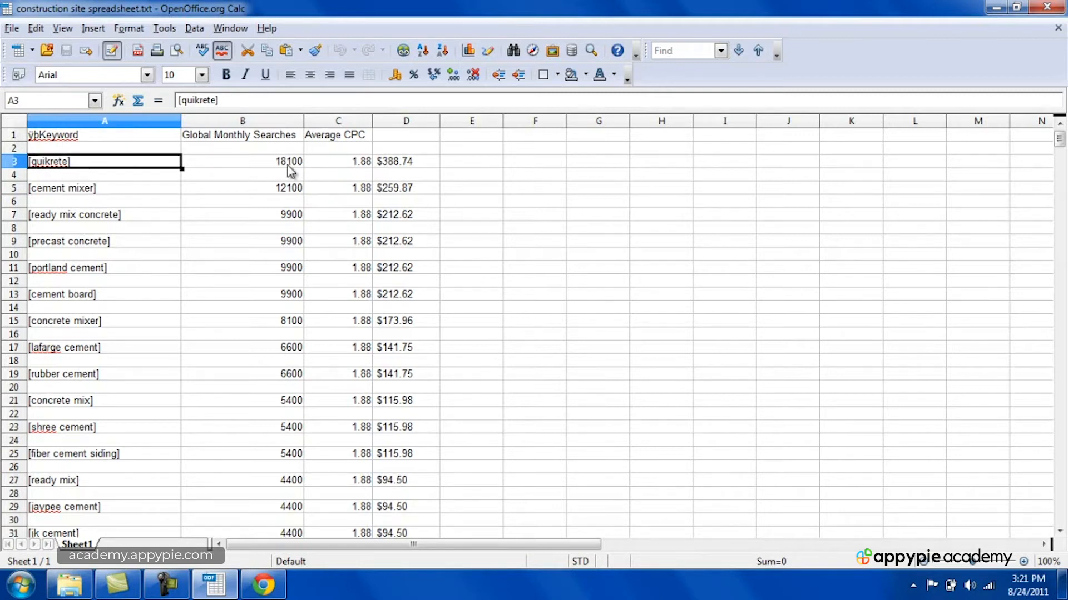
click(407, 163)
key(Left)
key(Left)
key(Left)
Switch to Google Chrome and search the web for "quikrete"
click(262, 587)
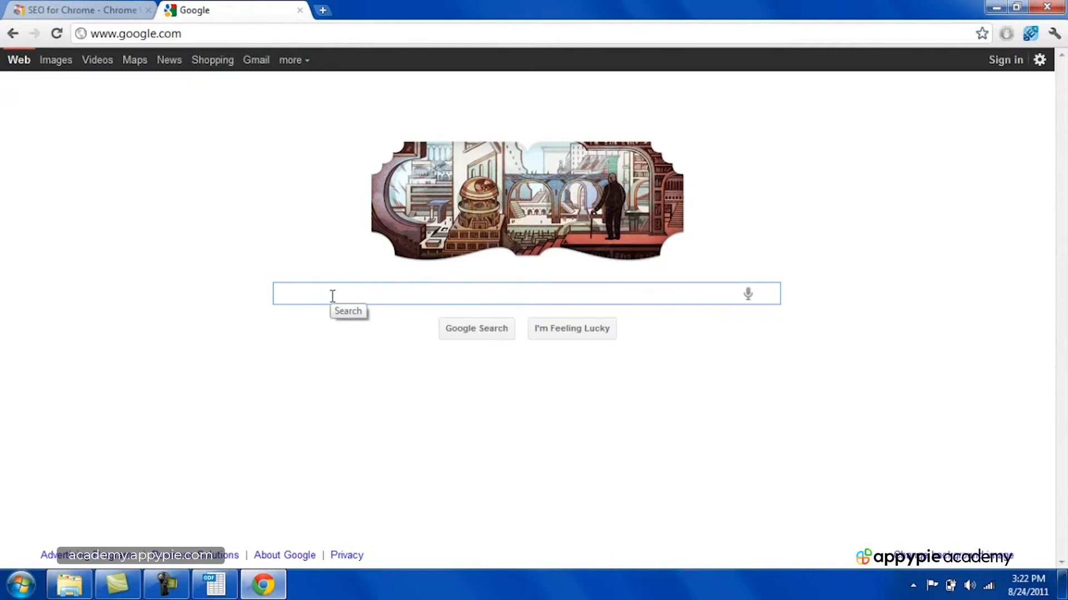
text(quikree)
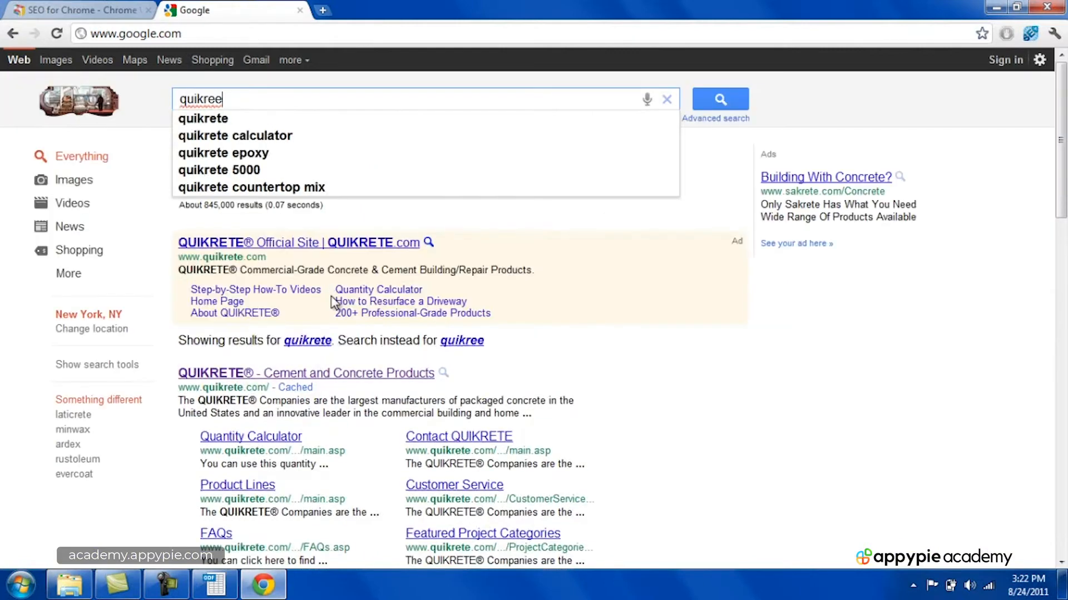
key(BackSpace)
text(te)
key(Return)
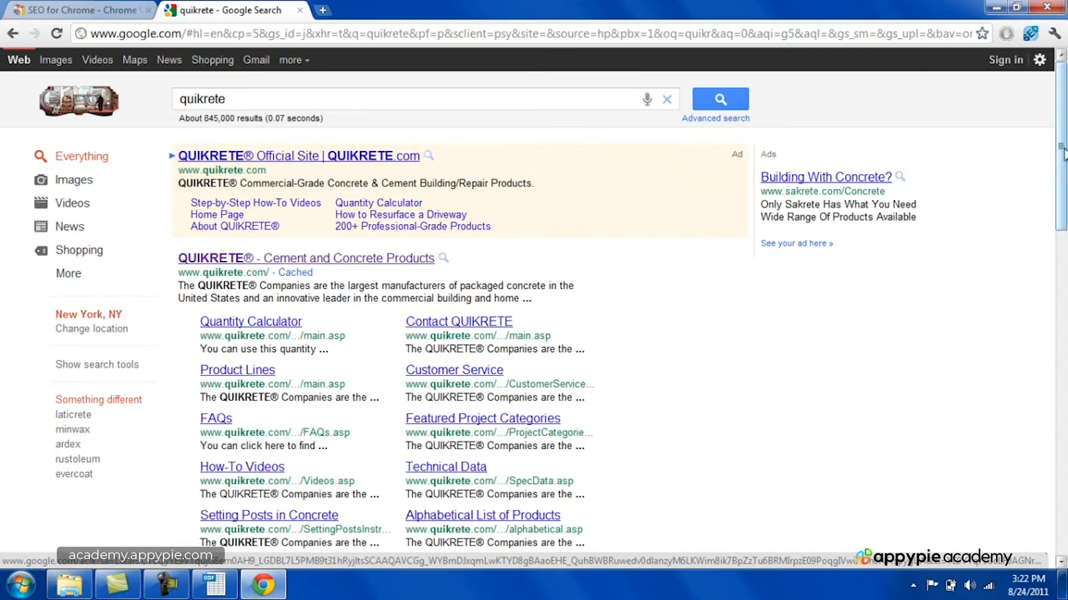
Open the quikrete.com, quikretecoatings.com, Home Depot Quikrete Brand Page and HowStuffWorks results in separate new tabs
drag(1062, 149, 1060, 188)
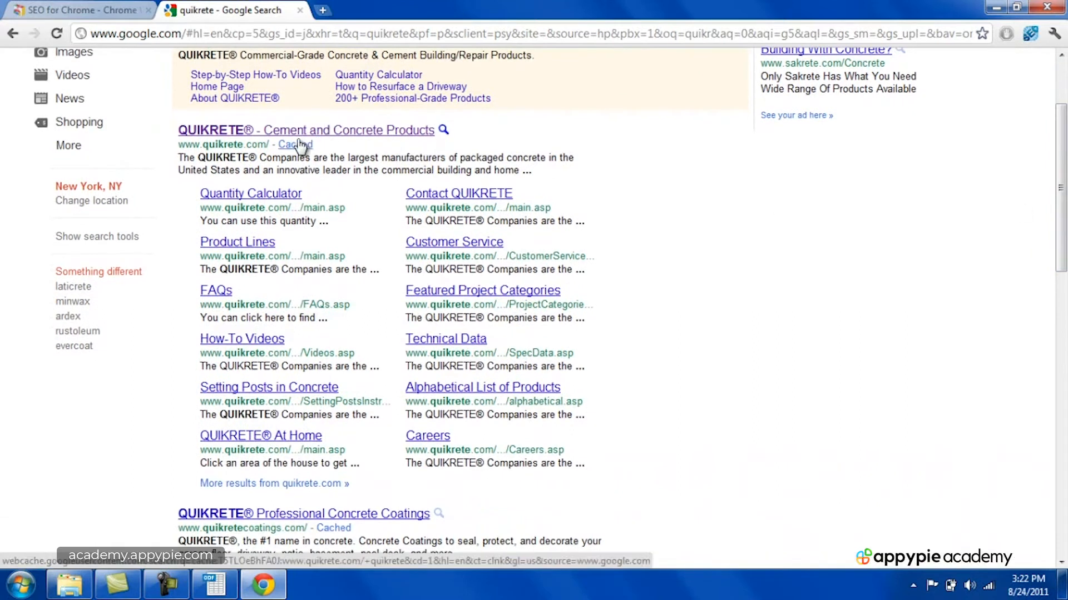
right_click(274, 136)
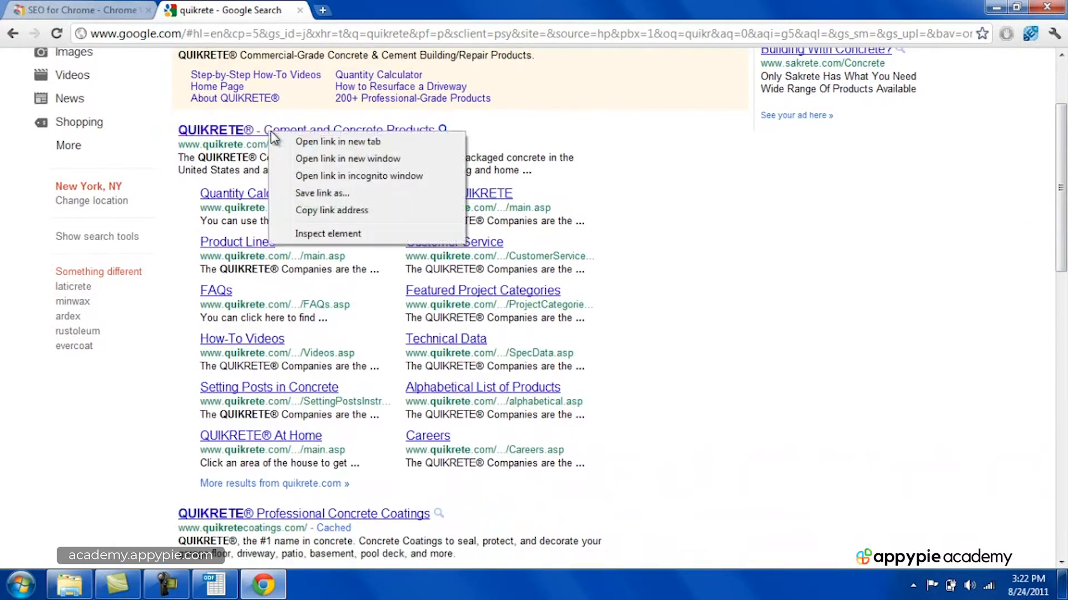
click(289, 141)
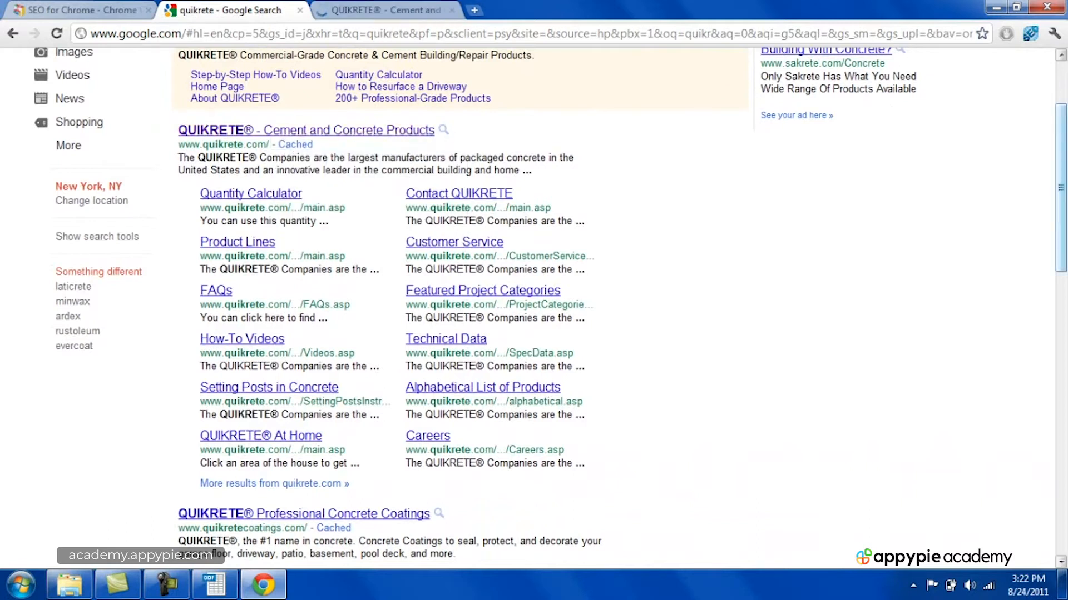
scroll(445, 333, down, 3)
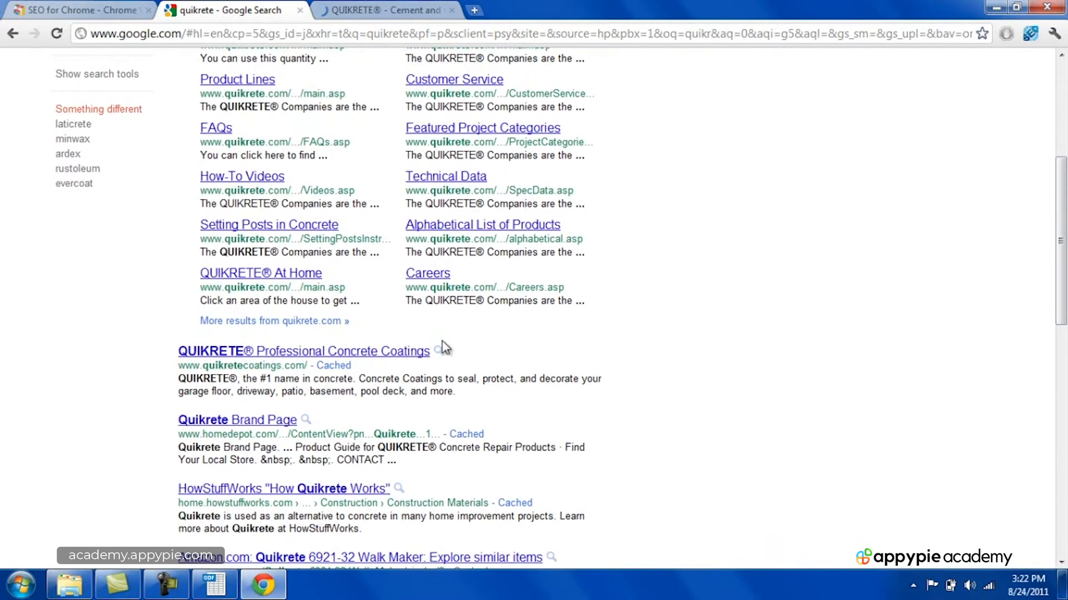
right_click(382, 356)
click(429, 363)
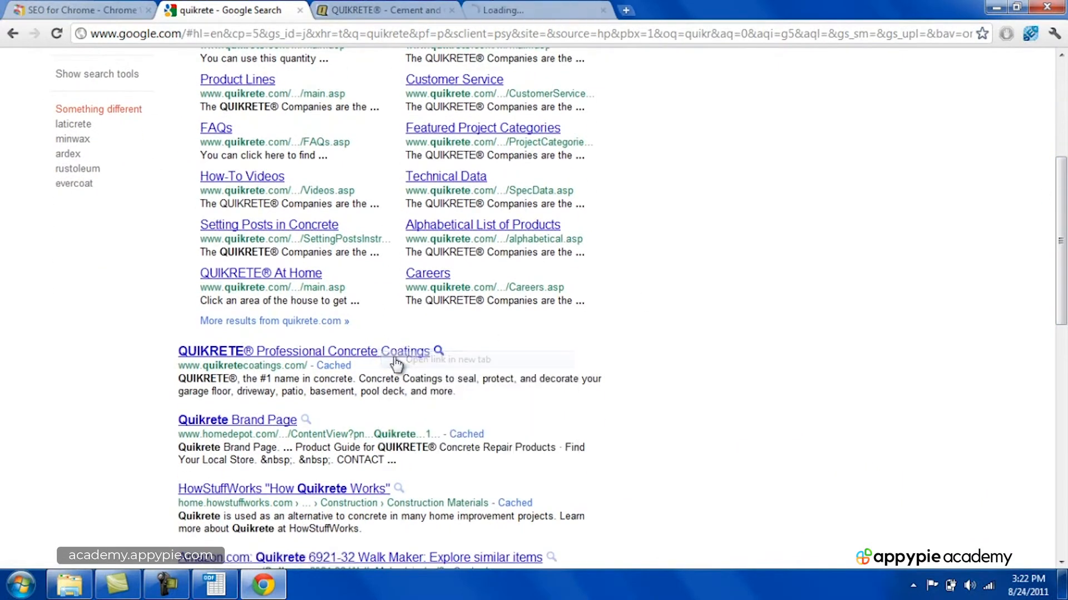
right_click(280, 420)
click(314, 432)
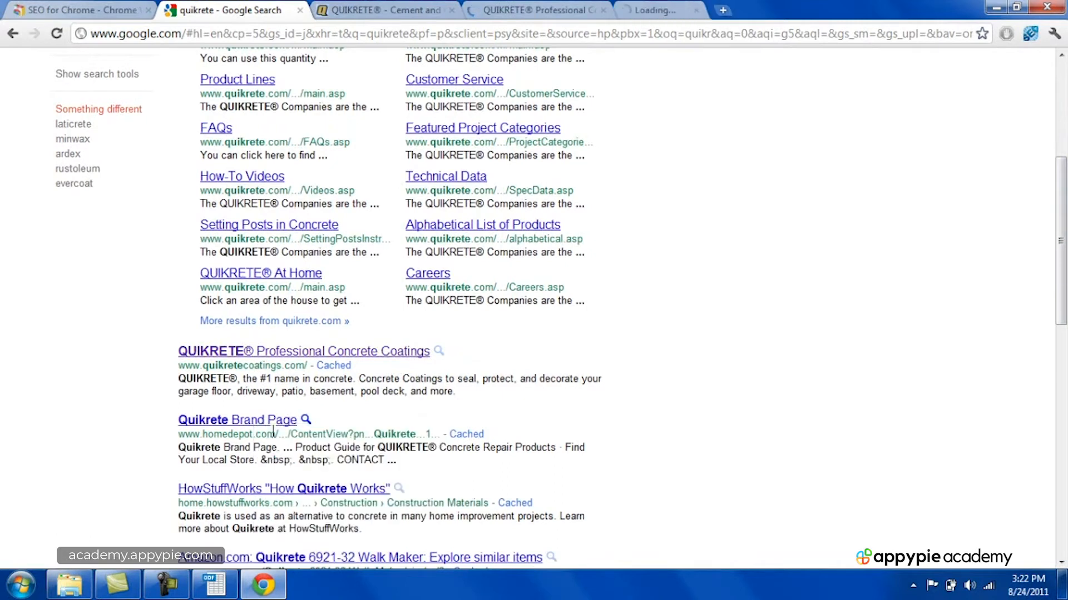
right_click(273, 484)
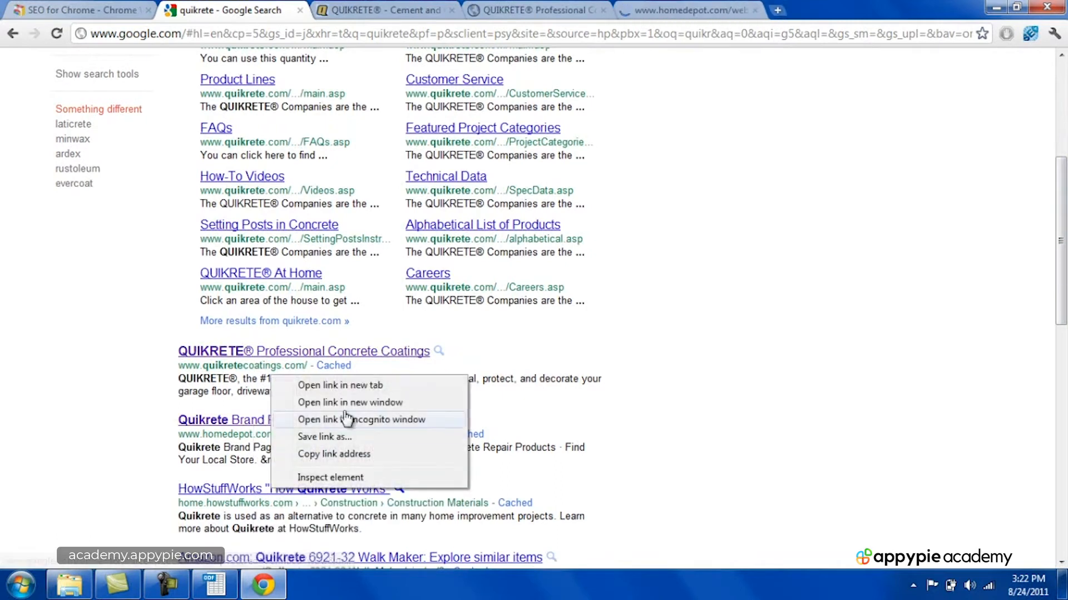
click(358, 384)
Check the Google PageRank and backlink statistics of quikrete.com with the SEO for Chrome extension
click(390, 10)
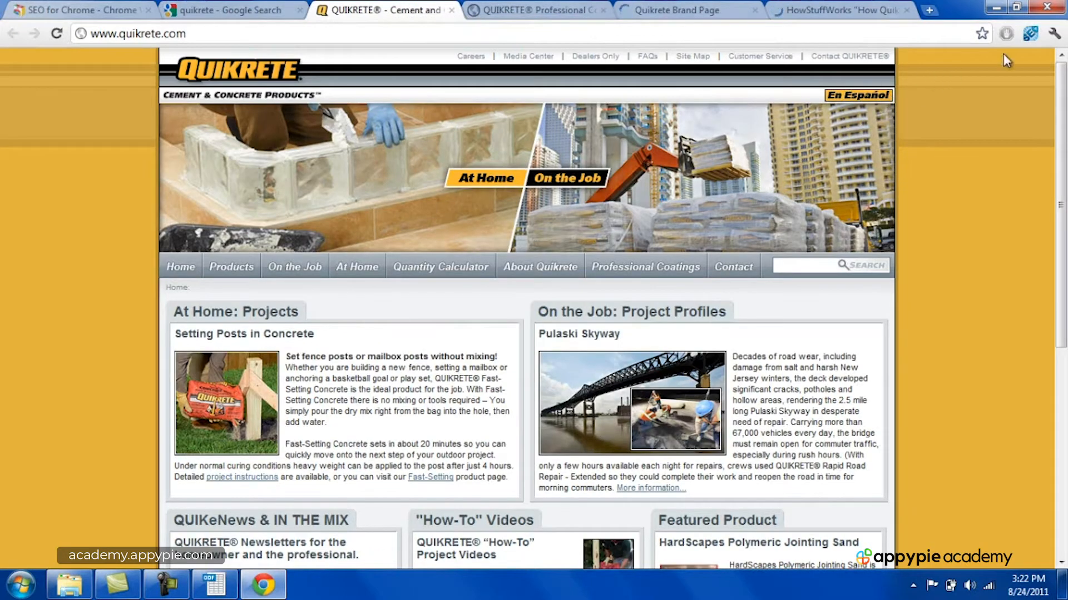
click(1027, 41)
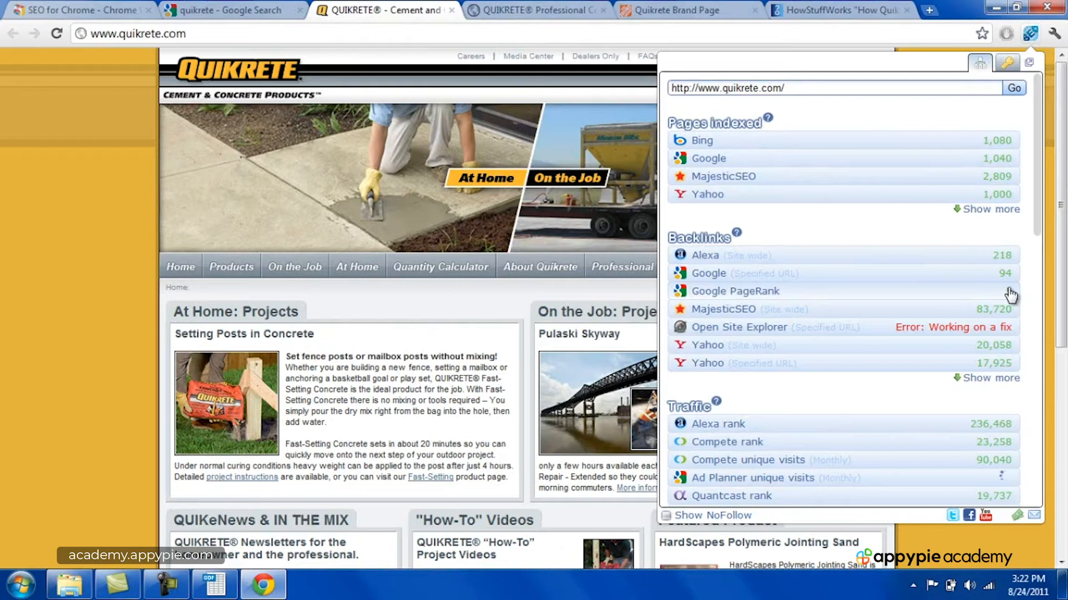
click(419, 17)
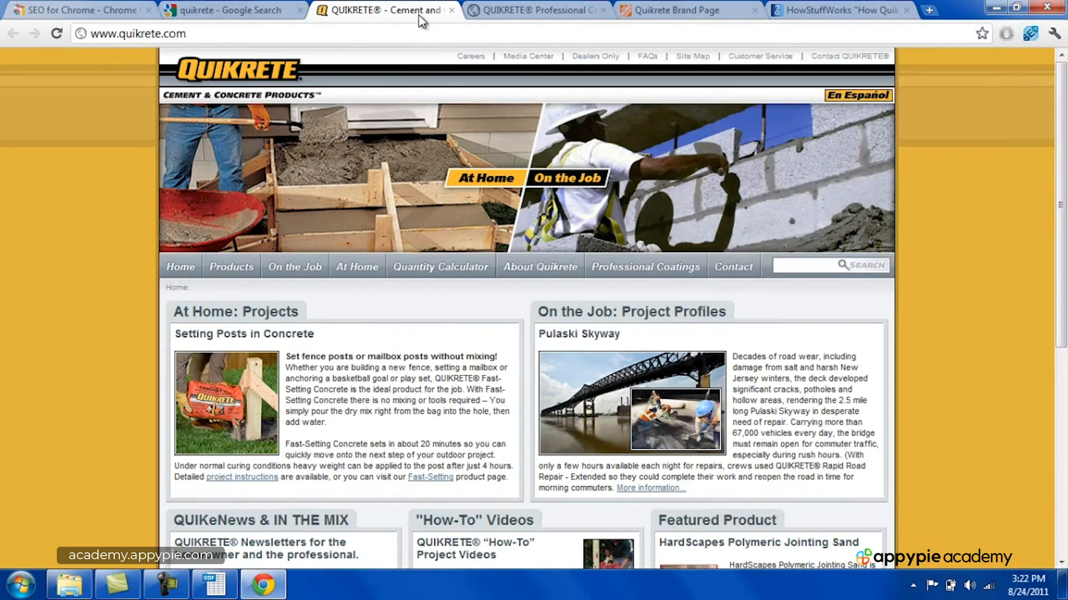
Check the Google PageRank and backlinks of quikretecoatings.com with SEO for Chrome, and bring up Home Depot's Quikrete Brand Page
click(503, 10)
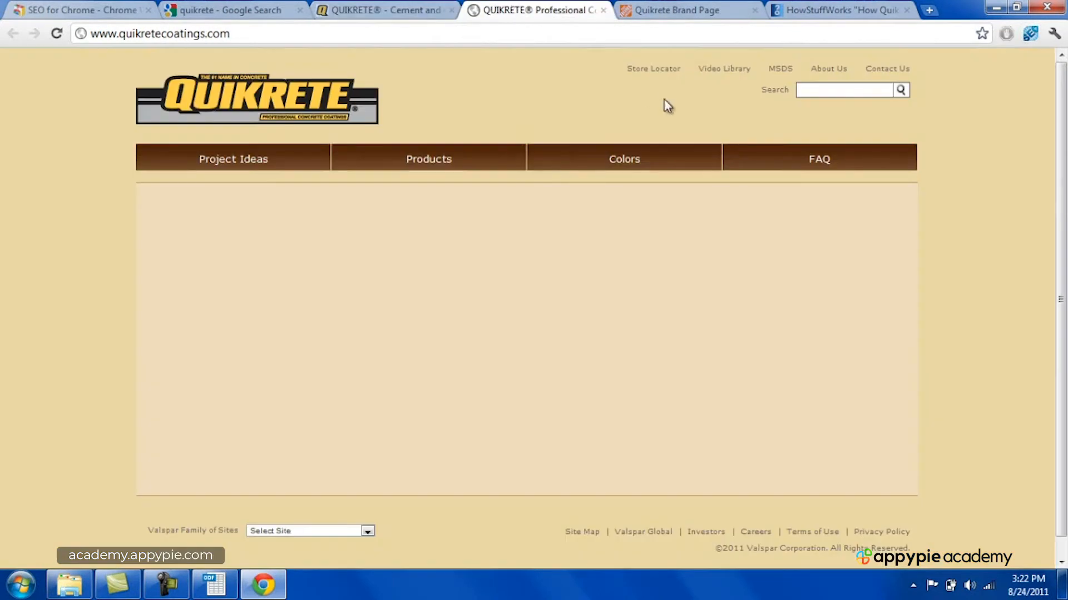
click(1030, 35)
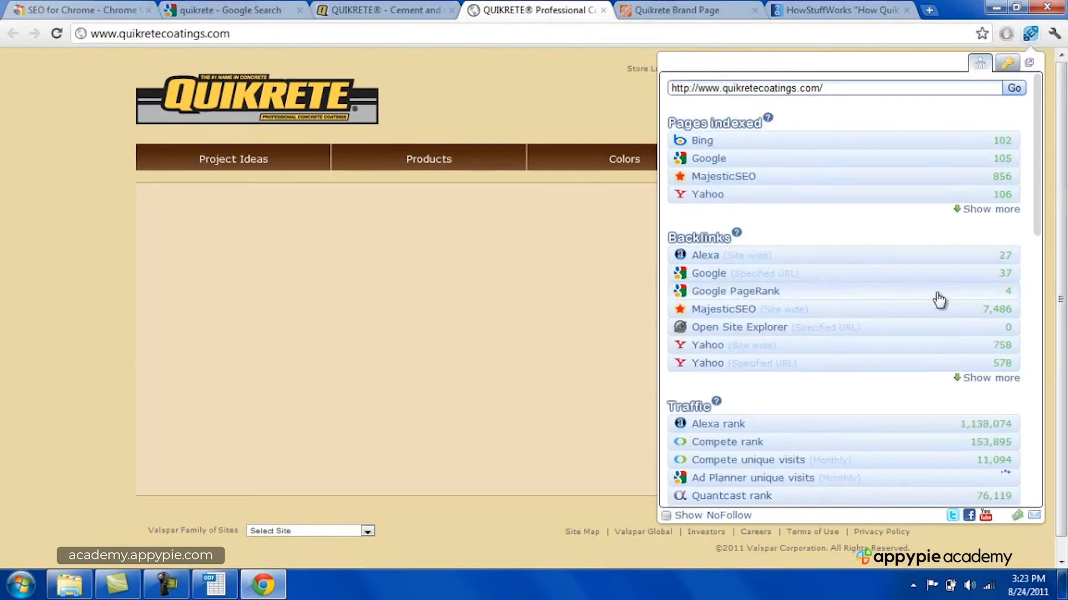
click(691, 7)
click(691, 6)
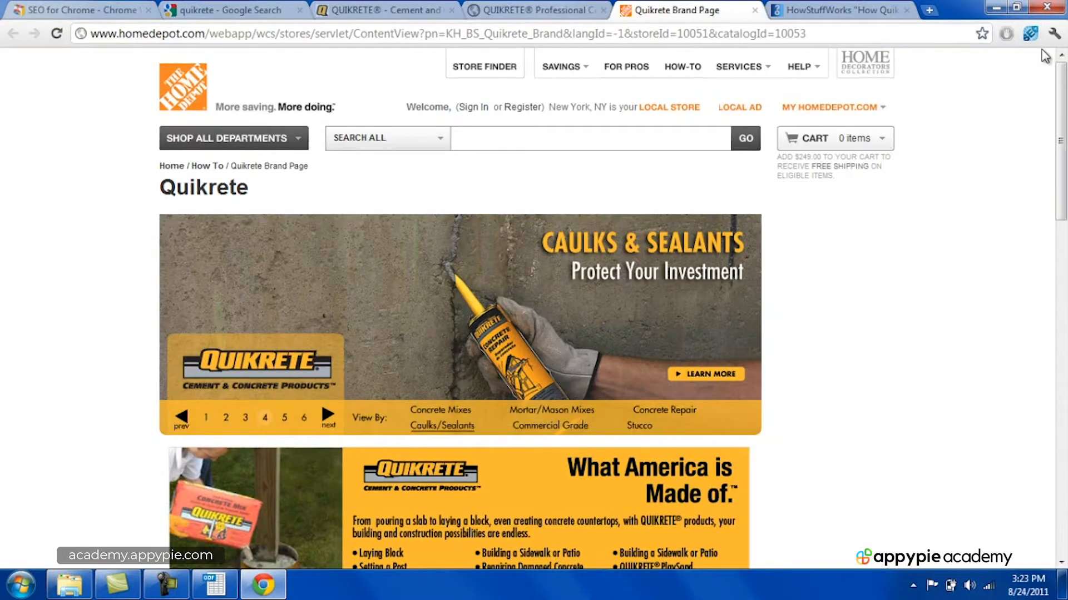
Check the PageRank and backlink statistics of Home Depot's Quikrete Brand Page and the HowStuffWorks article with SEO for Chrome
click(1036, 36)
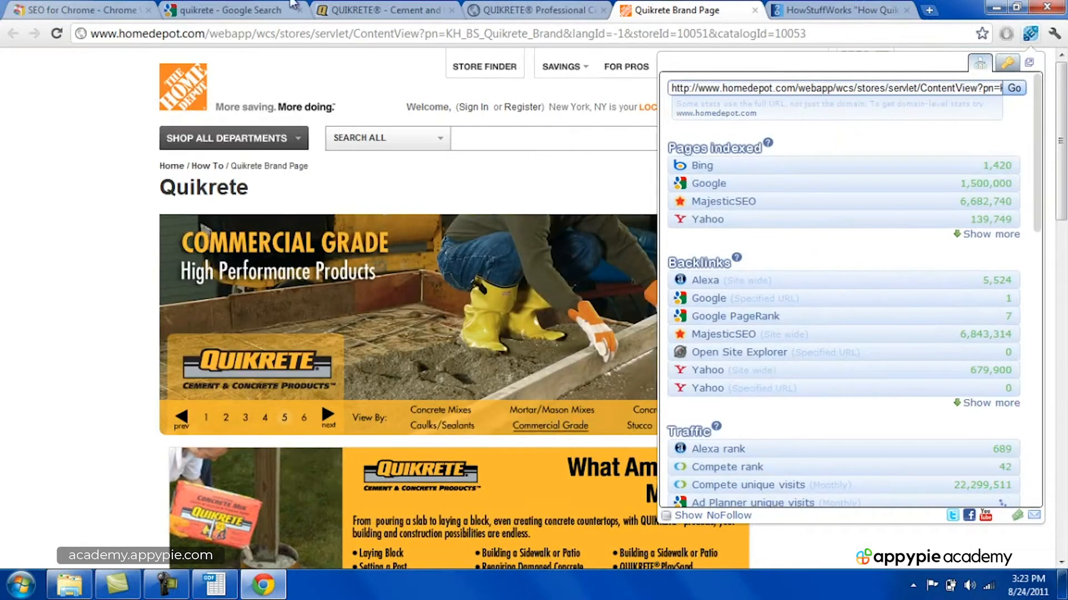
click(812, 9)
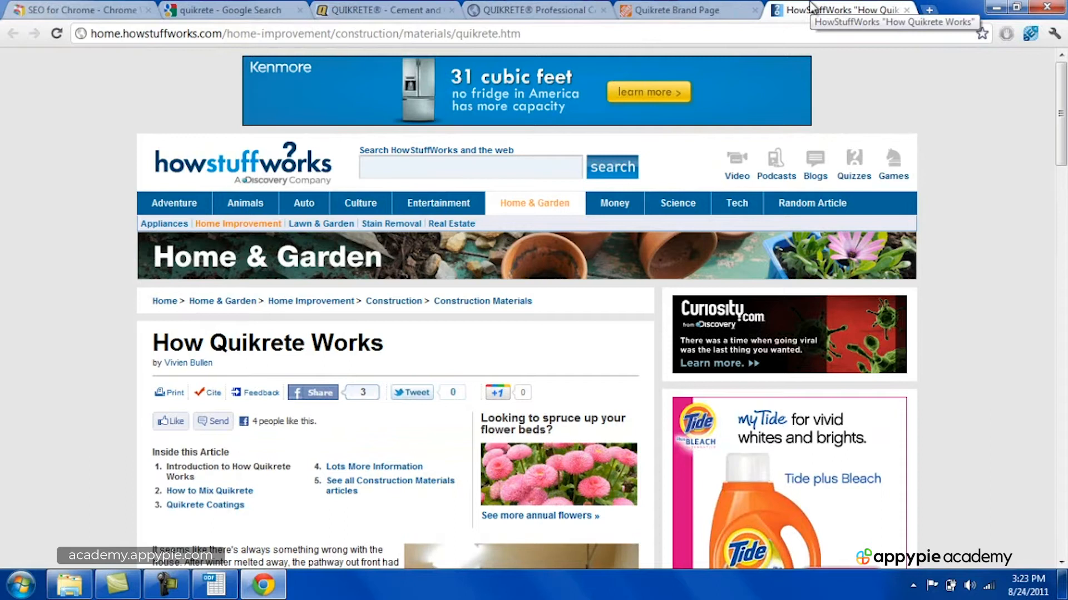
click(1029, 35)
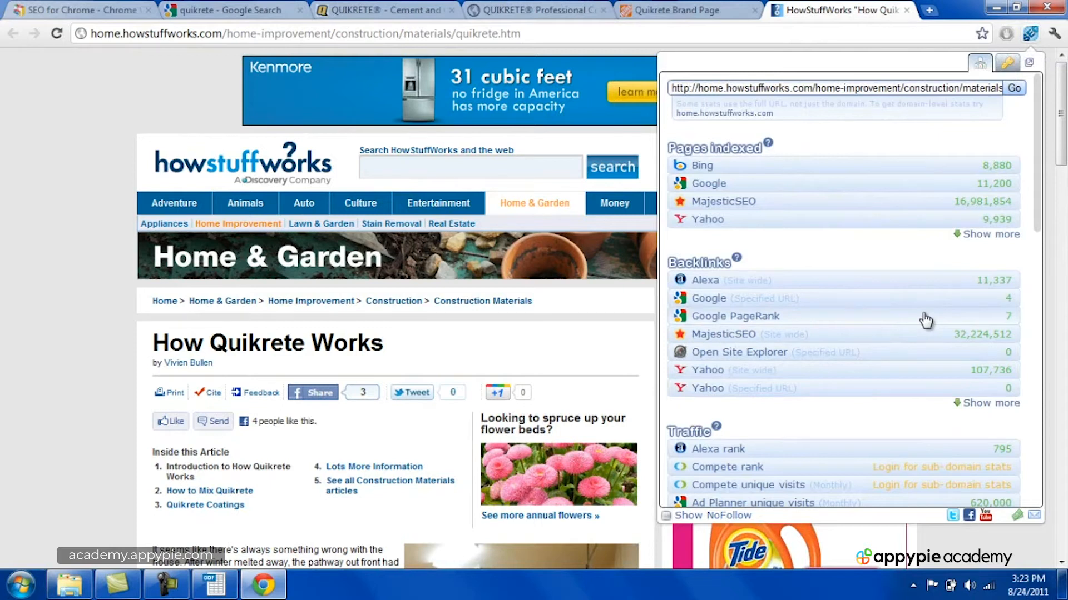
Close the HowStuffWorks, Home Depot and Quikrete professional coatings pages
click(906, 10)
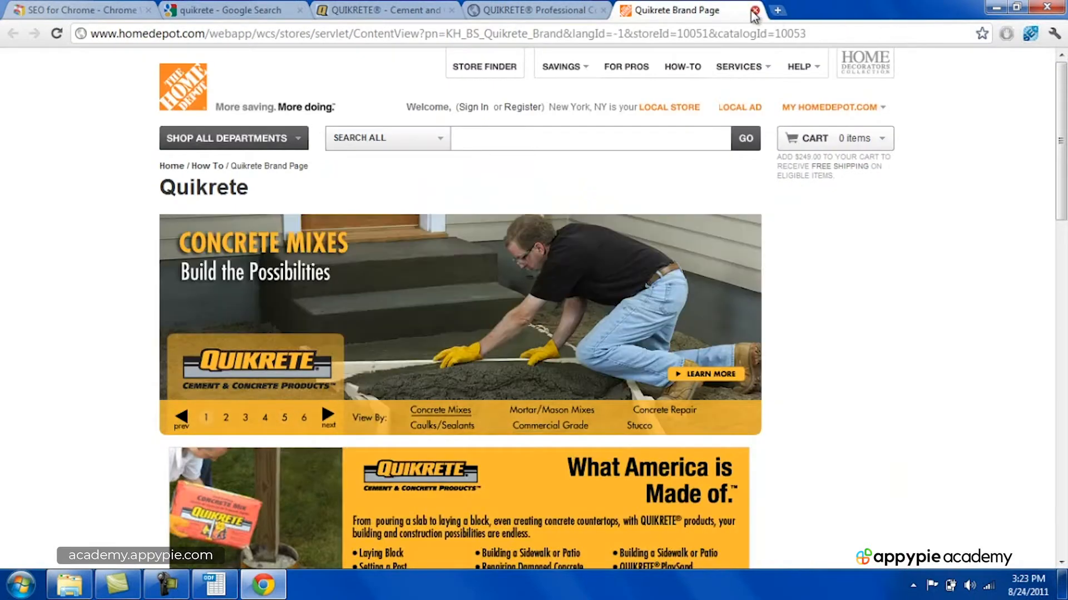
click(754, 10)
click(604, 10)
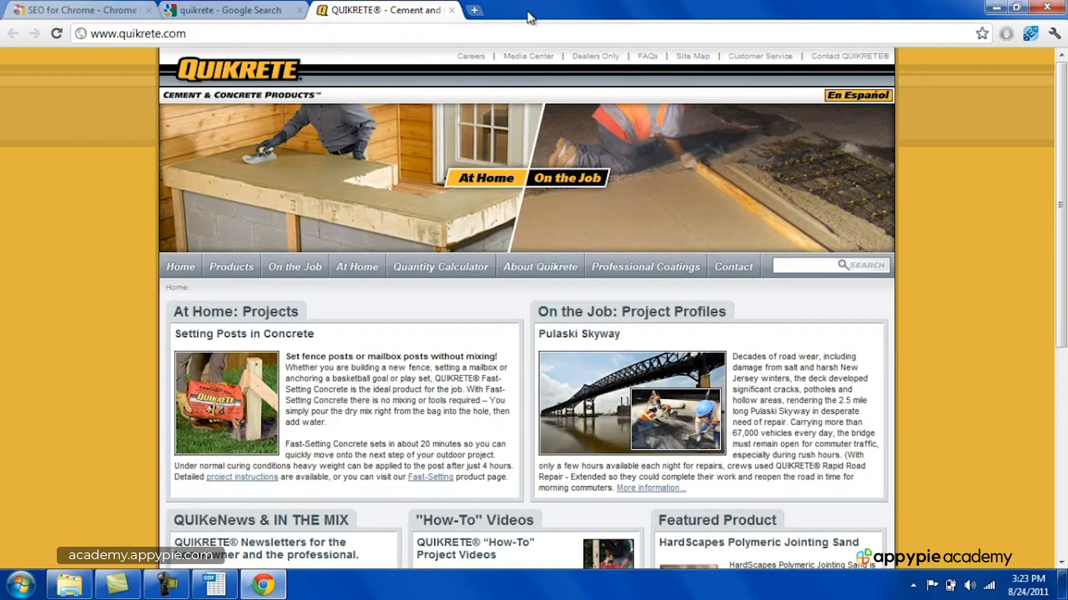
Switch to OpenOffice.org Calc and fill the quikrete row, cells A3:D3, with a red background
click(214, 584)
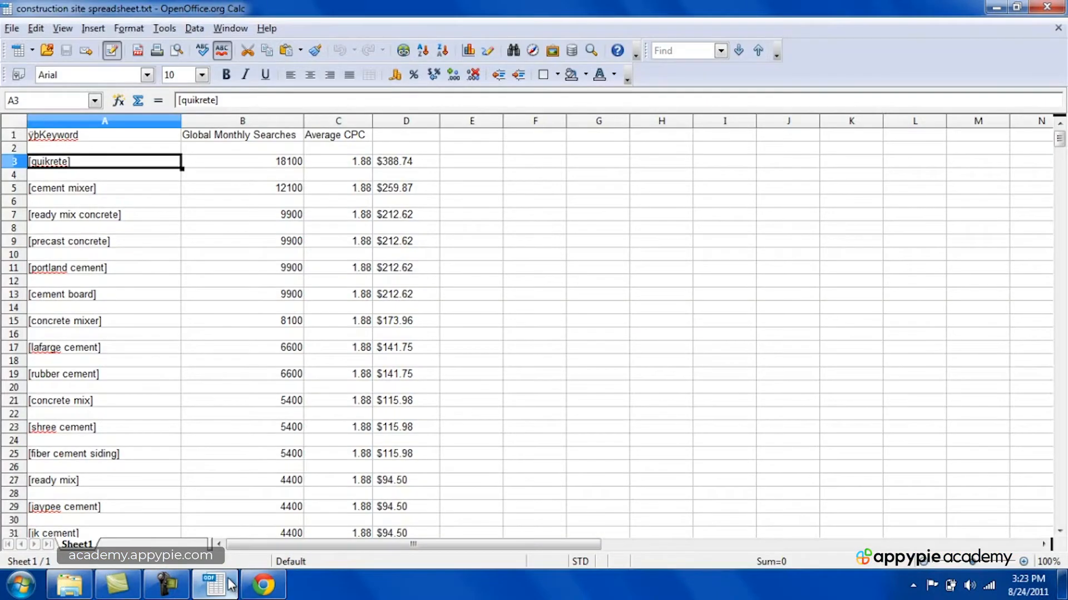
drag(159, 169, 386, 168)
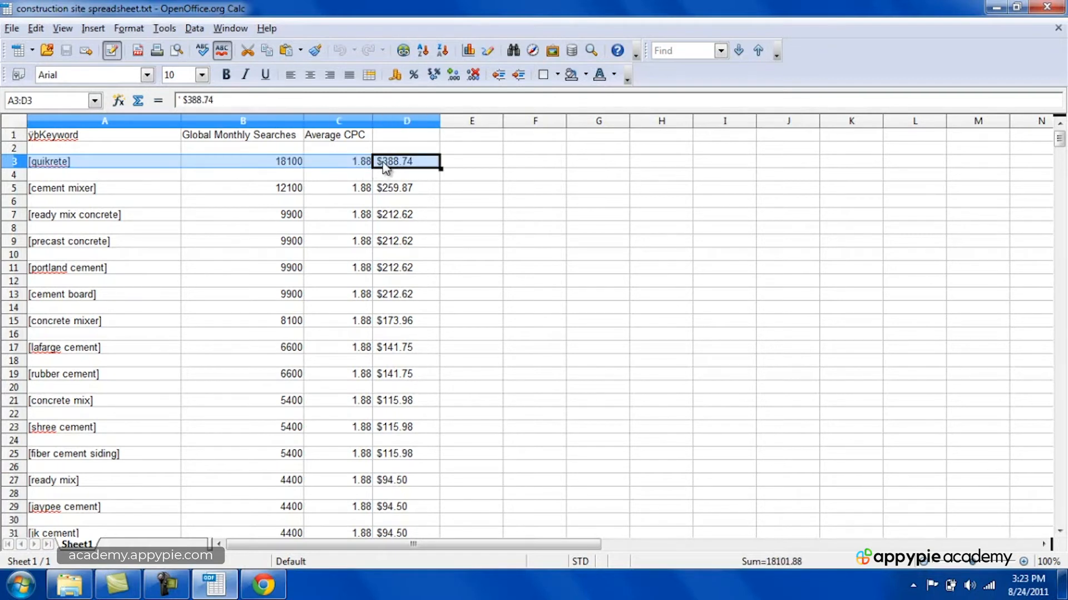
click(586, 75)
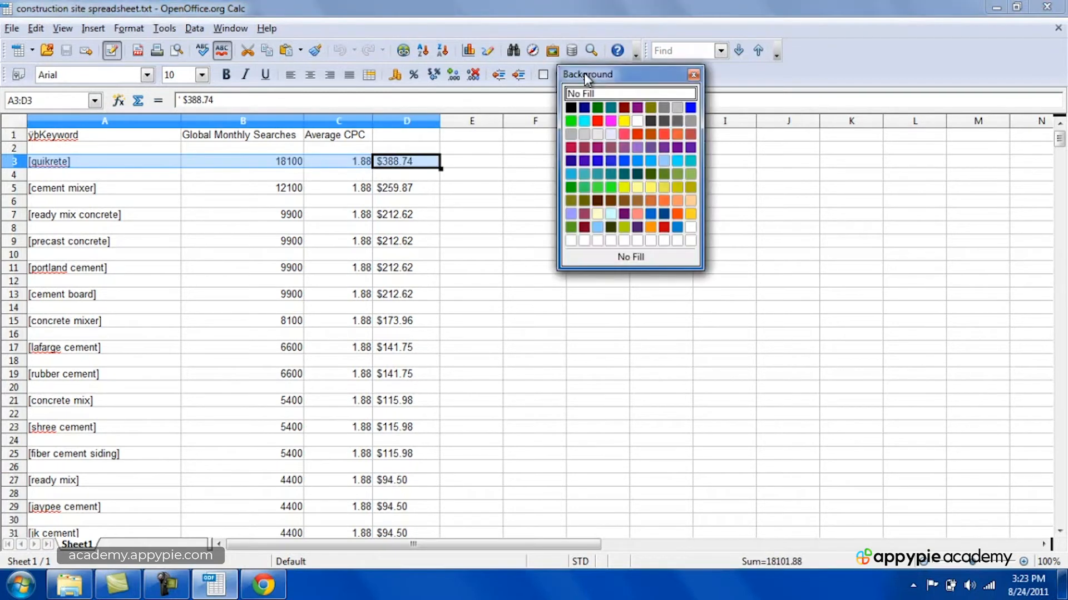
click(597, 121)
click(465, 225)
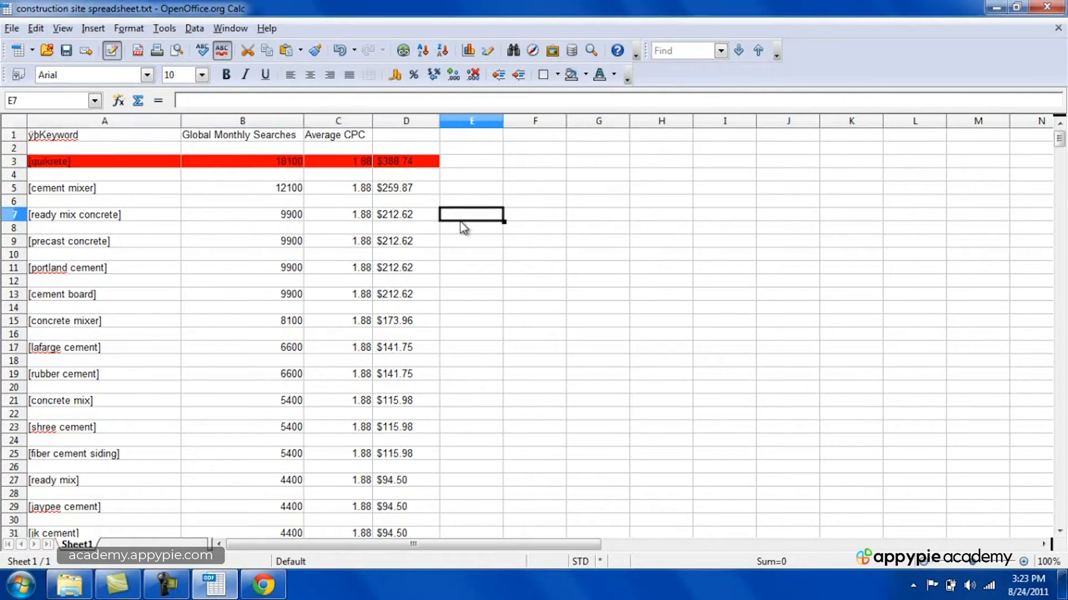
Return to Google Chrome, close the quikrete.com page and search Google for "cement mixer", the next keyword in the spreadsheet
click(93, 190)
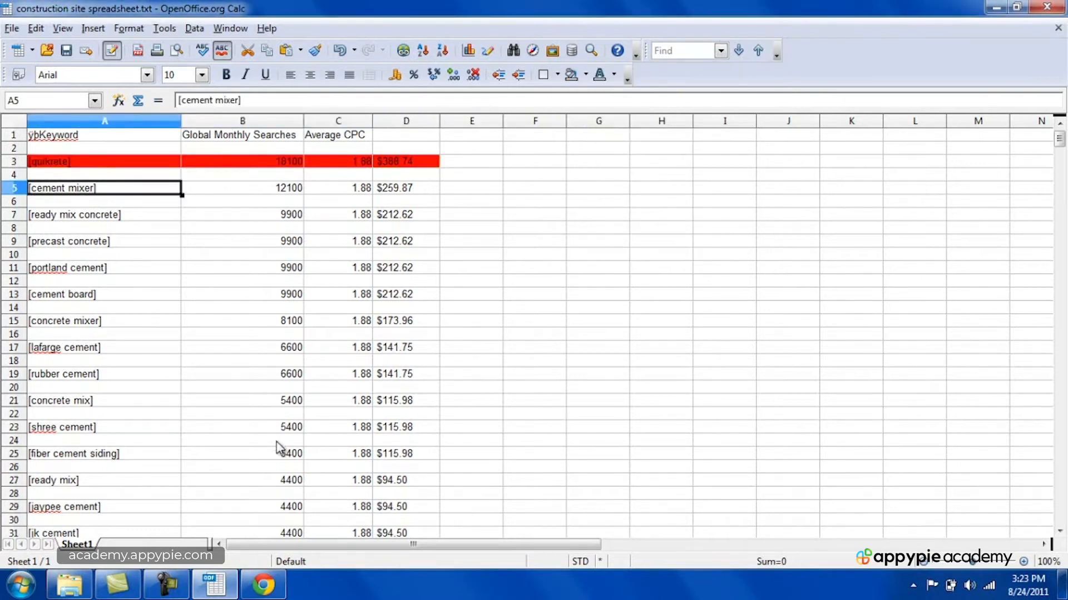
click(263, 585)
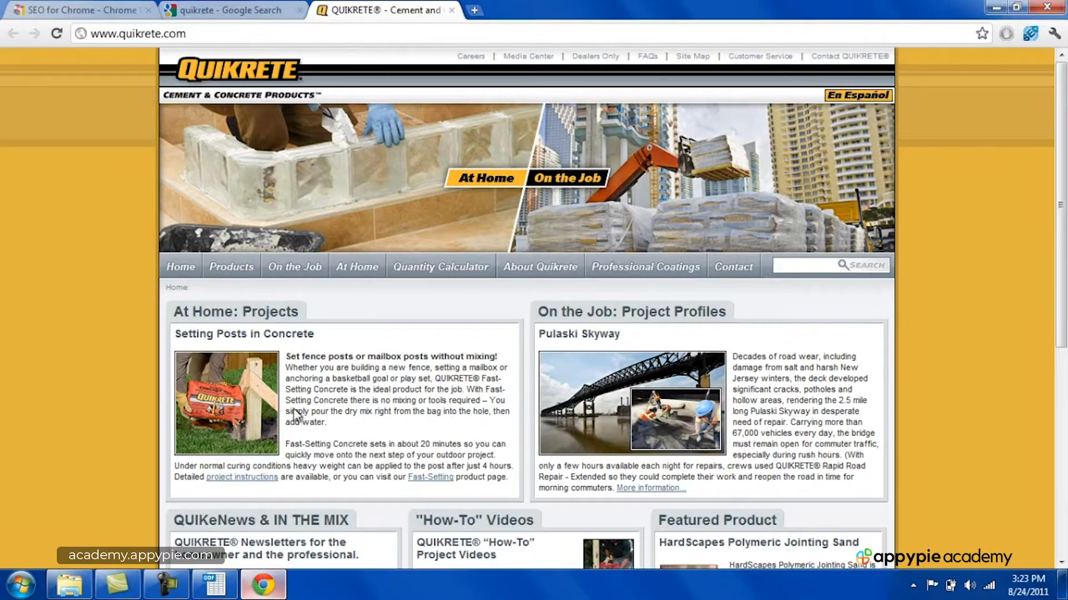
click(451, 10)
scroll(1038, 142, up, 5)
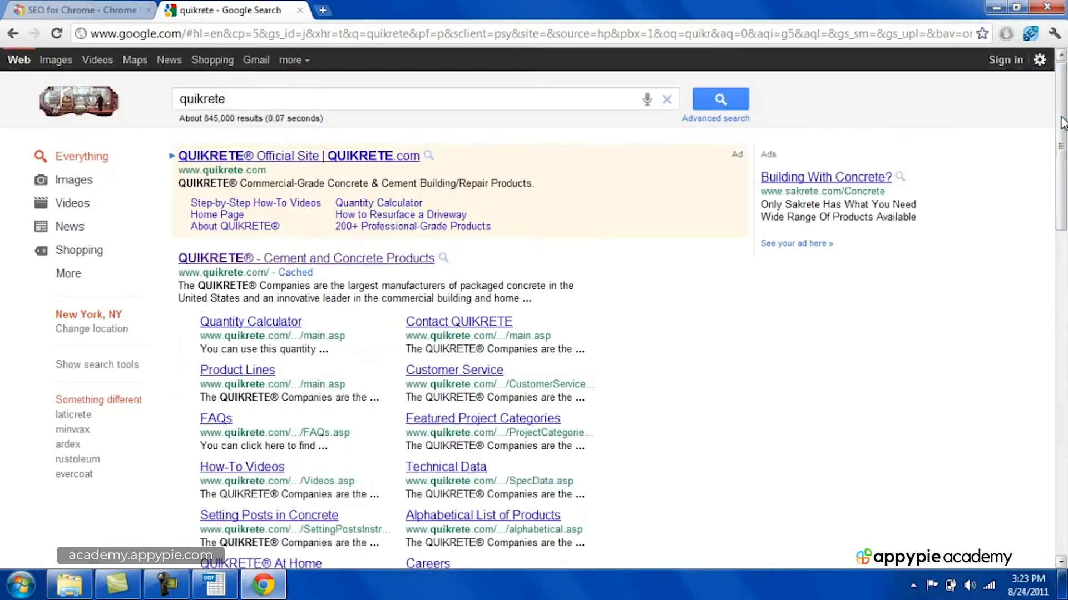
double_click(591, 92)
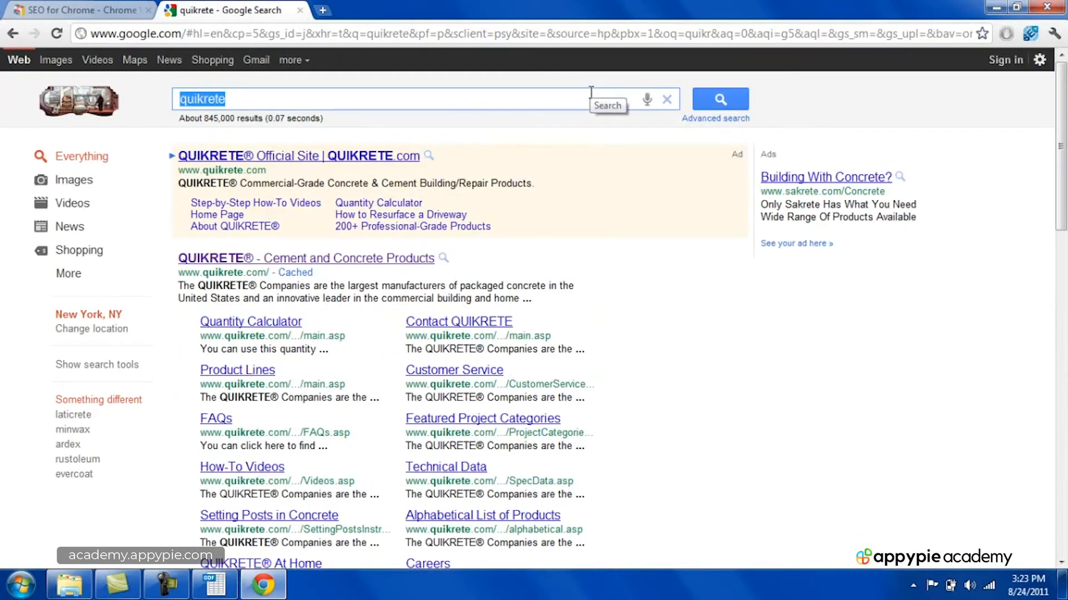
text(cement mixer)
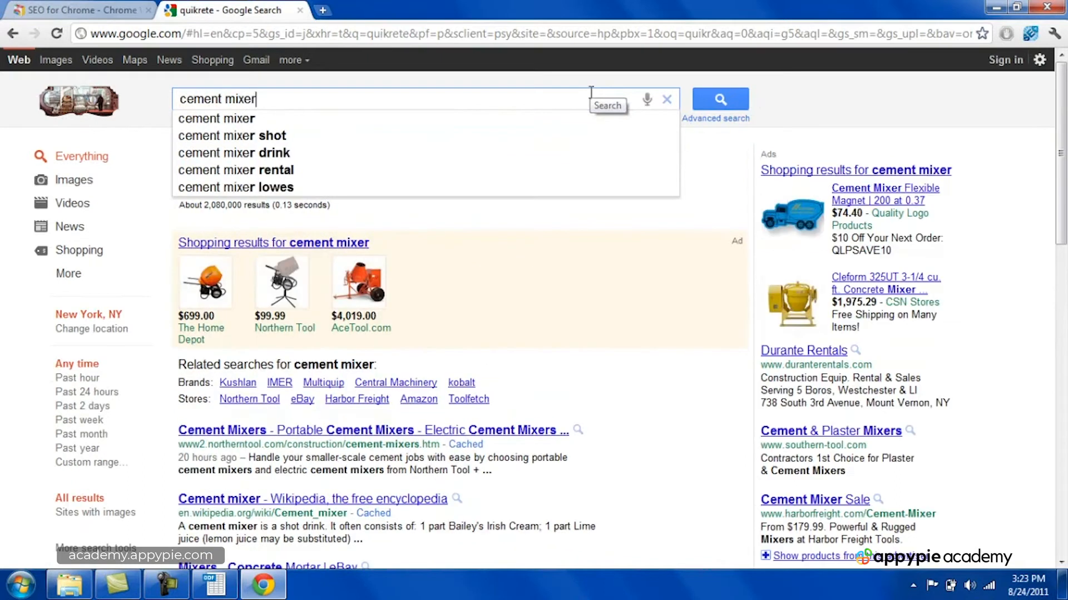
key(Return)
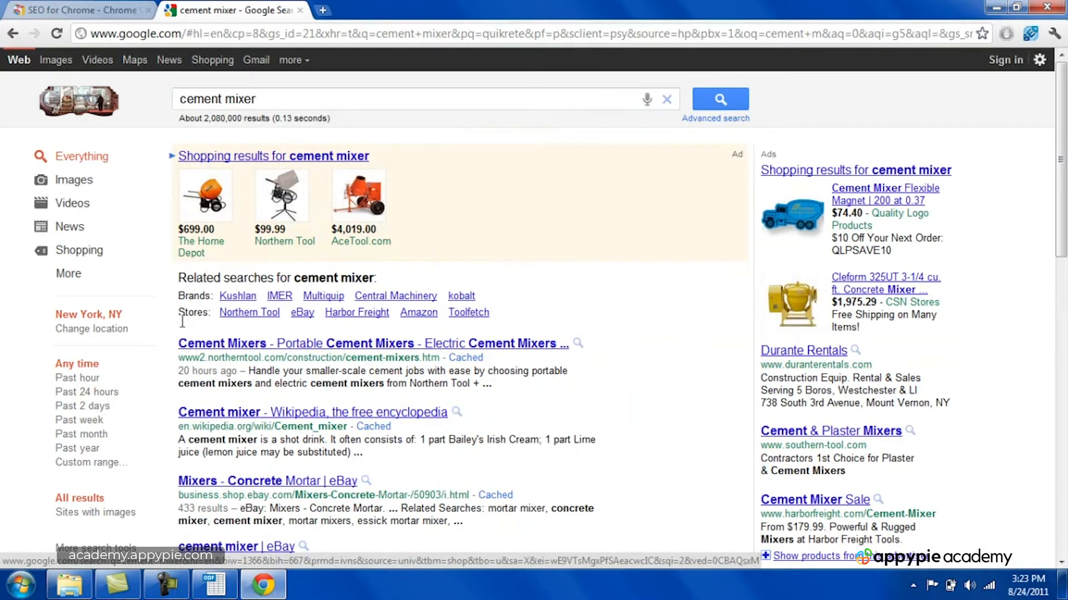
Open the Northern Tool, Wikipedia and two eBay results for cement mixer in separate new tabs, keeping the Google results page
right_click(196, 346)
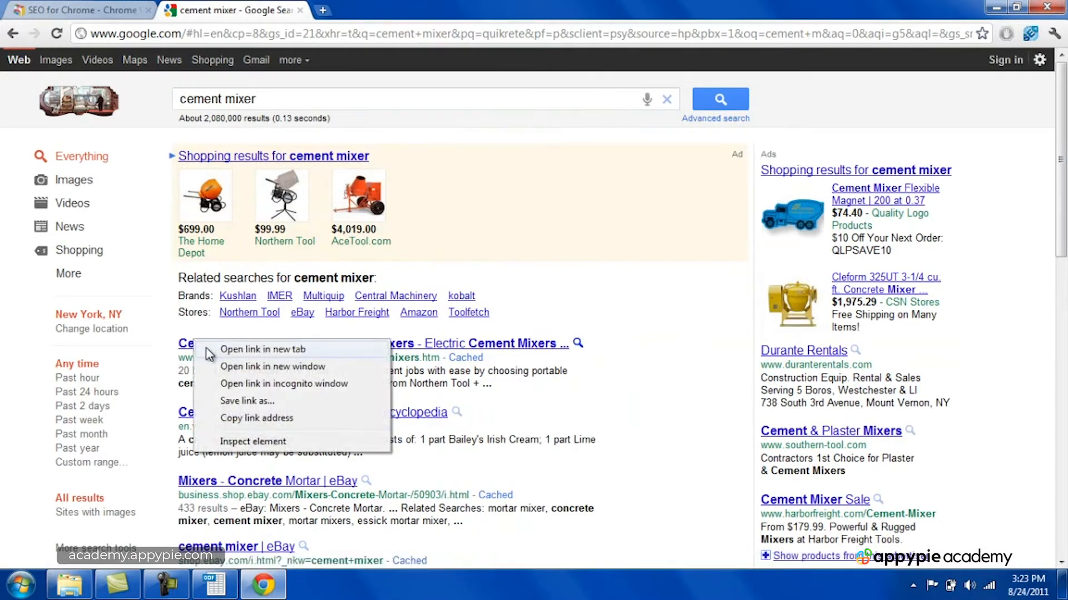
click(222, 350)
right_click(228, 415)
click(248, 419)
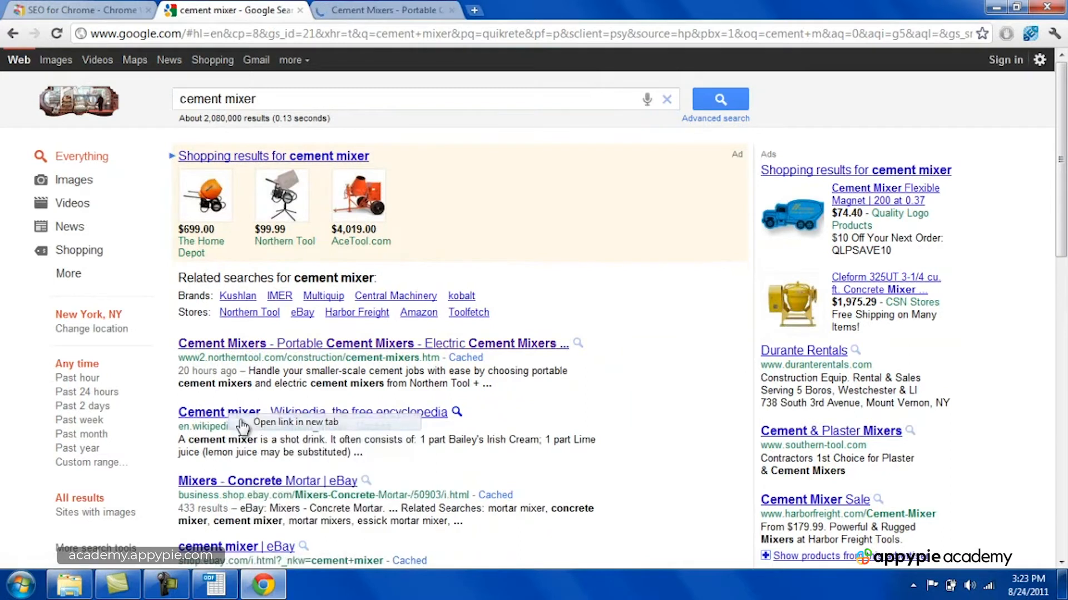
right_click(243, 489)
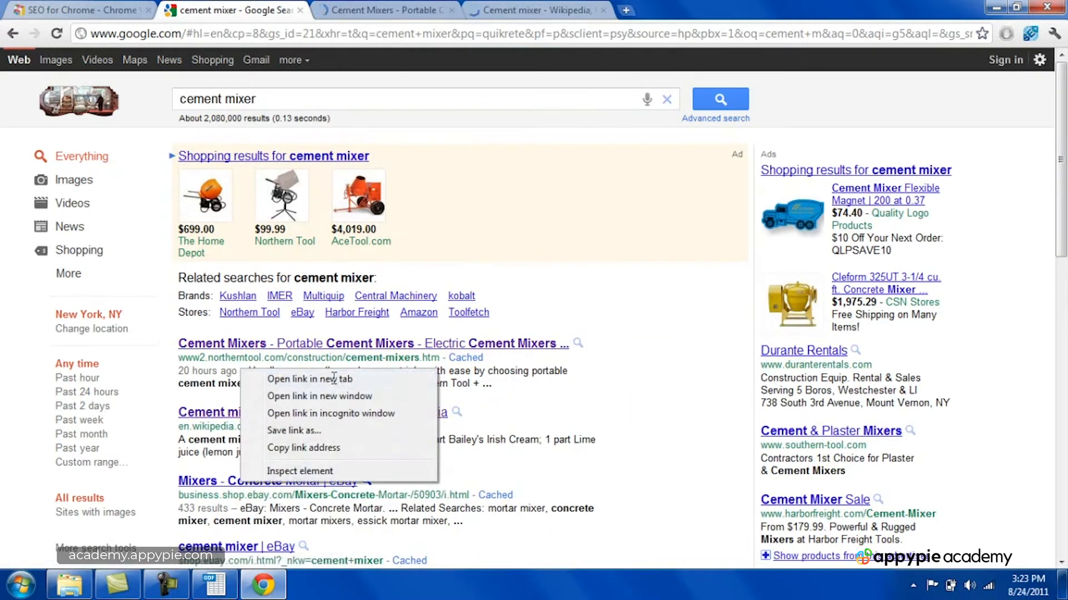
click(266, 375)
click(261, 549)
right_click(261, 550)
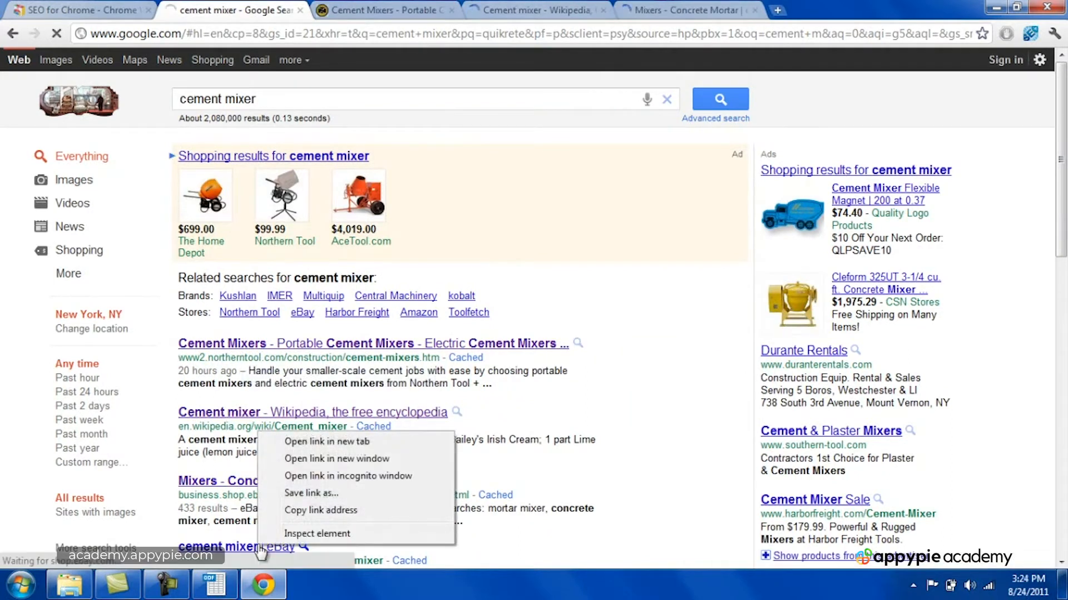
click(327, 441)
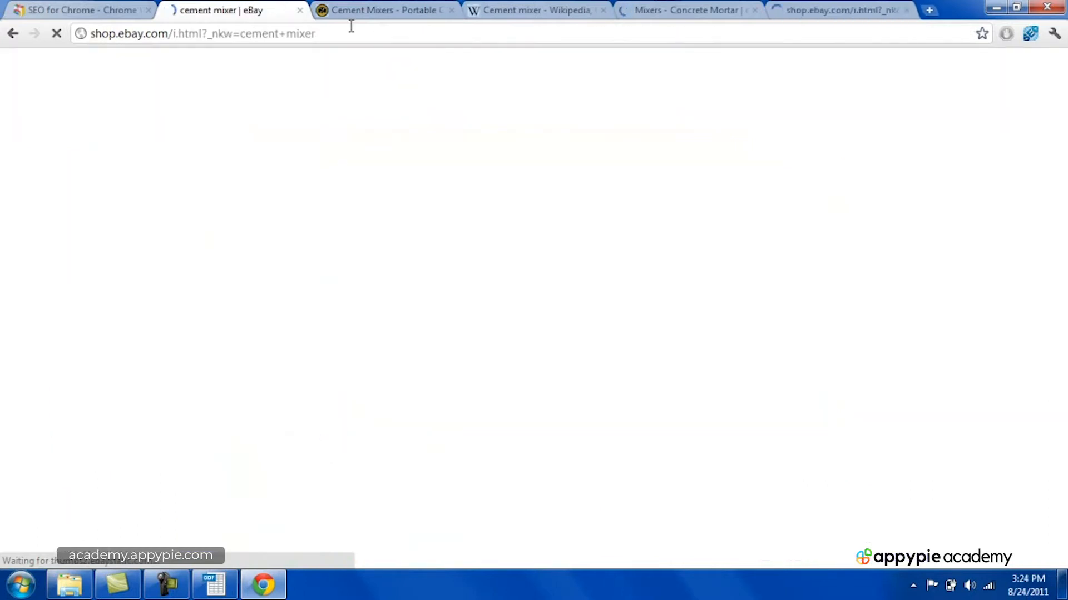
click(13, 34)
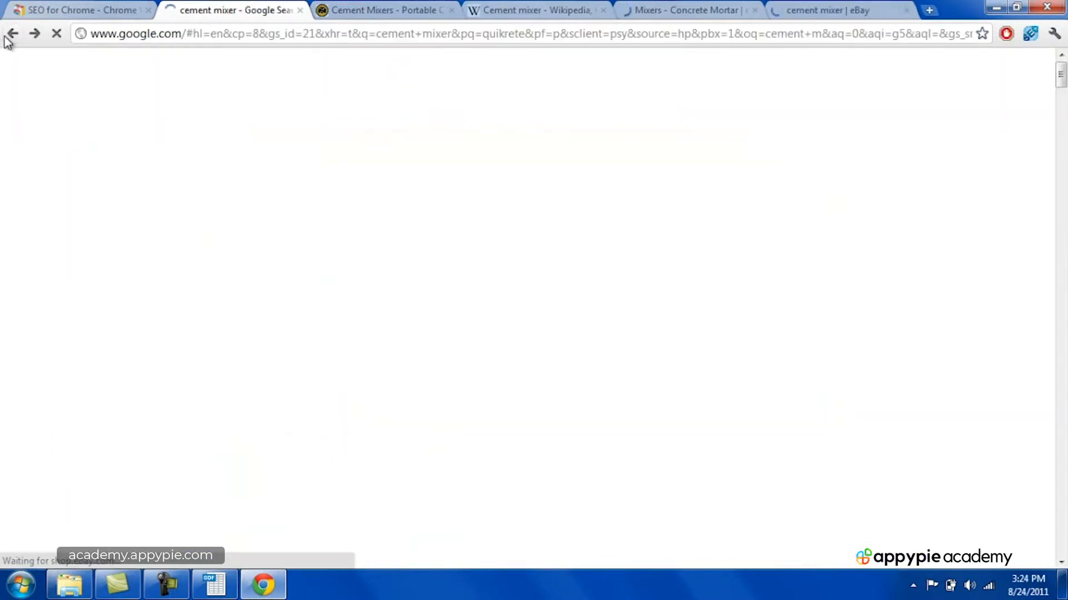
Check the PageRank and backlink statistics of Northern Tool's cement mixers page with SEO for Chrome
click(320, 9)
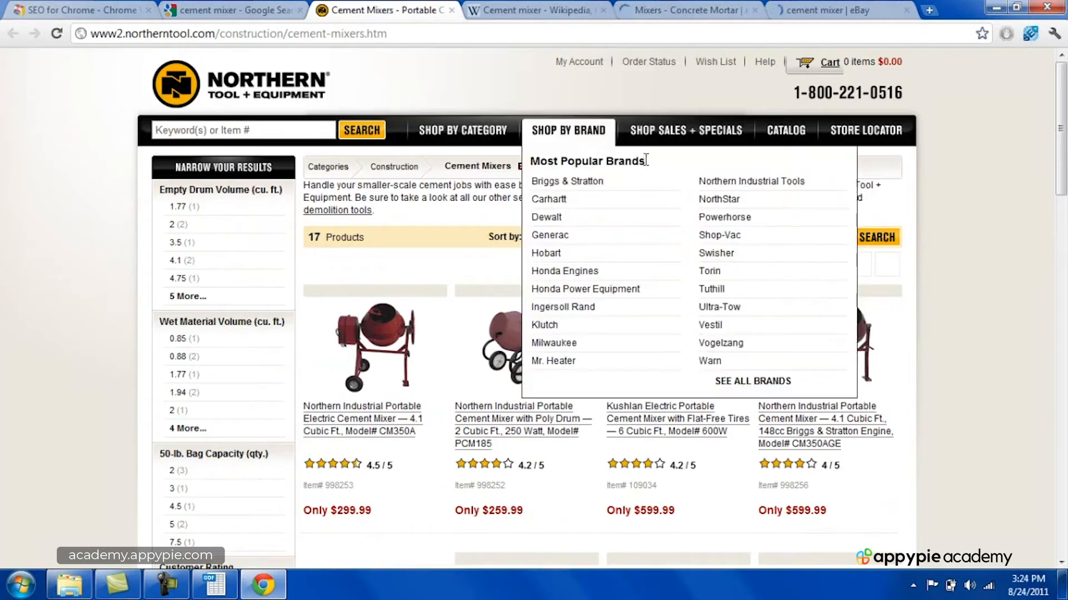
click(1029, 34)
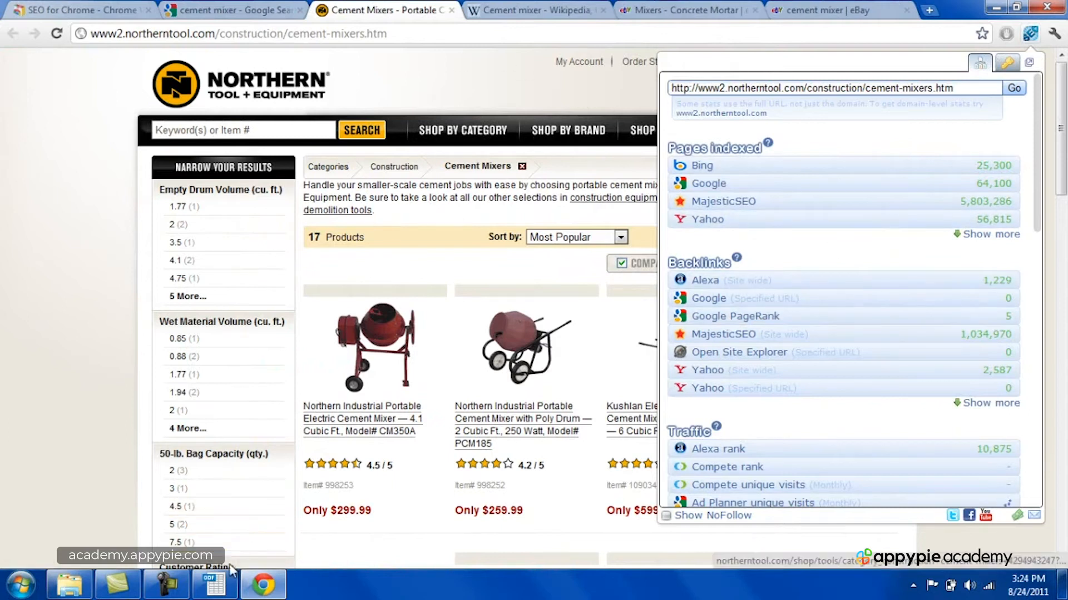
Switch to OpenOffice.org Calc and fill the cement mixer row, cells A5:D5, with a red background
click(212, 588)
drag(158, 195, 389, 195)
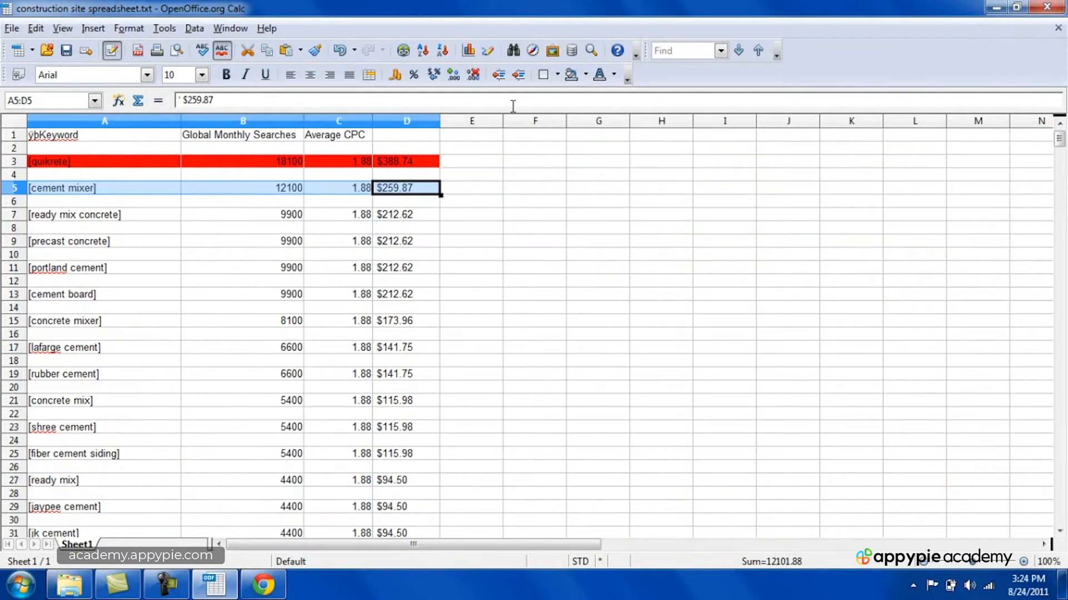
click(590, 79)
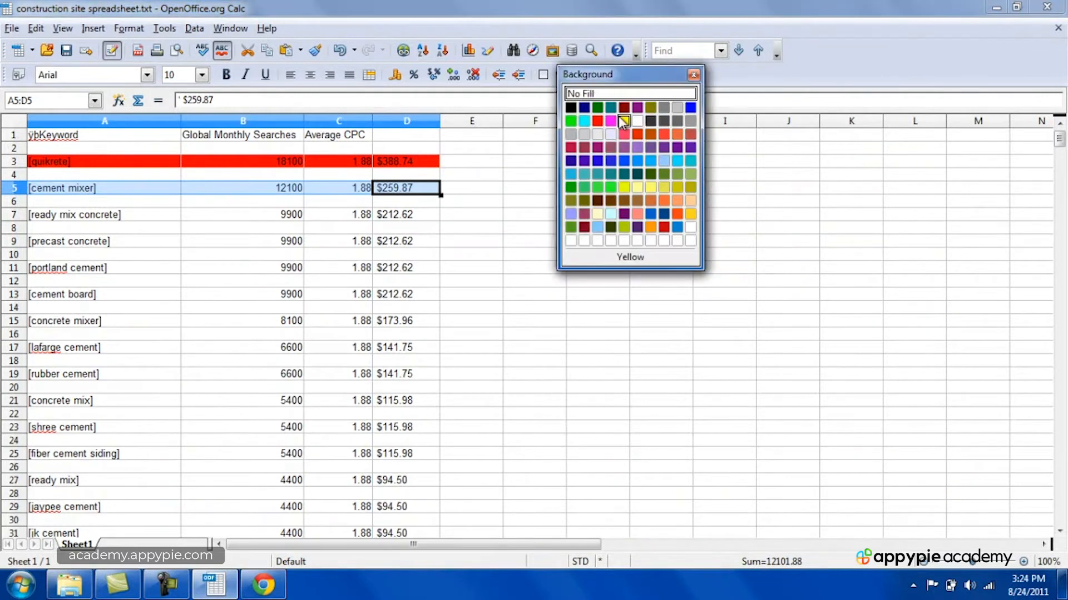
click(598, 121)
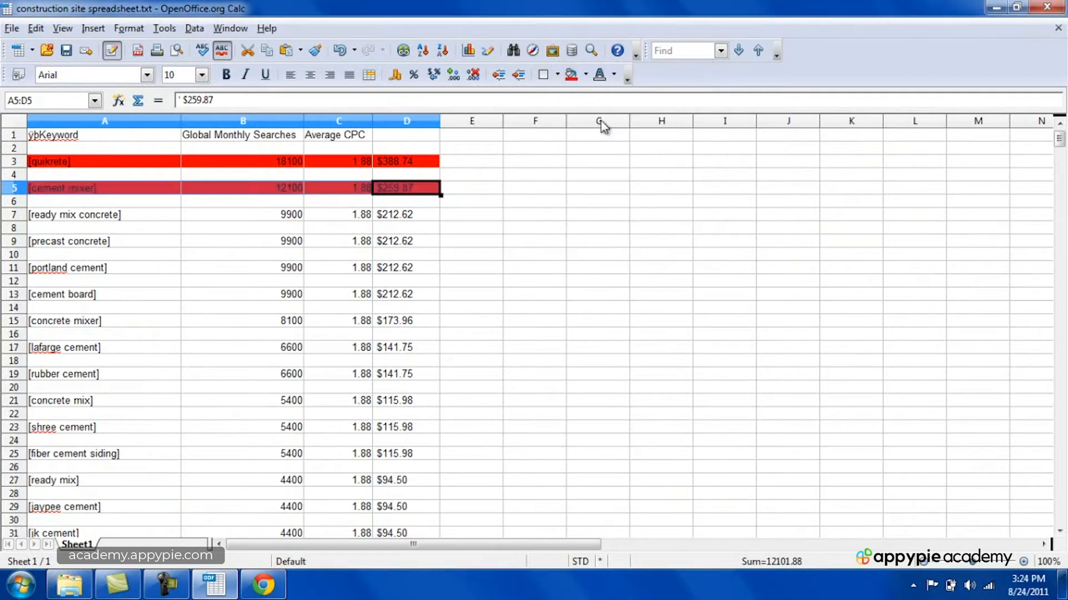
click(413, 217)
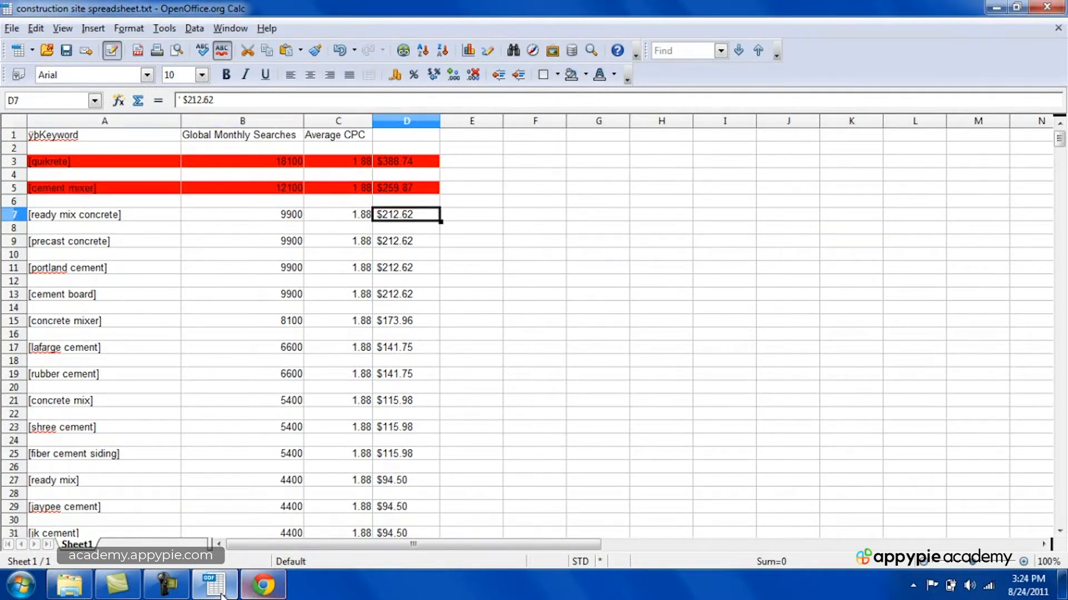
Return to Google Chrome and check the PageRank and backlink statistics of Wikipedia's Cement mixer article with SEO for Chrome
mouse_move(222, 595)
click(263, 585)
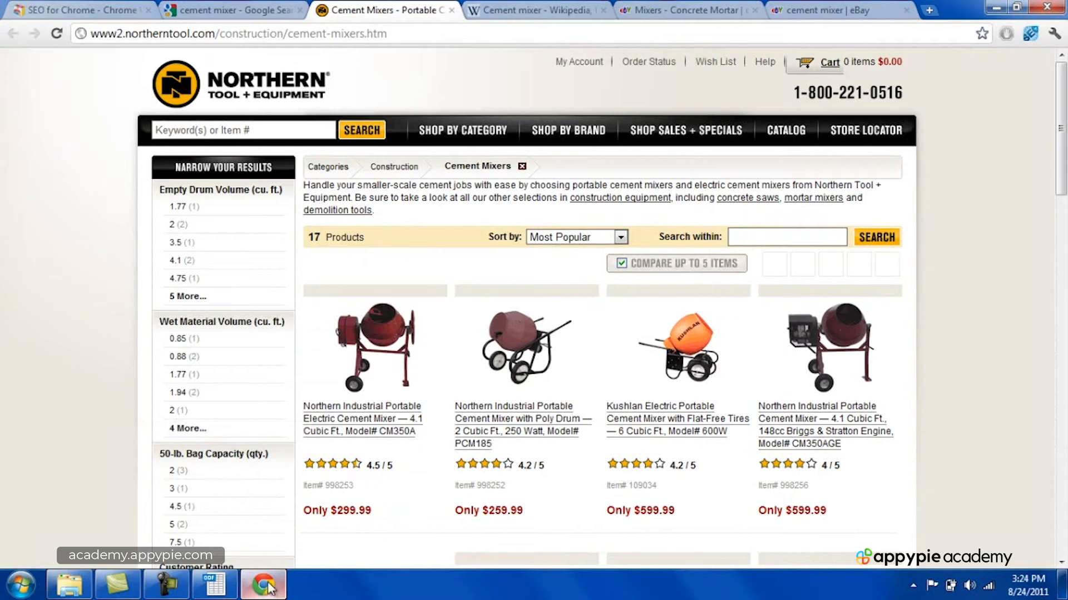
click(531, 8)
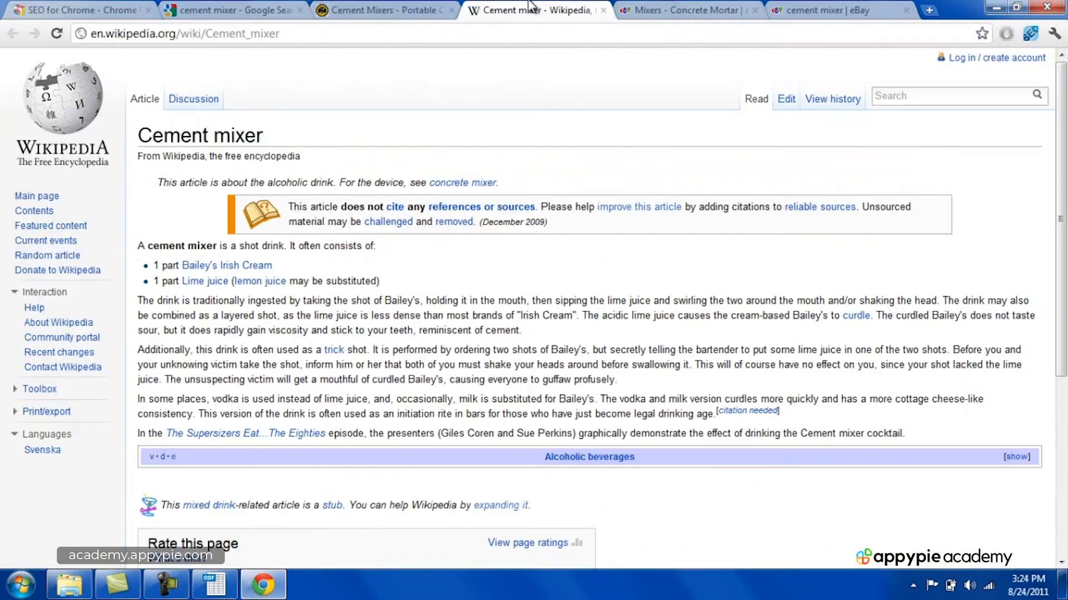
click(1030, 34)
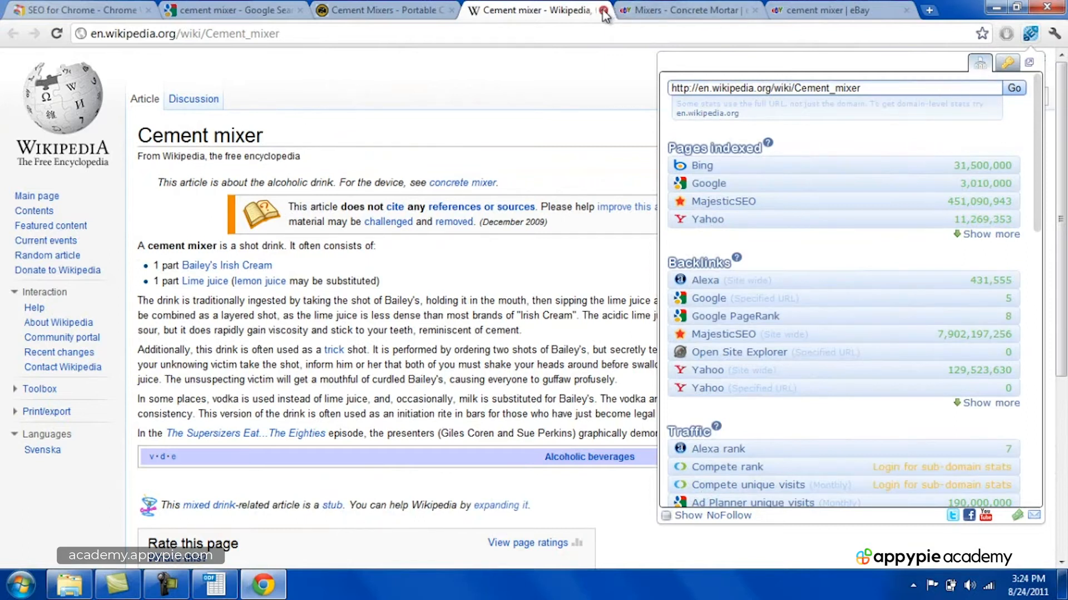
Check the SEO for Chrome statistics of both eBay mixer pages, and close the eBay "cement mixer" search page
click(671, 9)
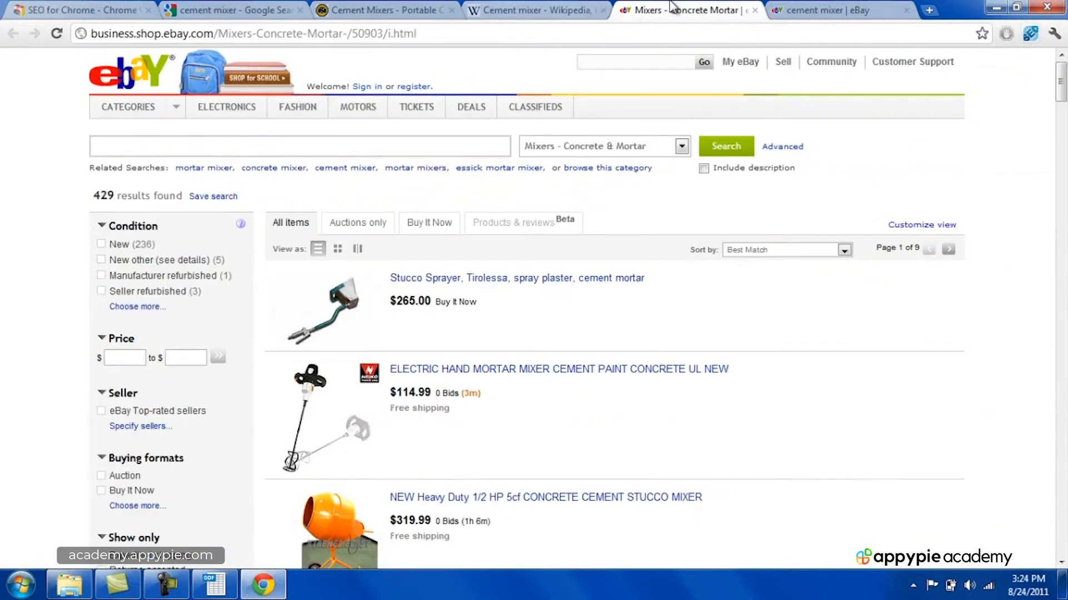
click(1028, 36)
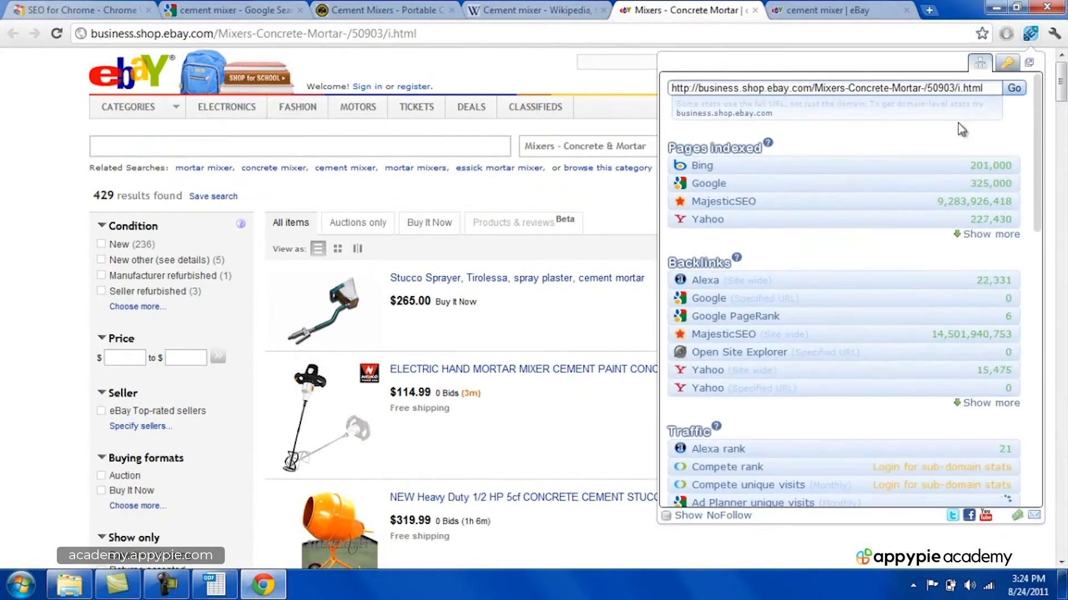
click(832, 10)
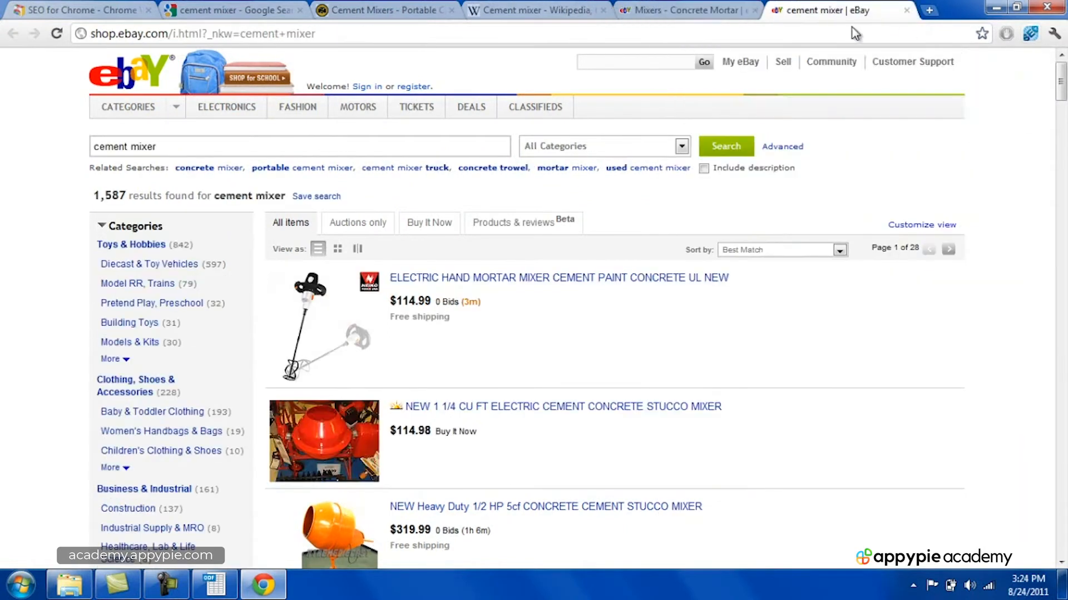
click(1029, 34)
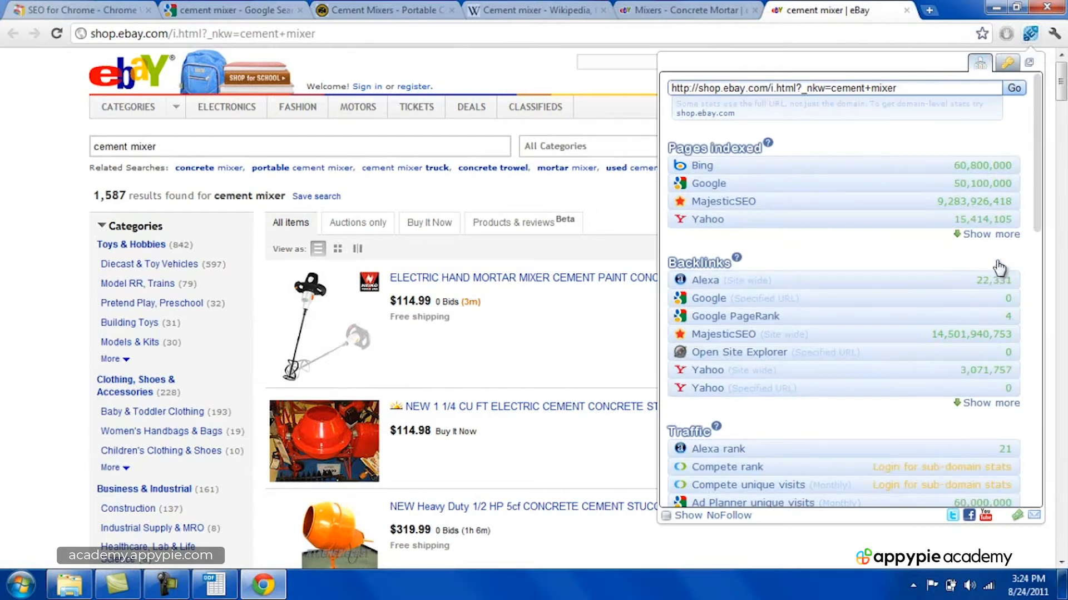
click(907, 10)
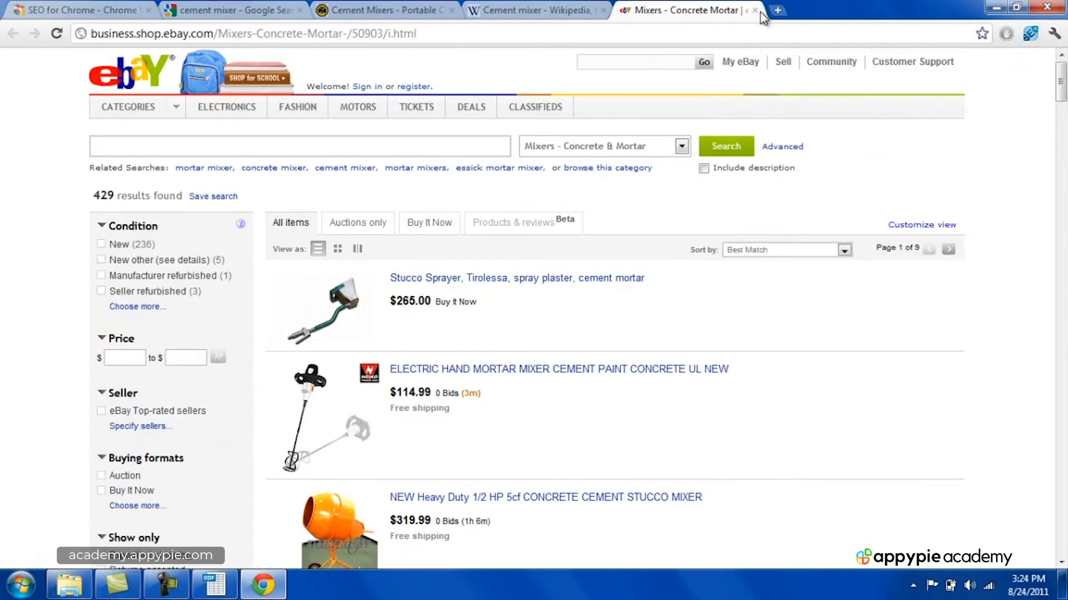
Close the eBay mixers, Wikipedia Cement mixer and Northern Tool pages, leaving the Google results for cement mixer open
click(754, 11)
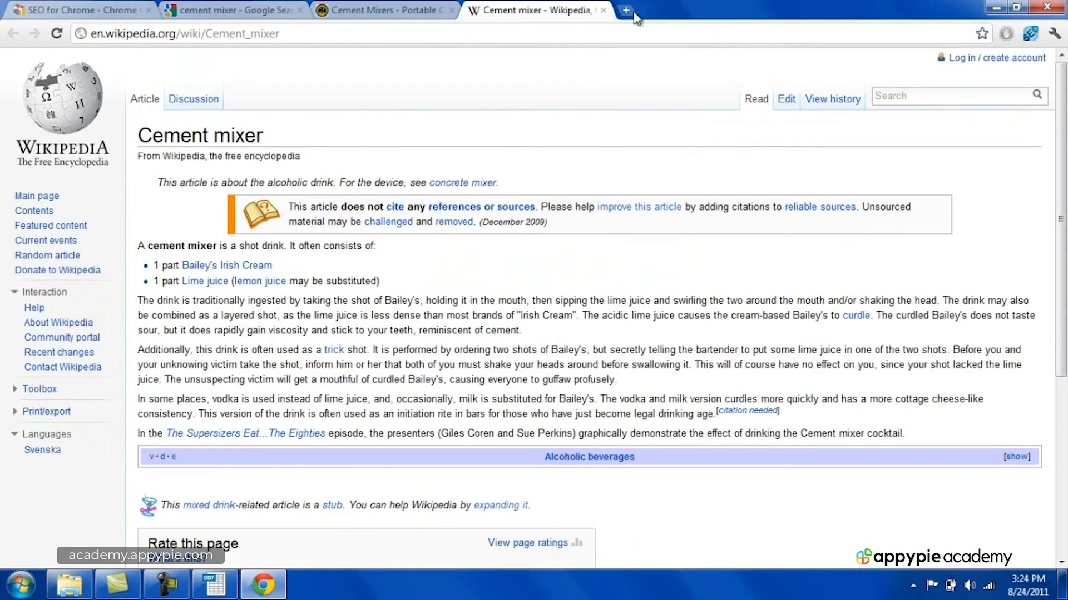
click(603, 10)
click(452, 10)
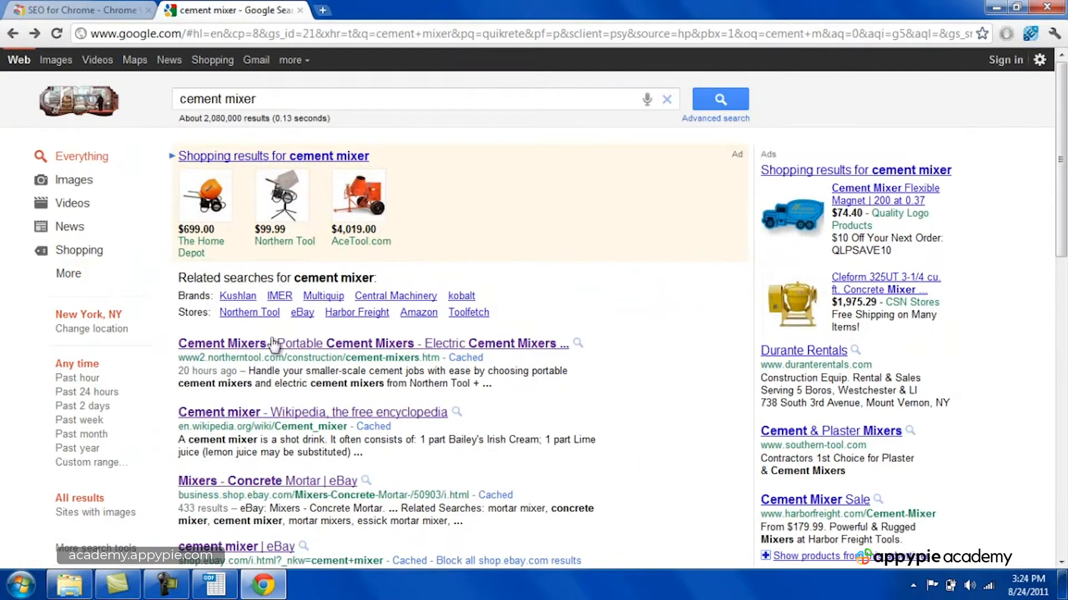
Switch to OpenOffice.org Calc and fill the ready mix concrete row, cells A7:D7, with a red background
click(214, 583)
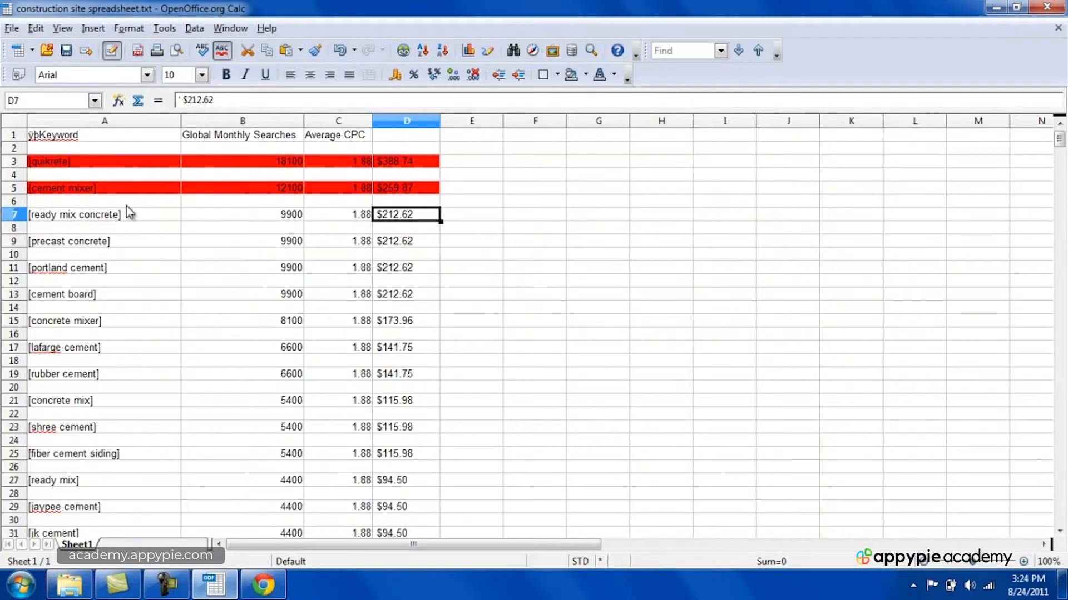
drag(125, 215, 380, 218)
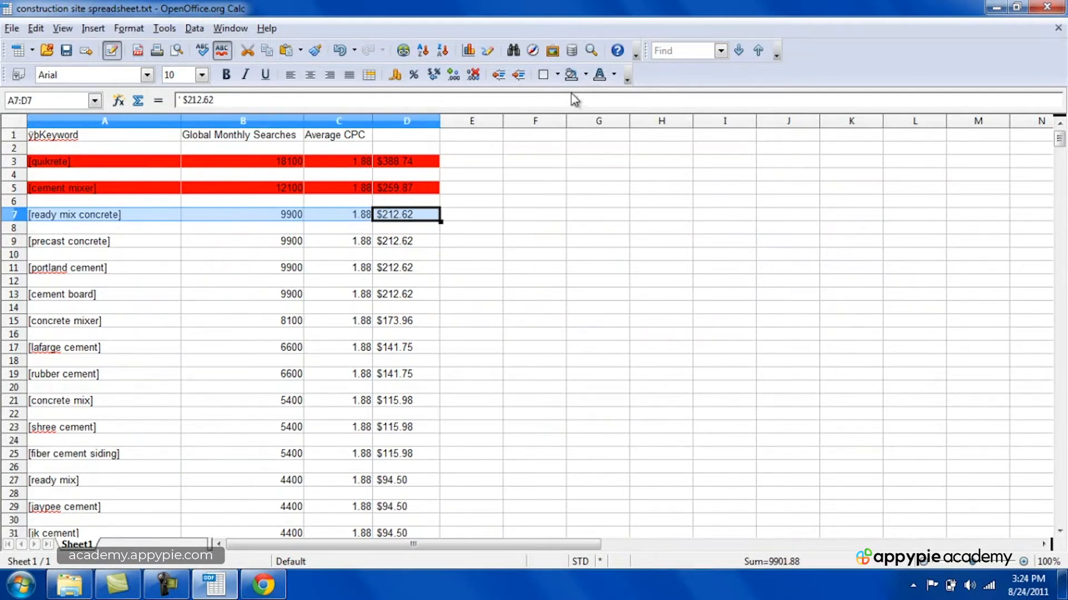
click(586, 75)
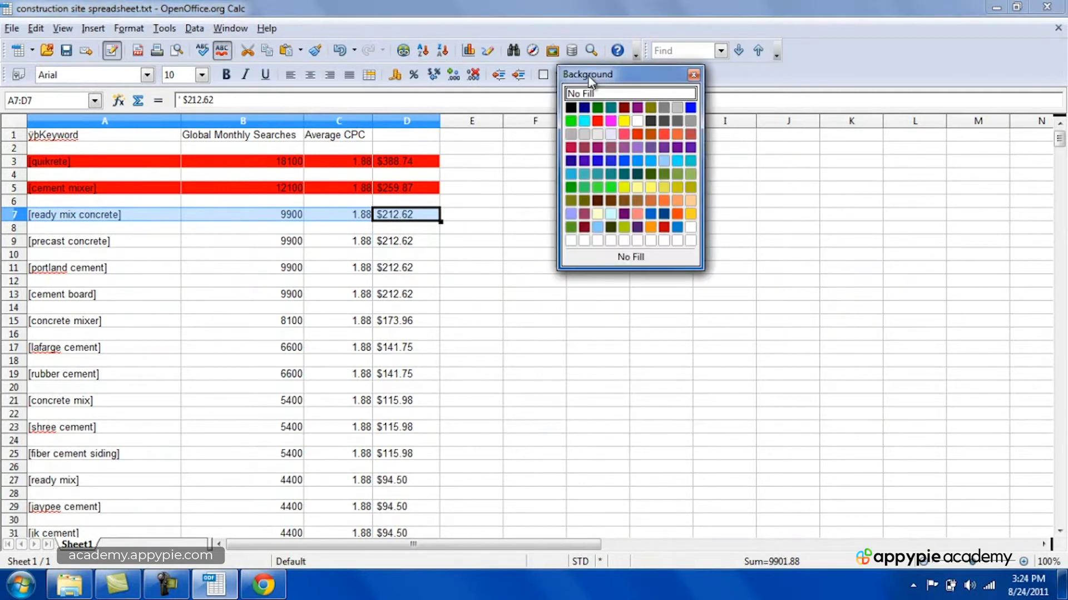
click(598, 121)
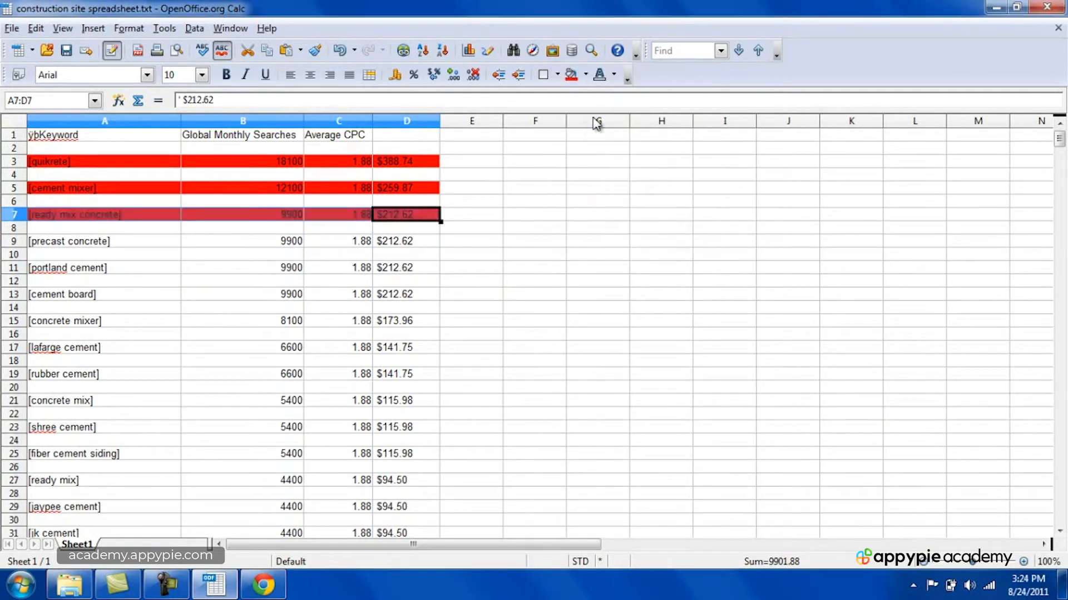
click(426, 270)
click(412, 243)
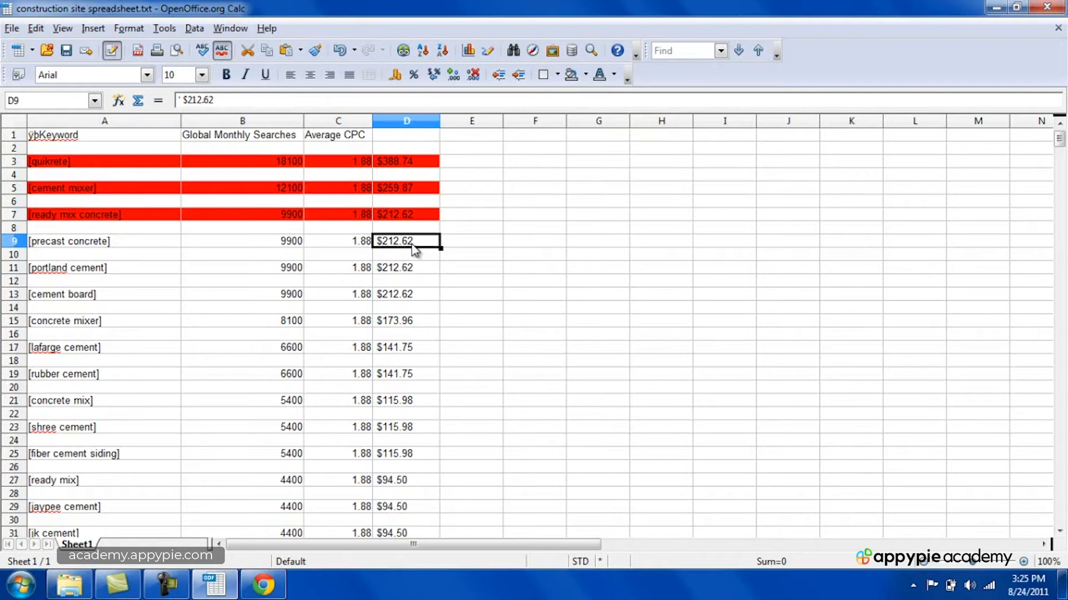
Examine the search volume, CPC and dollar values in the ready mix concrete and precast concrete rows
key(Left)
key(Left)
key(Left)
key(Right)
key(Right)
key(Right)
key(Up)
key(Up)
key(Left)
key(Left)
key(Left)
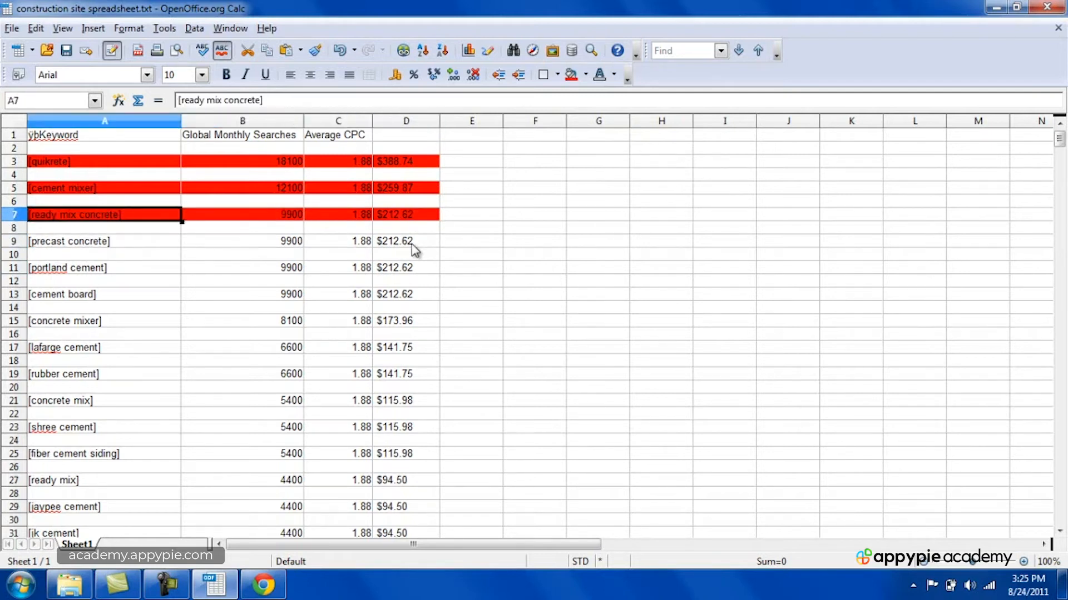
key(Down)
key(Down)
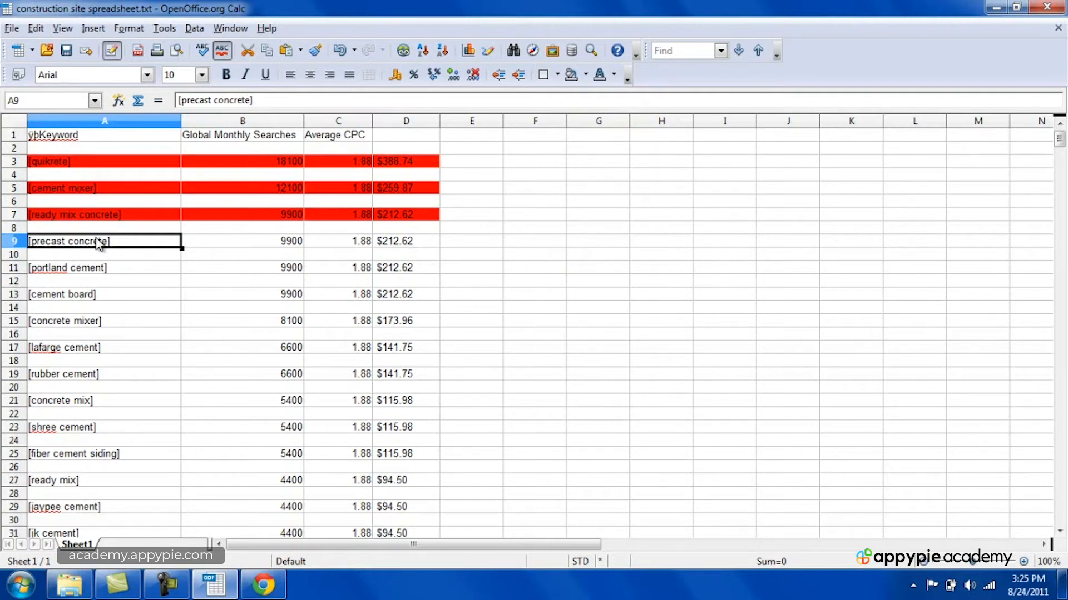
Look through the keywords from precast concrete to concrete mix and examine the concrete mixer row's dollar value
key(Right)
key(Right)
key(Right)
key(Left)
key(Home)
key(Down)
key(Down)
key(Down)
key(Down)
key(Down)
key(Down)
key(Down)
key(Down)
key(Down)
key(Down)
key(Down)
key(Down)
key(Down)
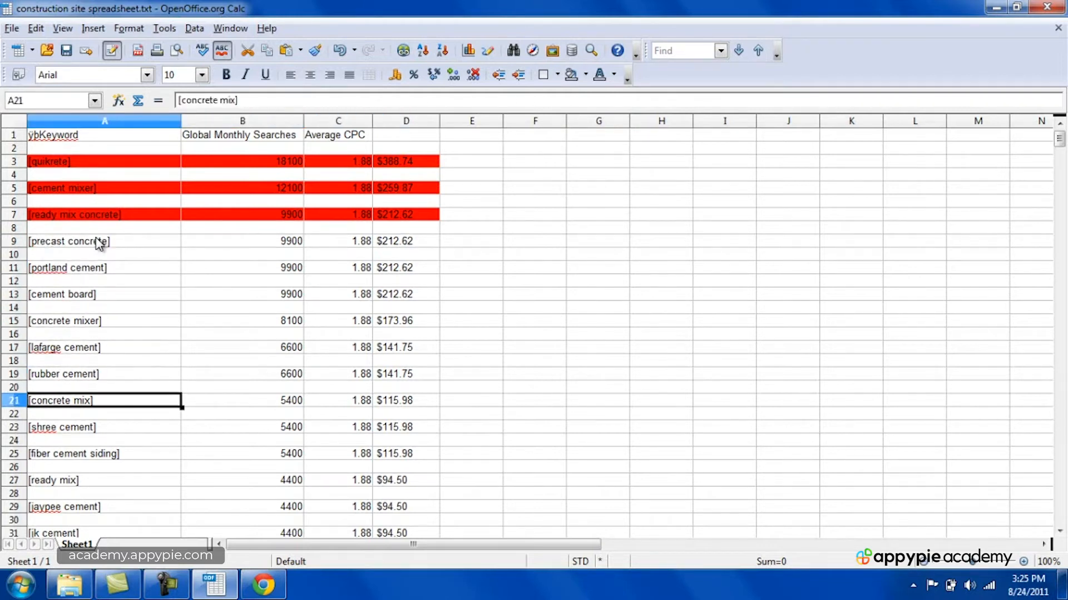
key(Down)
key(Up)
key(Up)
key(Up)
key(Up)
key(Up)
key(Up)
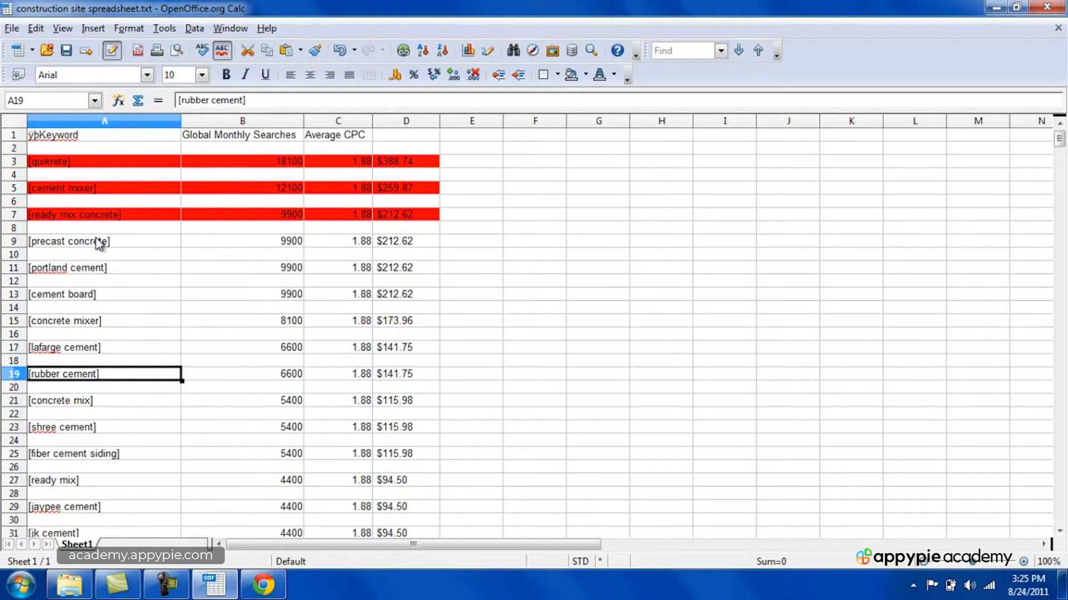
key(Up)
key(Up)
key(Right)
key(Right)
key(Right)
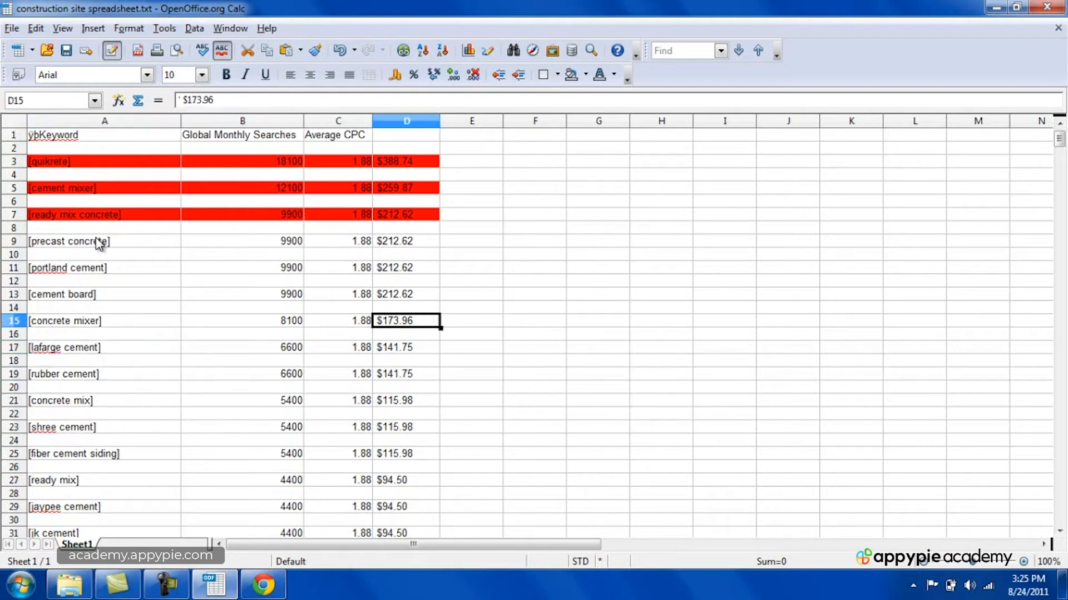
Fill the concrete mixer row, cells A15:D15, with a blue background
drag(126, 318, 381, 324)
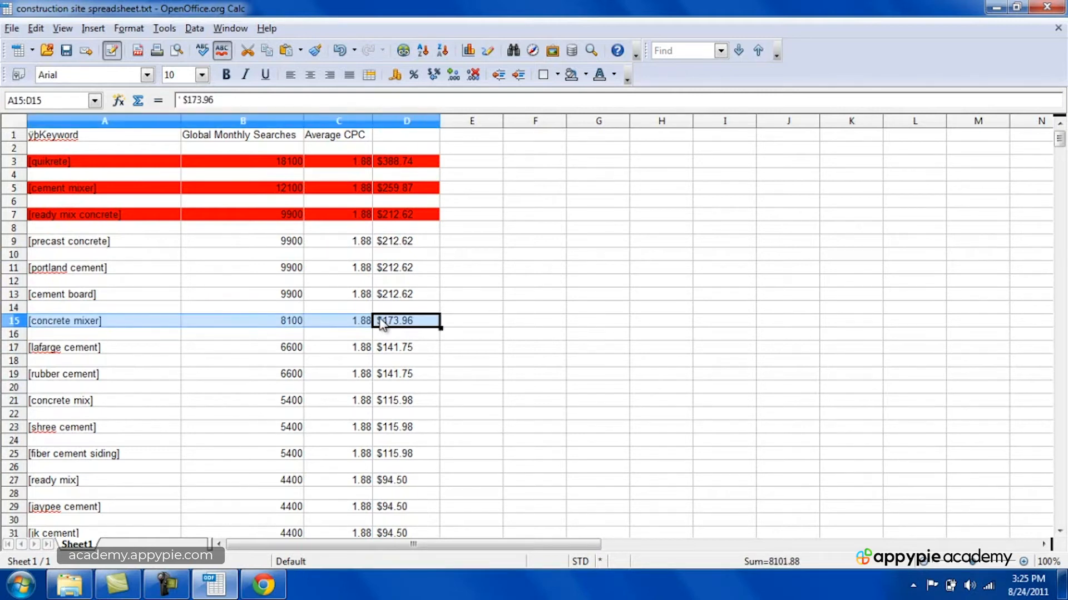
click(587, 78)
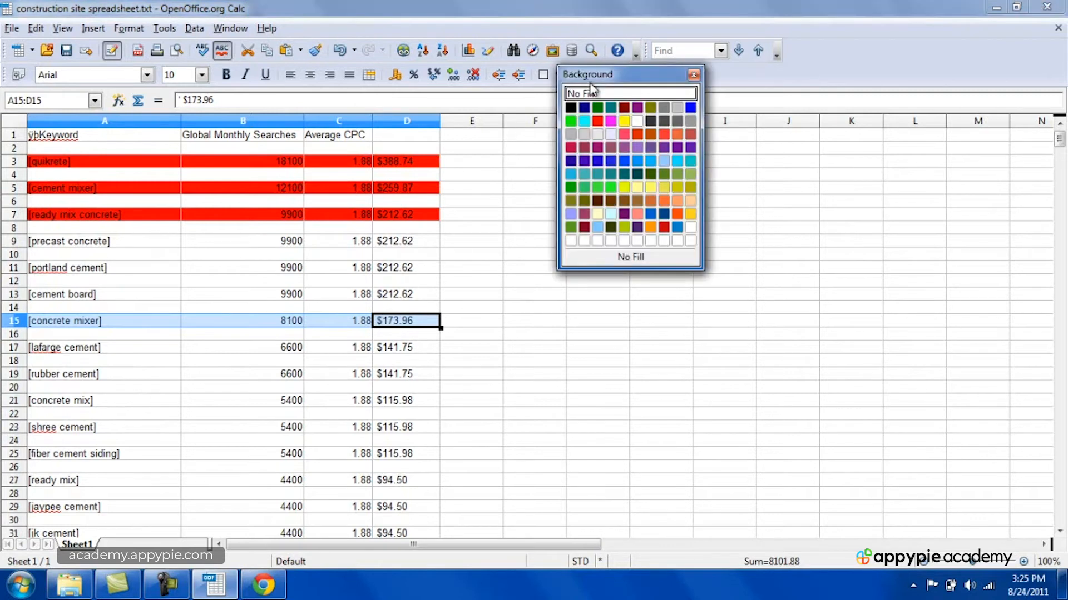
click(610, 146)
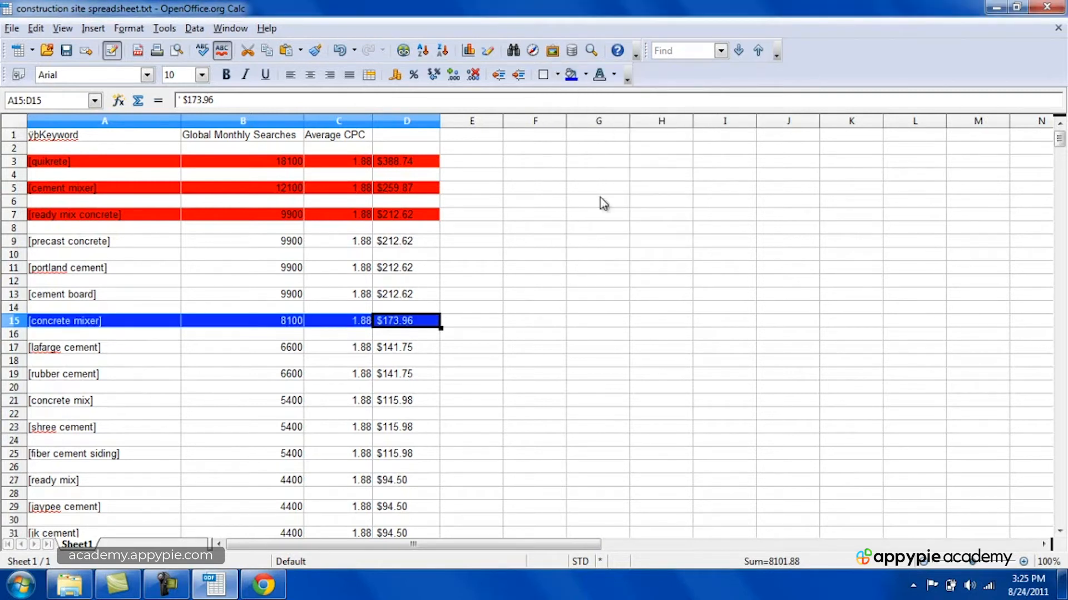
click(499, 323)
click(471, 366)
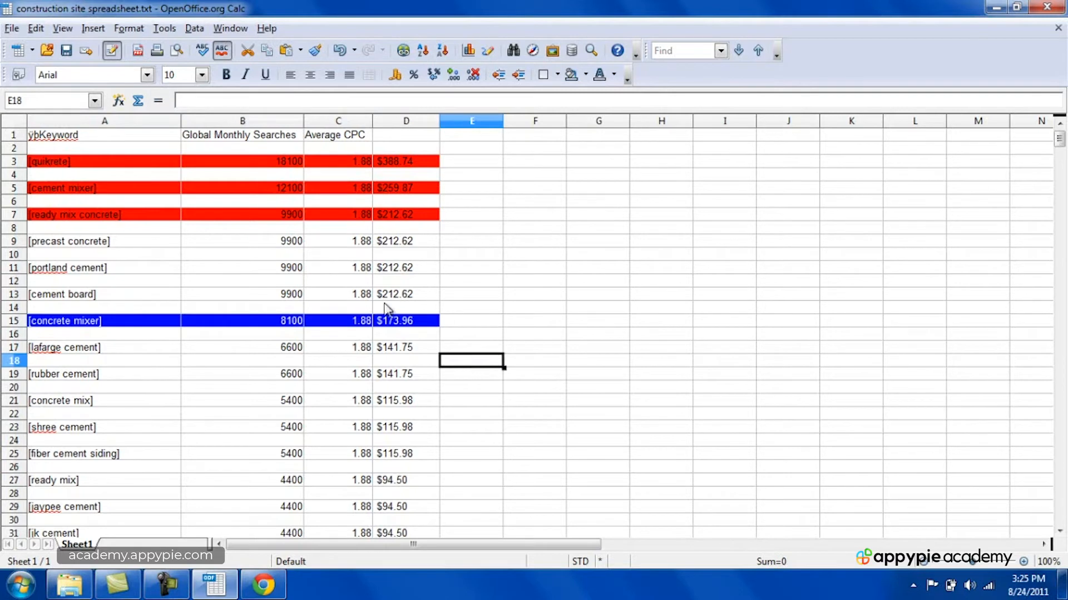
Examine the keywords and dollar values in the unmarked rows near the blue concrete mixer row
click(162, 326)
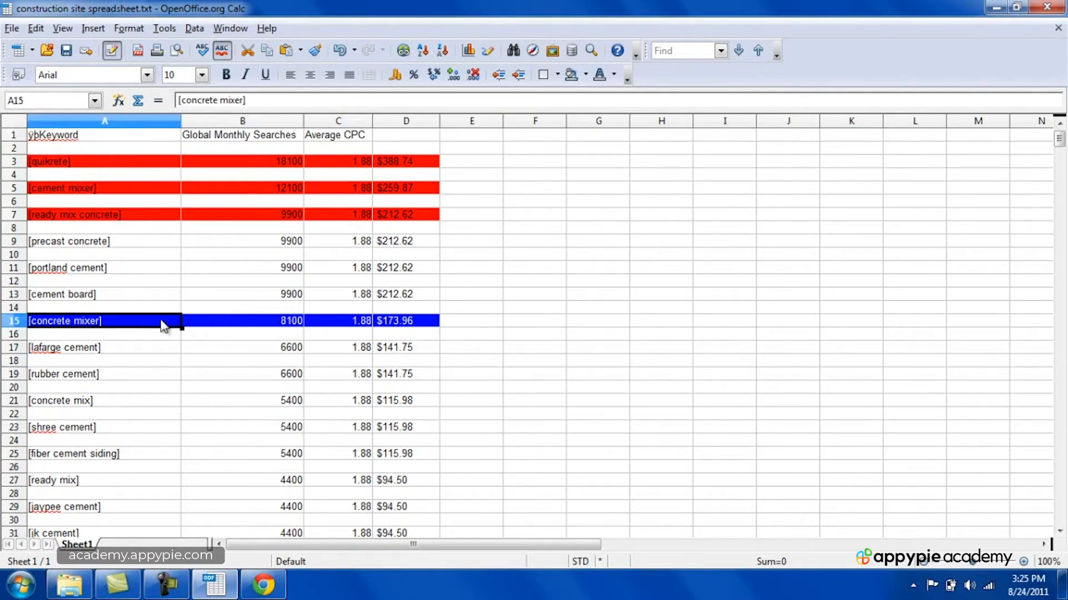
key(Up)
key(Up)
key(Up)
key(Up)
key(Up)
key(Up)
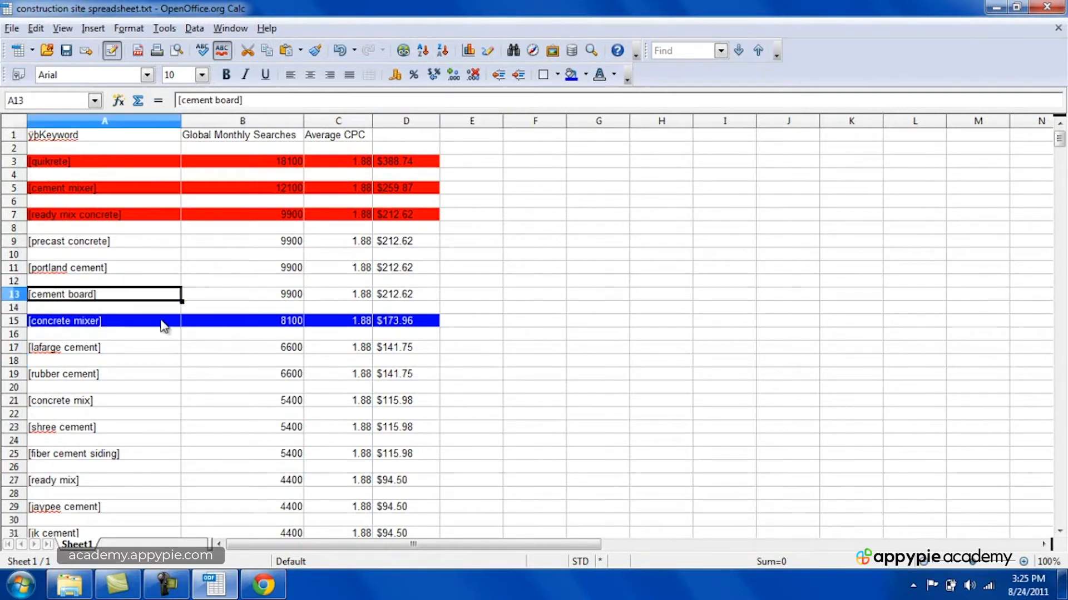
key(Right)
key(Right)
key(Right)
key(Right)
key(Left)
key(Up)
key(Up)
key(Down)
key(Down)
key(Down)
key(Down)
key(Down)
key(Down)
key(Down)
key(Down)
key(Down)
key(Up)
key(Left)
key(Left)
key(Left)
Examine the keywords from lafarge cement down to shree cement, including the shree cement row's dollar value
key(Down)
key(Down)
key(Down)
key(Down)
key(Down)
key(Down)
key(Down)
key(Down)
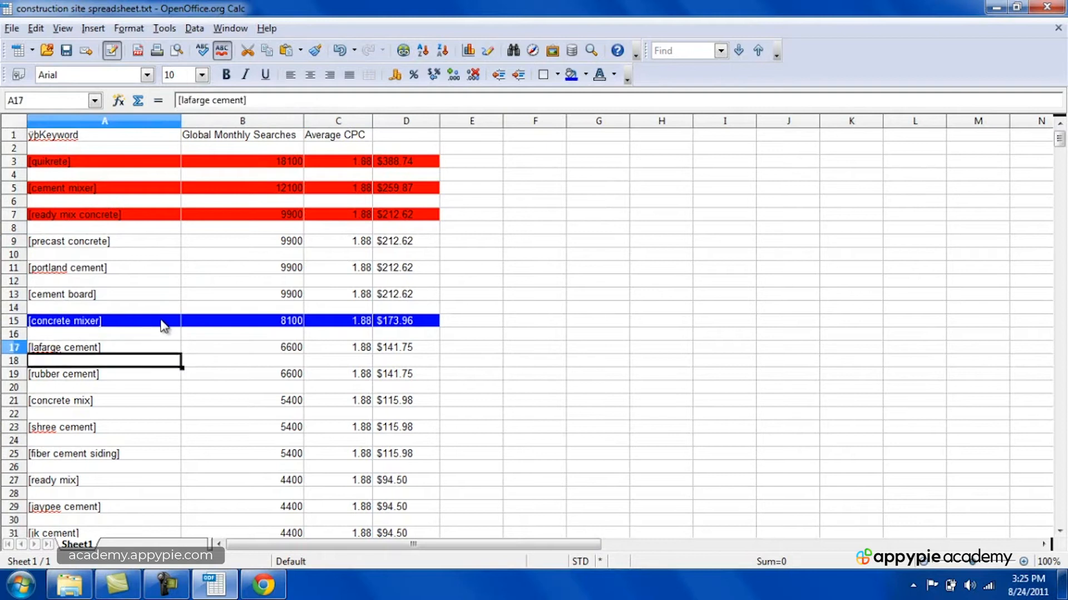
key(Right)
key(Right)
key(Right)
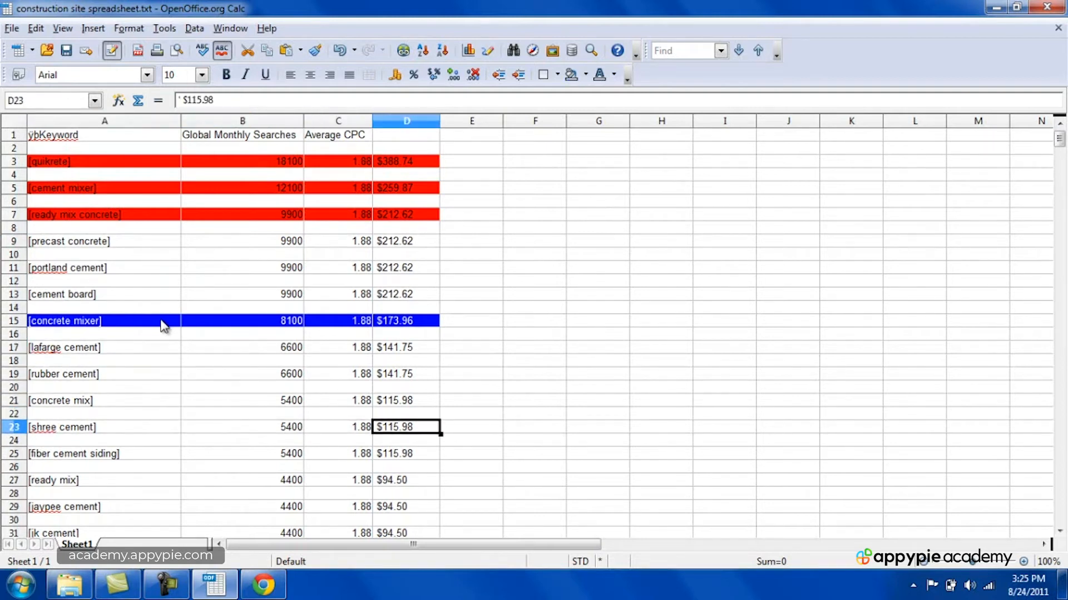
key(Left)
key(Left)
key(Left)
key(Down)
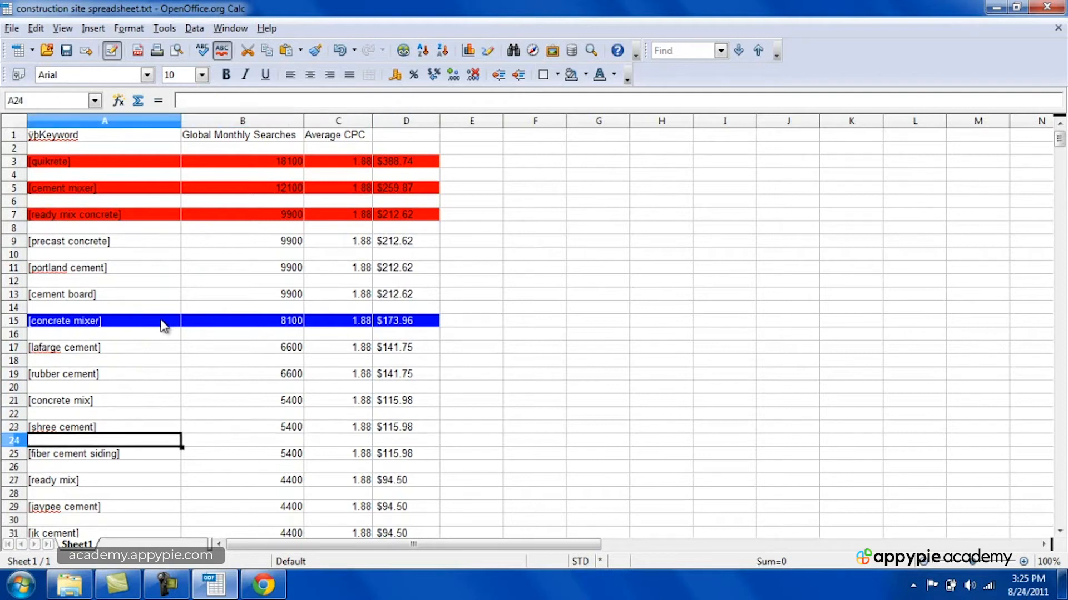
Look through the lower-volume keywords down to cement industry and examine the mortar mix and binani cement rows
key(Down)
key(Down)
key(Down)
key(Down)
key(Down)
key(Down)
key(Down)
key(Down)
key(Down)
key(Down)
key(Down)
key(Down)
key(Down)
key(Down)
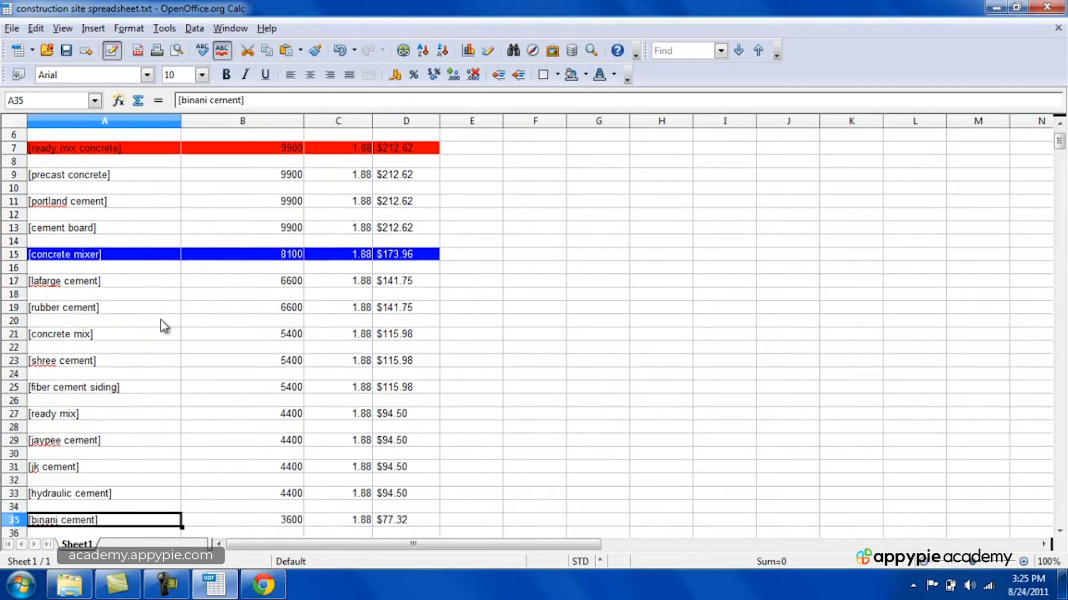
key(Down)
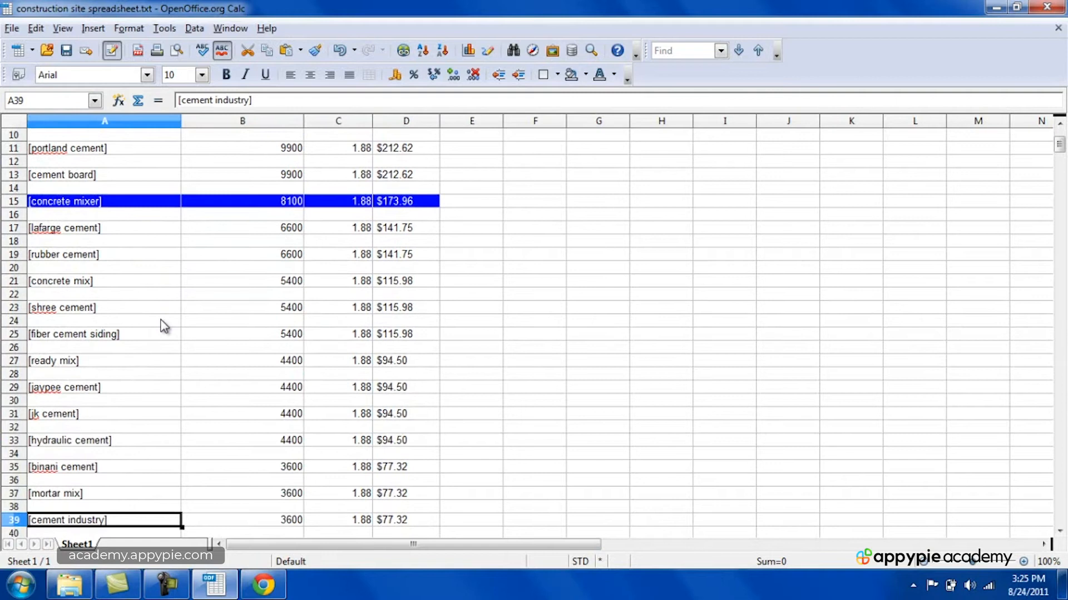
key(Up)
key(Up)
key(Right)
key(Right)
key(Right)
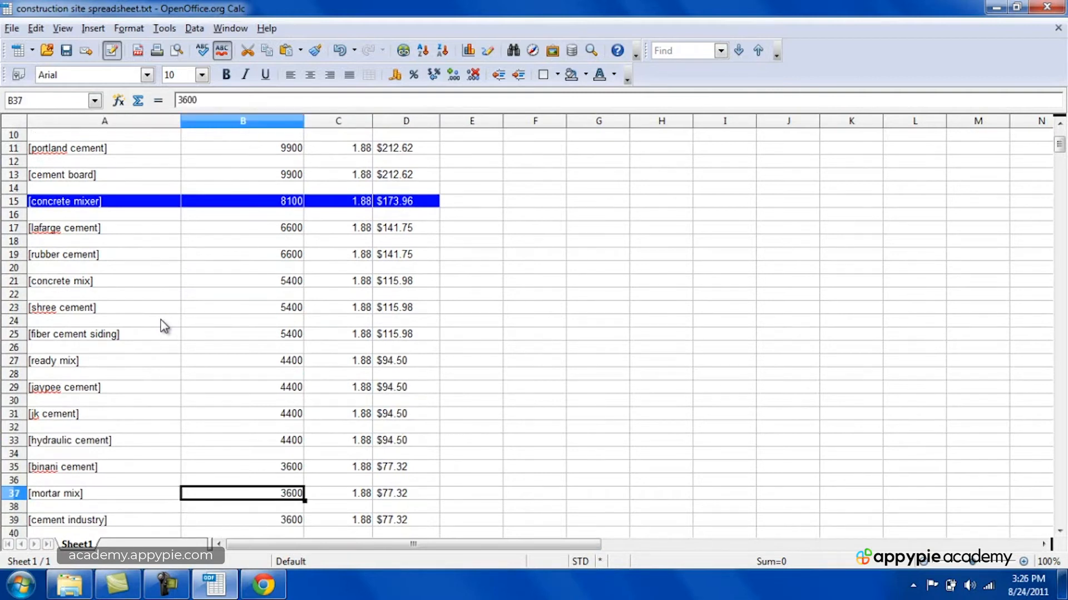
key(Up)
key(Up)
key(Left)
key(Left)
key(Left)
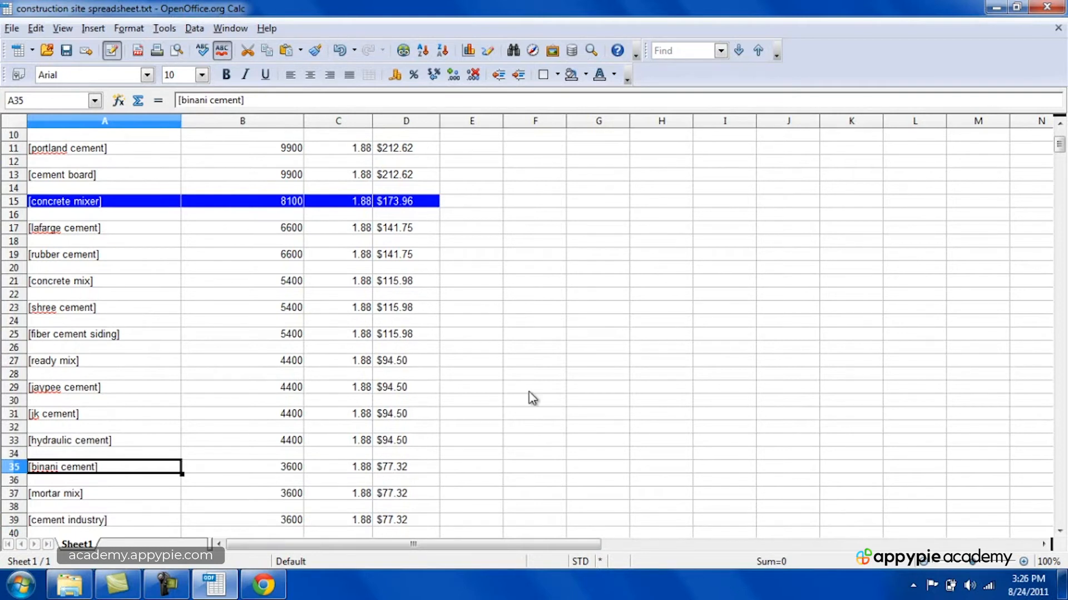
click(430, 205)
click(166, 584)
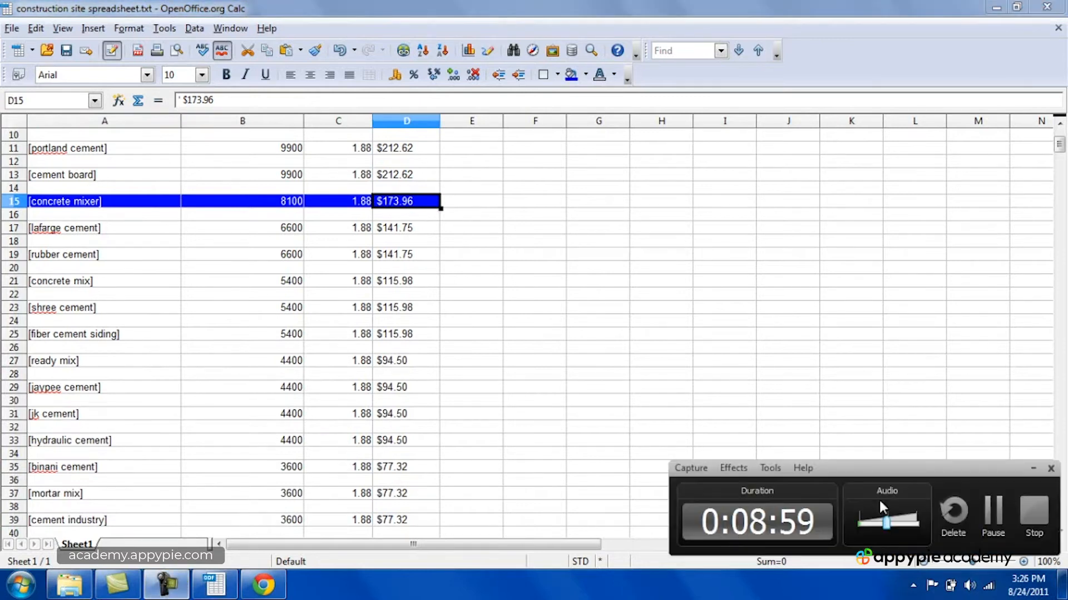
click(1031, 514)
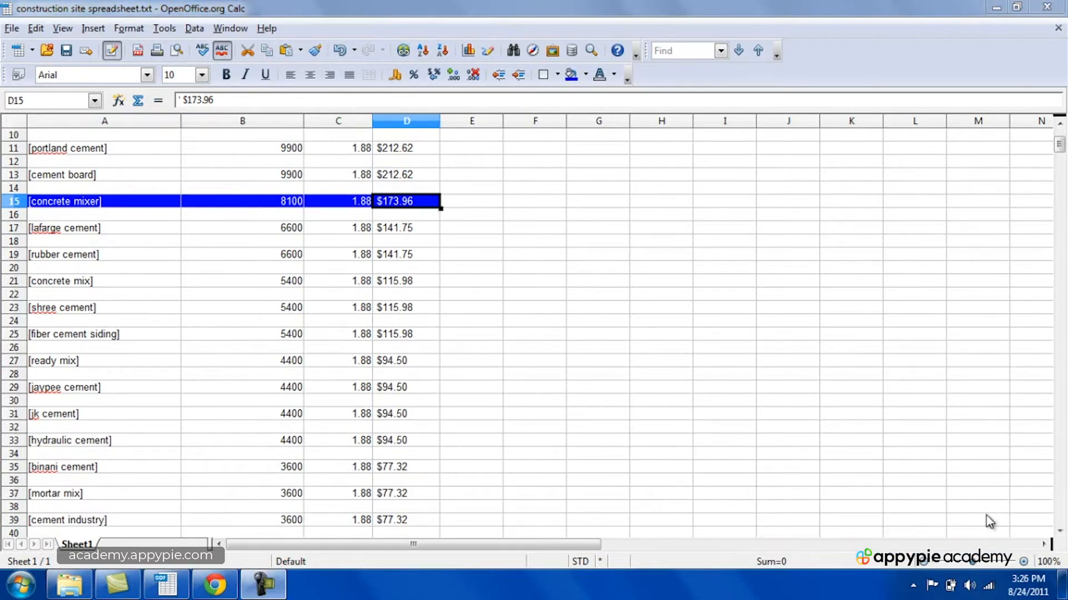
Examine the dollar values in column D from the binani cement row down to jk lakshmi cement in row 65
click(394, 453)
key(Down)
key(Down)
key(Down)
key(Down)
key(Down)
key(Down)
key(Down)
key(Down)
key(Down)
key(Down)
key(Down)
key(Down)
key(Down)
key(Down)
key(Down)
key(Down)
key(Down)
key(Down)
key(Down)
key(Down)
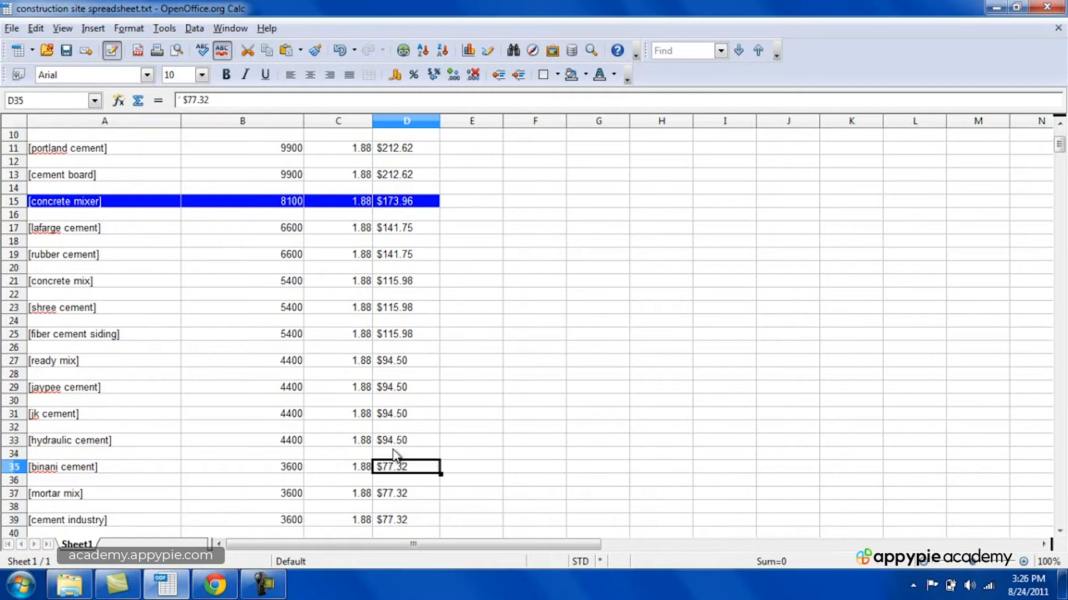
key(Down)
key(Down)
key(Down)
key(Down)
key(Down)
key(Down)
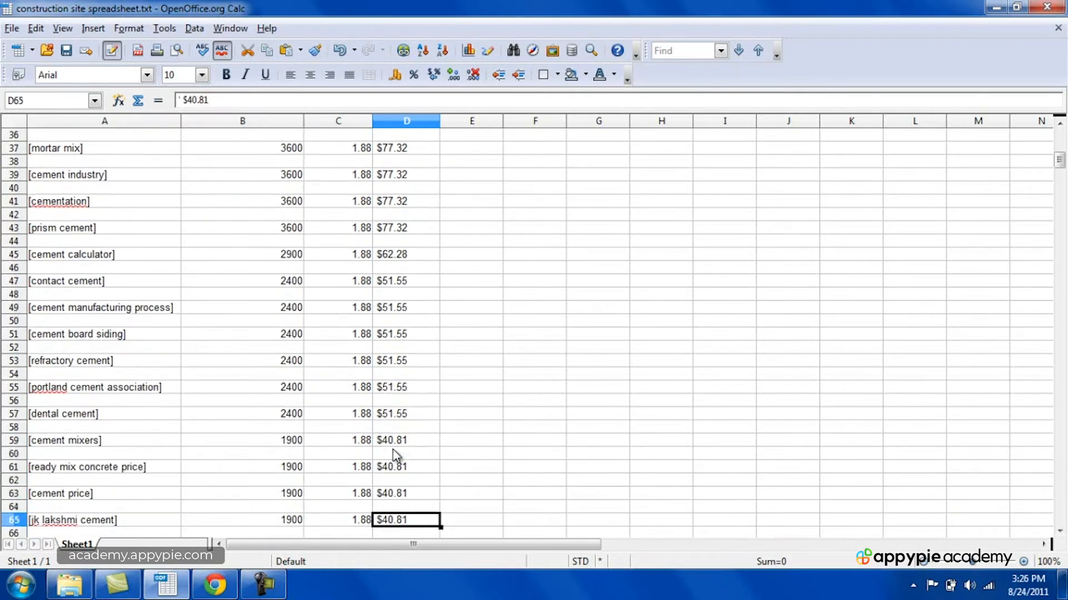
Examine the keywords and column D dollar values from jk lakshmi cement down past cement siding and back up to ready mixed concrete
key(Up)
key(Up)
key(Down)
key(Down)
key(Down)
key(Down)
key(Down)
key(Down)
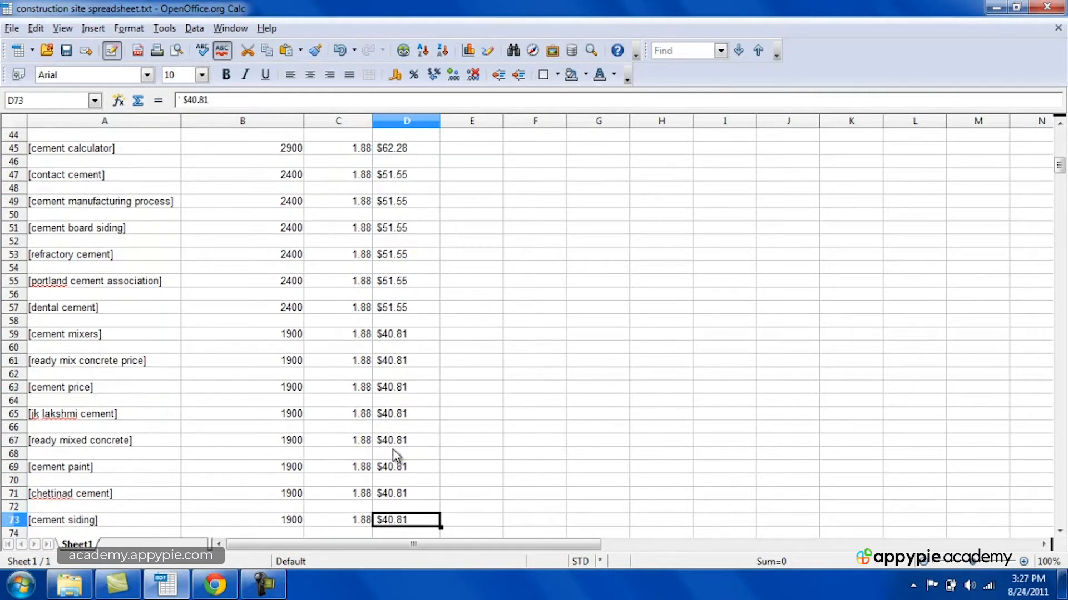
key(Down)
key(Down)
key(Down)
key(Up)
key(Up)
key(Up)
key(Up)
key(Up)
key(Up)
key(Up)
key(Up)
key(Up)
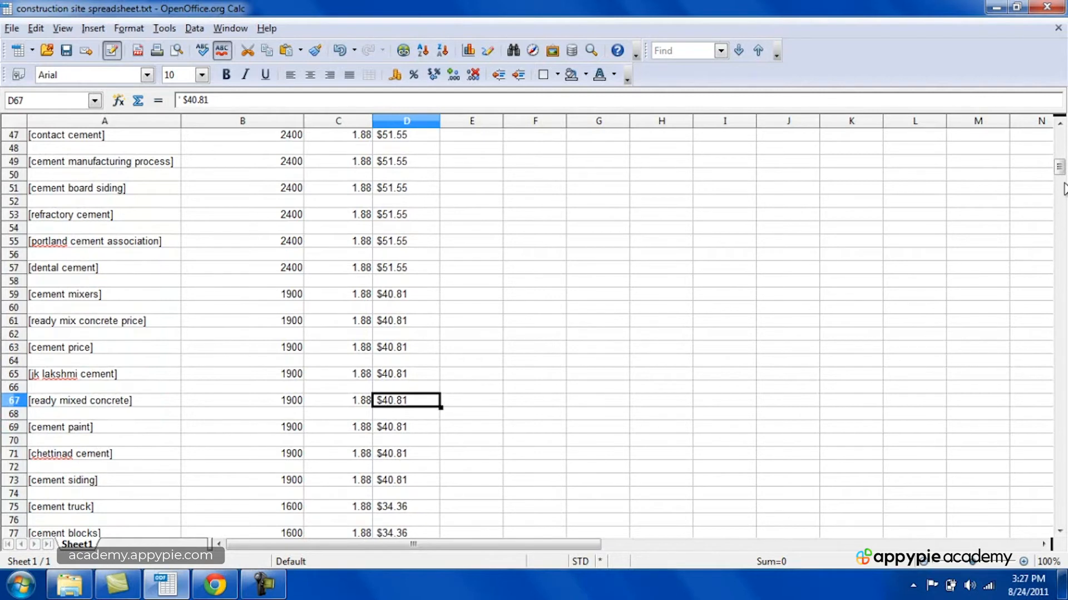
Insert a new blank sheet before Sheet1 and return to Sheet1
mouse_move(1059, 169)
mouse_down()
mouse_move(1059, 145)
mouse_move(1059, 165)
mouse_move(1051, 145)
mouse_move(1039, 167)
mouse_up()
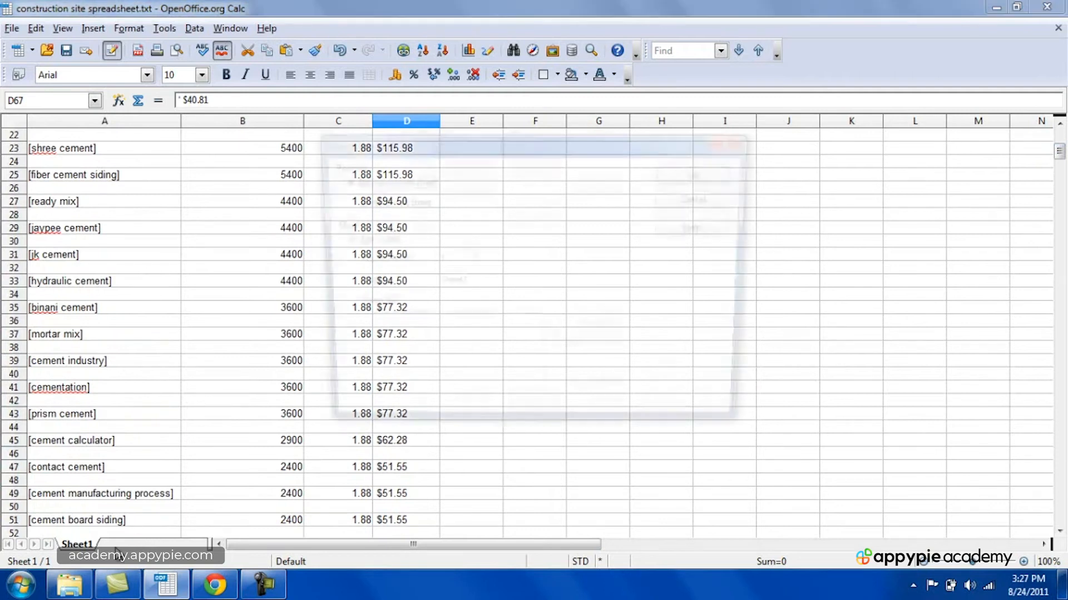
double_click(114, 545)
click(689, 174)
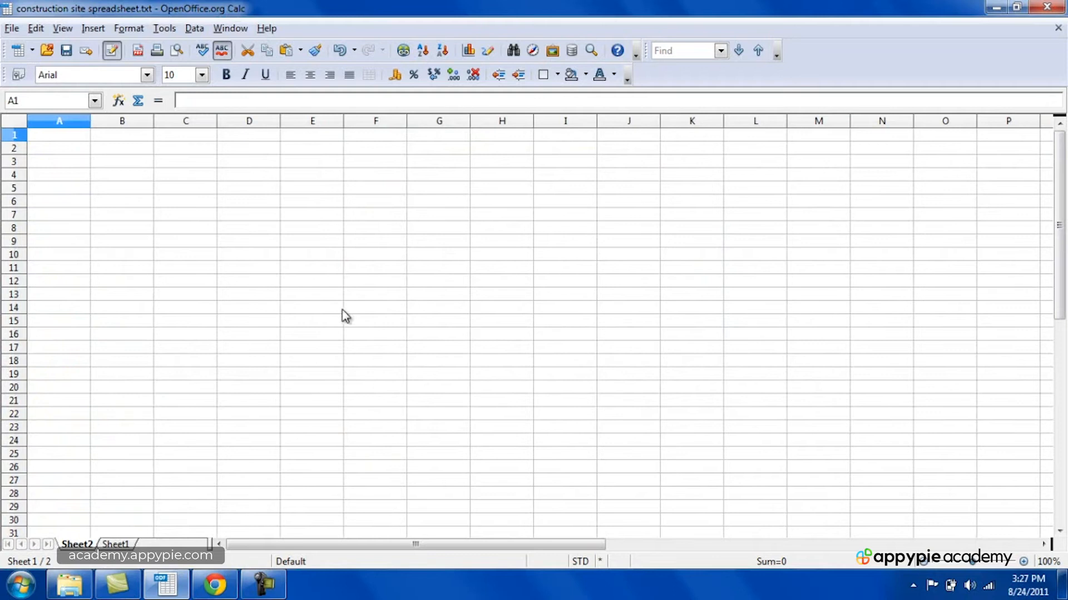
click(115, 545)
Go back up through the keyword list to the blue concrete mixer keyword in column A
click(356, 175)
key(Up)
key(Up)
key(Up)
key(Up)
key(Up)
key(Up)
key(Up)
key(Up)
key(Up)
key(Up)
key(Up)
key(Up)
key(Up)
key(Up)
key(Up)
key(Up)
key(Up)
key(Up)
key(Up)
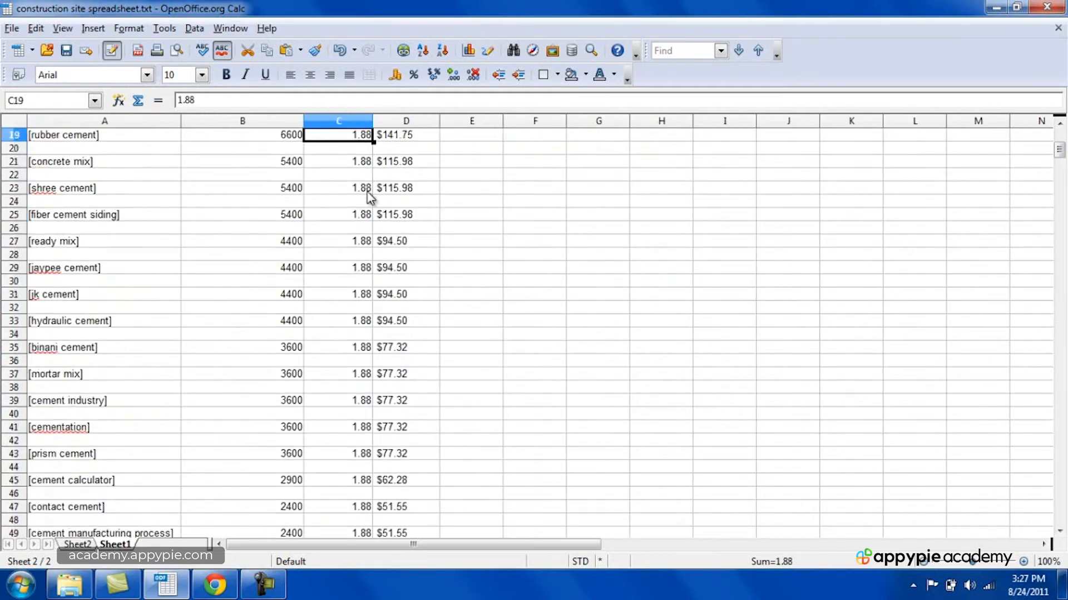
key(Down)
key(Down)
key(Down)
key(Down)
key(Down)
key(Down)
key(Down)
key(Down)
key(Down)
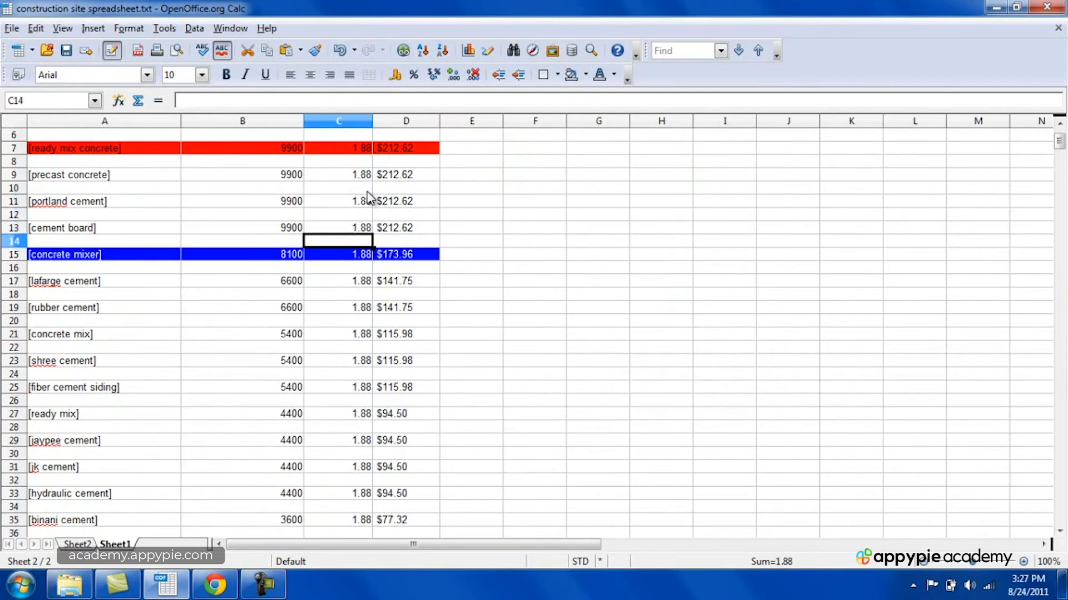
key(Left)
key(Left)
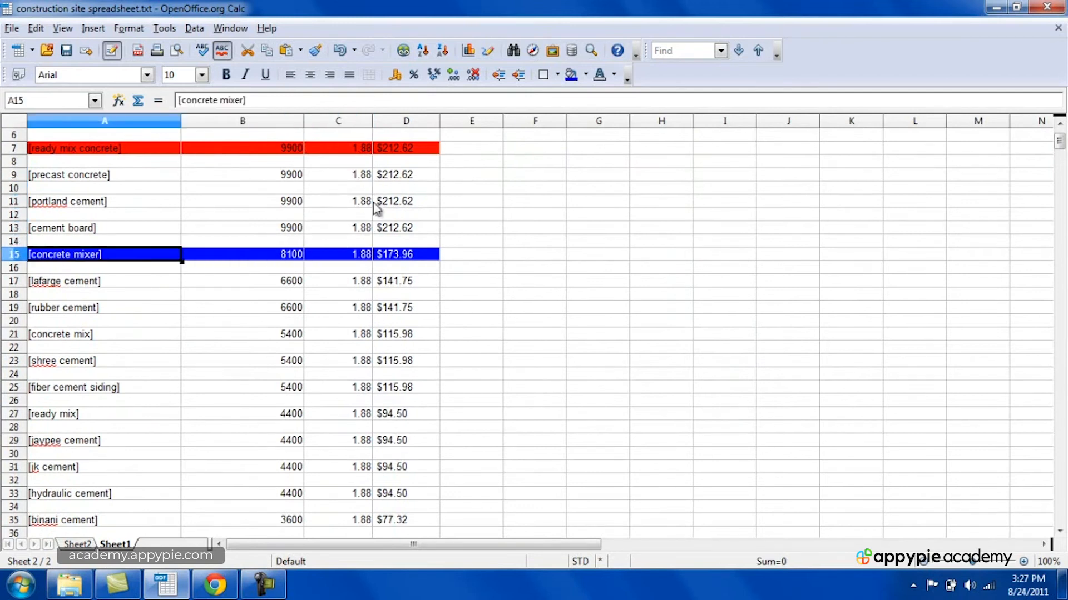
Switch to Chrome and search Google for concrete mixer
click(215, 585)
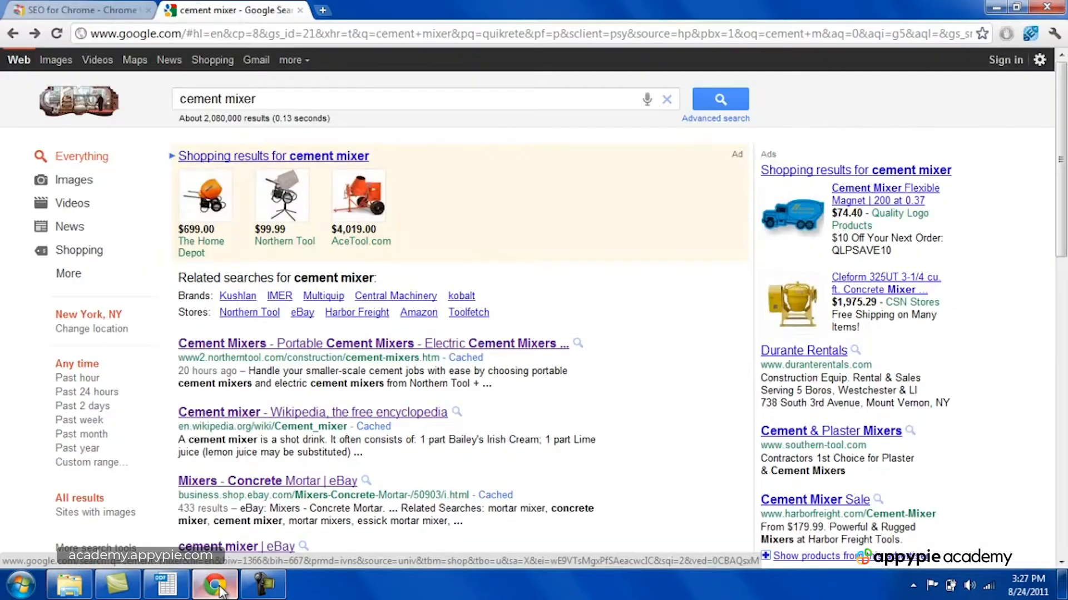
triple_click(275, 99)
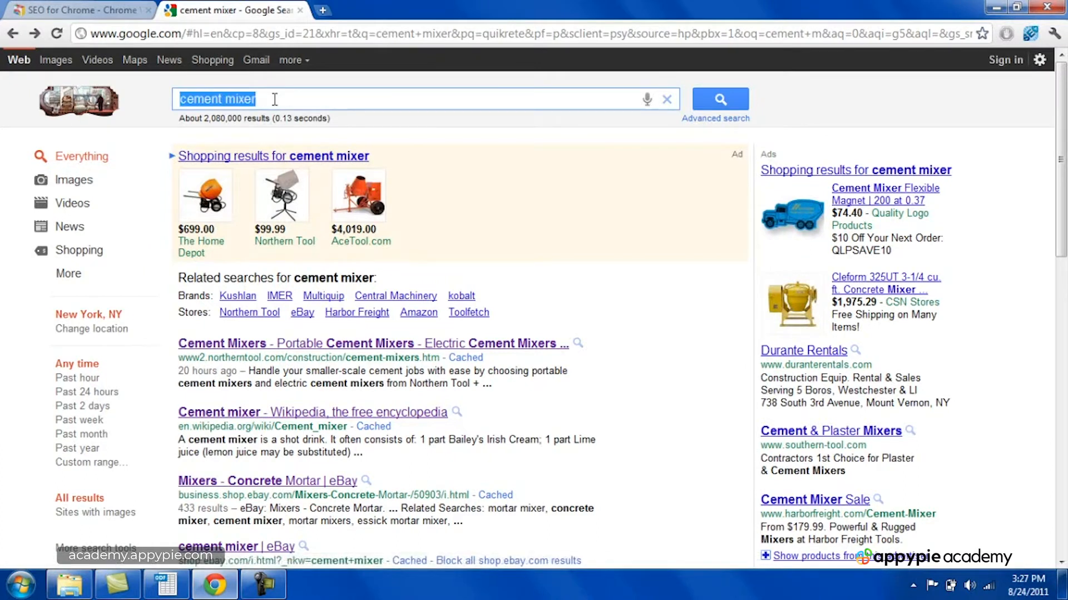
text(concrete mixer)
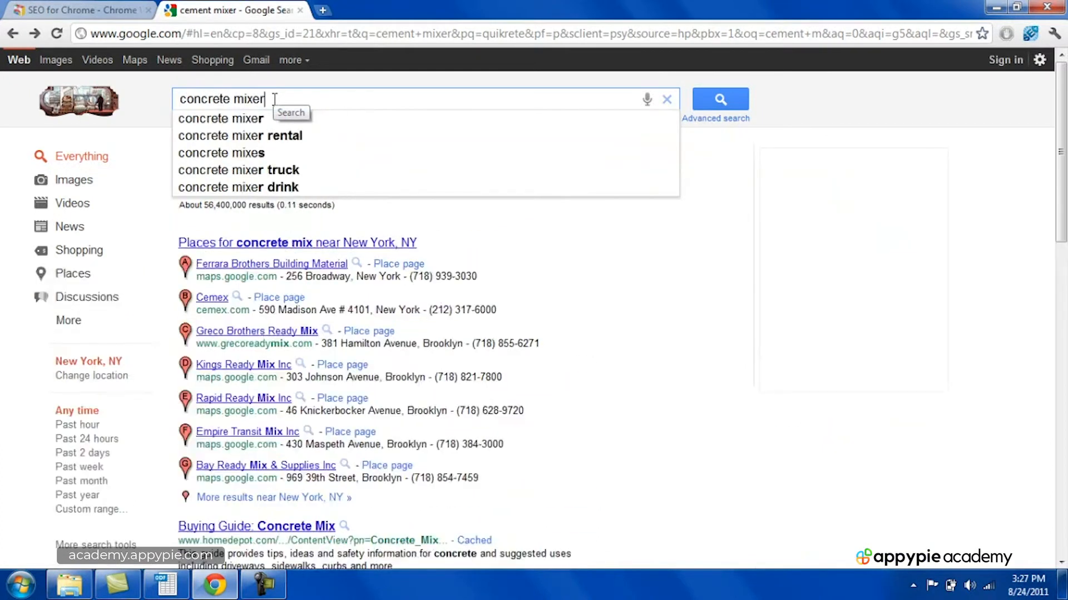
key(Return)
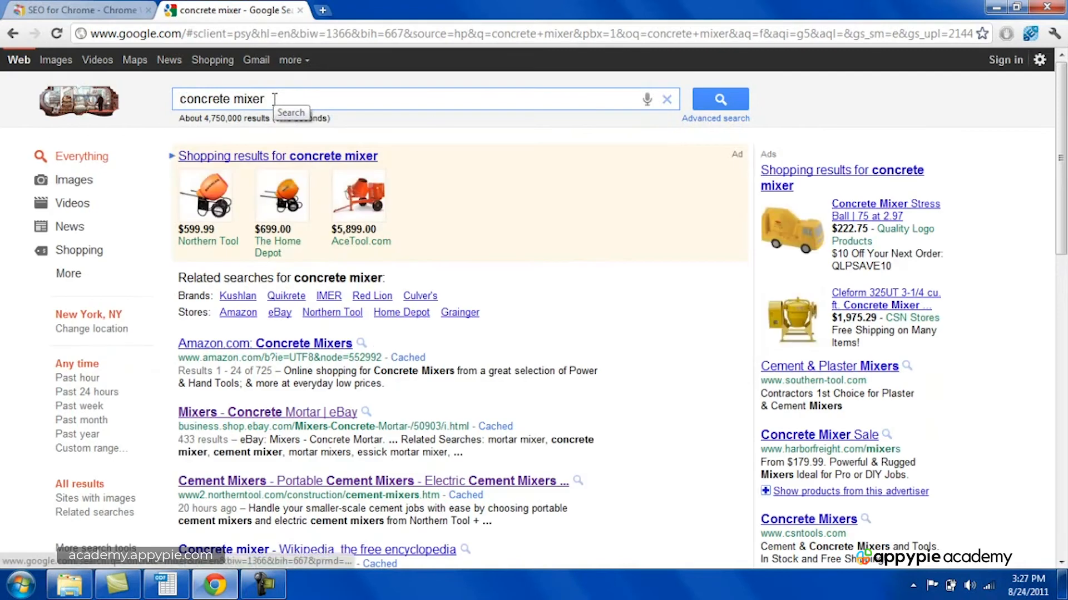
Open the Amazon, eBay, Northern Tool and Wikipedia results for concrete mixer in separate new tabs
right_click(268, 351)
click(286, 362)
right_click(282, 417)
click(301, 428)
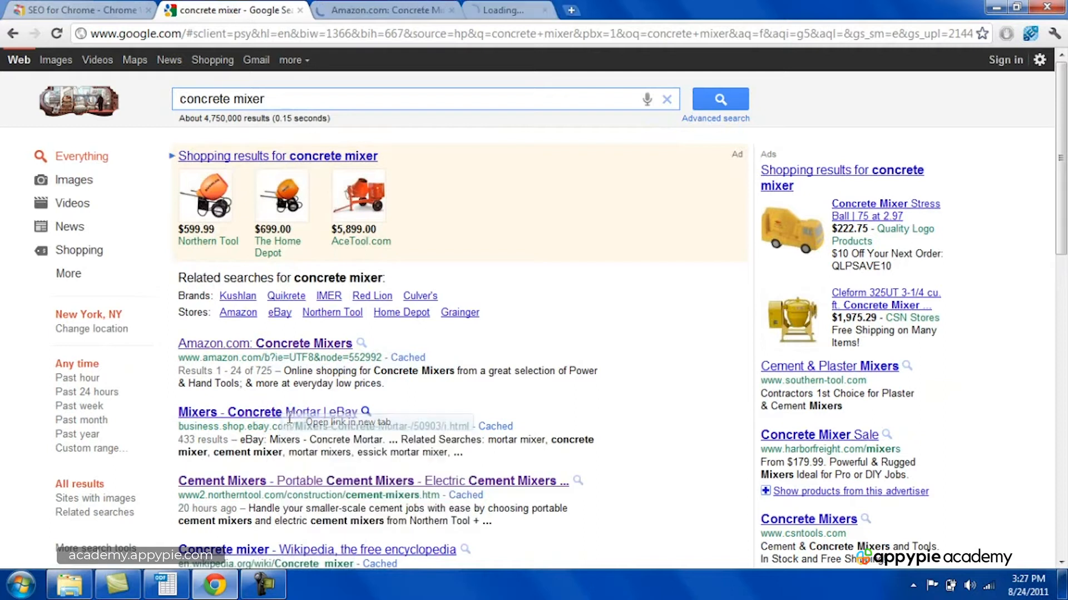
right_click(298, 484)
click(356, 376)
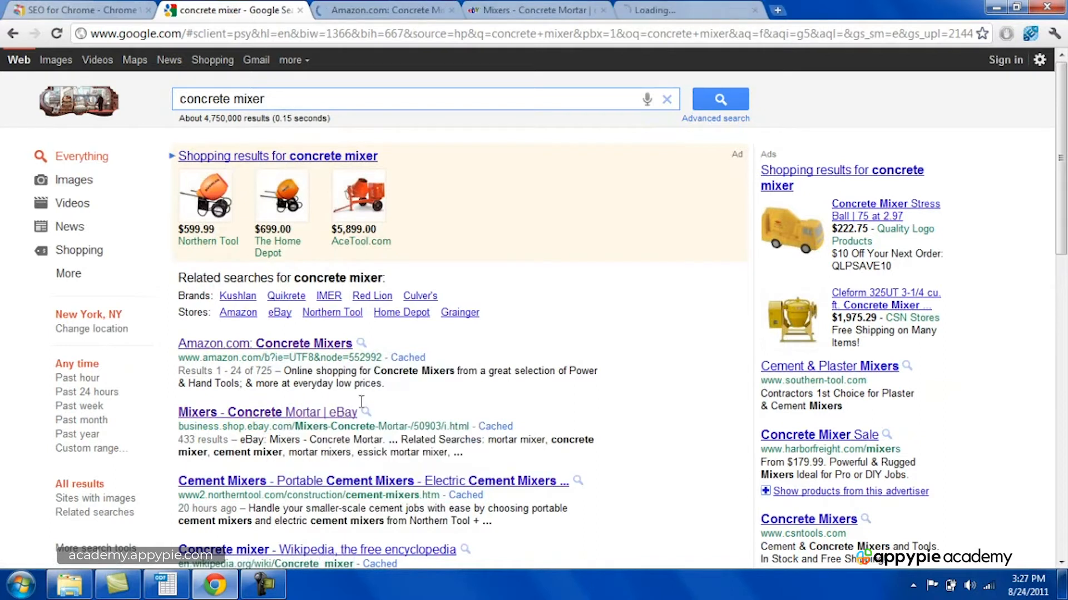
right_click(330, 549)
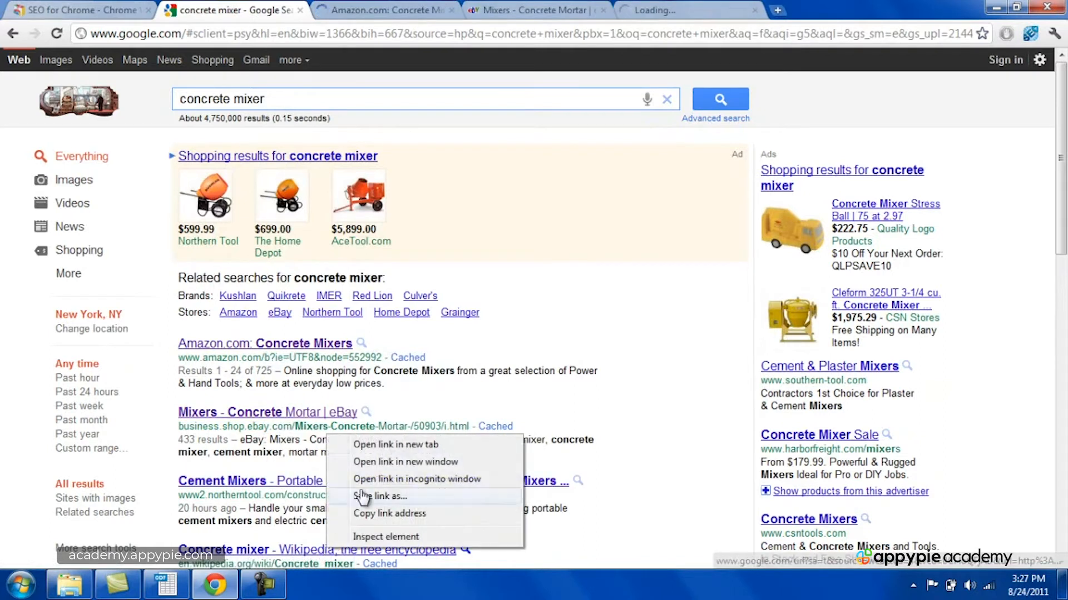
click(398, 445)
Examine the Amazon concrete mixers page's backlinks and PageRank with SEO for Chrome, and close that page
click(378, 10)
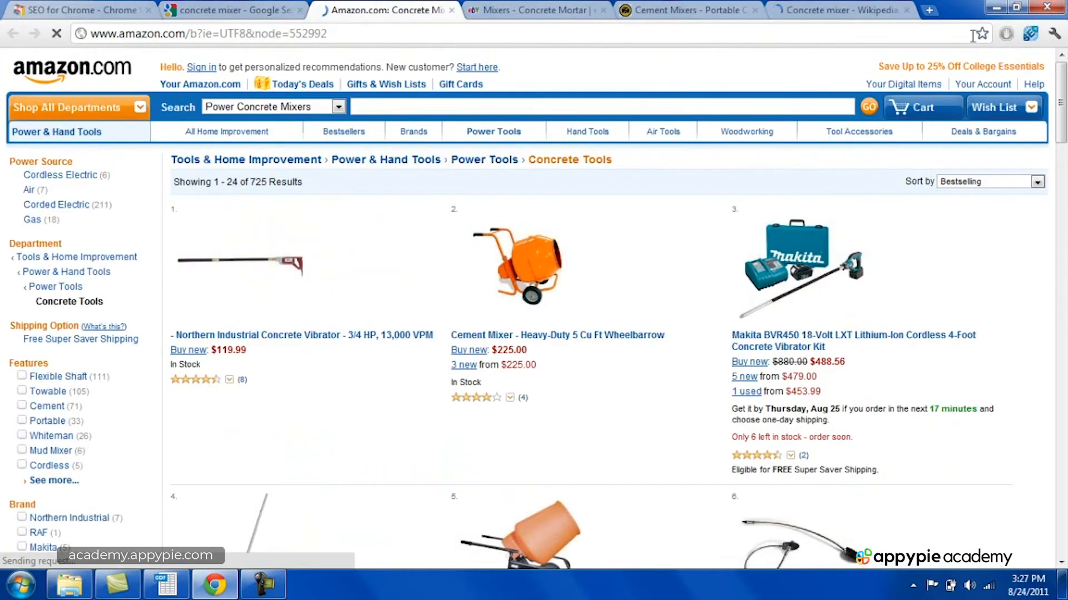
click(1027, 38)
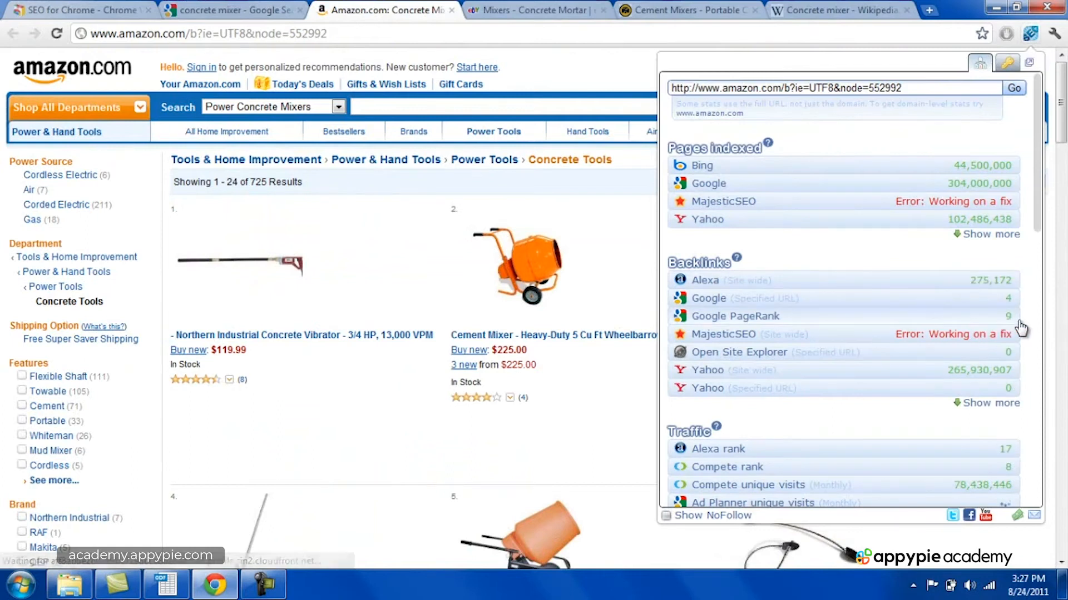
click(1060, 97)
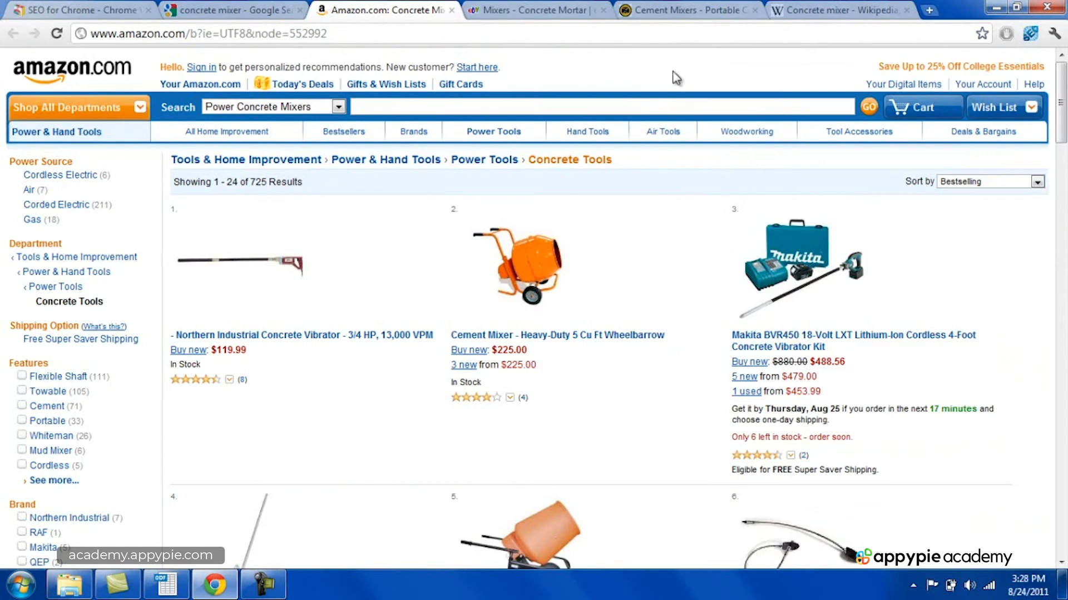
click(451, 11)
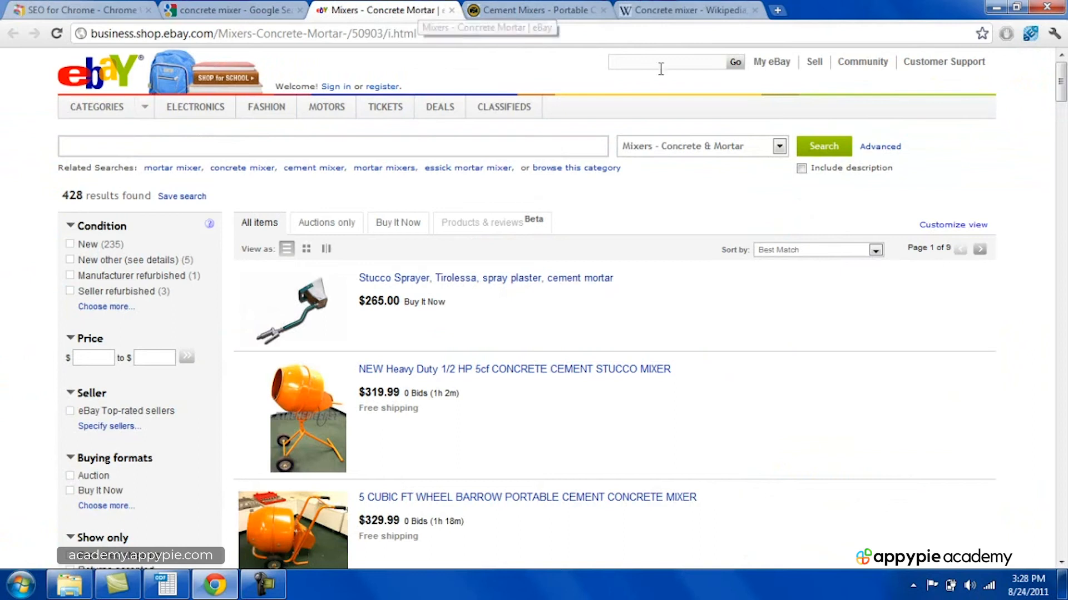
Check the eBay mixers page's statistics with SEO for Chrome, and close the eBay, Northern Tool and Wikipedia pages
click(1026, 37)
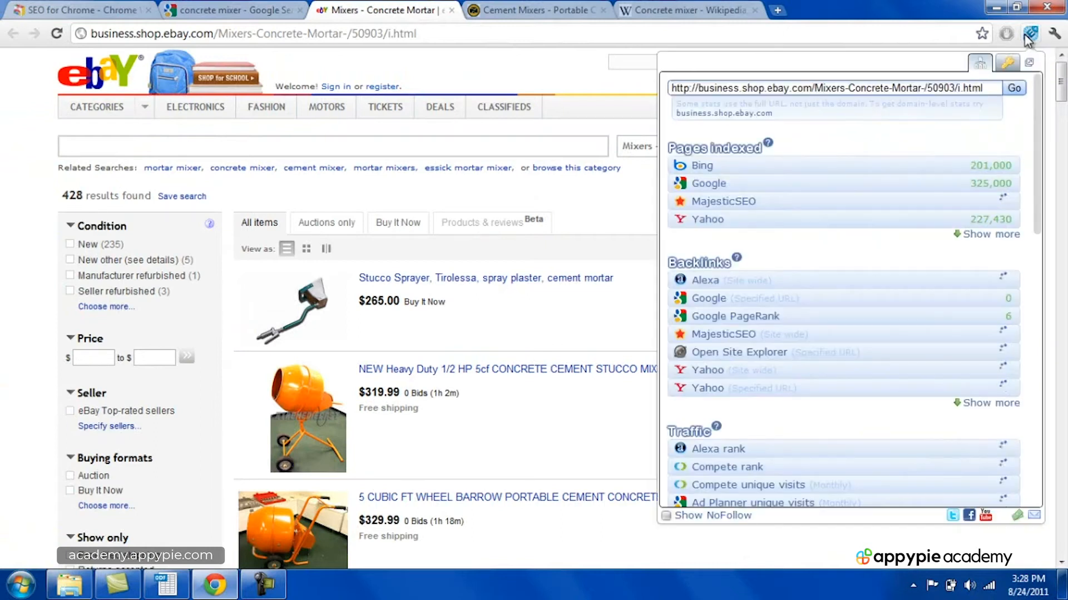
click(452, 11)
click(451, 11)
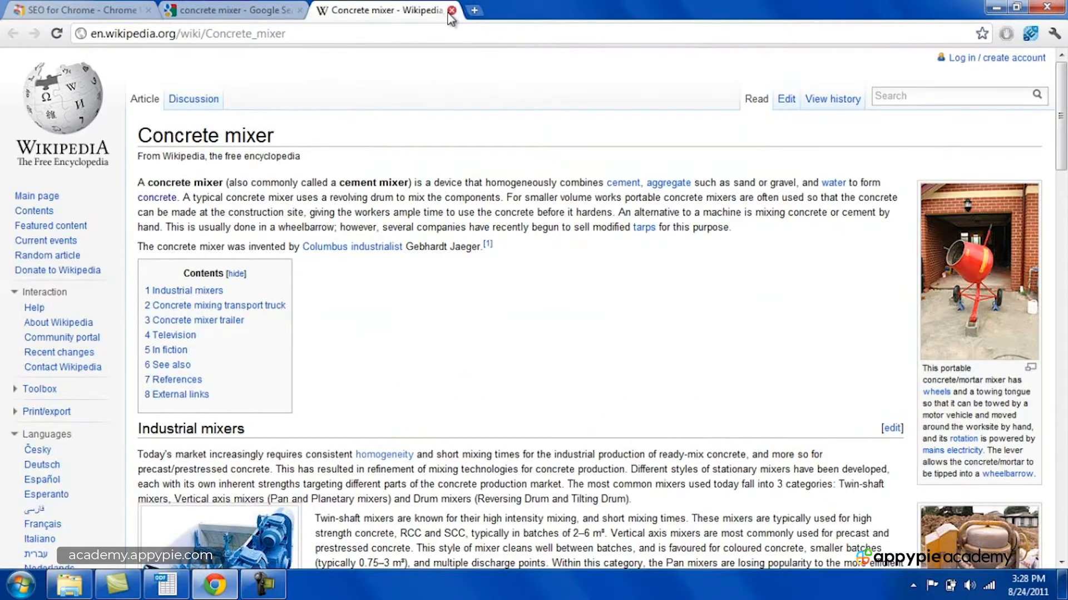
click(452, 10)
Switch to the spreadsheet in OpenOffice Calc and examine the search volume and dollar value of the blue concrete mixer row
click(166, 584)
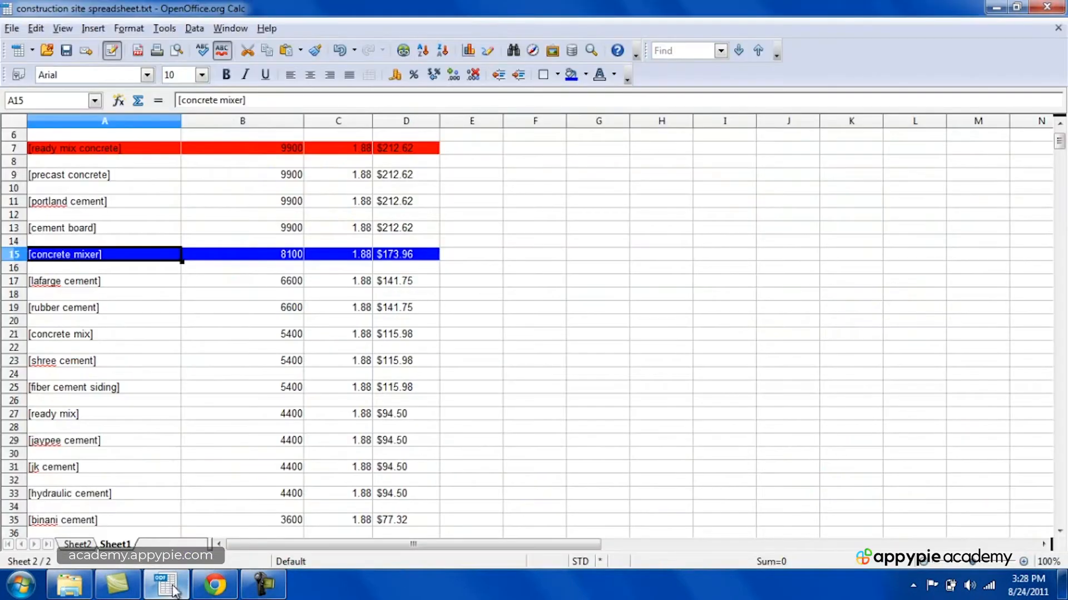
key(Right)
key(Right)
key(Right)
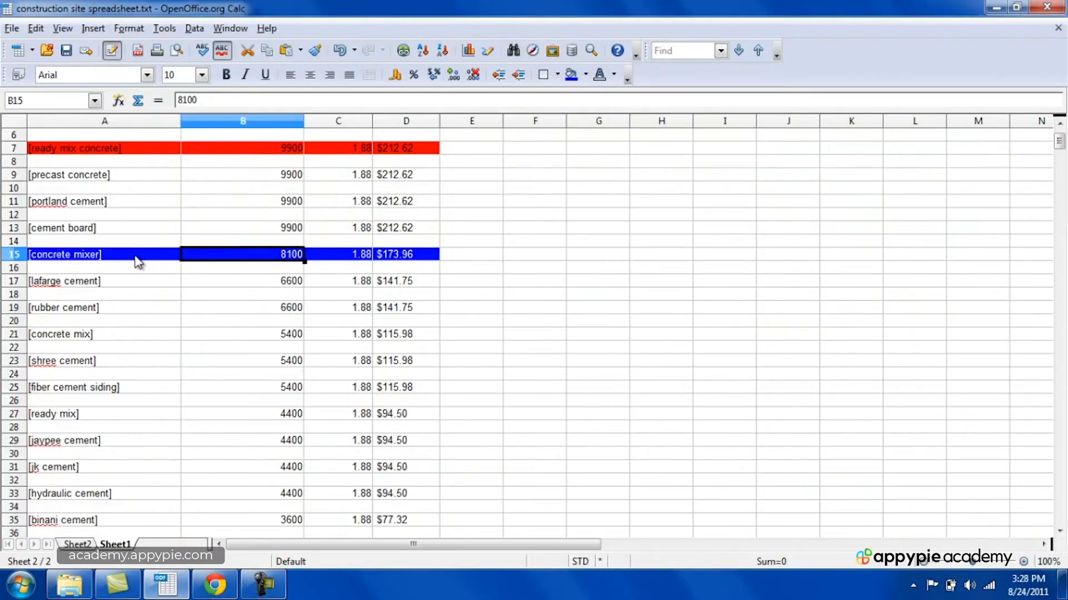
key(Left)
key(Left)
key(Left)
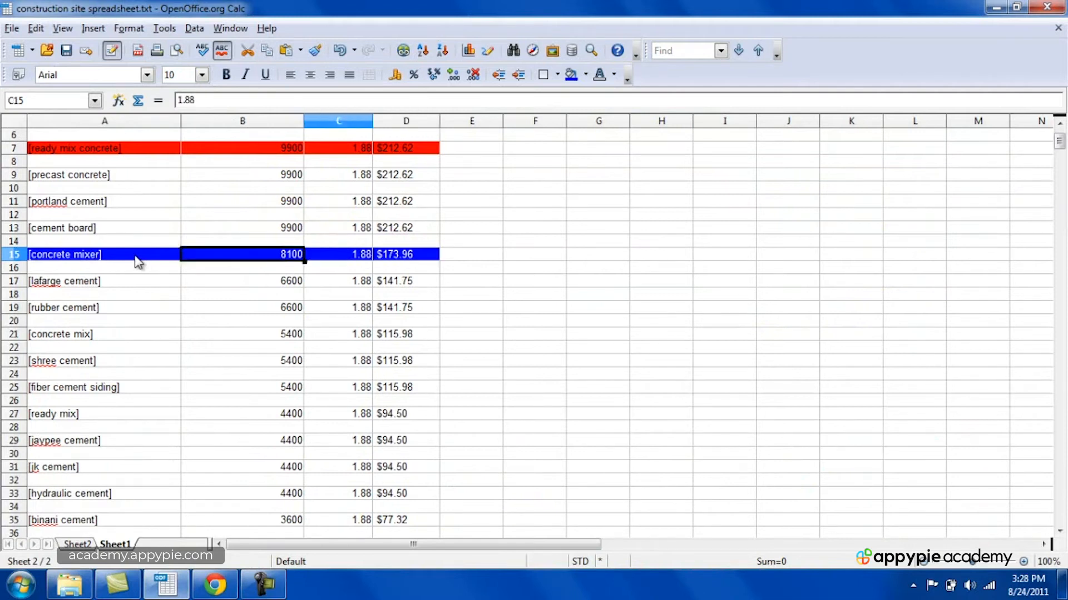
key(Right)
key(Right)
key(Right)
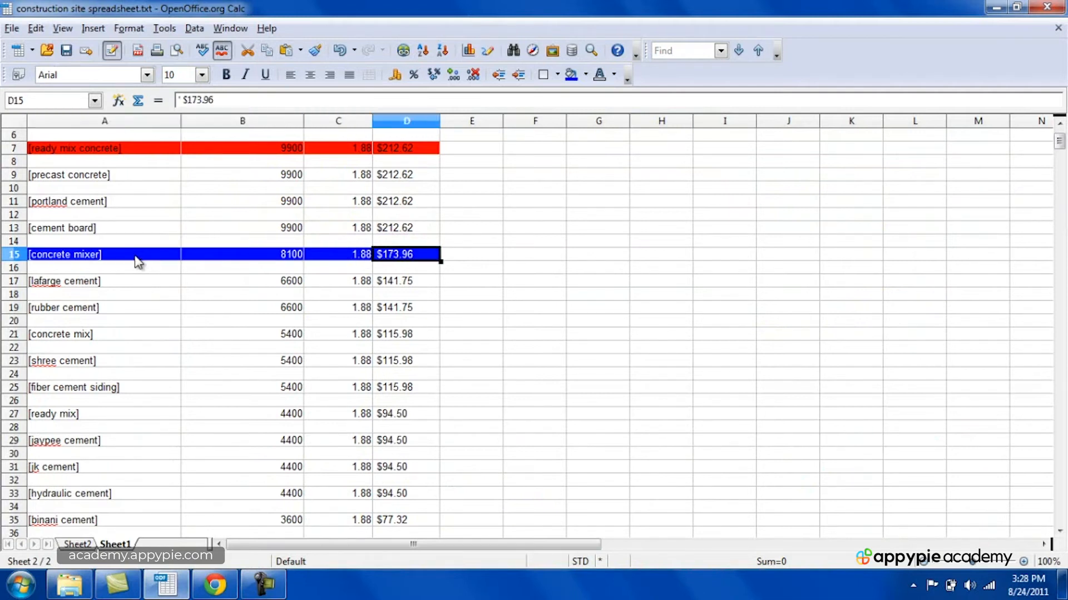
key(Left)
key(Left)
key(Left)
Look through the keywords below concrete mixer and settle on ready mix concrete price in row 61
key(Down)
key(Down)
key(Down)
key(Down)
key(Down)
key(Down)
key(Down)
key(Down)
key(Down)
key(Down)
key(Down)
key(Down)
key(Down)
key(Down)
key(Down)
key(Down)
key(Down)
key(Down)
key(Down)
key(Down)
key(Down)
key(Up)
key(Up)
key(Up)
key(Up)
key(Up)
key(Up)
key(Up)
key(Up)
key(Up)
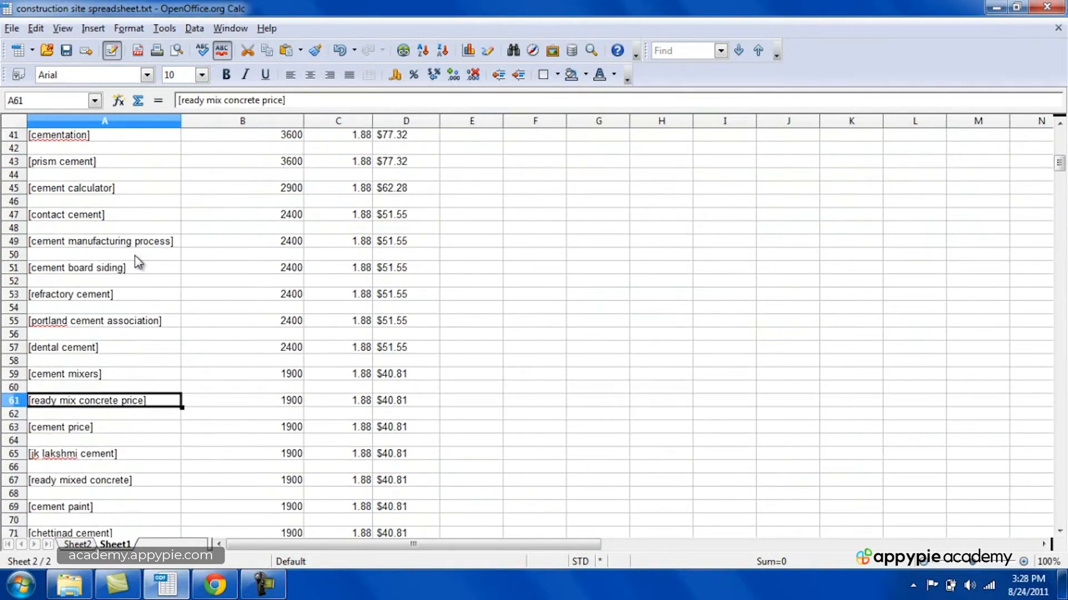
Switch to Chrome and search Google for ready mix concrete price
click(215, 585)
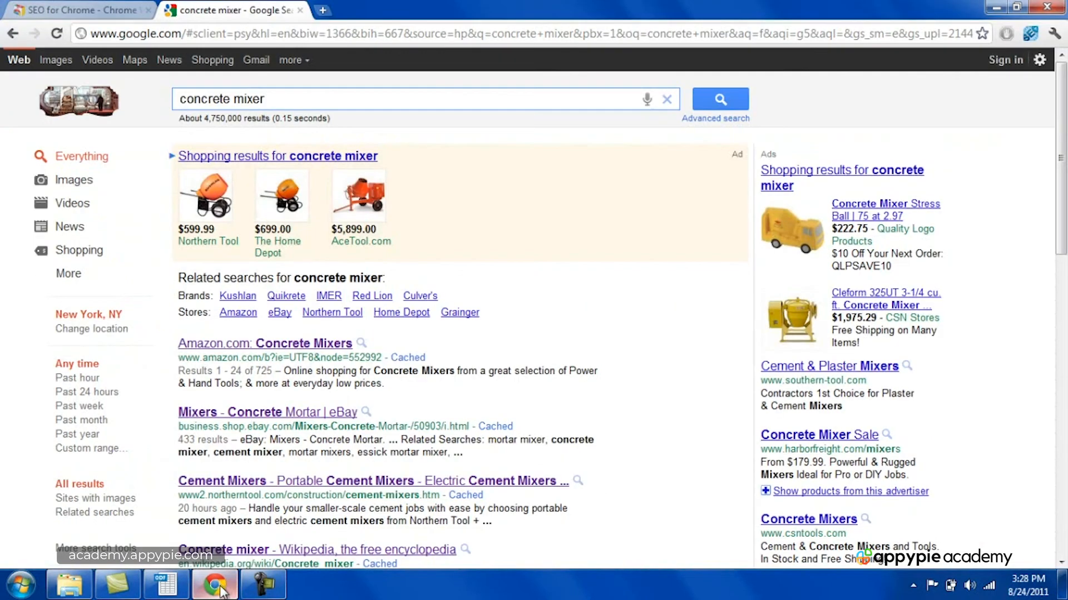
triple_click(268, 102)
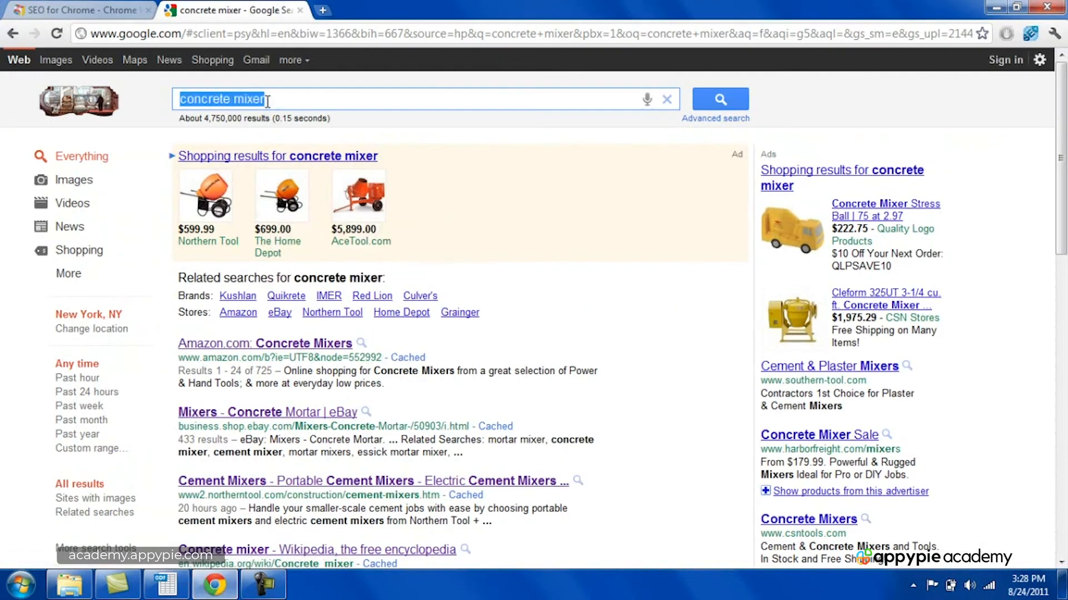
text(ready mix )
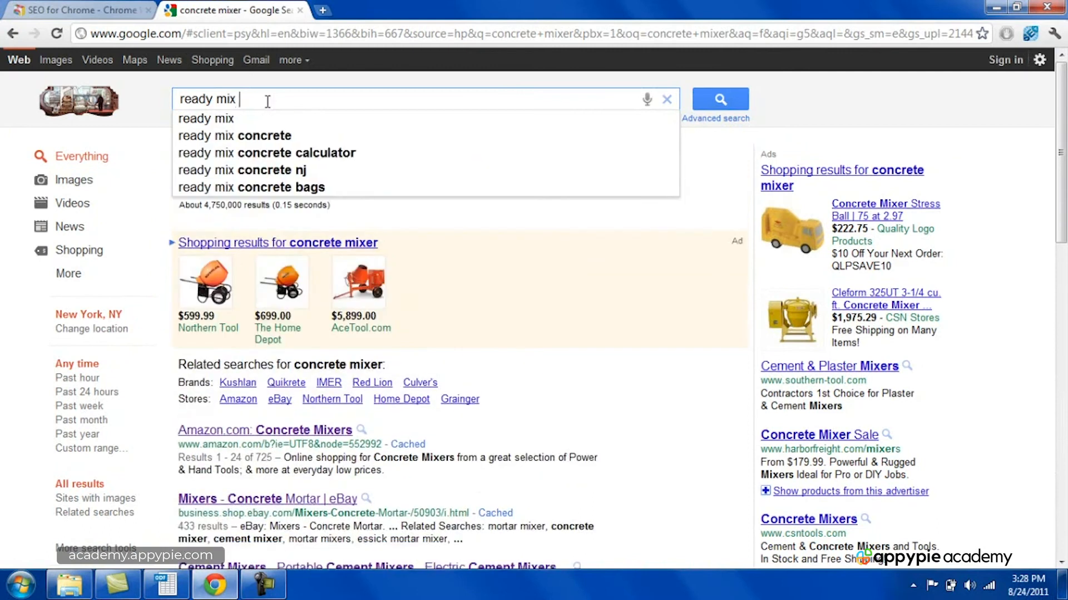
text(concret)
text(ce)
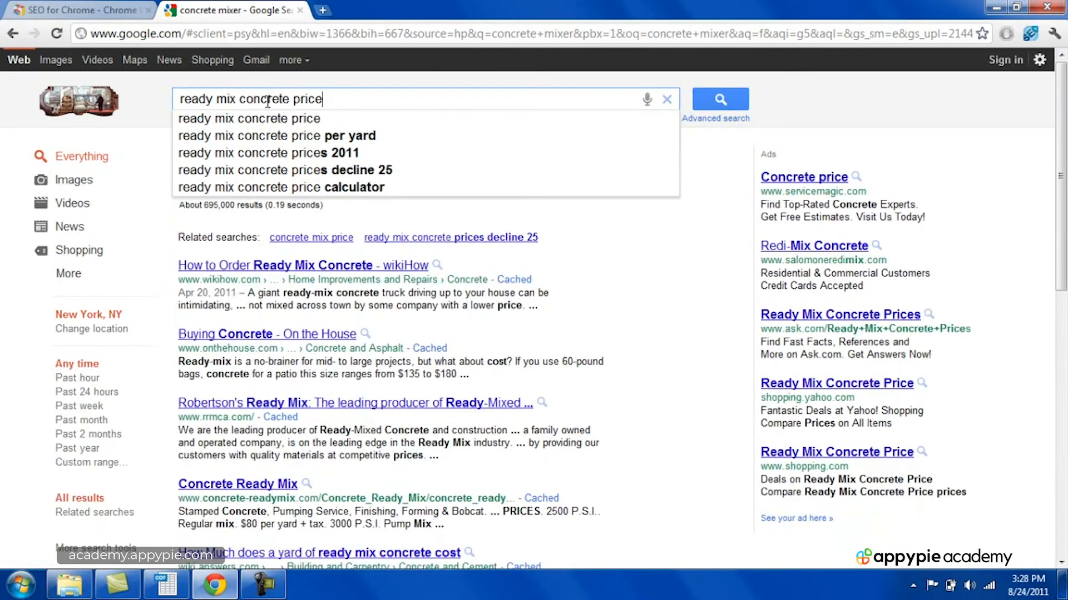
key(Return)
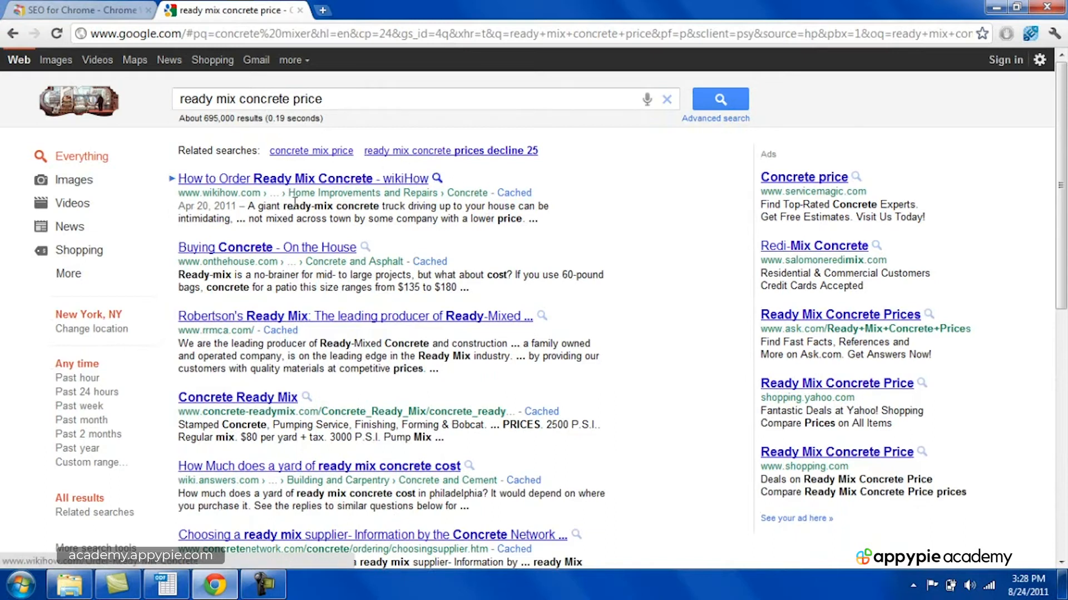
Open the first four results for ready mix concrete price in new tabs and bring up the wikiHow article
right_click(250, 185)
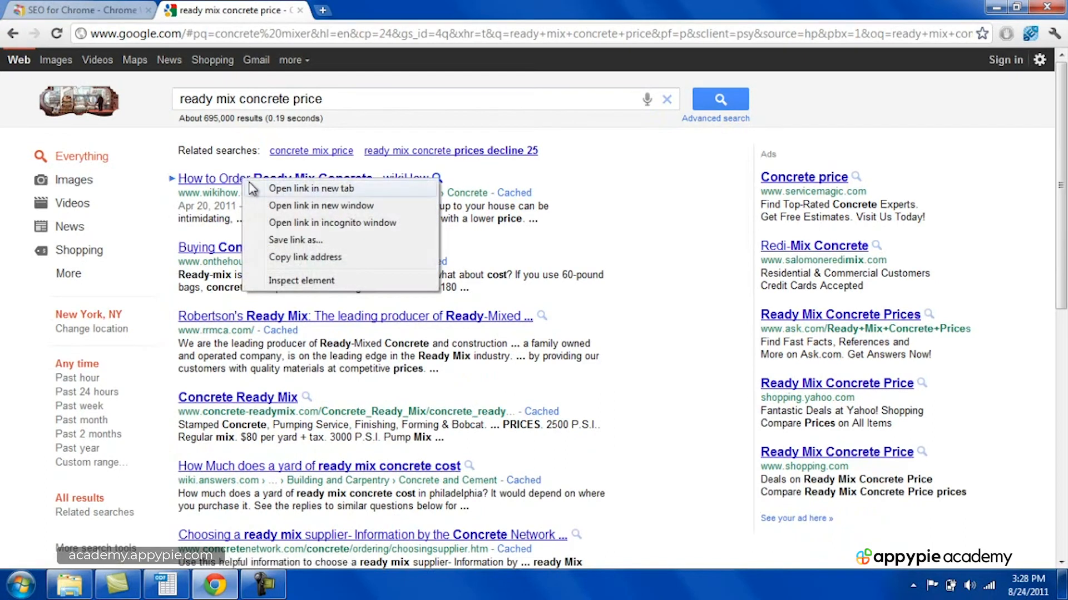
click(252, 189)
right_click(271, 249)
click(274, 255)
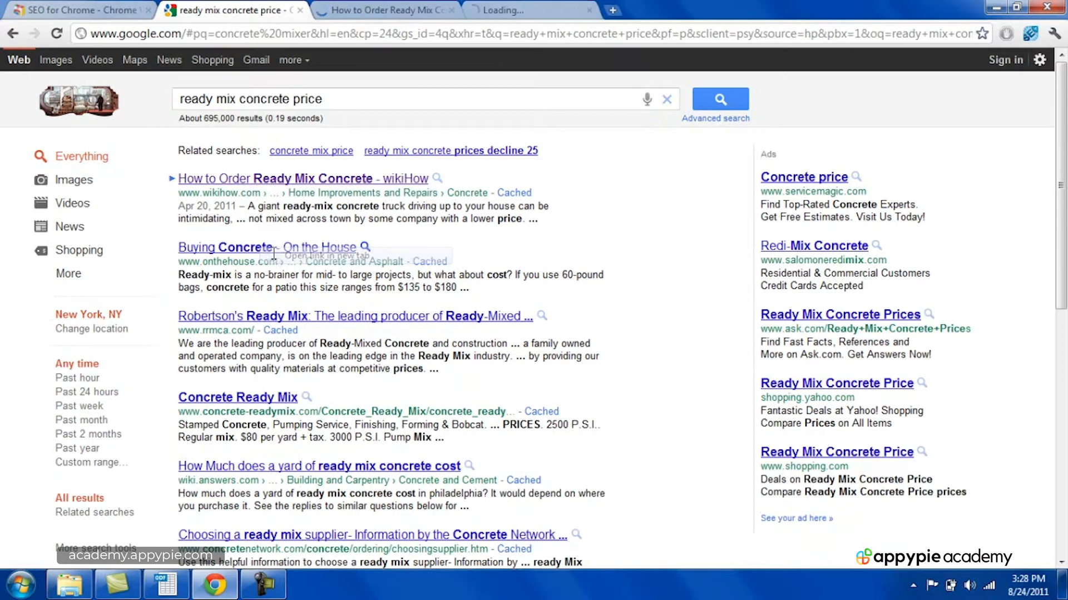
right_click(285, 318)
click(297, 324)
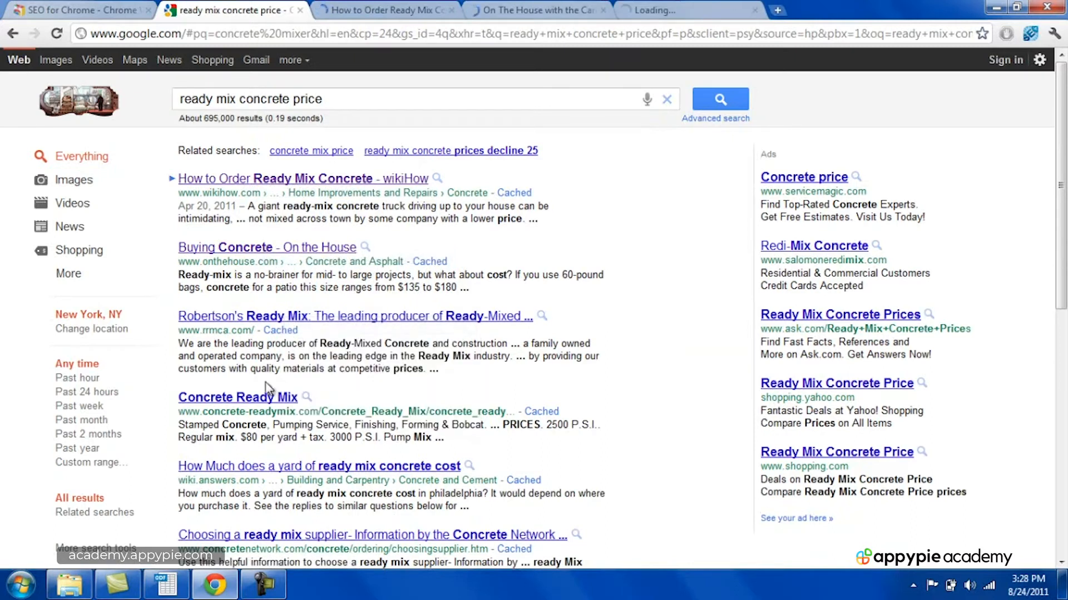
right_click(277, 400)
click(292, 409)
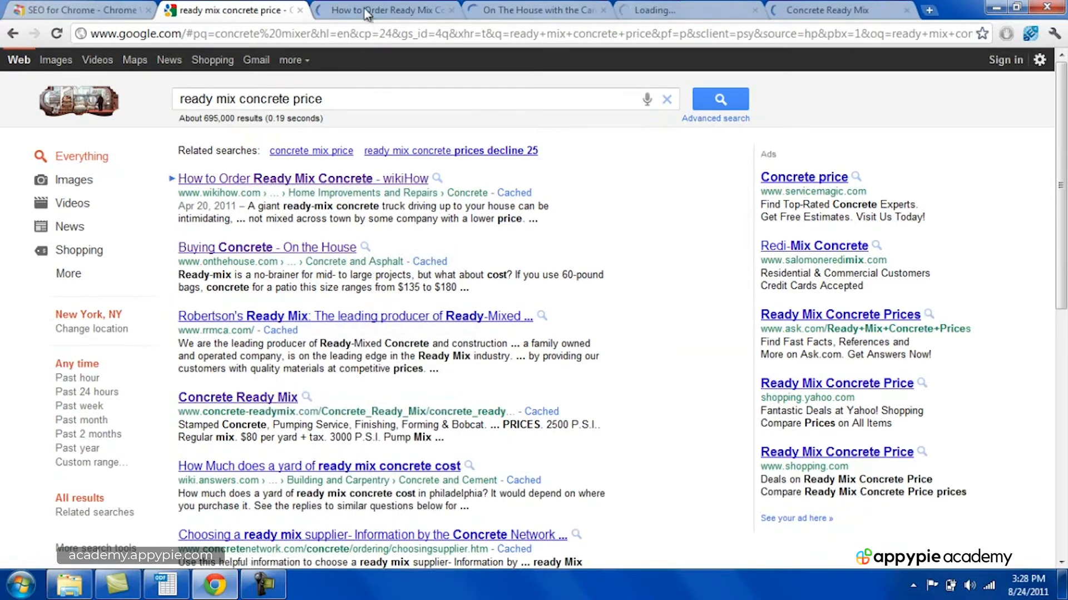
click(366, 14)
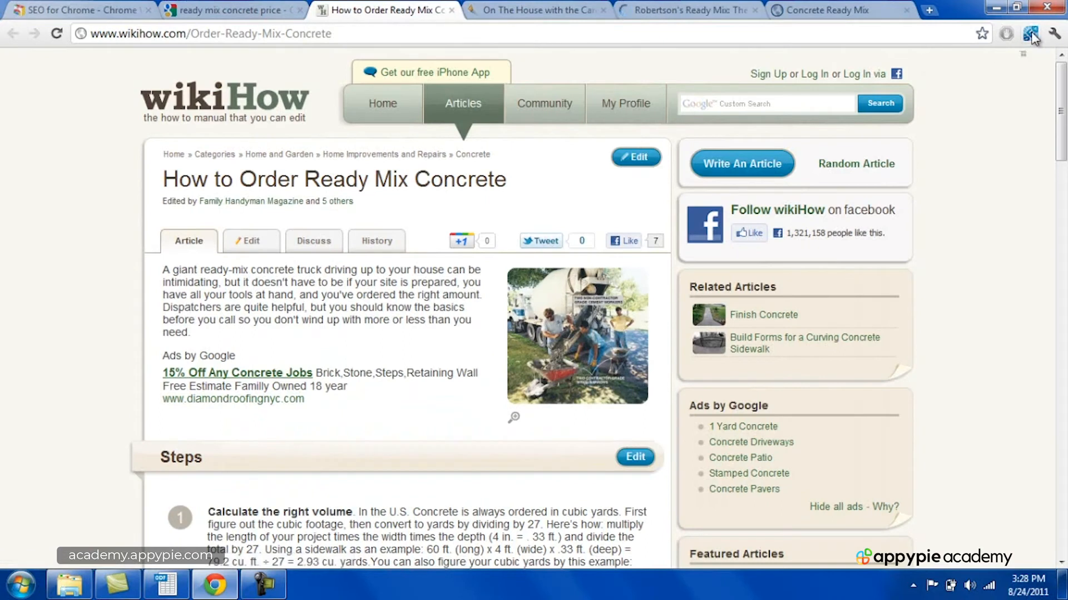
Examine the SEO for Chrome backlink and PageRank statistics for the wikiHow, On The House, Robertson's and Concrete Ready Mix pages
click(1030, 34)
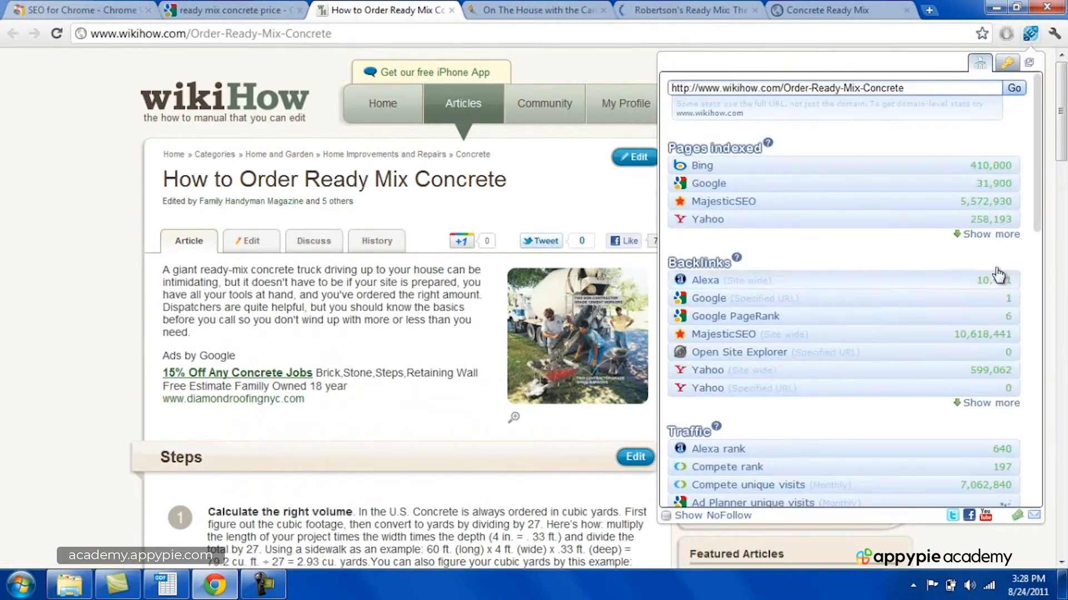
click(562, 10)
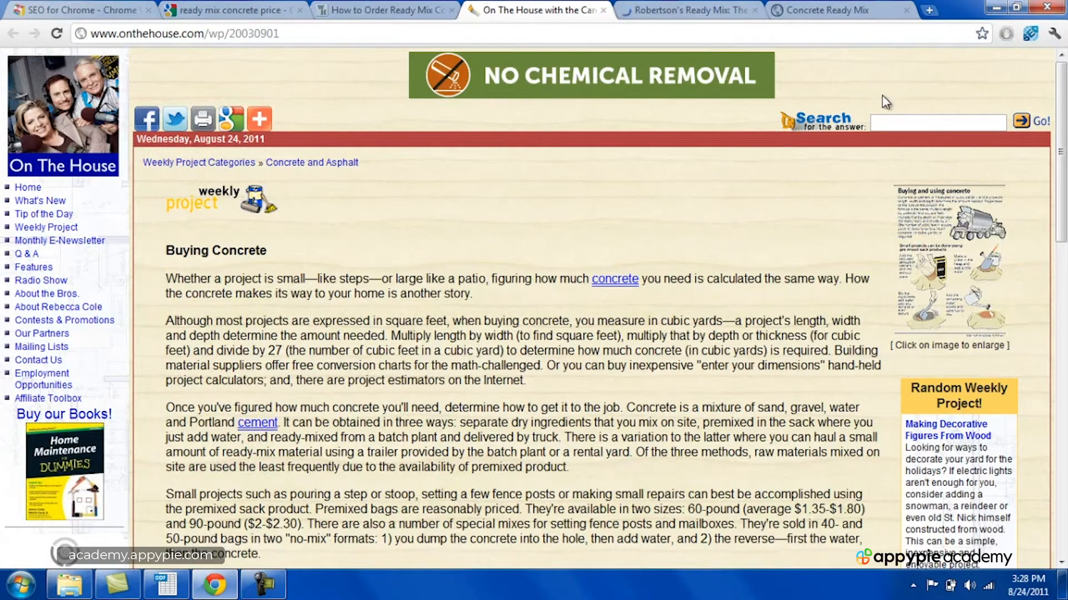
click(1028, 36)
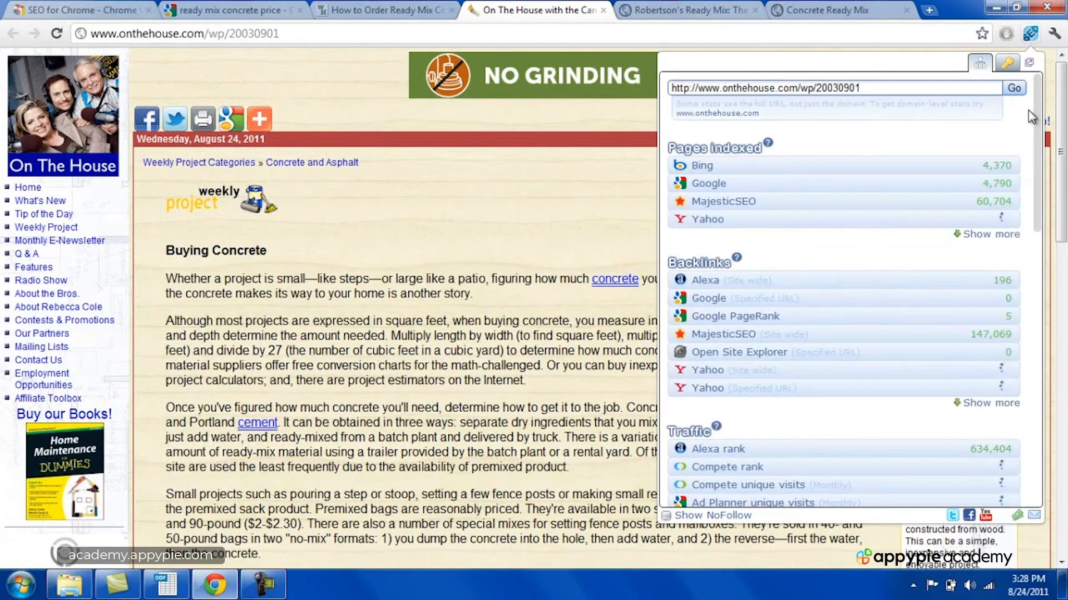
click(679, 10)
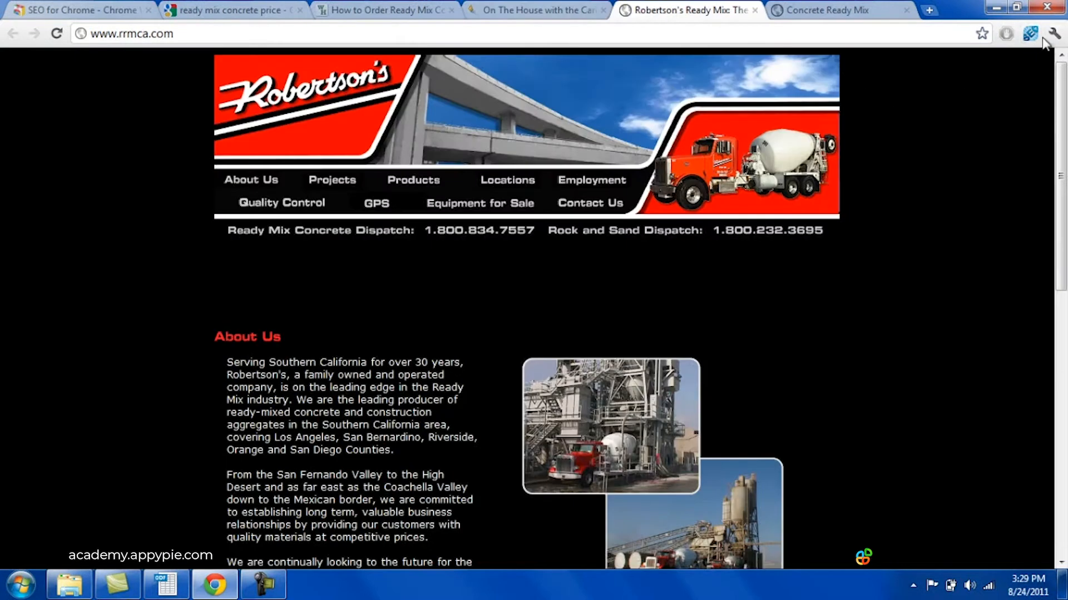
click(1030, 34)
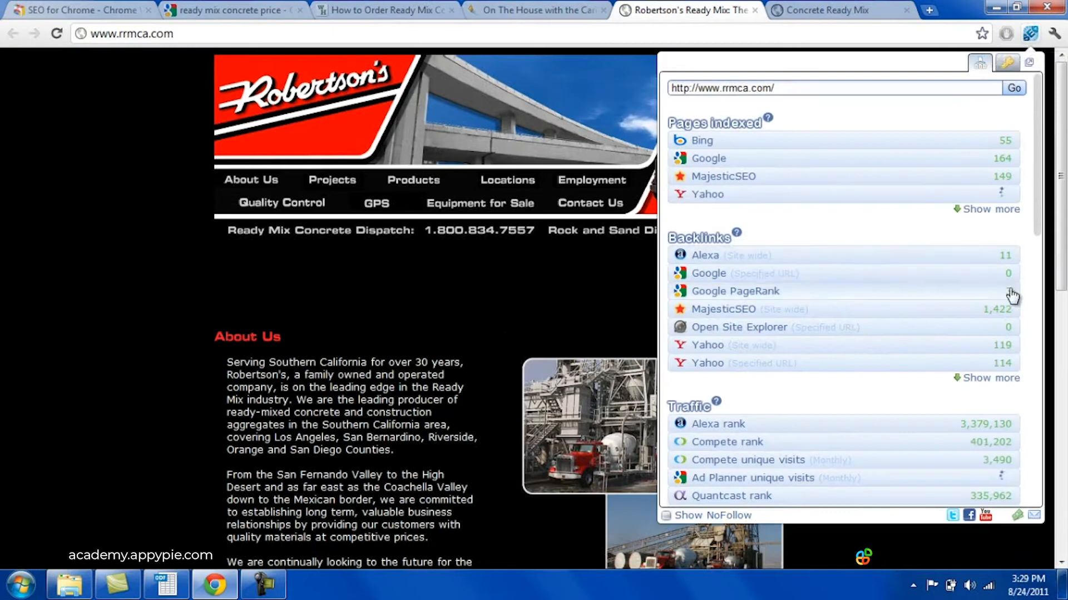
click(829, 10)
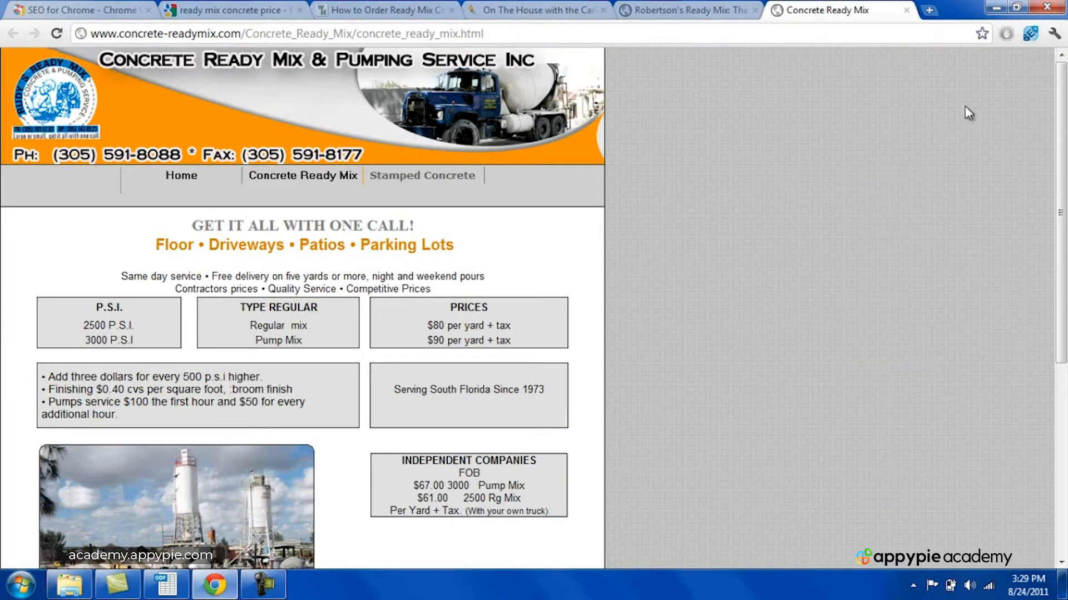
click(1032, 35)
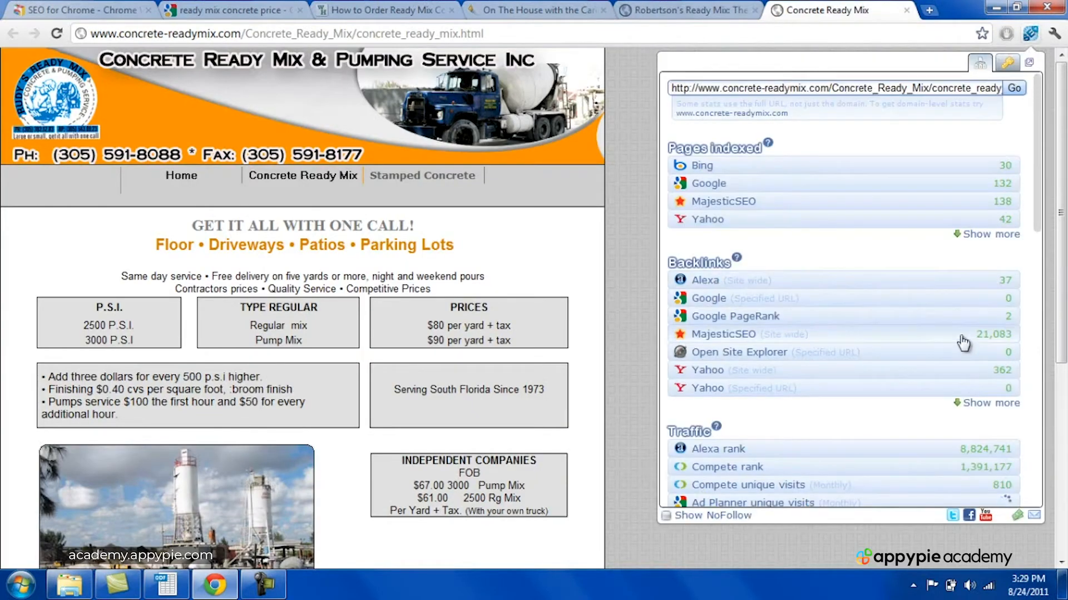
Close the four opened result tabs for ready mix concrete price
click(906, 10)
click(755, 10)
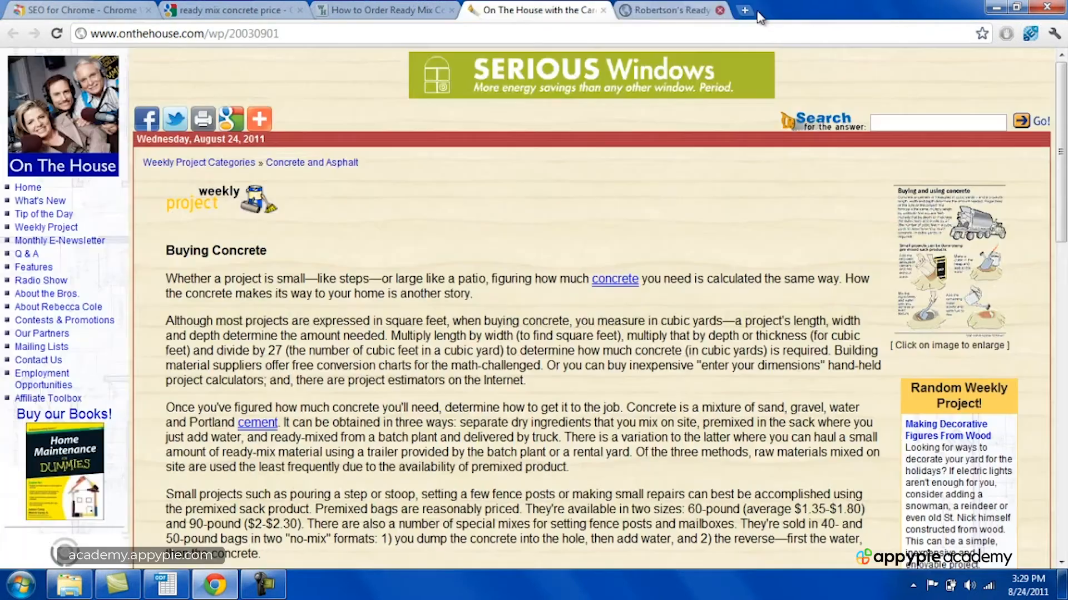
click(602, 10)
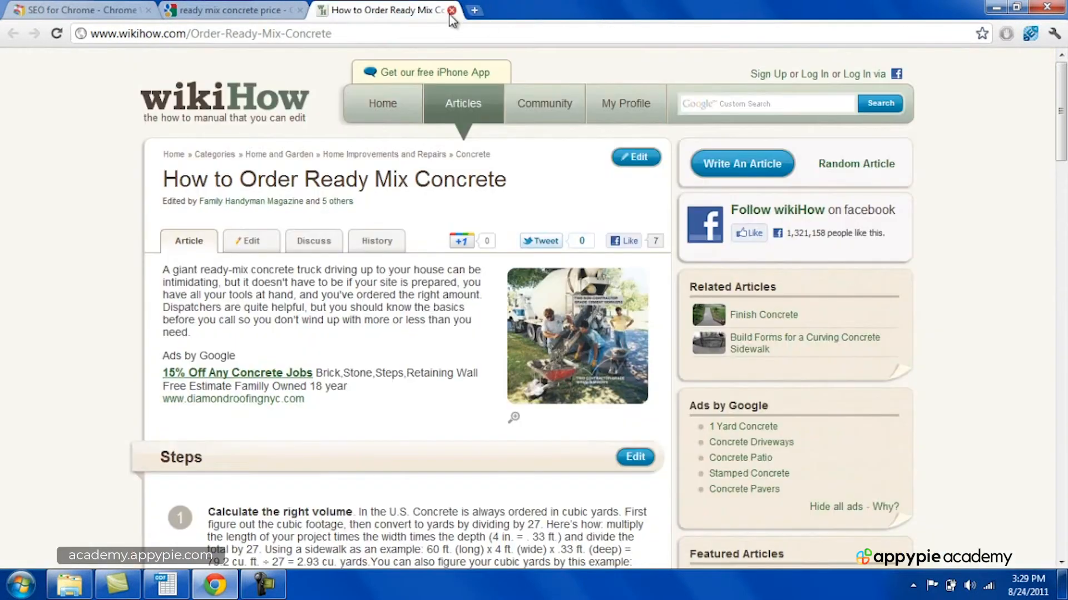
click(451, 10)
Switch to OpenOffice Calc and fill the ready mix concrete price row, A61:D61, with Light red
click(166, 585)
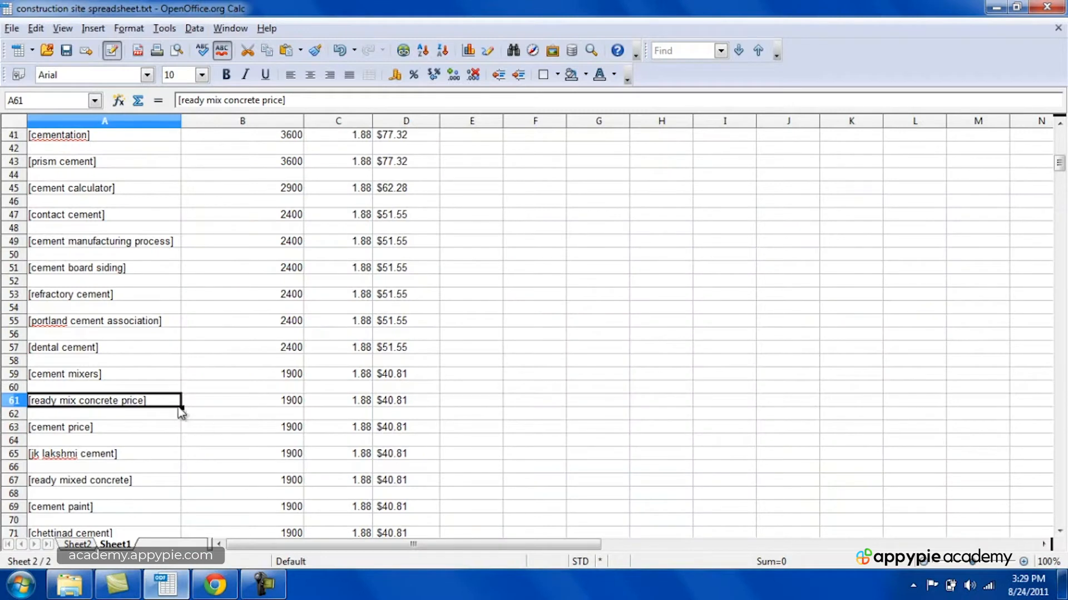
drag(162, 406, 378, 404)
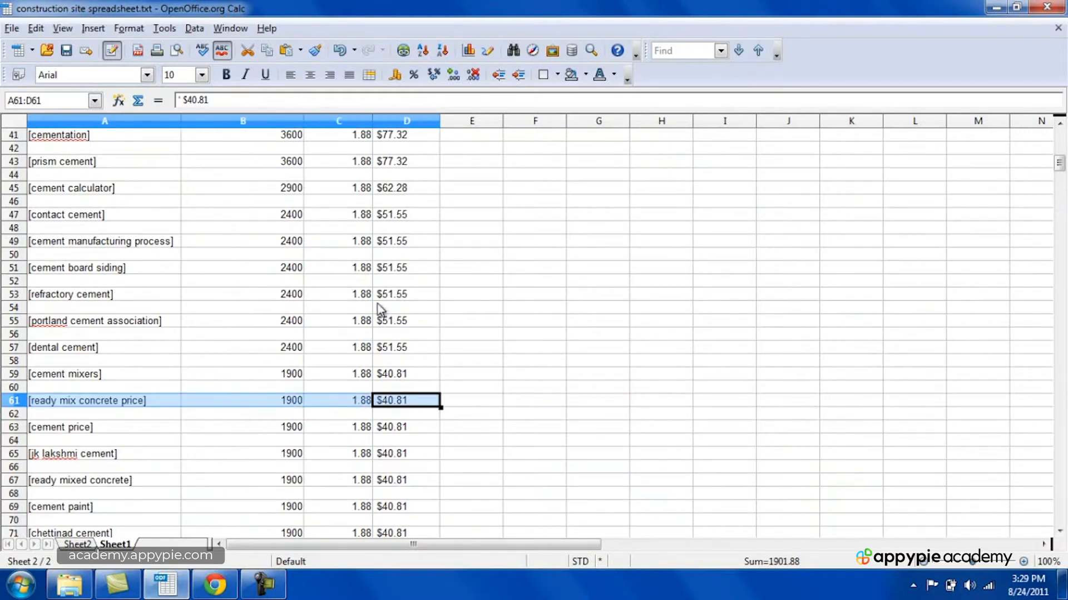
click(586, 75)
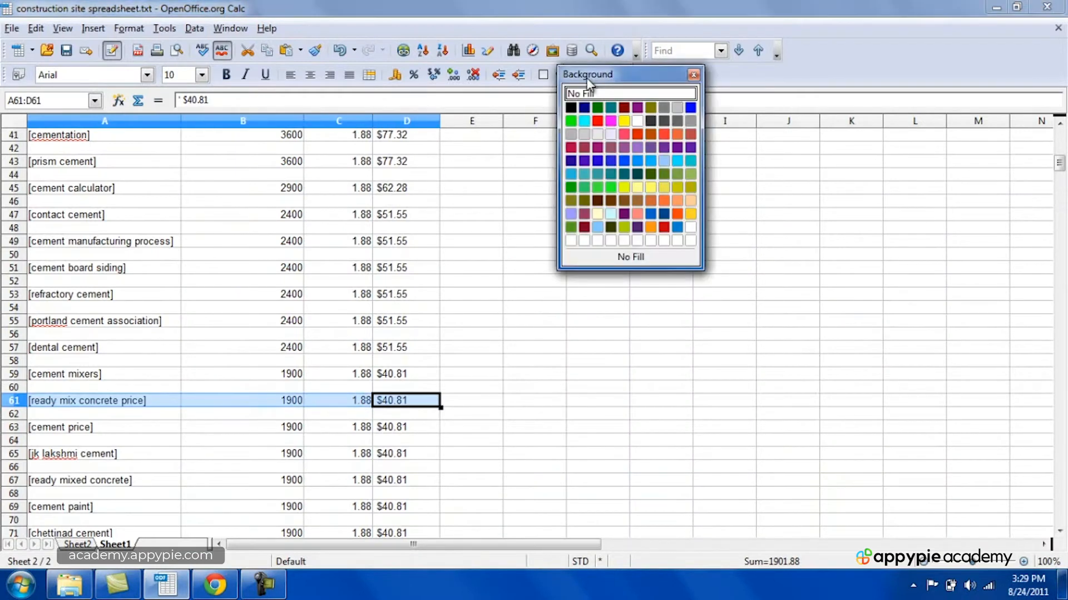
click(599, 123)
Look through the keywords below ready mix concrete price and settle on cement mixer shot in row 79
click(349, 454)
key(Down)
key(Down)
key(Down)
key(Down)
key(Down)
key(Down)
key(Down)
key(Down)
key(Down)
key(Down)
key(Down)
key(Down)
key(Down)
key(Down)
key(Down)
key(Down)
key(Down)
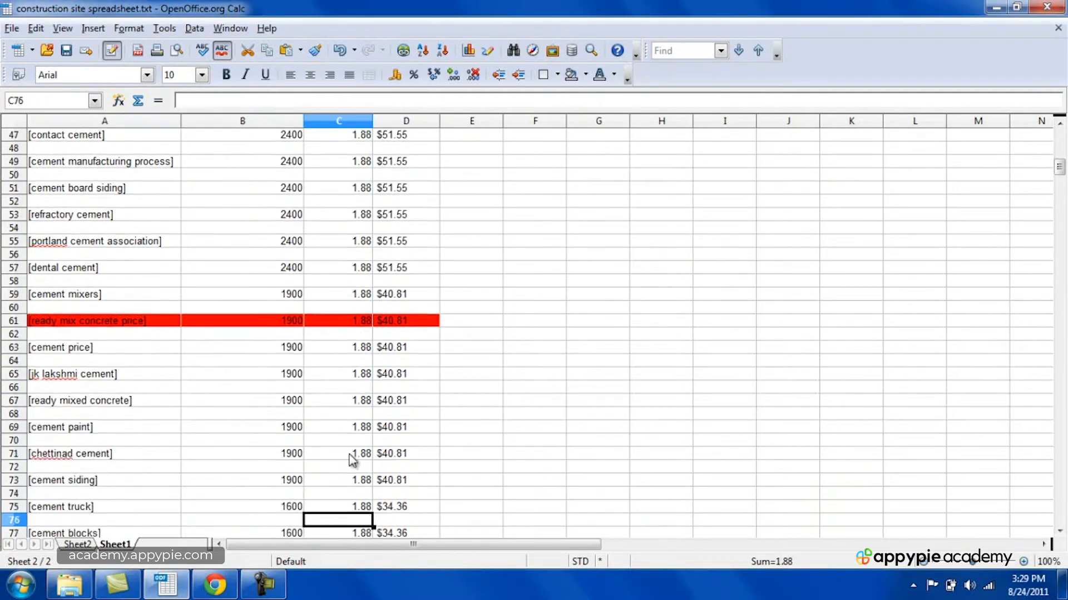
key(Up)
key(Up)
key(Up)
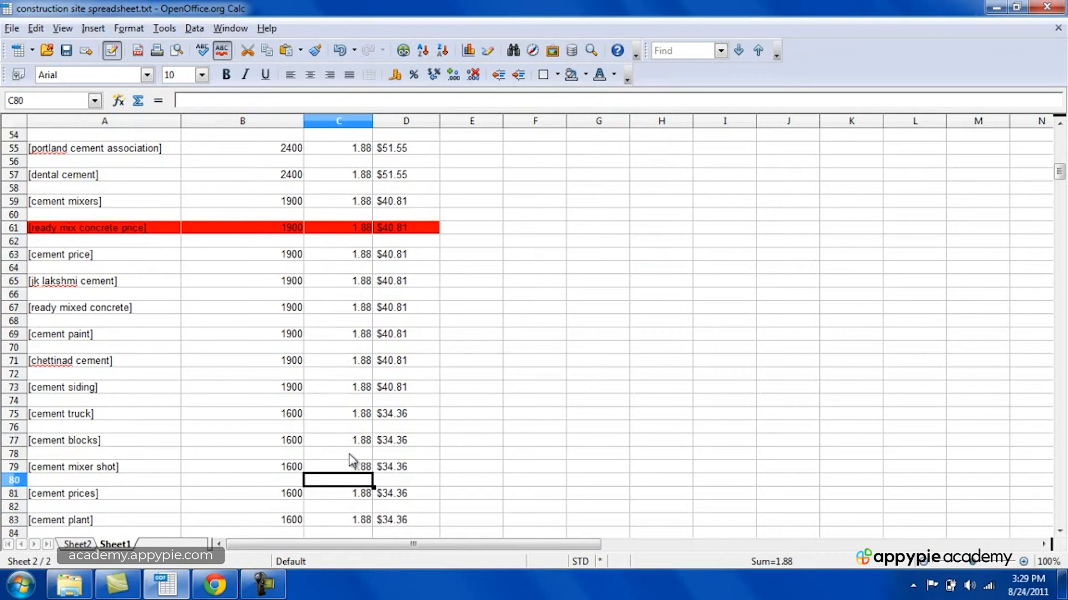
key(Left)
key(Left)
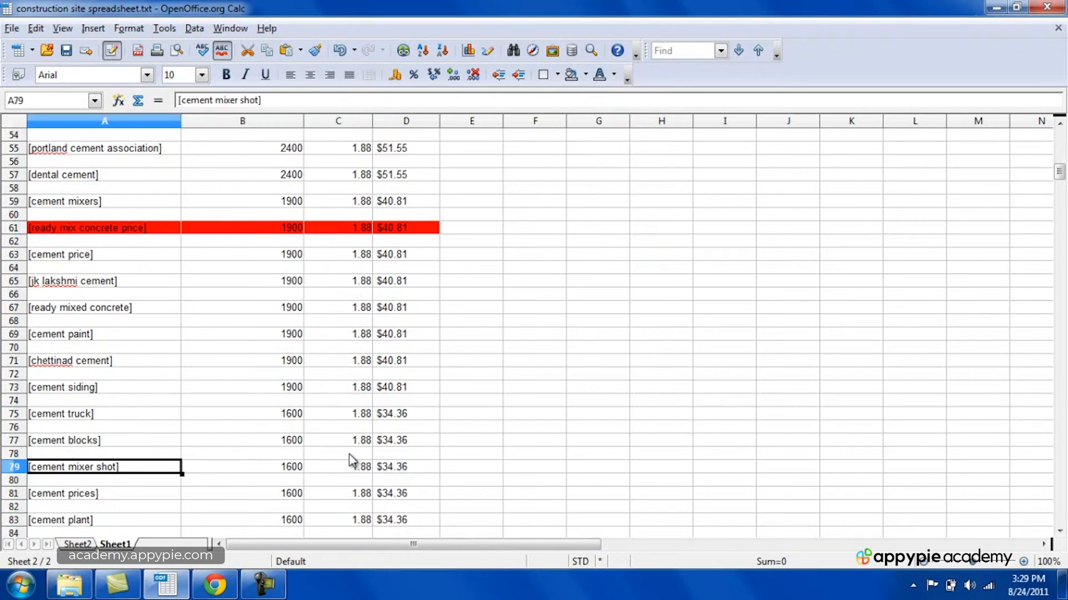
Switch to Chrome and search Google for cement mixer shot
click(214, 585)
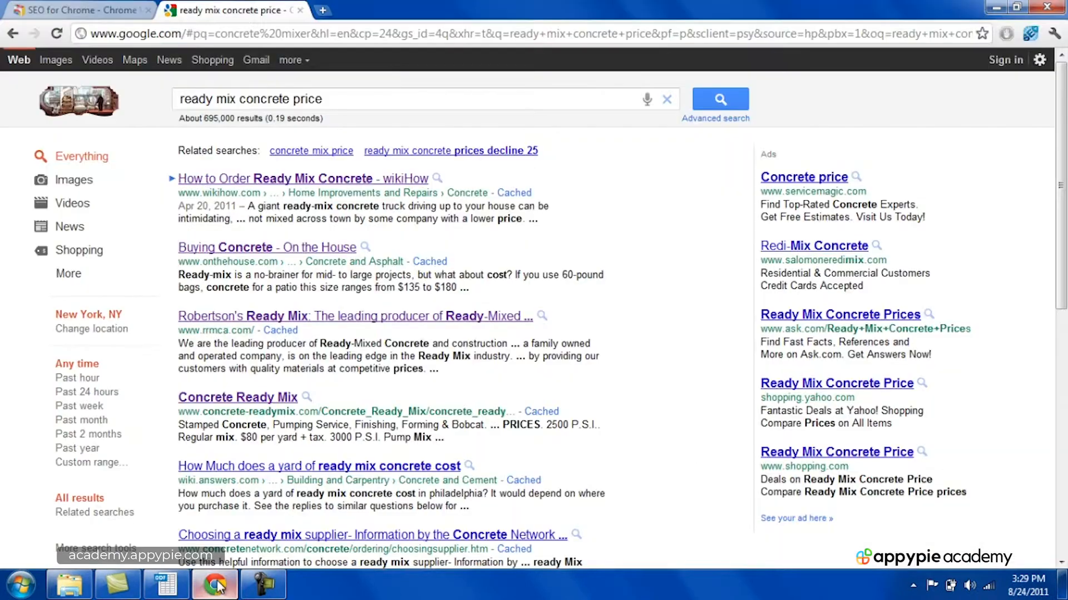
triple_click(350, 99)
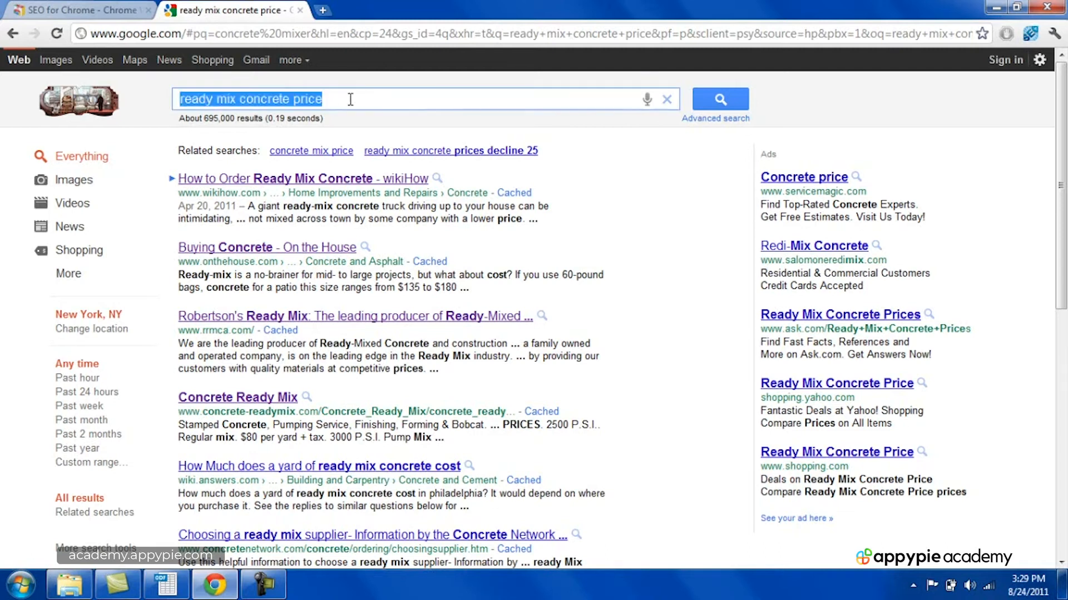
text(cement mixer )
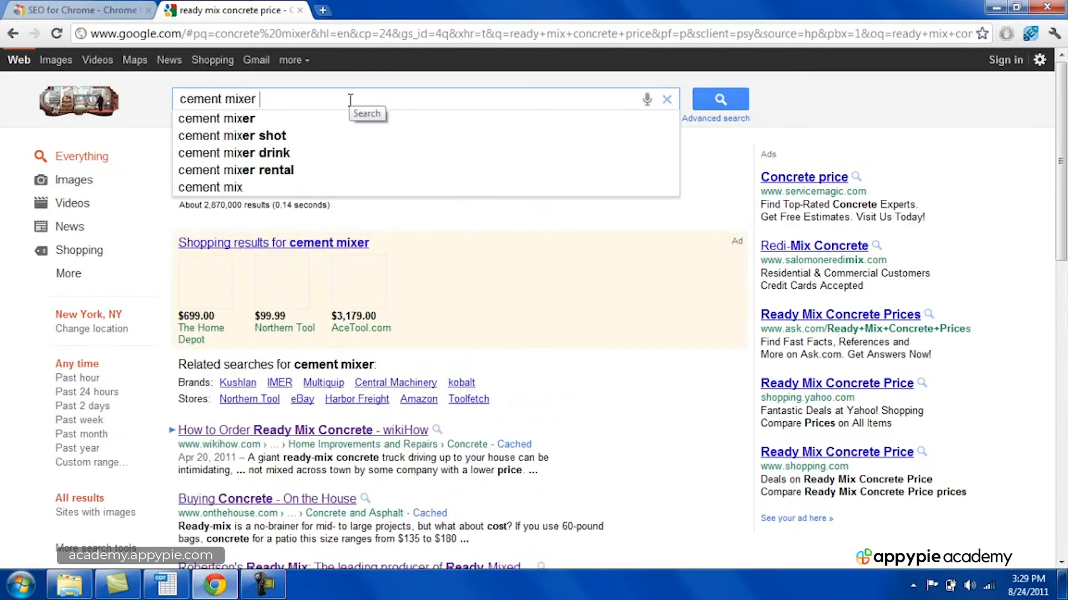
text(shot)
key(Return)
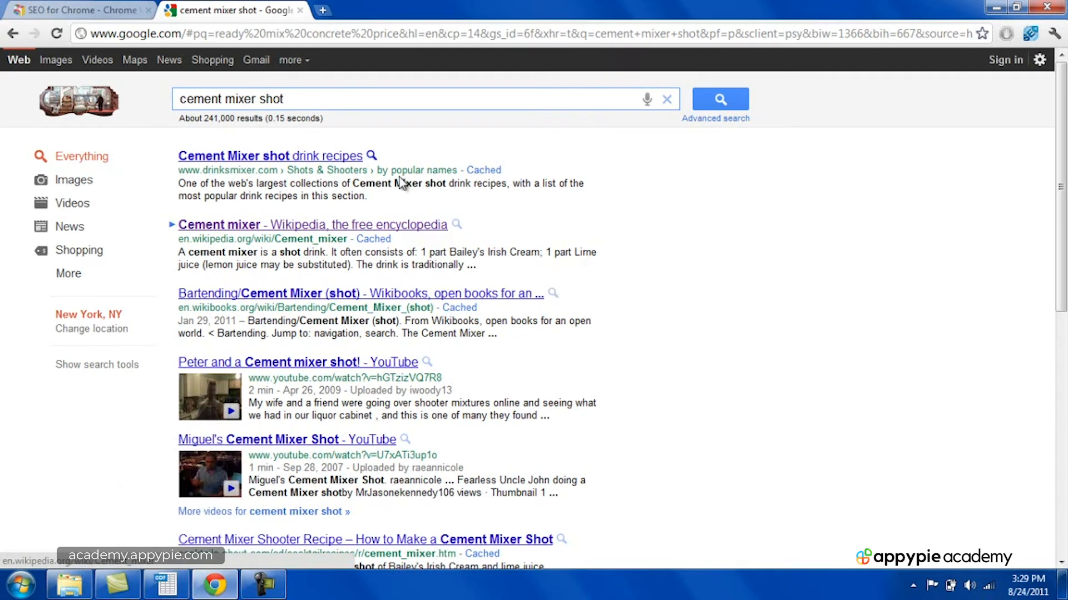
Switch to OpenOffice Calc and fill the cement mixer shot row, A79:D79, with yellow
click(166, 584)
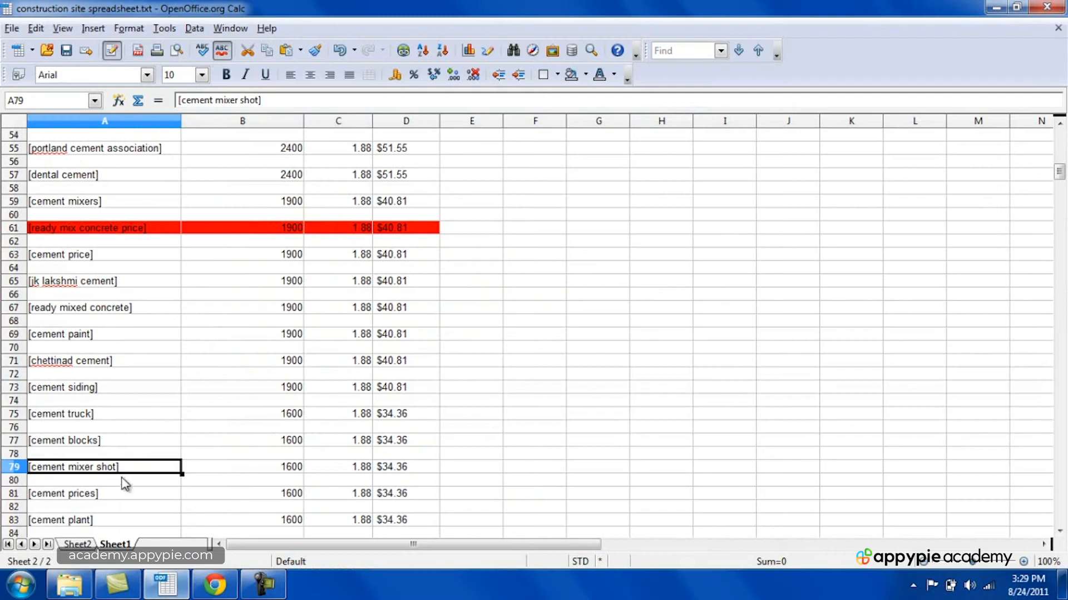
drag(155, 472, 382, 476)
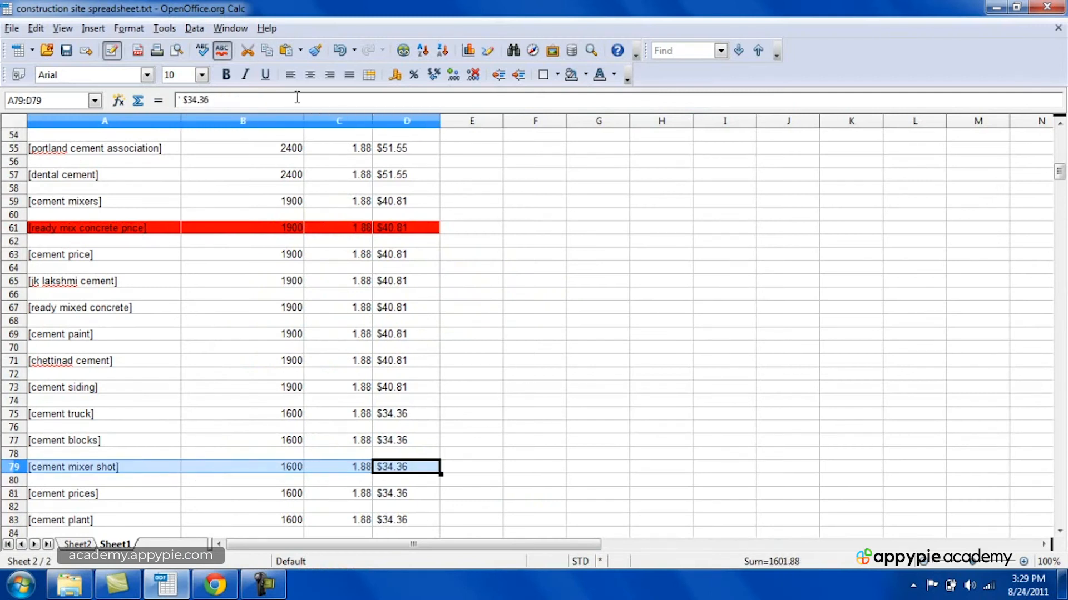
click(585, 76)
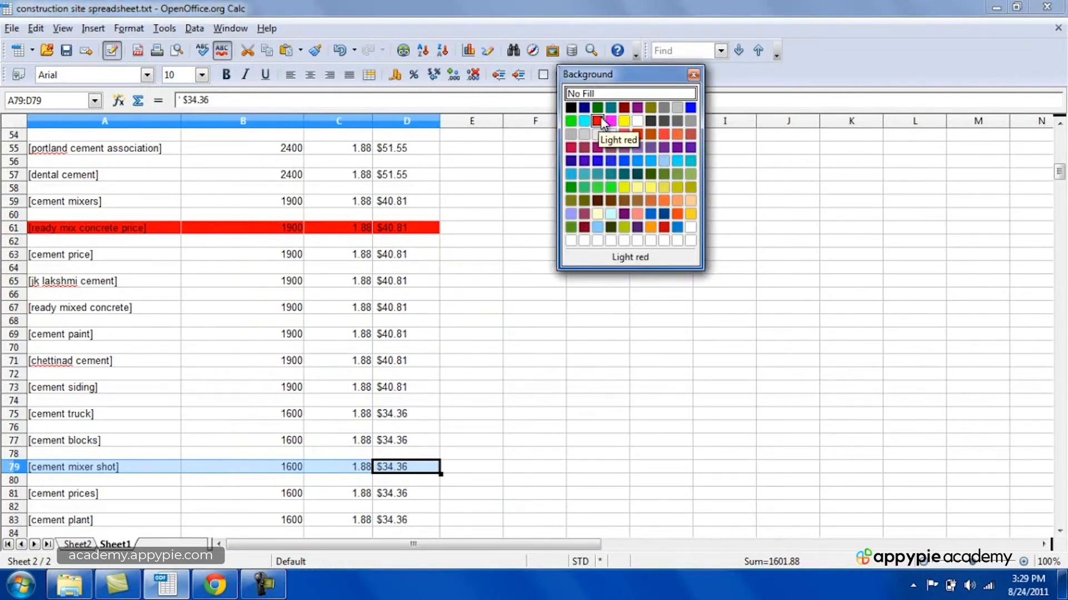
click(624, 188)
click(464, 473)
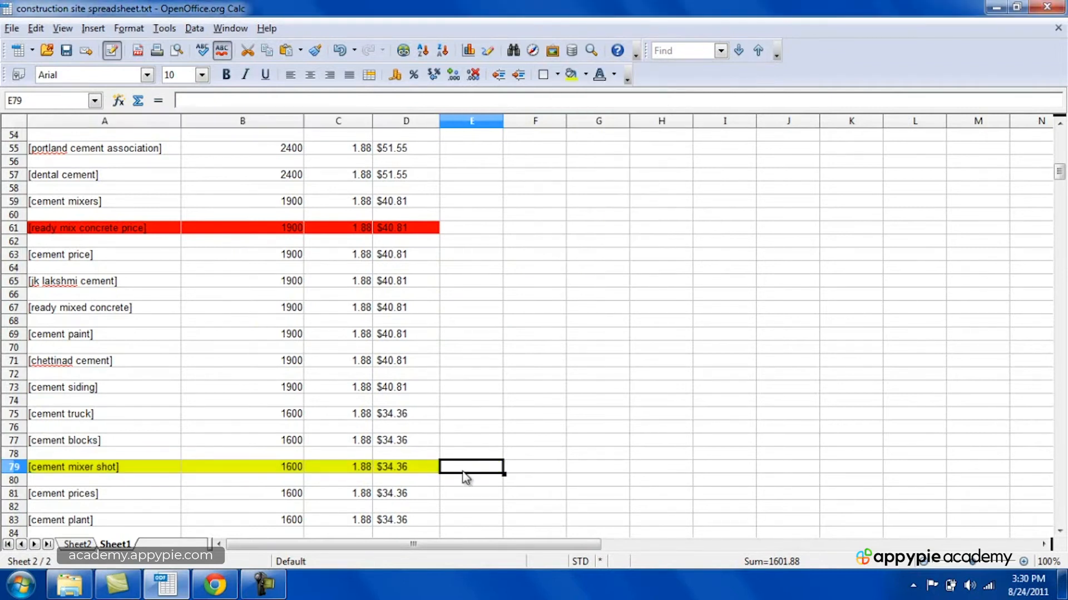
Look through the keywords below cement mixer shot and settle on fiber cement board in row 111
key(Down)
key(Down)
key(Up)
key(Left)
key(Left)
key(Left)
key(Left)
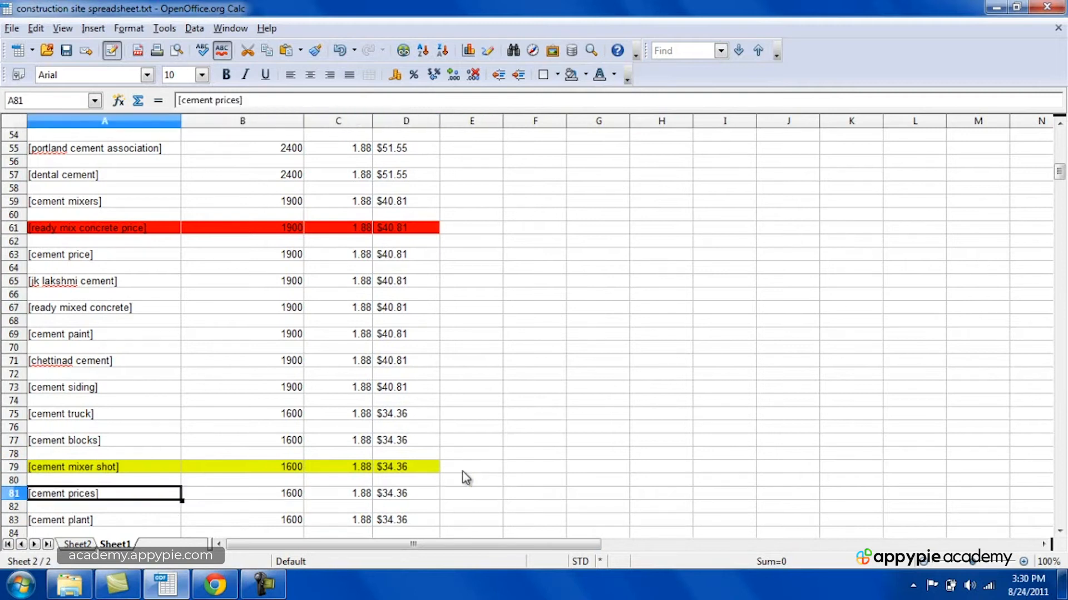
key(Down)
key(Down)
key(Down)
key(Down)
key(Down)
key(Down)
key(Down)
key(Down)
key(Down)
key(Down)
key(Down)
key(Down)
key(Down)
key(Down)
key(Down)
key(Down)
key(Down)
key(Down)
key(Down)
key(Down)
key(Down)
key(Down)
key(Down)
key(Down)
key(Down)
key(Down)
key(Down)
key(Down)
key(Down)
key(Down)
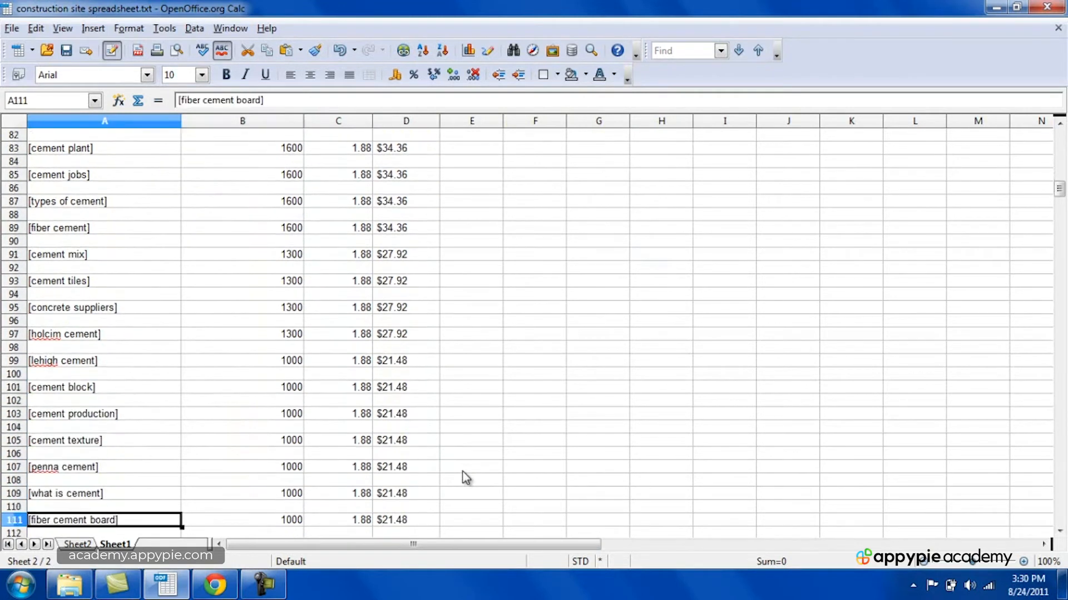
key(Down)
key(Up)
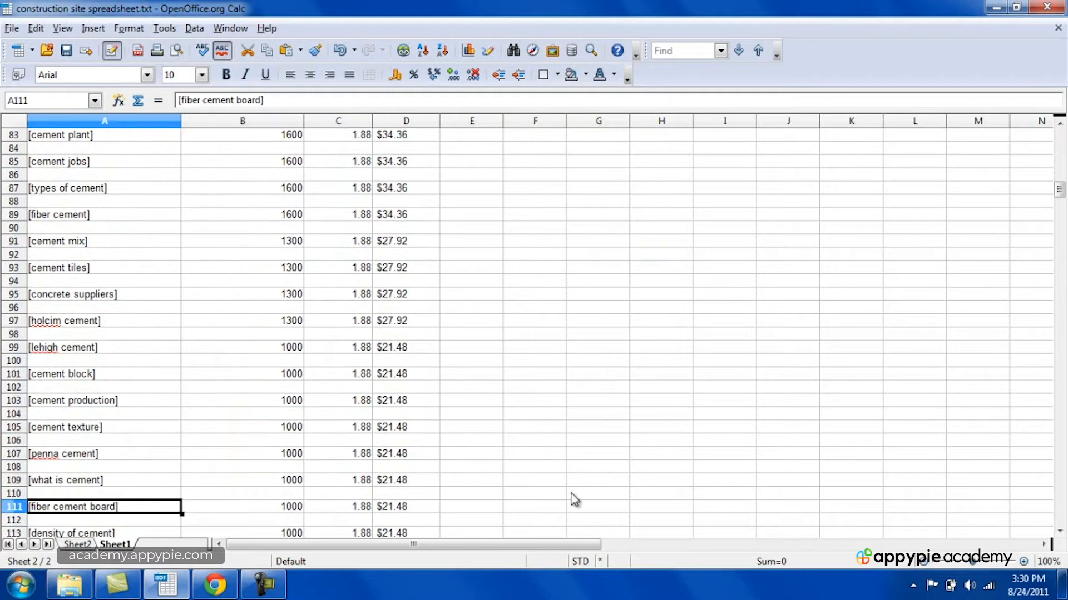
Switch to Chrome and search Google for fiber cement board
click(214, 584)
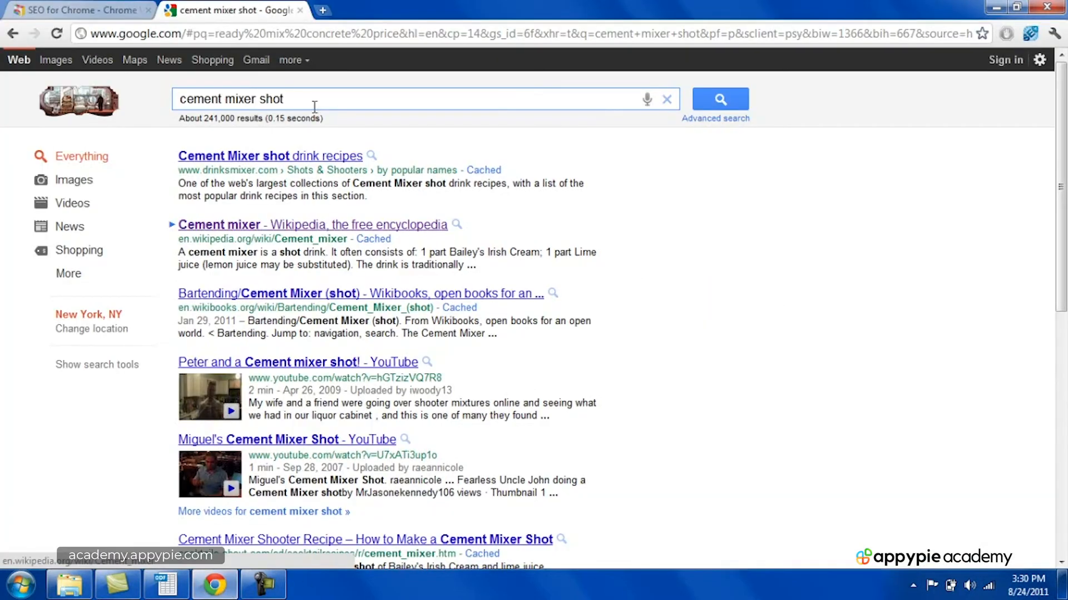
triple_click(313, 98)
text(fiber cement board)
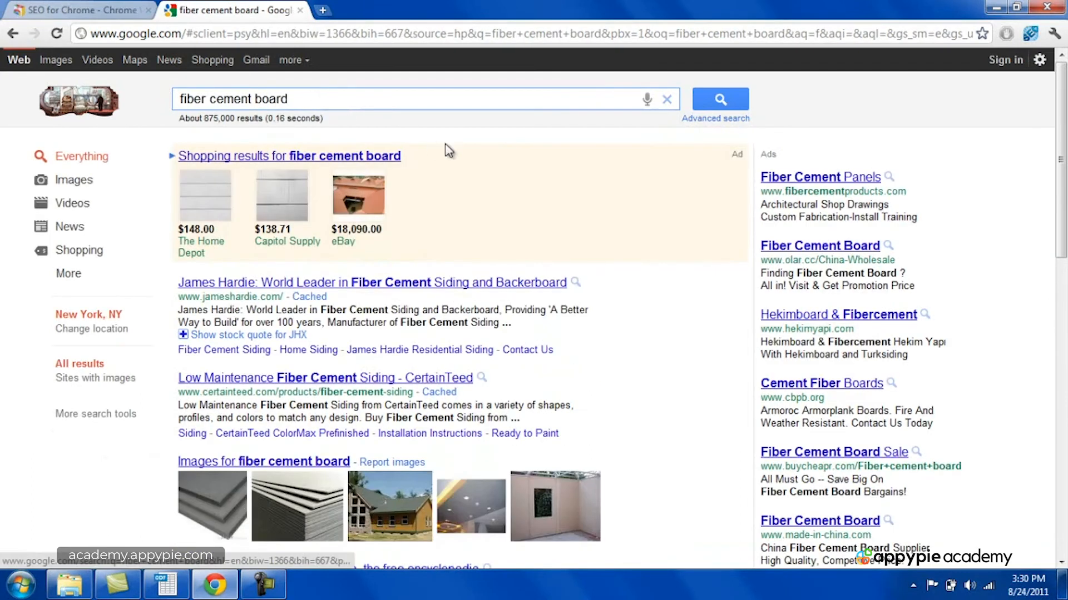
Open the James Hardie, CertainTeed, Wikipedia and Nichiha results for fiber cement board in new tabs and bring up the James Hardie site
right_click(371, 285)
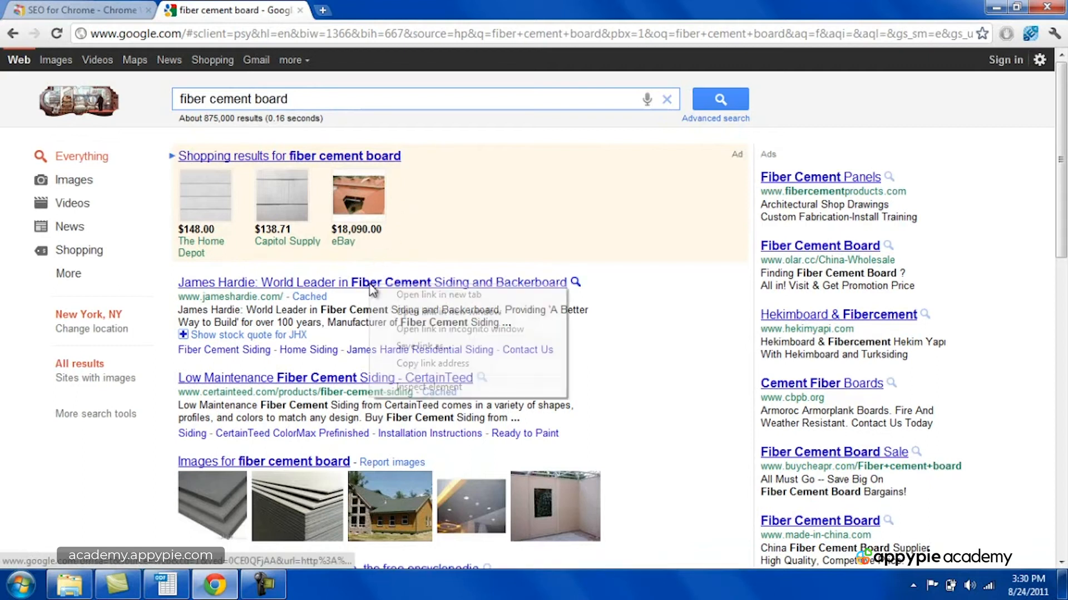
click(382, 296)
right_click(317, 384)
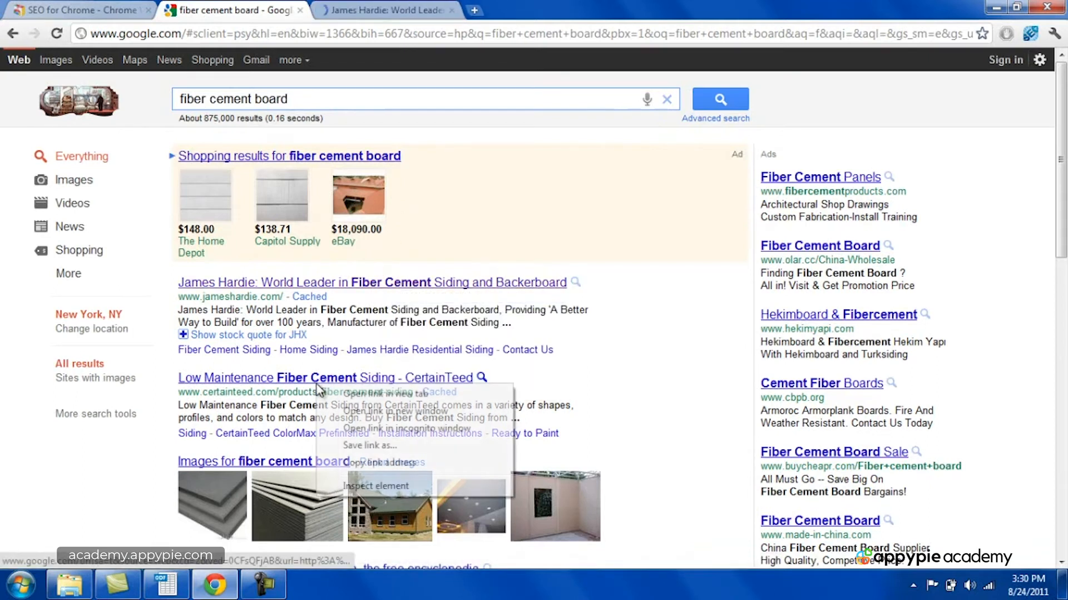
click(334, 395)
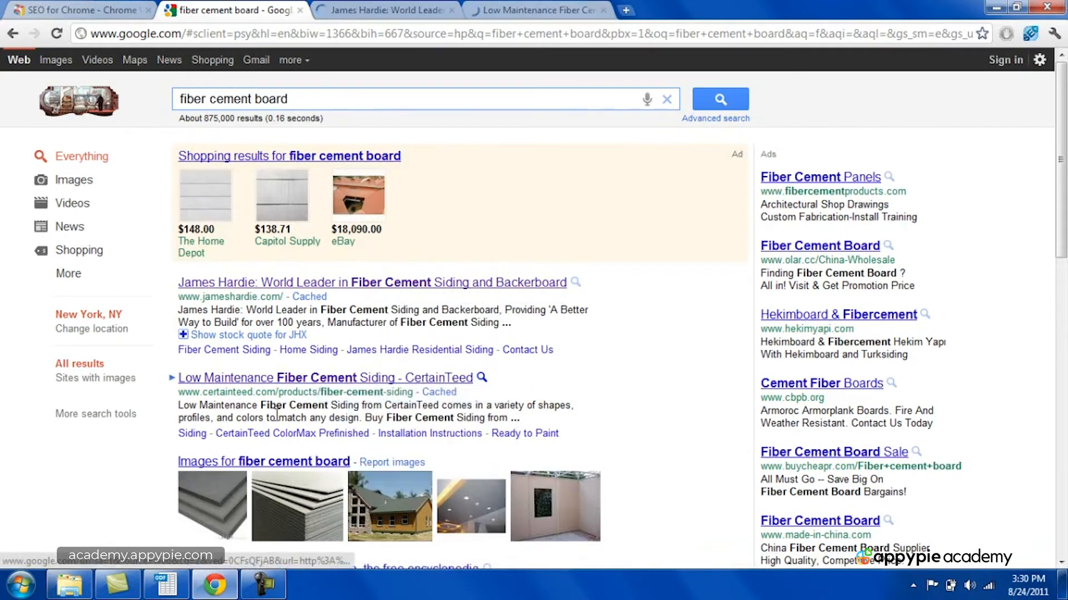
scroll(277, 414, down, 4)
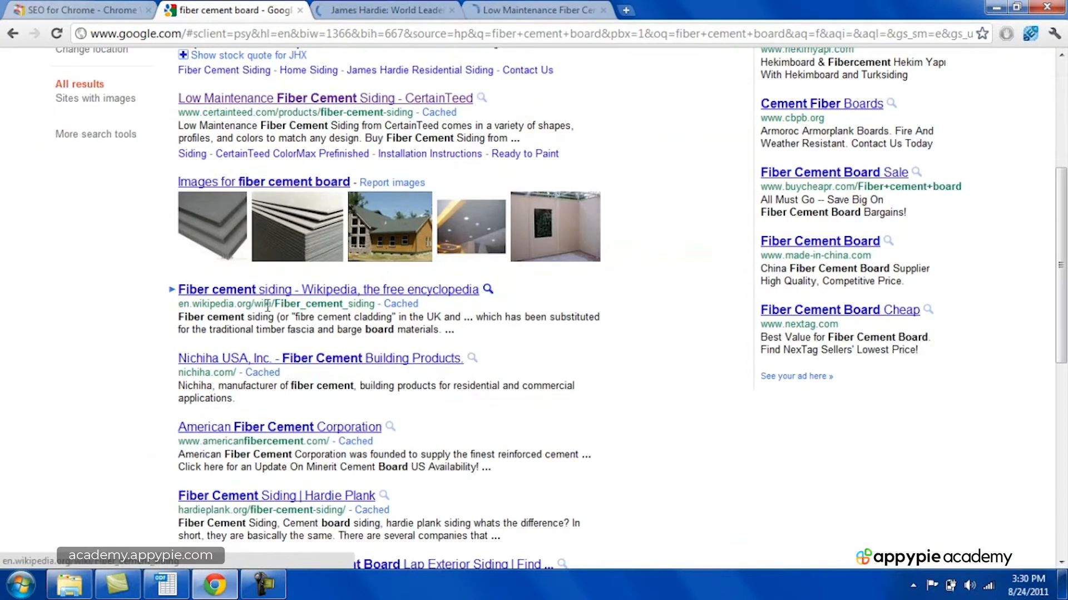
right_click(263, 297)
click(278, 308)
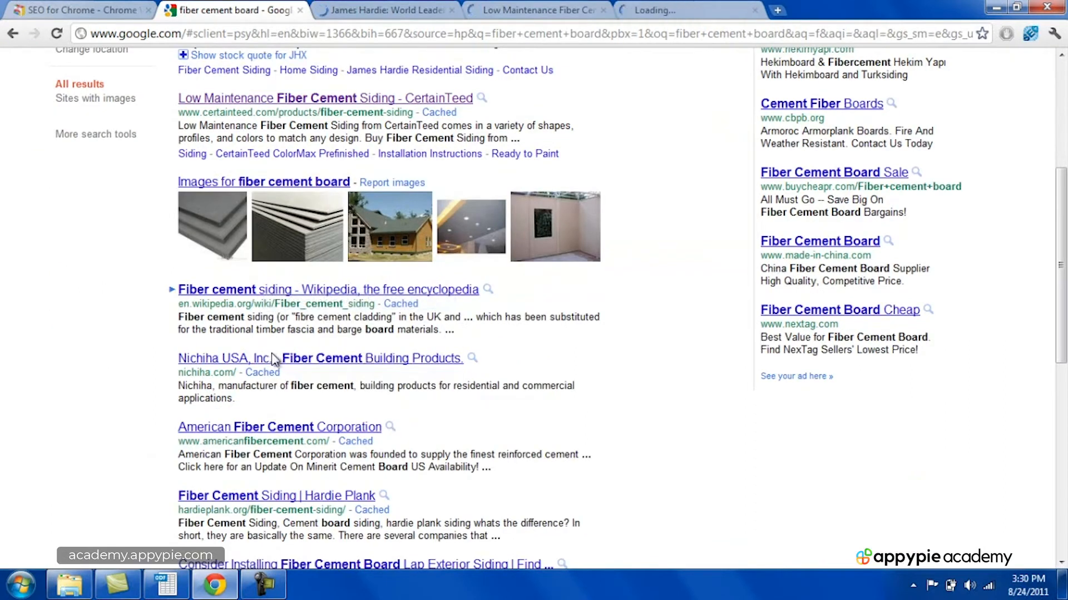
right_click(300, 367)
click(334, 368)
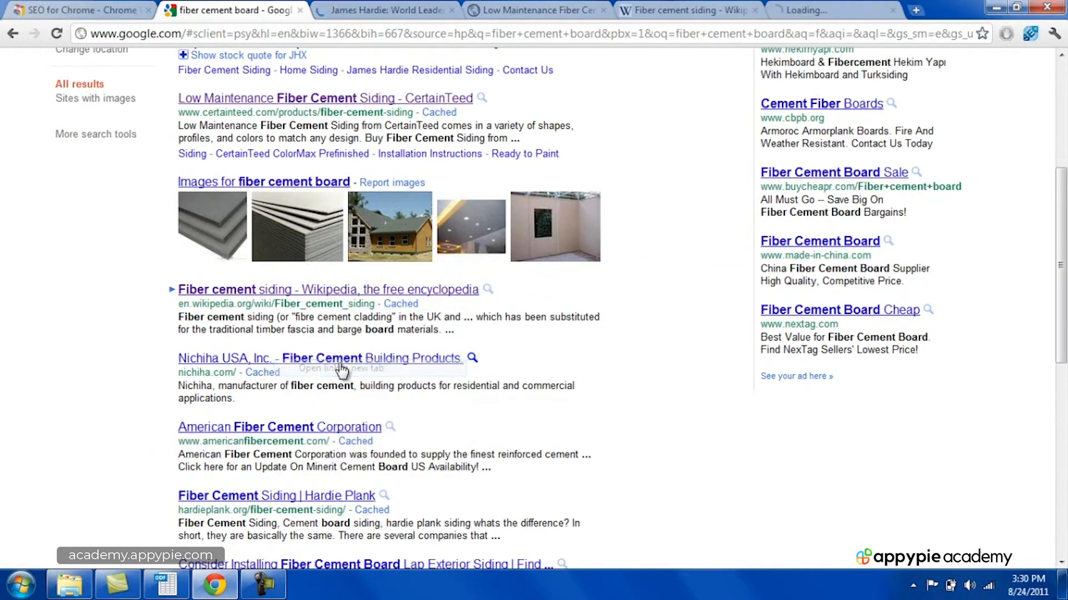
click(345, 7)
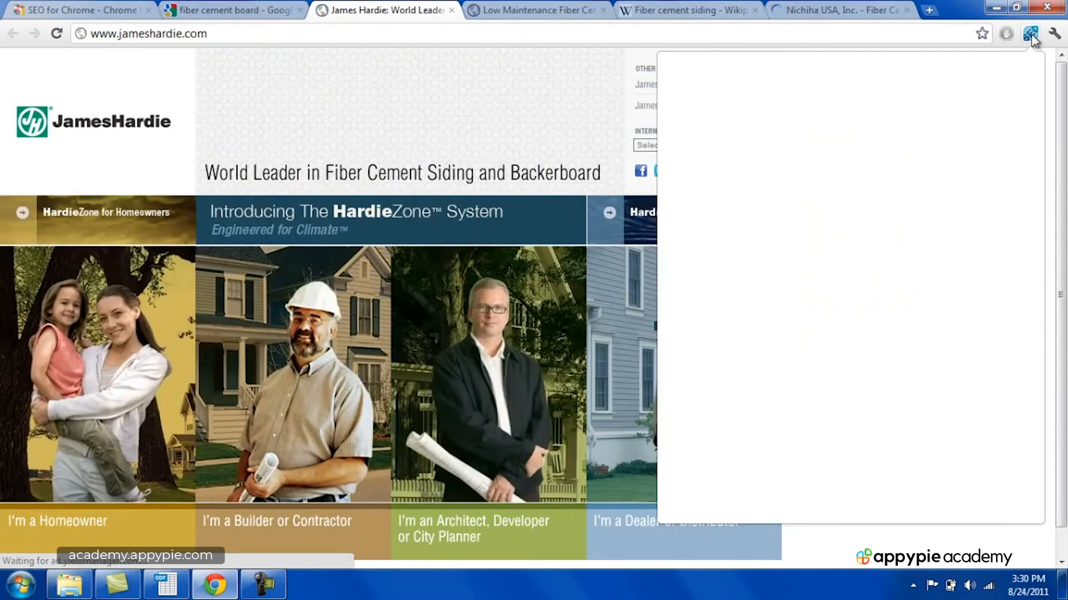
Check the SEO for Chrome statistics of the James Hardie, CertainTeed, Wikipedia and Nichiha pages in turn
click(1030, 35)
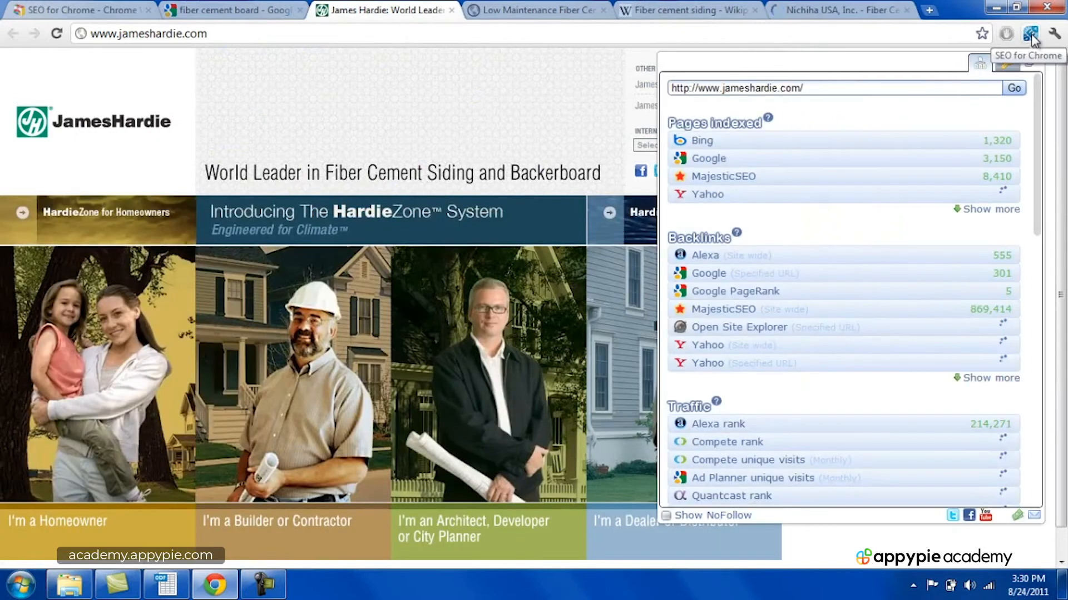
click(533, 10)
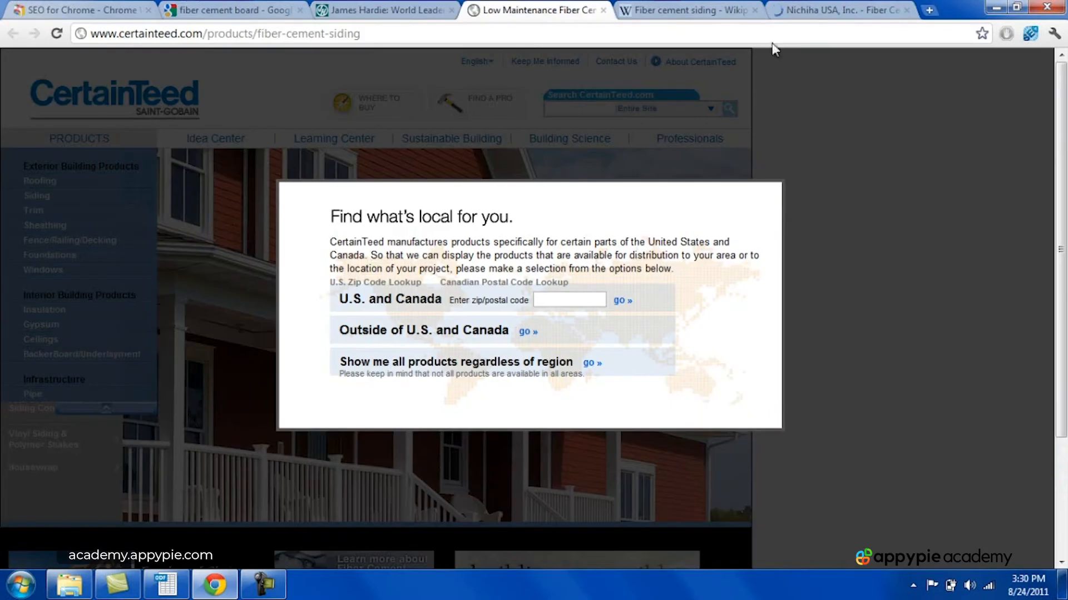
click(1030, 35)
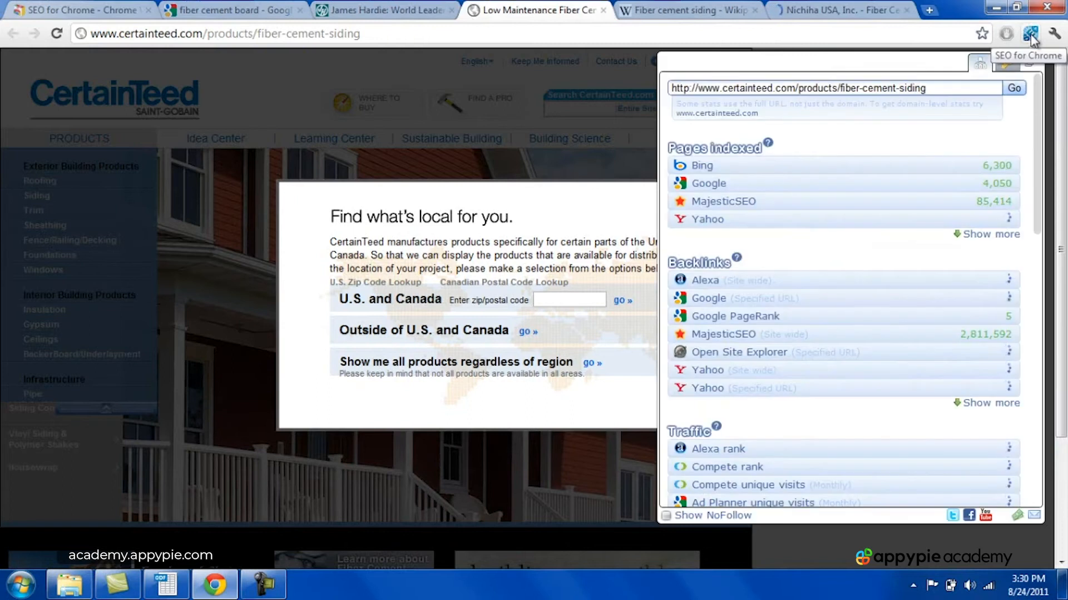
click(688, 14)
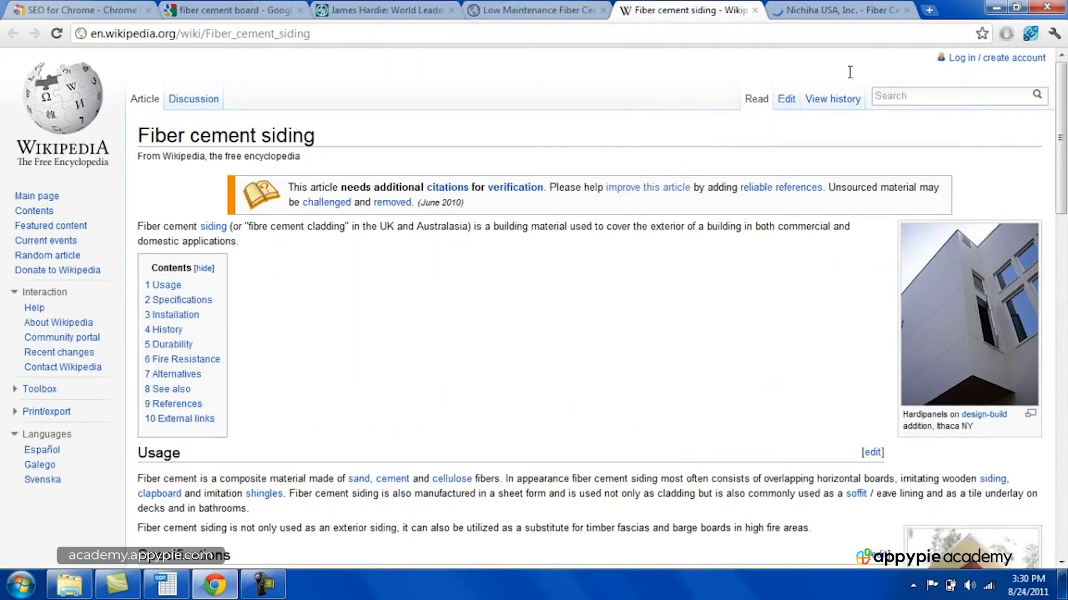
click(1035, 38)
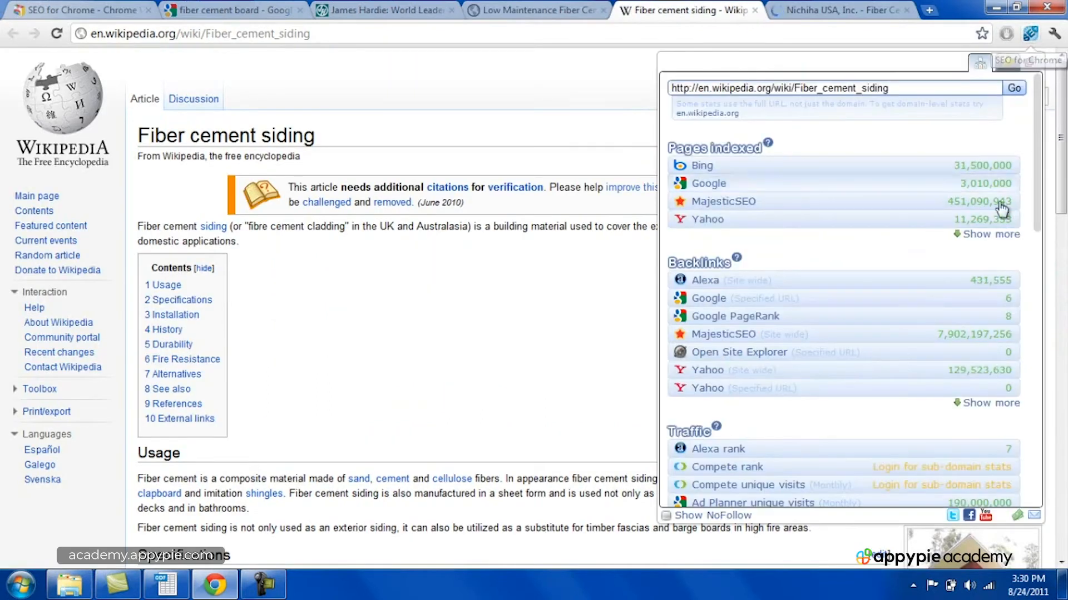
click(832, 8)
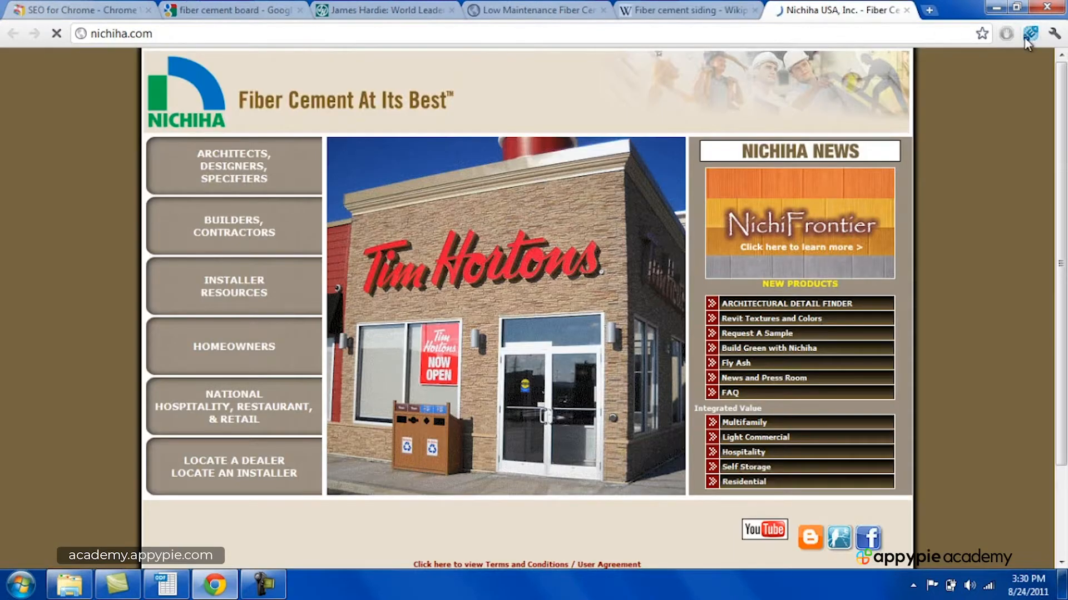
click(1029, 35)
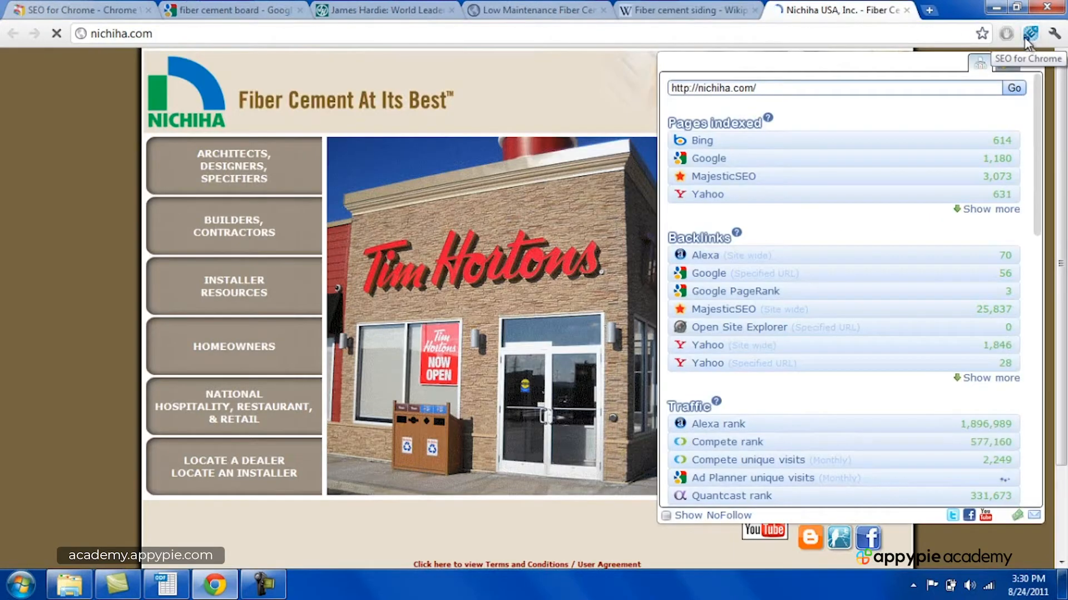
Close the Nichiha, Wikipedia, CertainTeed and James Hardie tabs to return to the fiber cement board search results
click(907, 10)
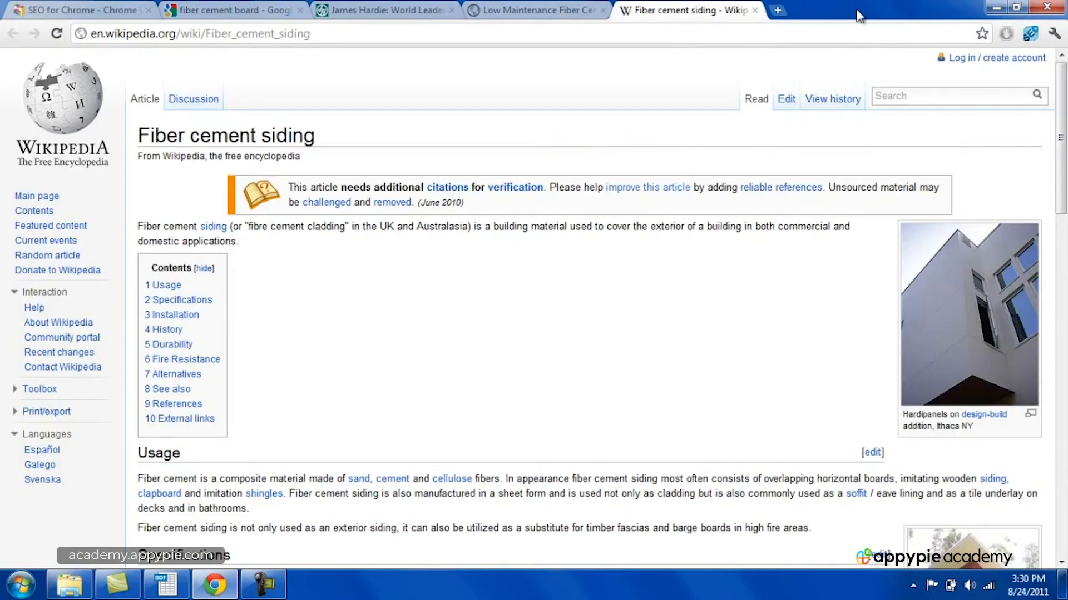
click(756, 10)
click(604, 10)
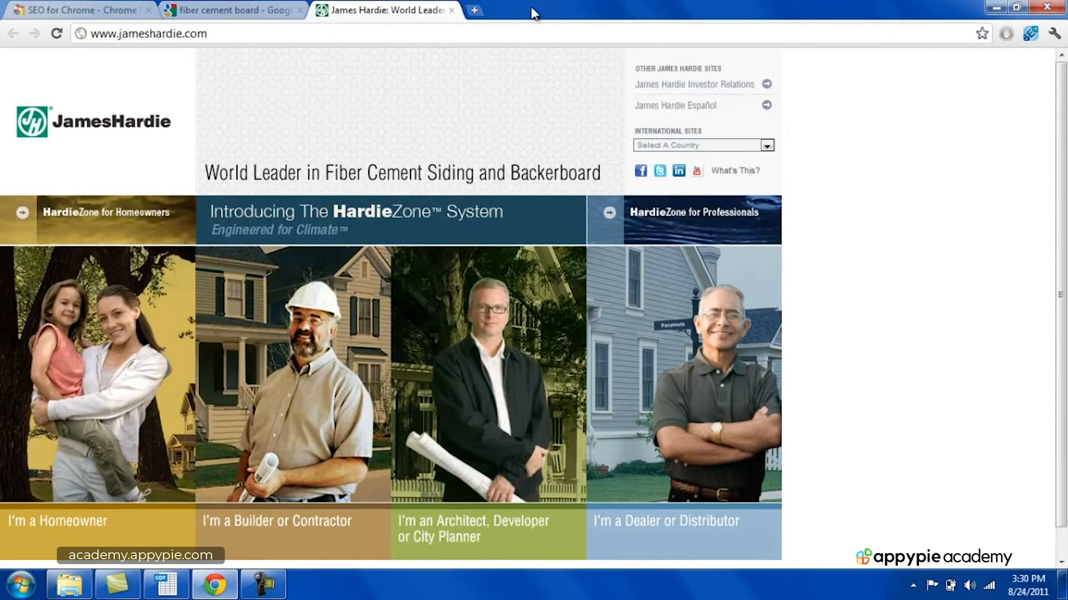
click(452, 10)
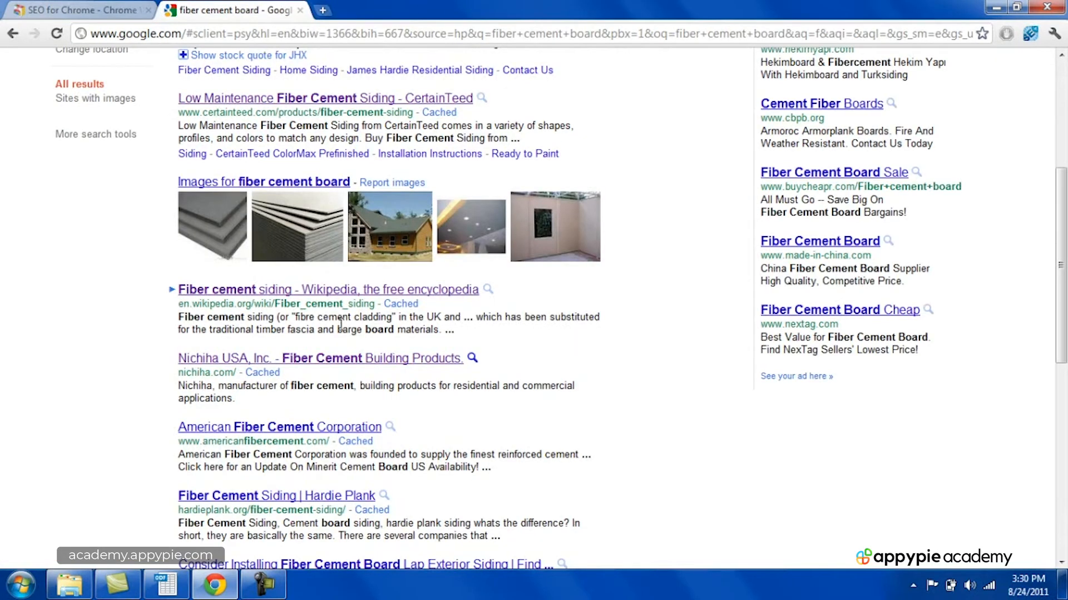
Switch to OpenOffice Calc and fill the fiber cement board row, A111:D111, with red
click(167, 583)
drag(140, 506, 388, 510)
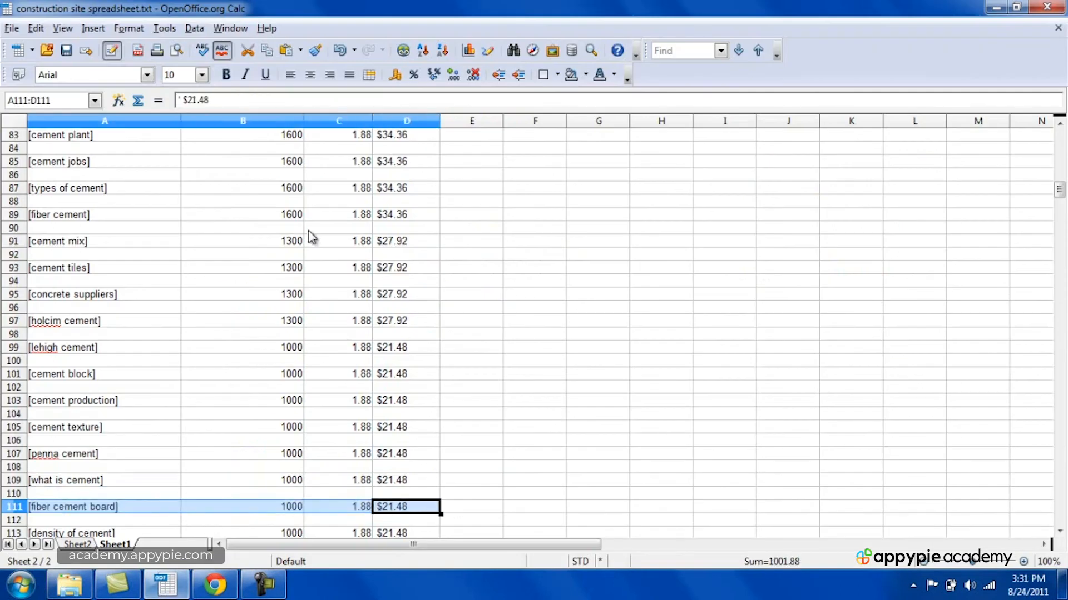
click(585, 74)
click(596, 120)
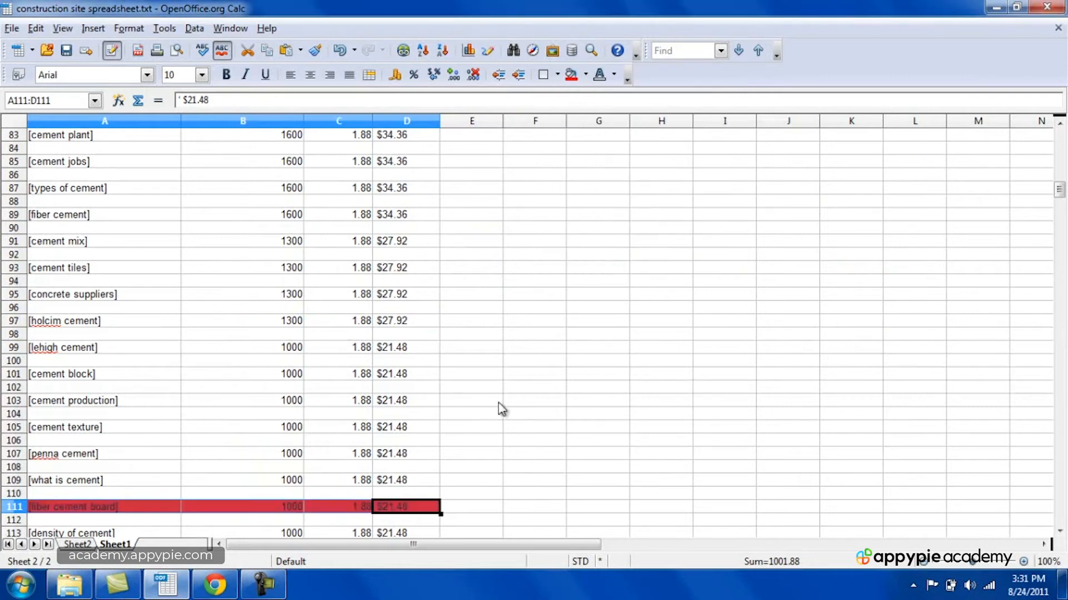
Look through the keywords below fiber cement board, down to blue circle cement in row 117
click(460, 463)
key(Down)
key(Down)
key(Down)
key(Down)
key(Down)
key(Down)
key(Down)
key(Down)
key(Down)
key(Down)
key(Down)
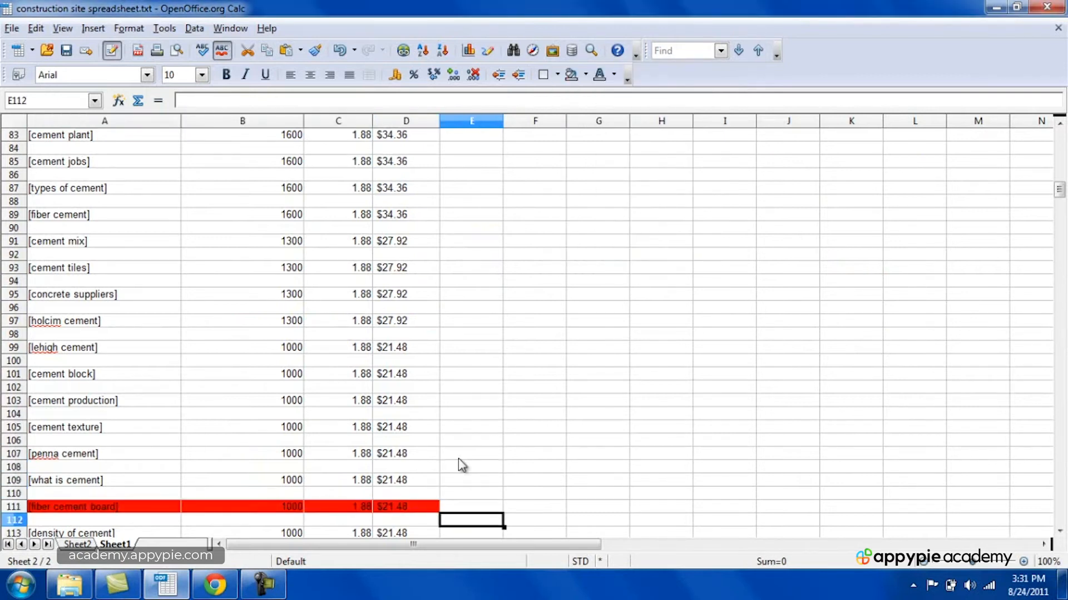
key(Down)
key(Down)
key(Down)
key(Up)
key(Up)
key(Up)
key(Up)
key(Up)
key(Up)
key(Up)
key(Up)
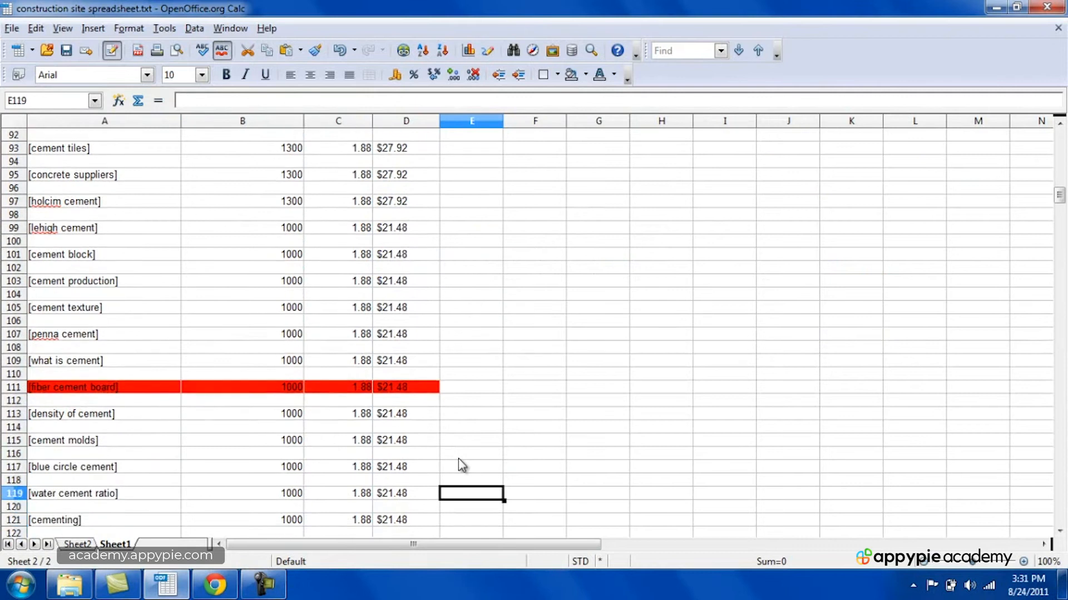
key(Left)
key(Left)
key(Left)
key(Left)
key(Down)
key(Down)
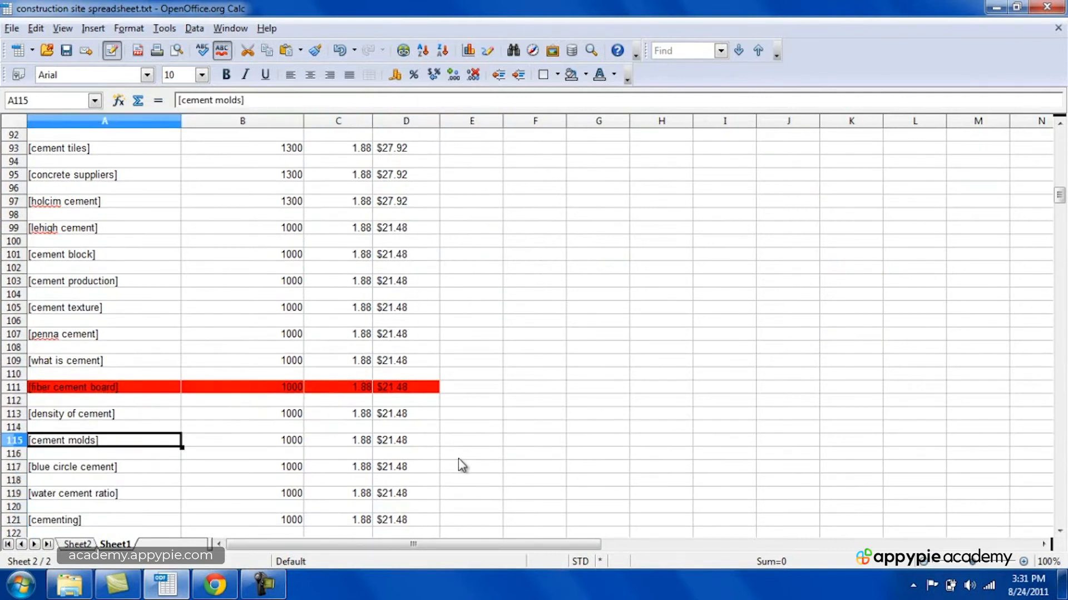
key(Down)
key(Down)
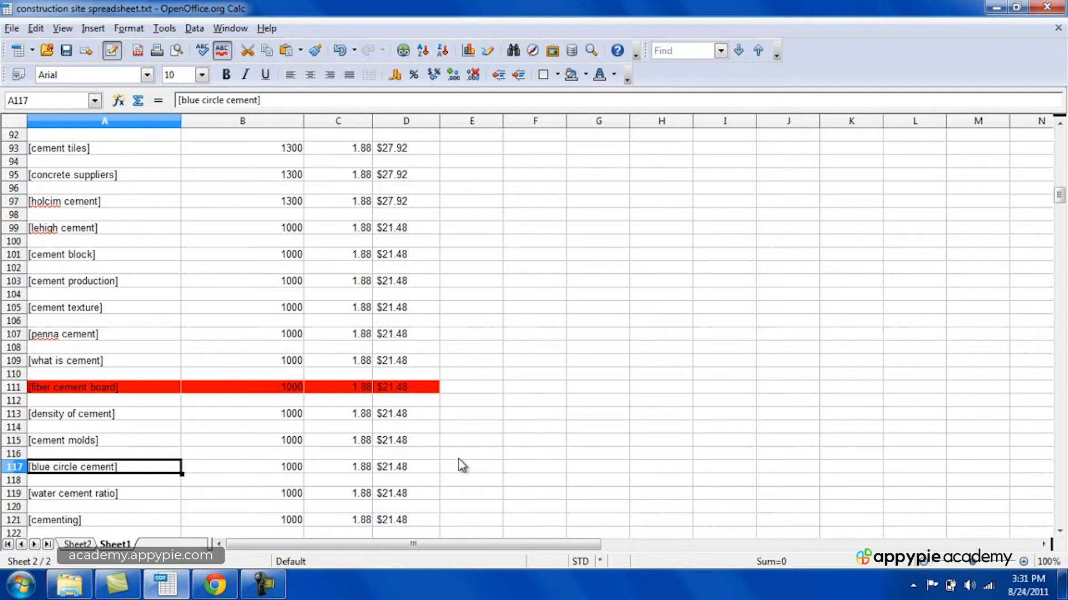
Examine the further keywords down to mixing cement in row 129, then settle on blue circle cement in A117
key(Down)
key(Down)
key(Down)
key(Down)
key(Down)
key(Down)
key(Down)
key(Down)
key(Down)
key(Down)
key(Down)
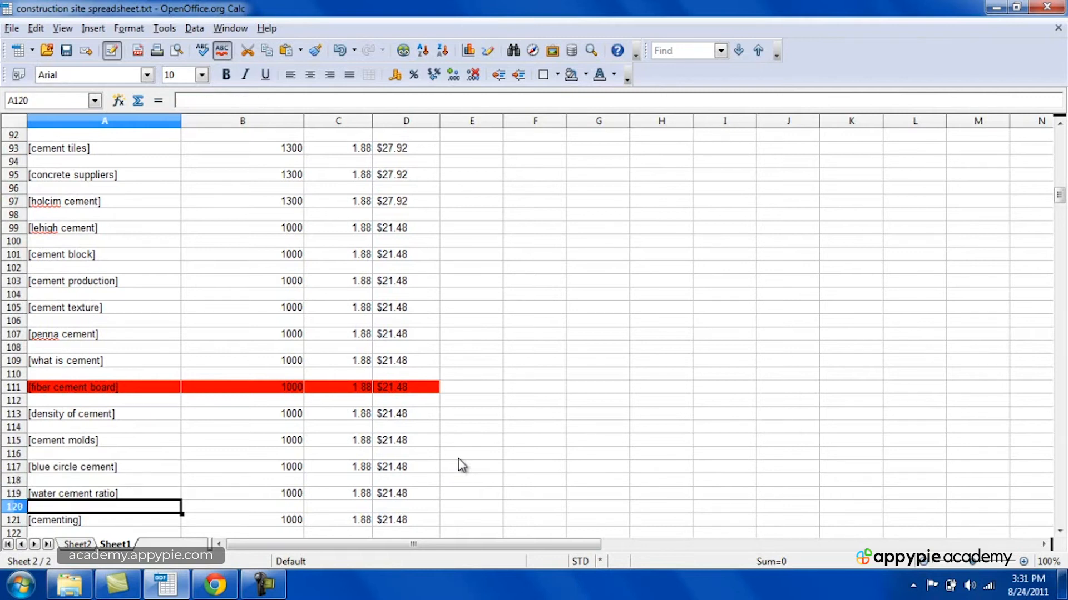
key(Down)
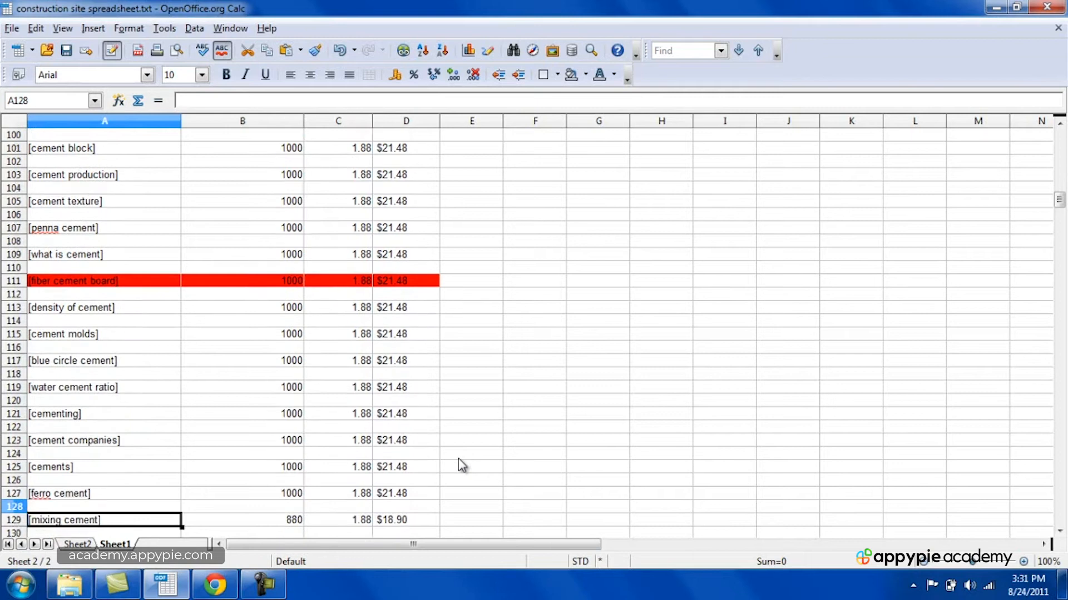
key(Up)
key(Up)
key(Up)
key(Up)
key(Up)
key(Up)
key(Up)
key(Up)
key(Up)
key(Up)
key(Up)
key(Up)
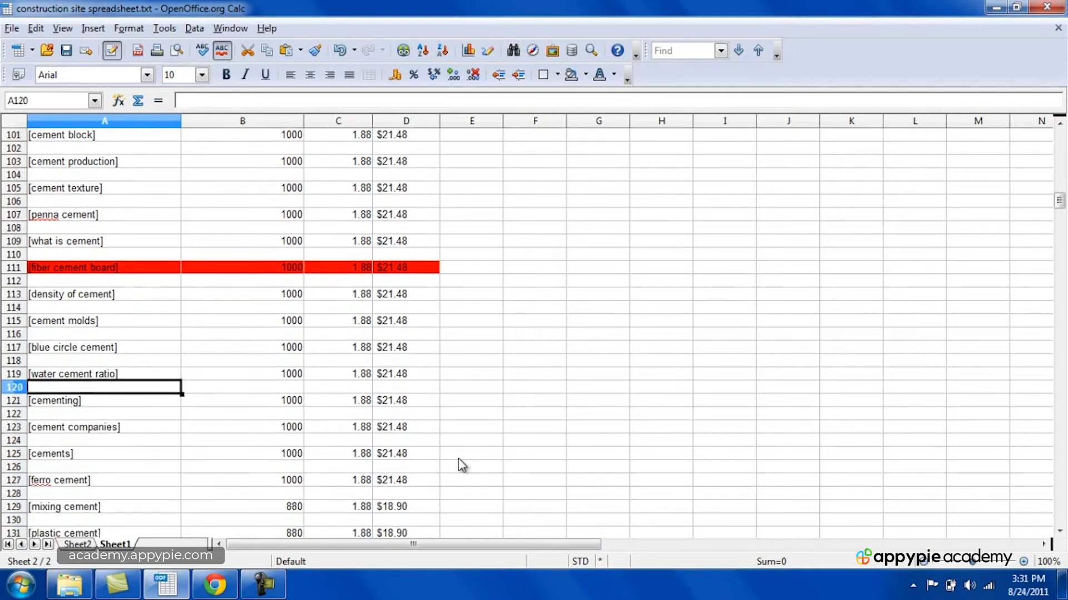
key(Right)
key(Right)
key(Right)
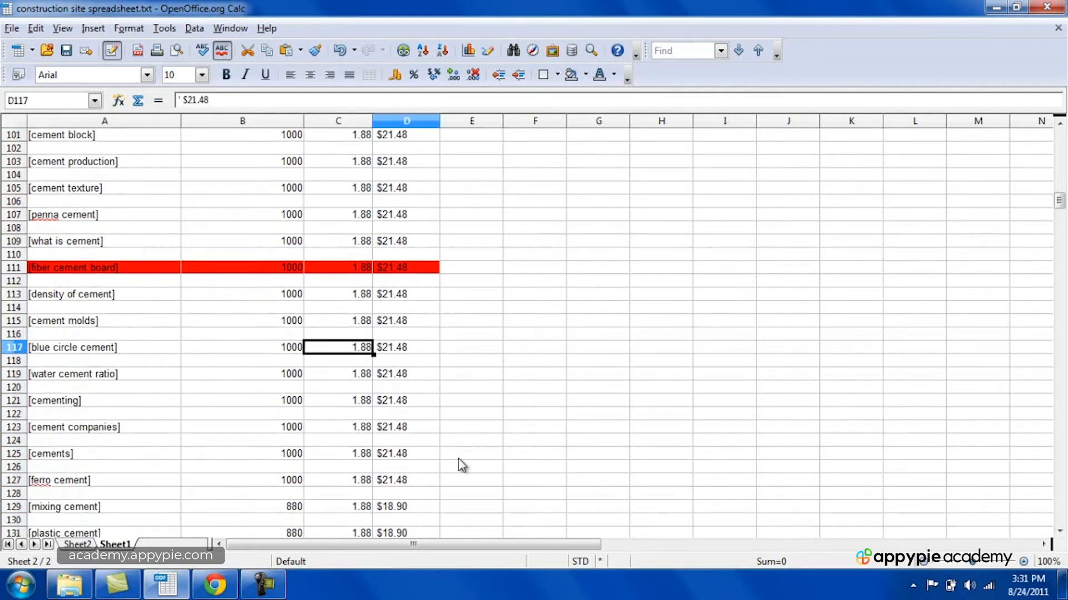
key(Left)
key(Left)
key(Left)
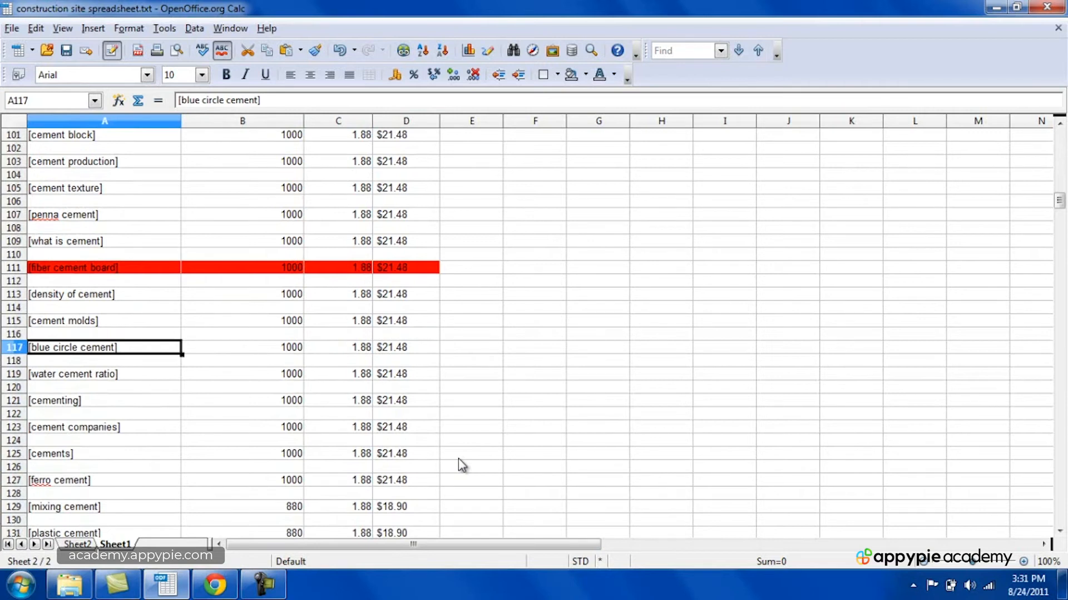
Switch to Chrome and search Google for blue circle cement
click(214, 585)
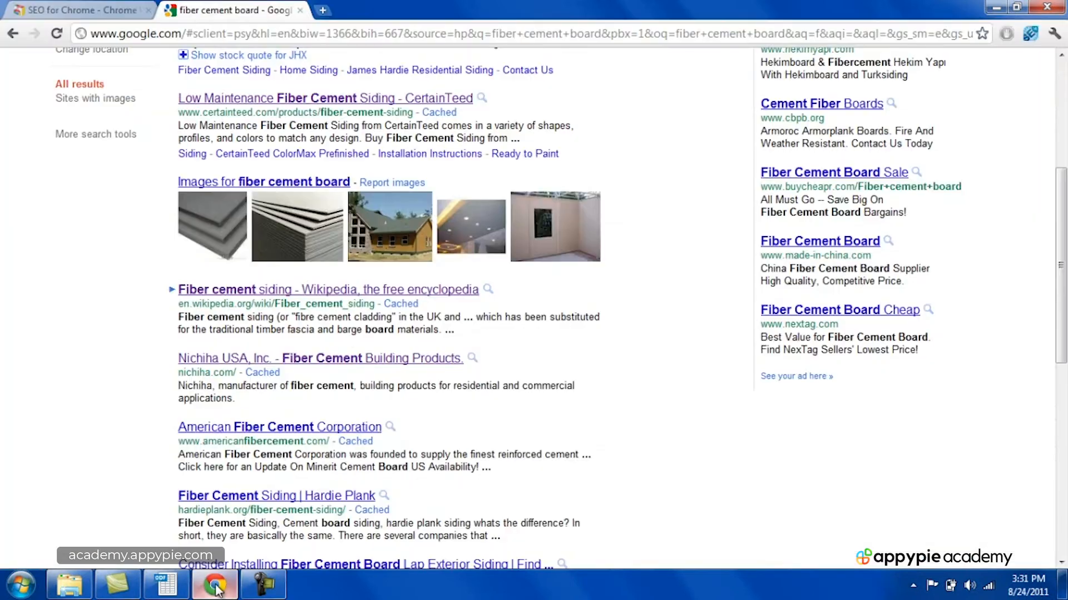
click(1065, 94)
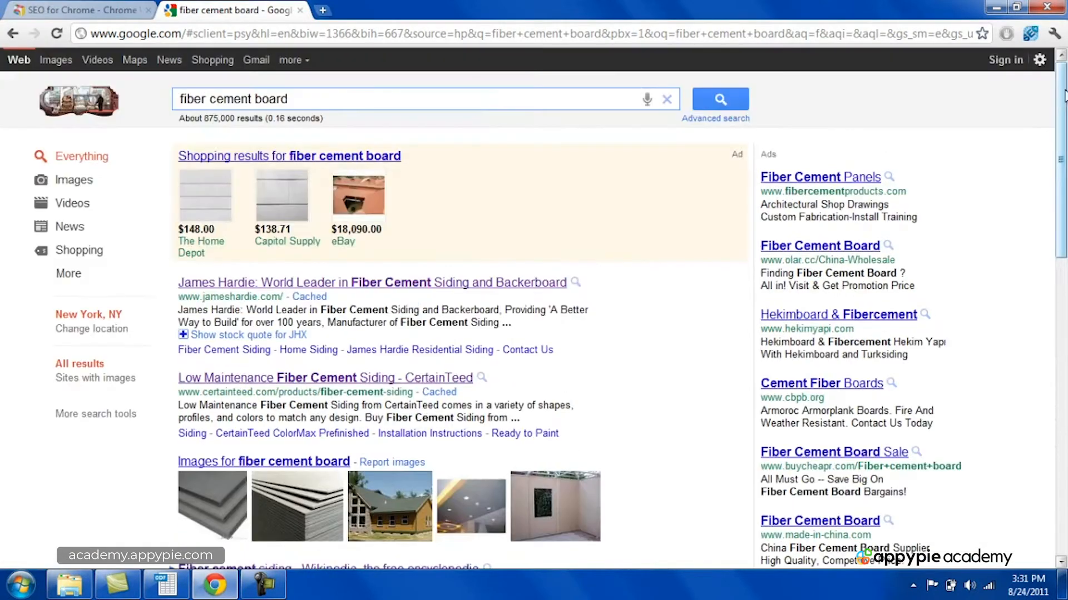
triple_click(447, 95)
text(blue circle cement)
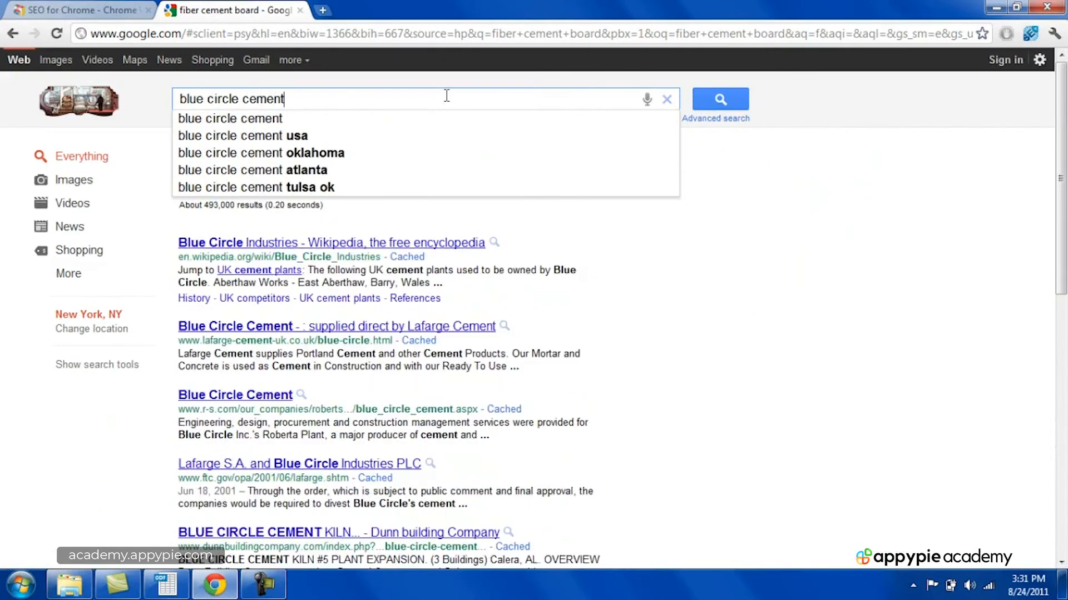
key(Return)
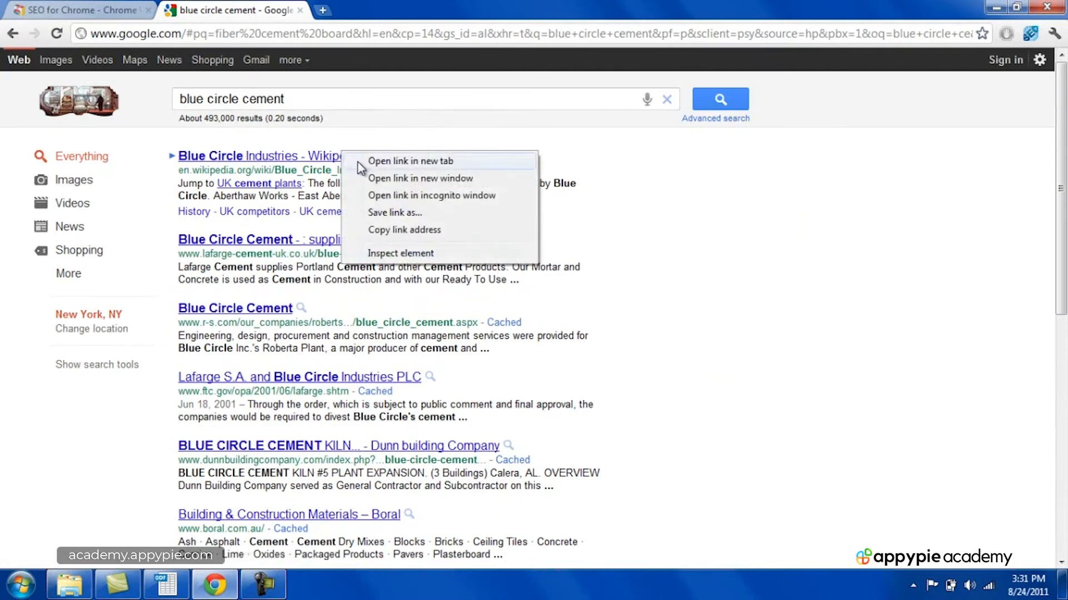
Open the top four blue circle cement results in new tabs and bring up Wikipedia's Blue Circle Industries article
click(362, 162)
right_click(339, 240)
click(348, 248)
right_click(257, 310)
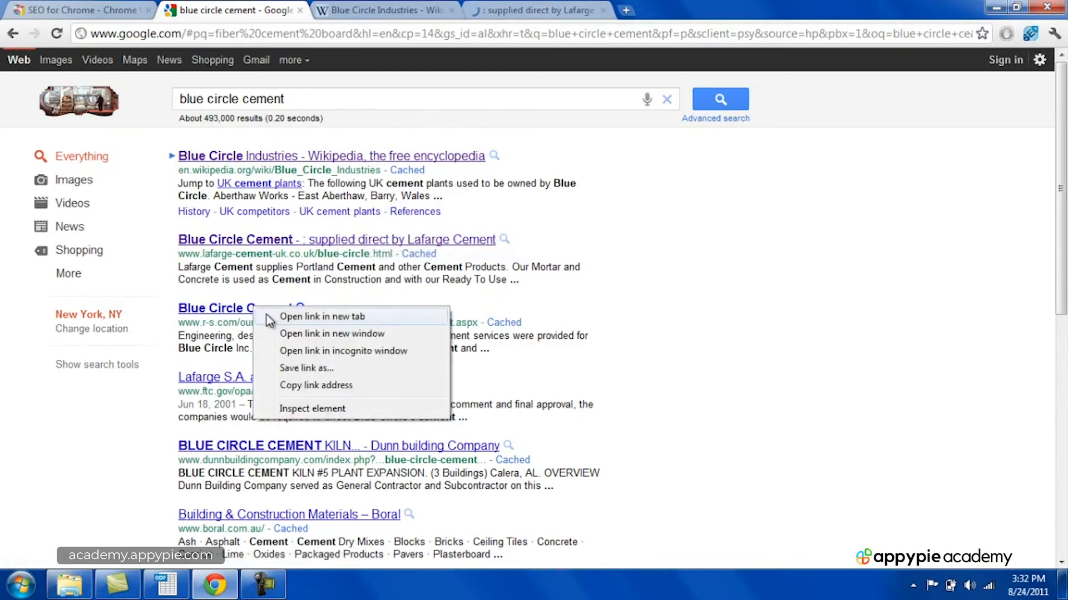
click(266, 314)
right_click(269, 380)
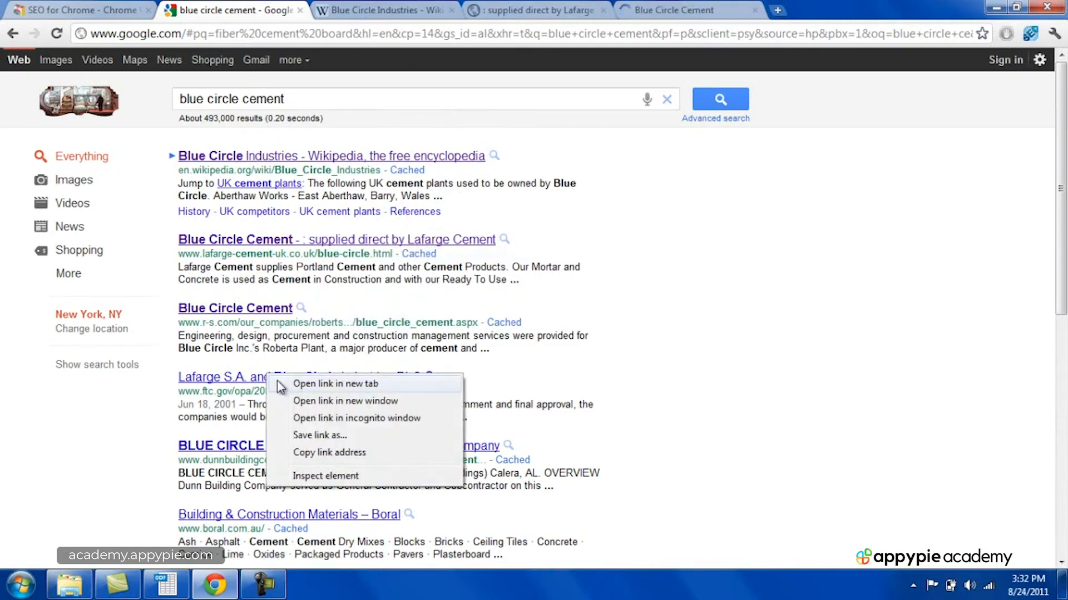
click(300, 384)
click(362, 4)
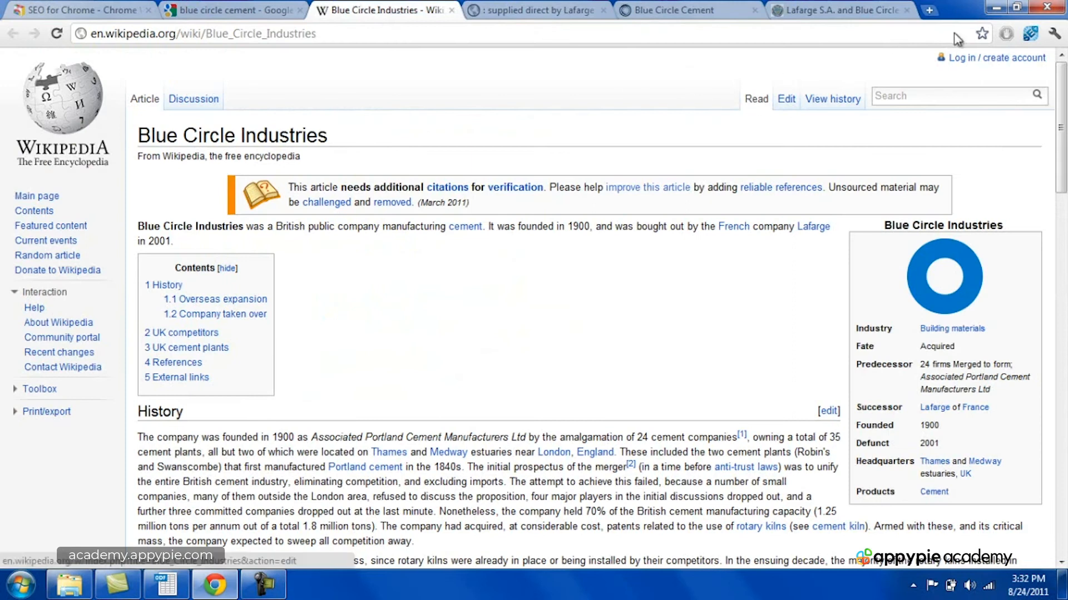
Check the SEO for Chrome statistics of the open Wikipedia, Lafarge, Roberts & Schaefer and FTC pages
click(1029, 34)
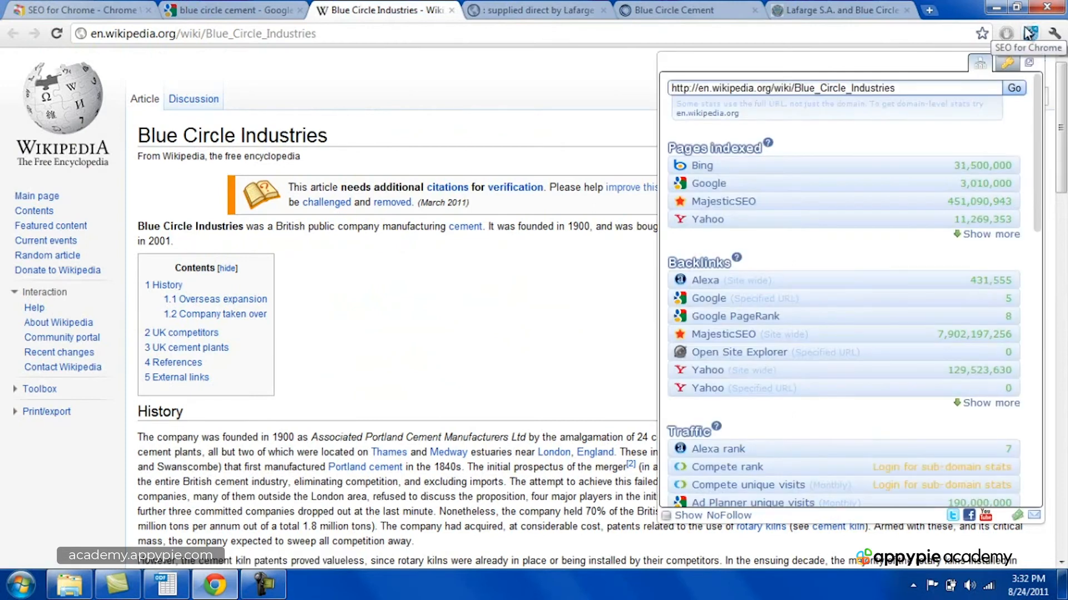
key(ctrl+Tab)
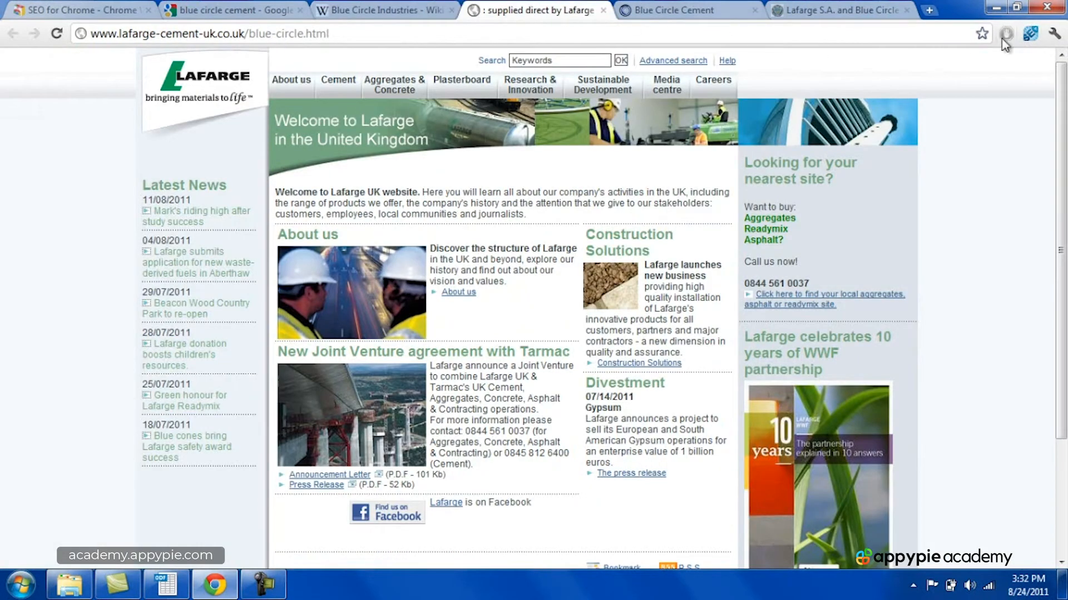
click(1028, 40)
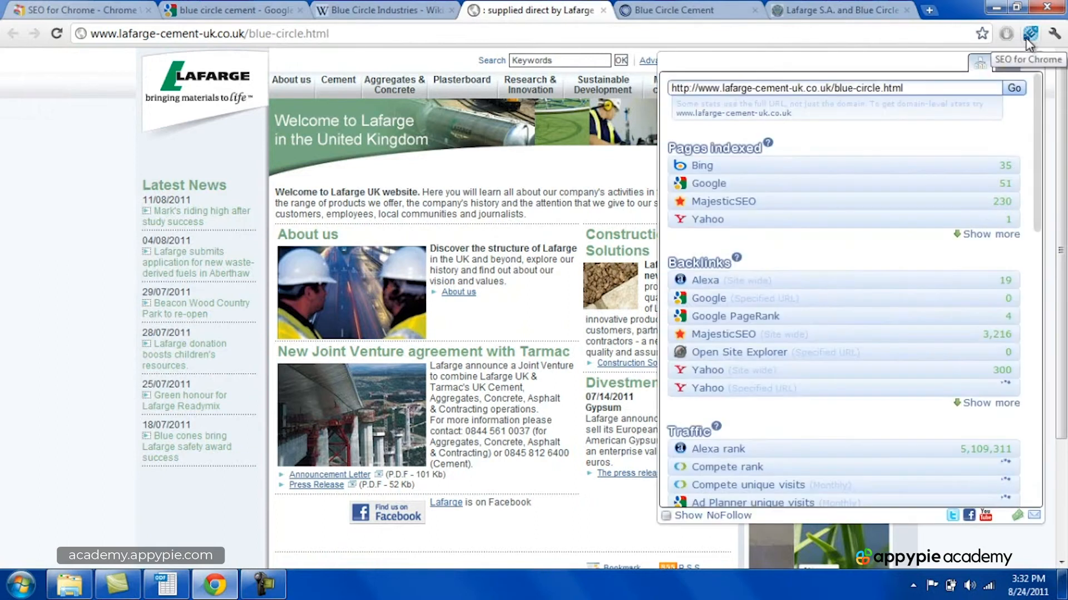
click(628, 10)
click(1032, 34)
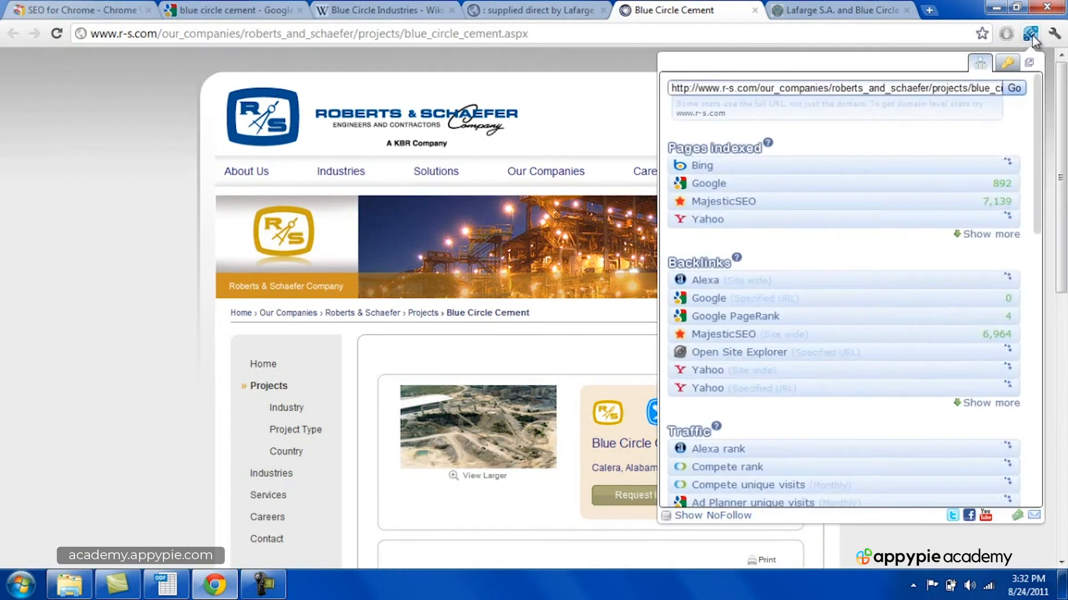
click(828, 8)
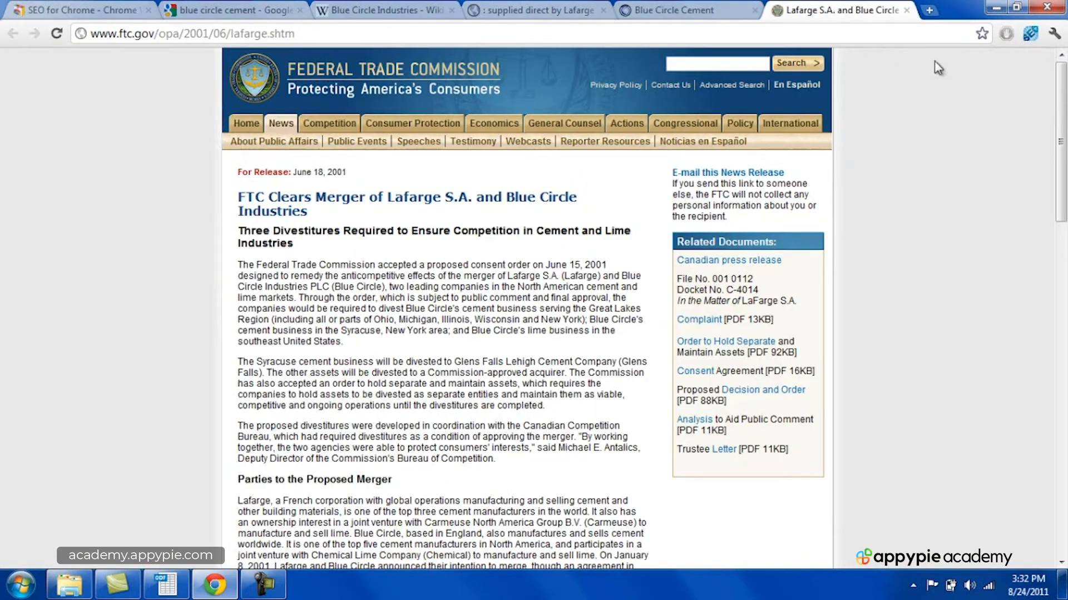
click(1036, 42)
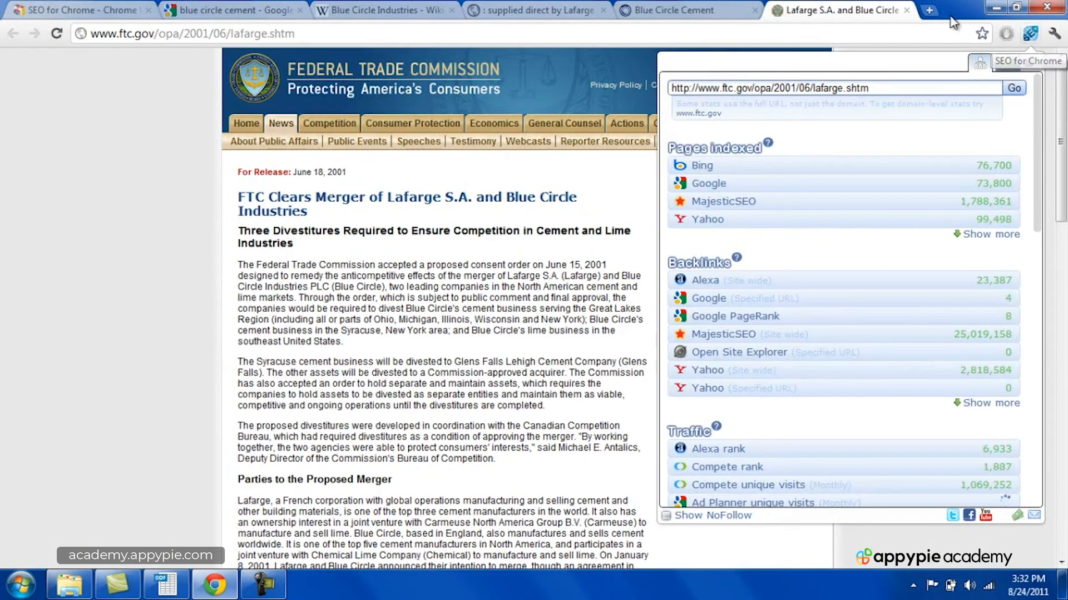
Close the FTC, Roberts & Schaefer, Lafarge and Wikipedia pages, returning to the blue circle cement search results
click(906, 10)
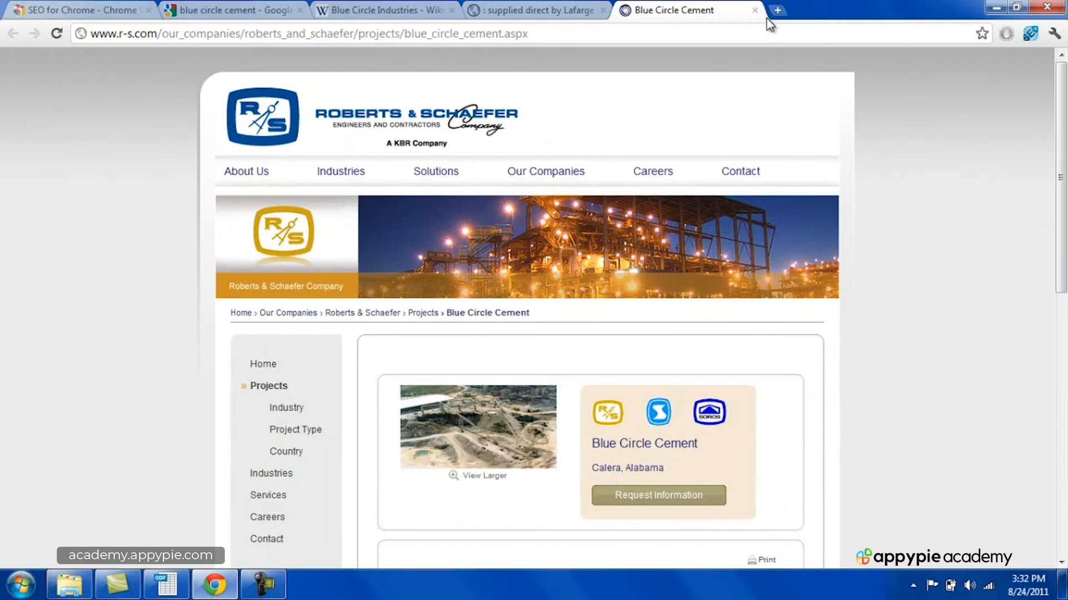
click(754, 10)
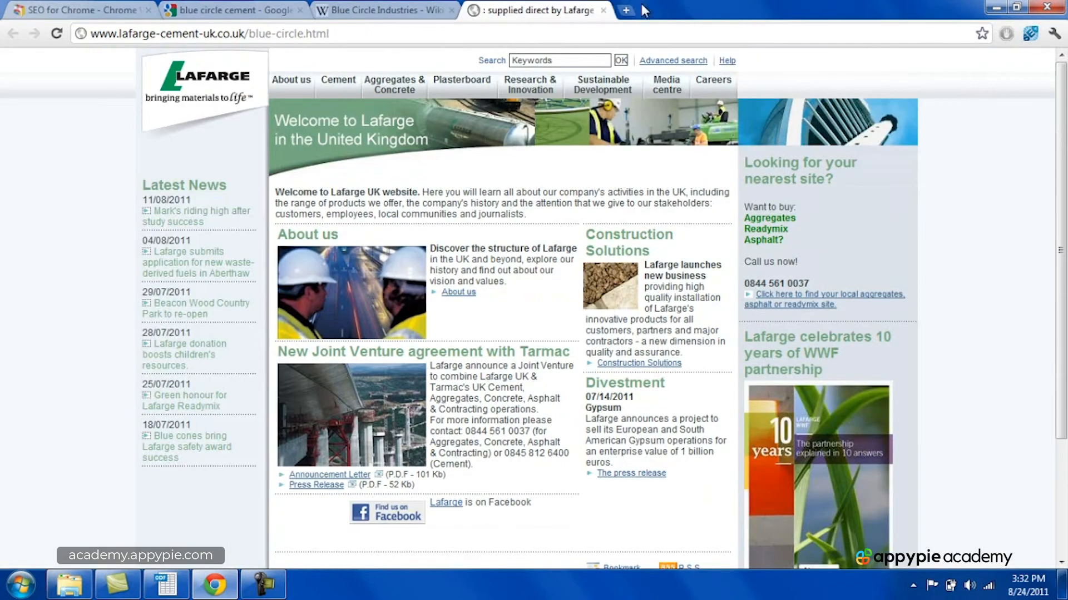
click(604, 10)
click(451, 10)
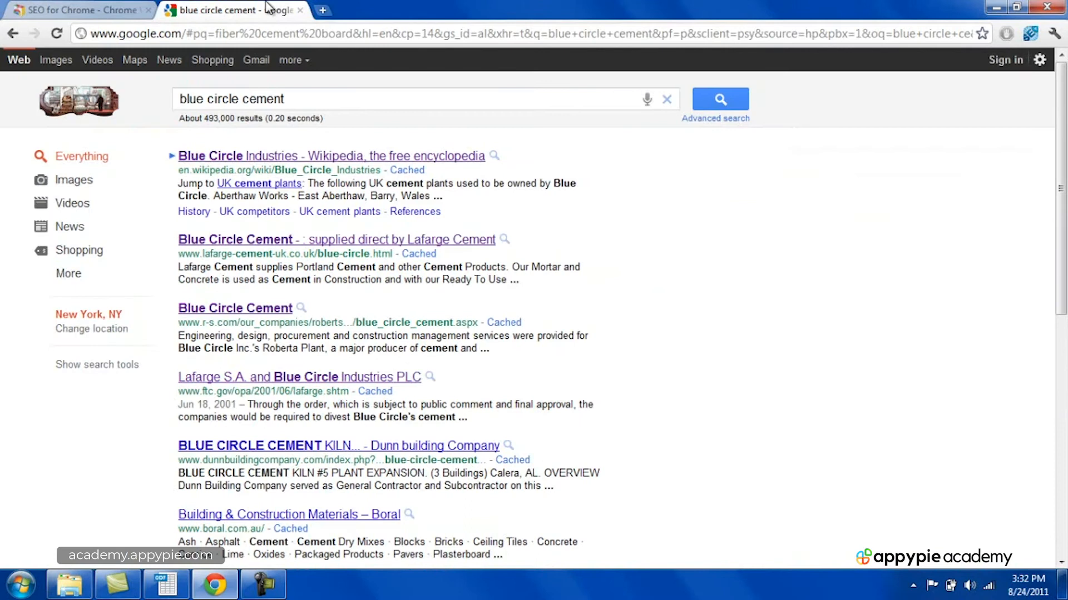
Switch to the keyword spreadsheet in OpenOffice Calc and review the figures in the [blue circle cement] row
click(178, 593)
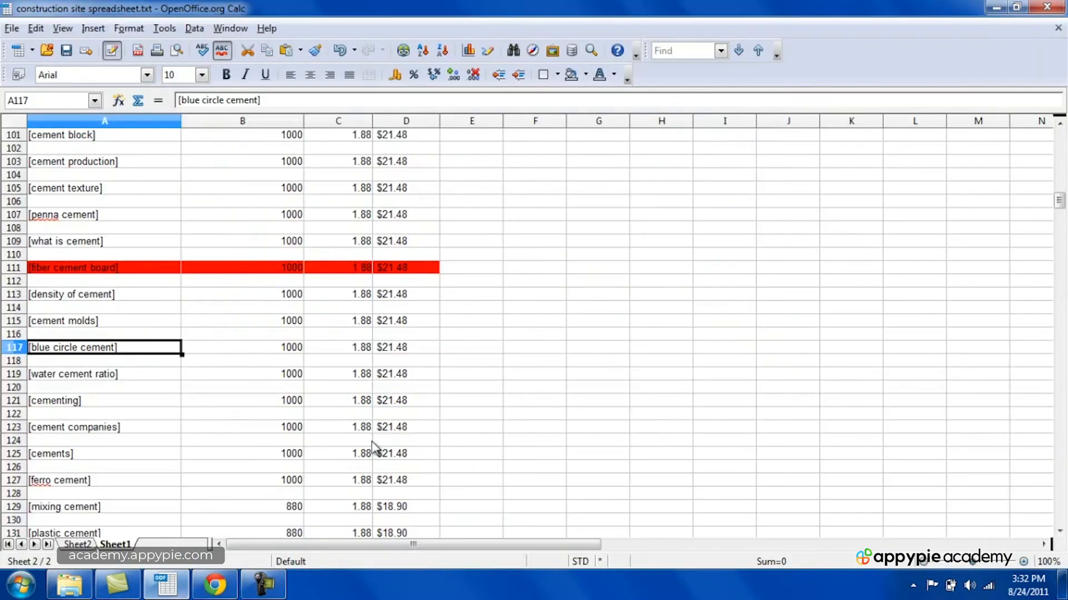
click(185, 350)
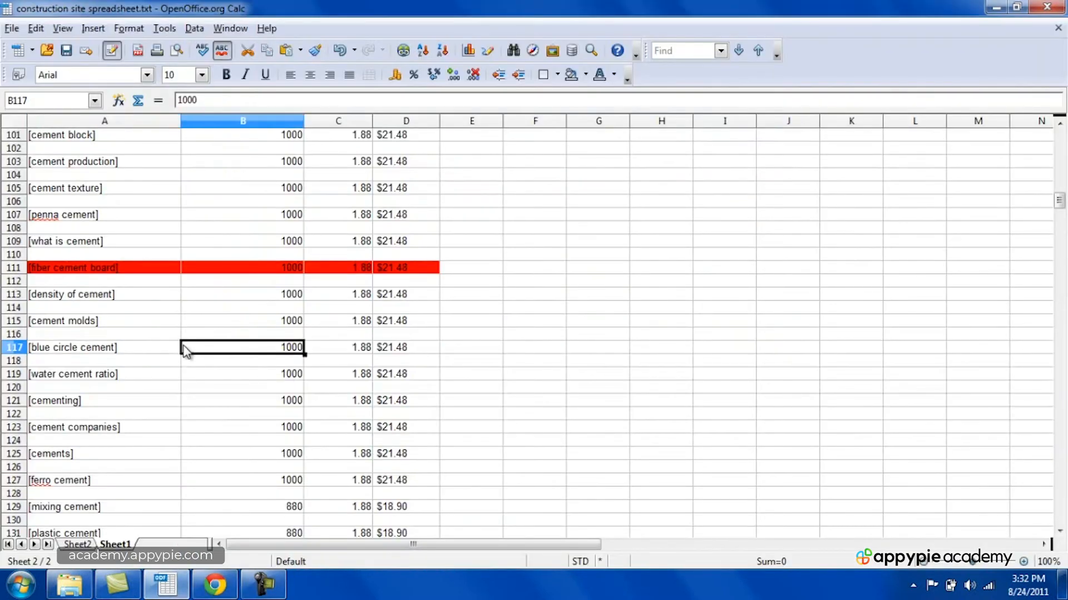
click(383, 350)
key(Down)
key(Down)
key(Down)
key(Down)
key(Down)
key(Down)
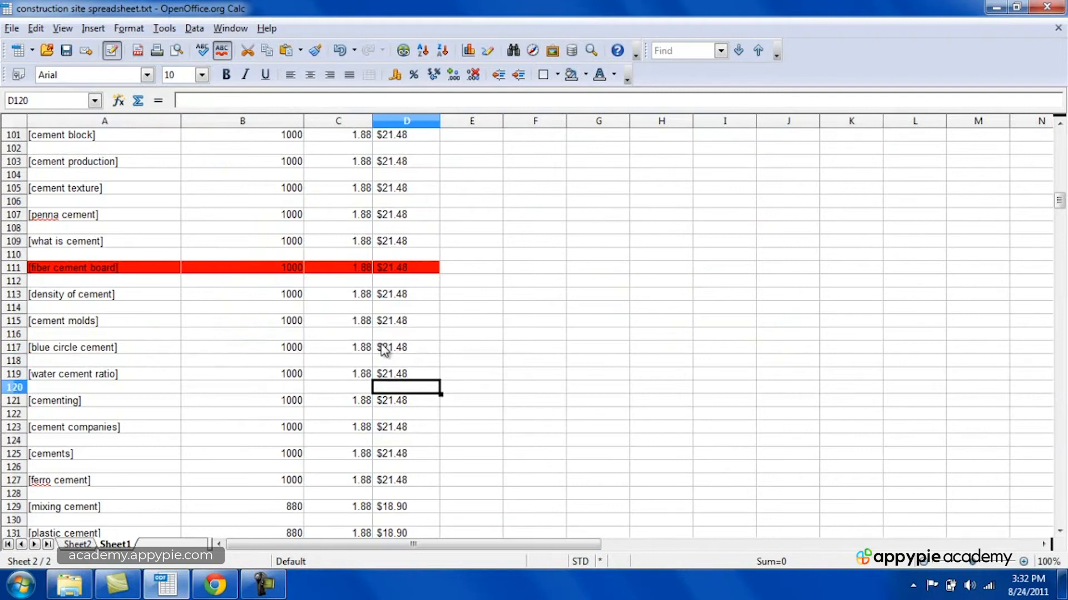
Go through the keywords below [blue circle cement] in column A and select [cement fiber siding] in A137
key(Left)
key(Left)
key(Left)
key(Down)
key(Down)
key(Down)
key(Down)
key(Down)
key(Down)
key(Down)
key(Down)
key(Down)
key(Down)
key(Down)
key(Down)
key(Down)
key(Down)
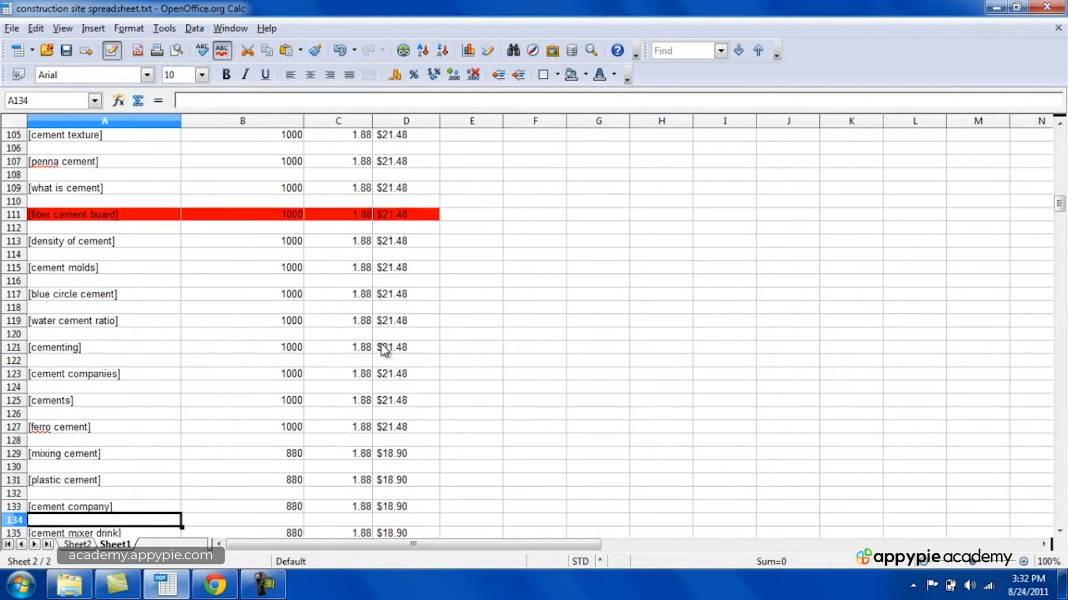
key(Up)
key(Up)
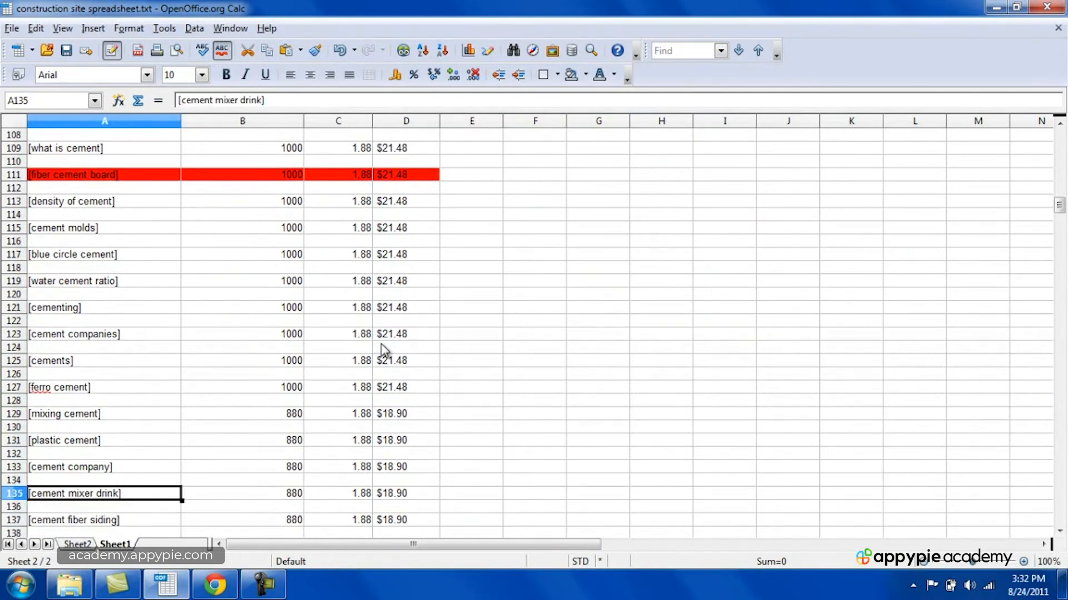
key(Right)
key(Right)
key(Right)
key(Left)
key(Left)
key(Left)
key(Down)
key(Down)
key(Down)
key(Down)
key(Up)
key(Up)
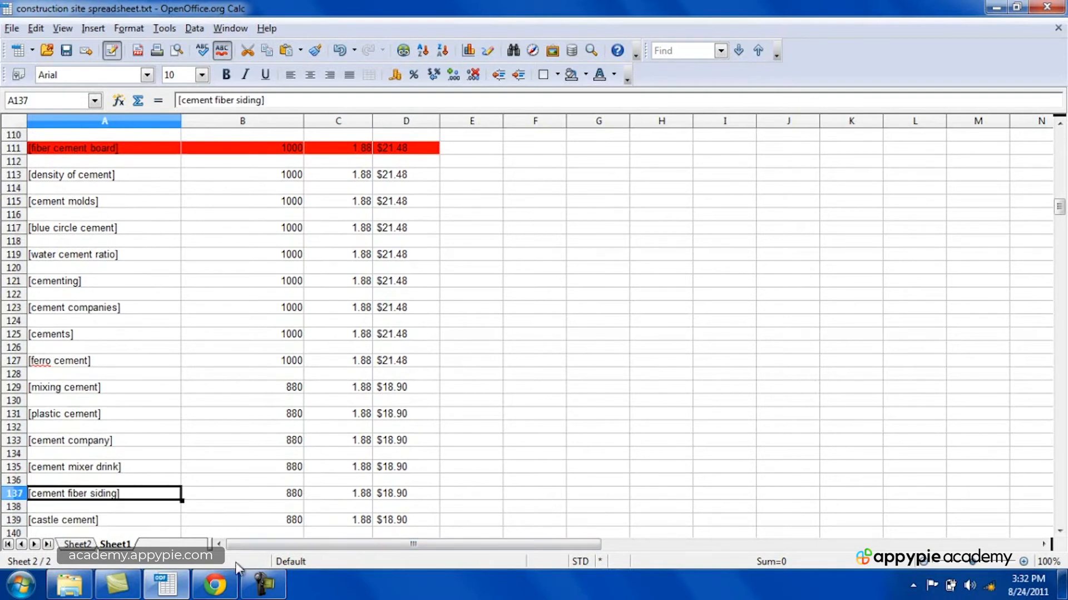
Switch to Chrome and search Google for "cement fiber siding"
click(214, 584)
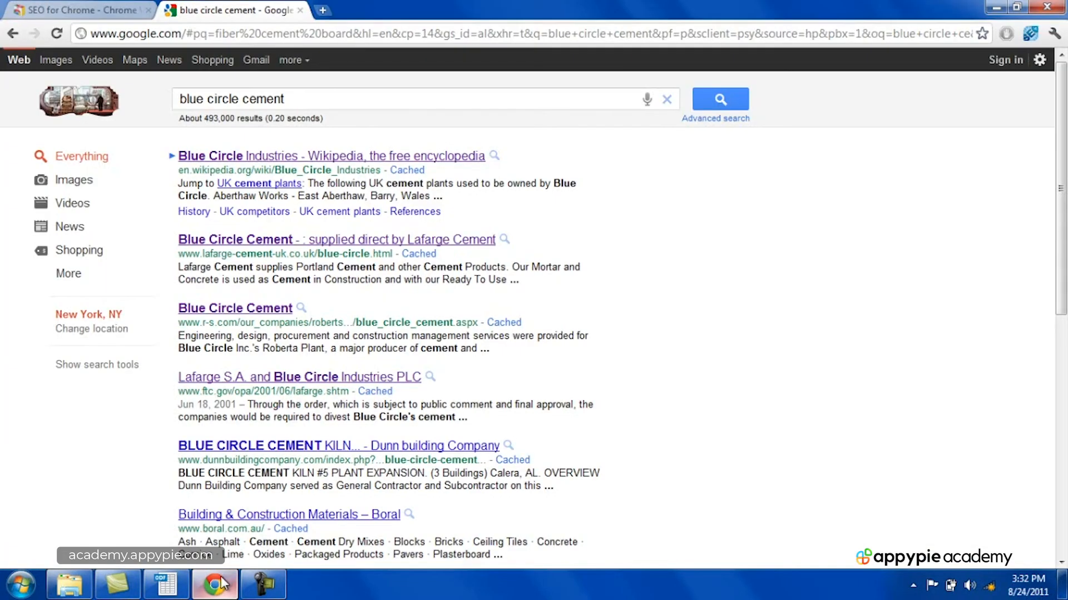
triple_click(310, 100)
text(cemen)
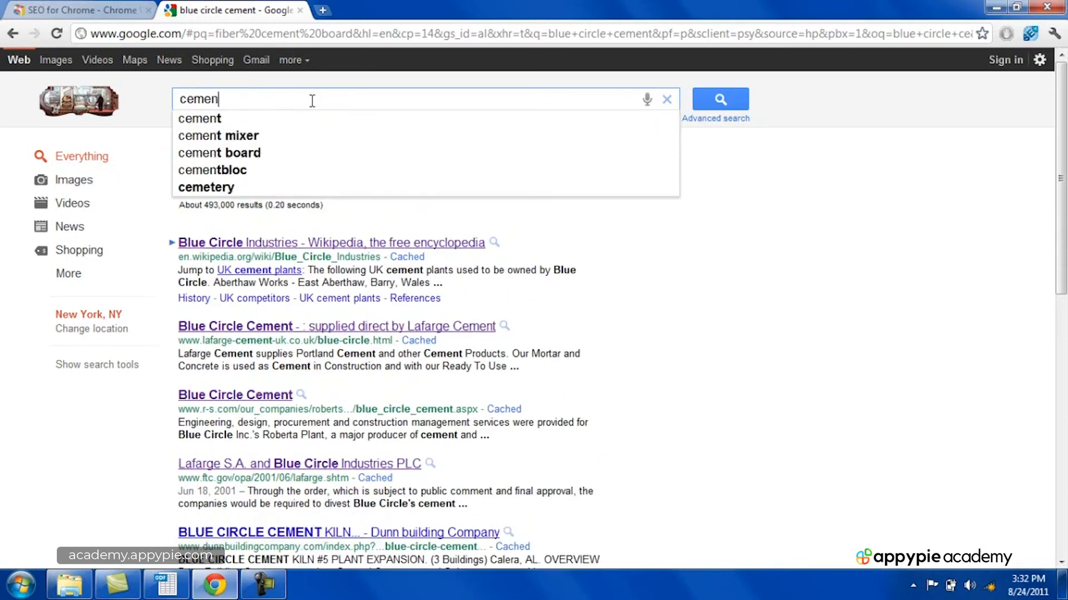
text(t fiber c)
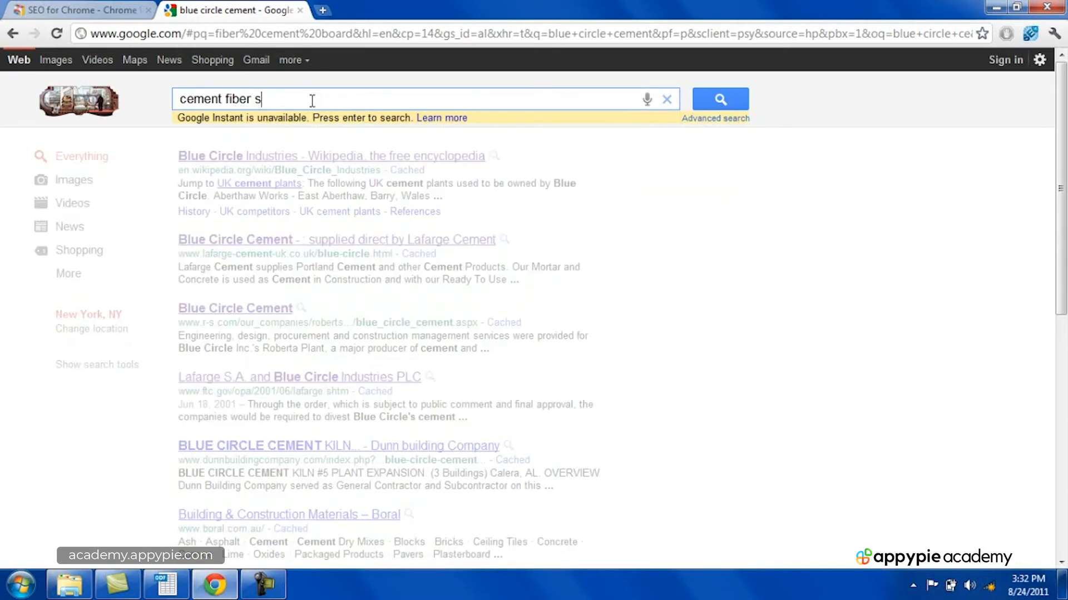
text(iding)
key(Return)
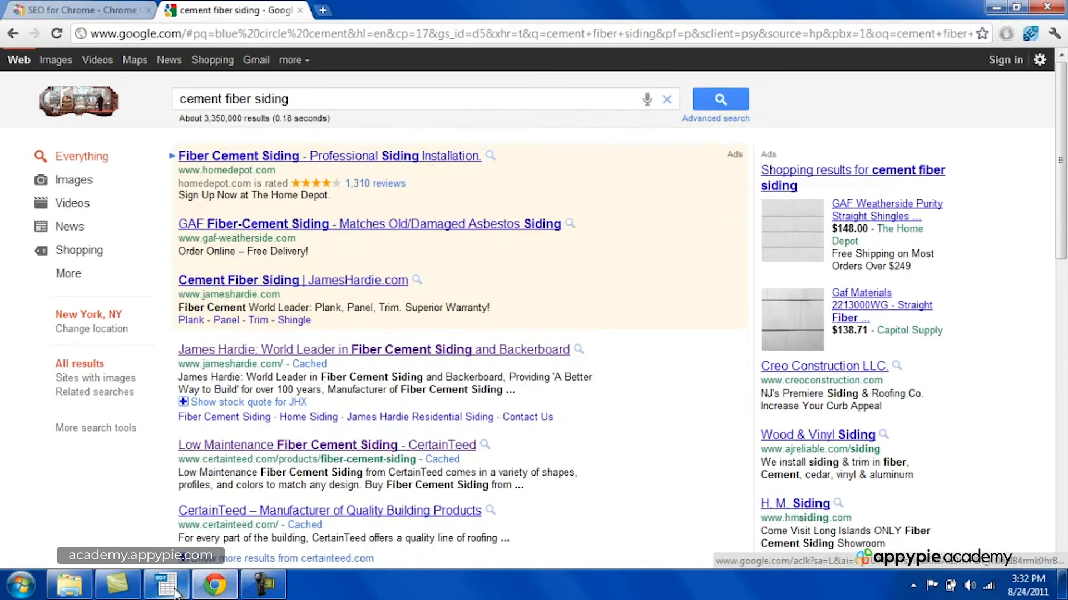
click(176, 592)
click(176, 592)
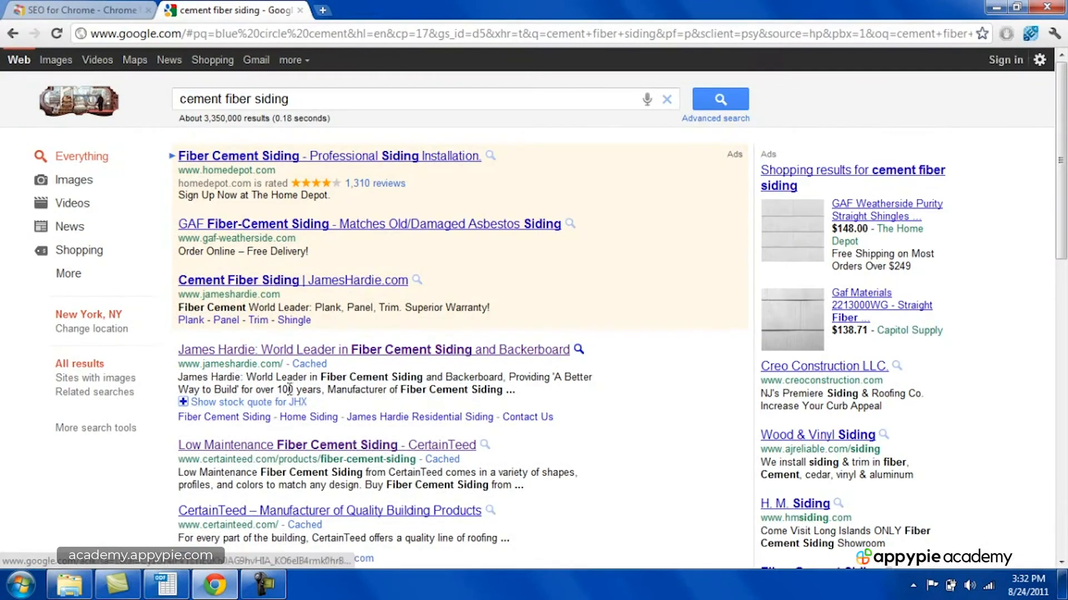
Open the first four non-ad results, James Hardie, both CertainTeed pages and Wikipedia's Fiber cement siding article, in new tabs
right_click(390, 350)
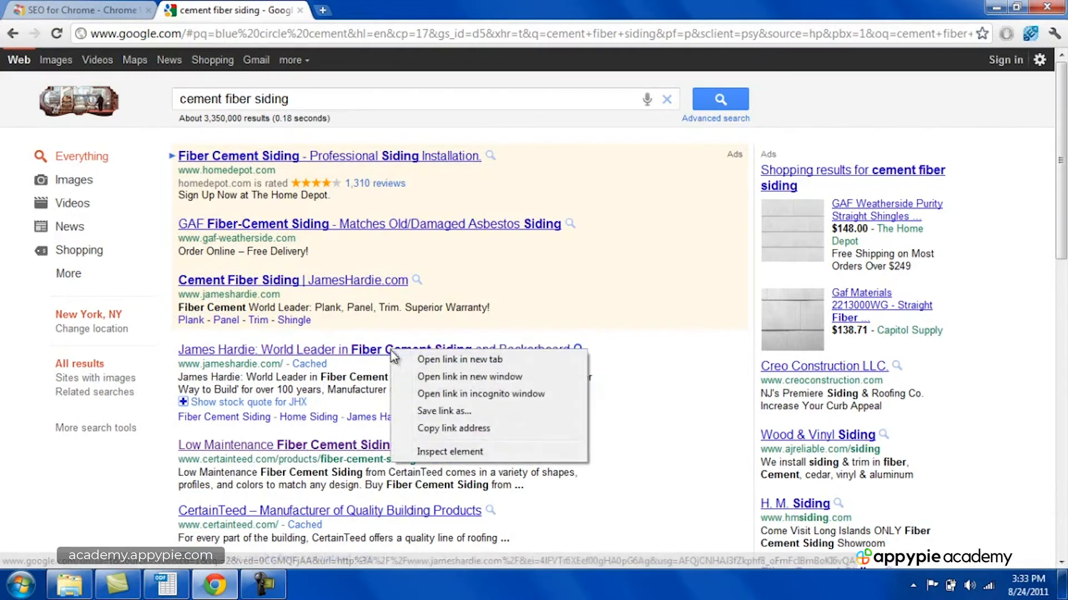
click(408, 360)
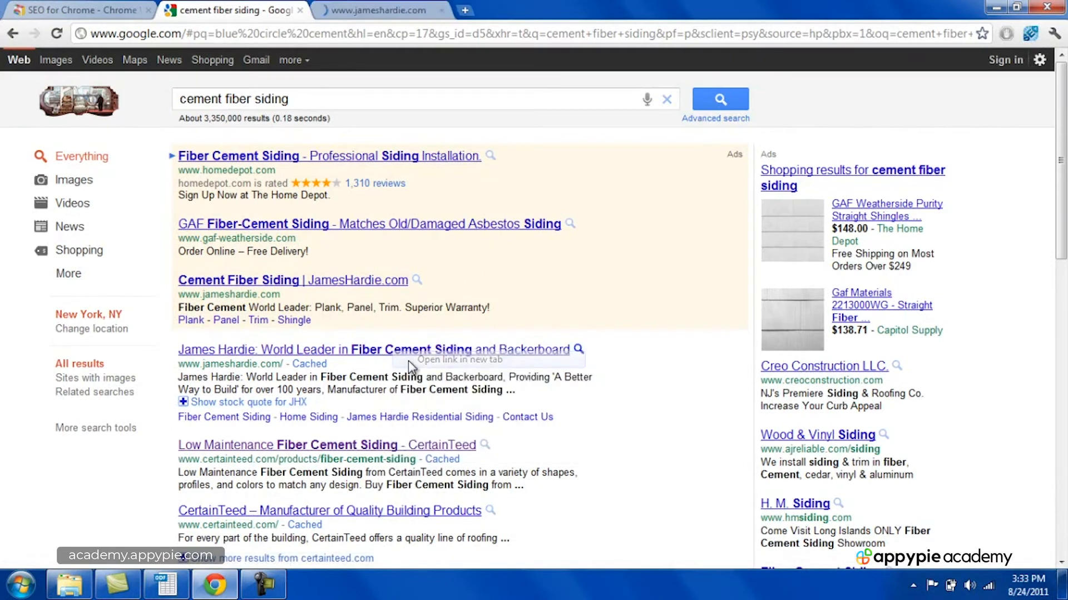
right_click(380, 445)
click(405, 457)
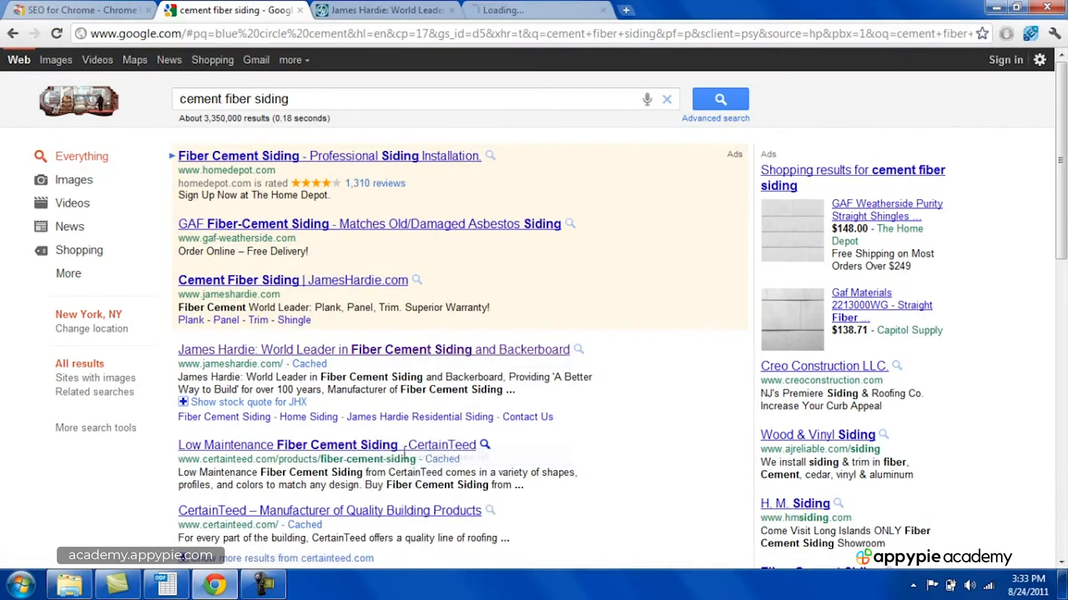
right_click(382, 510)
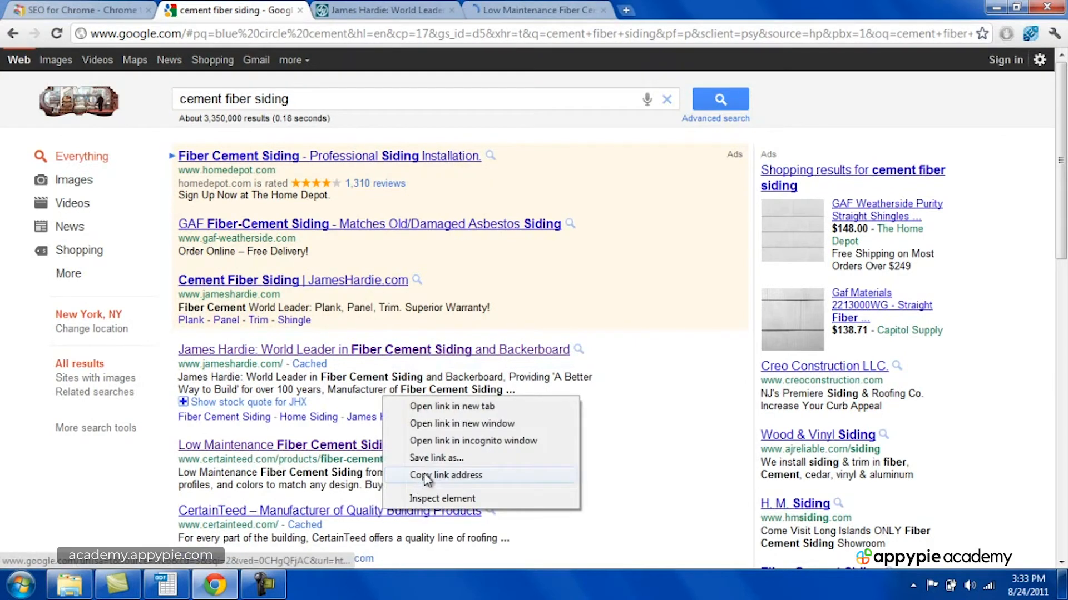
click(455, 407)
click(405, 391)
key(Down)
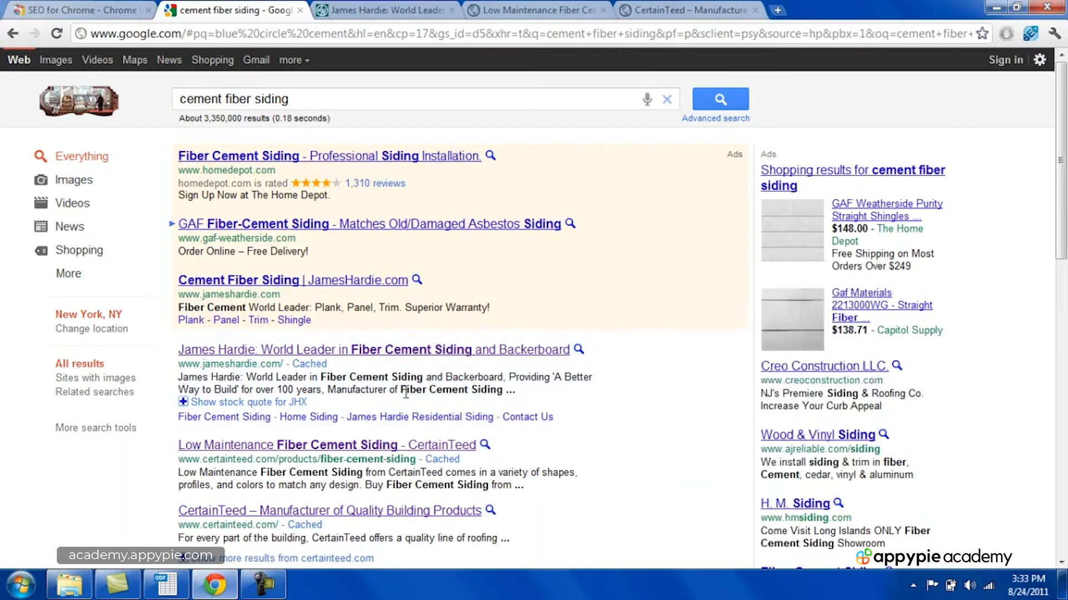
drag(1059, 198, 1059, 305)
mouse_move(458, 425)
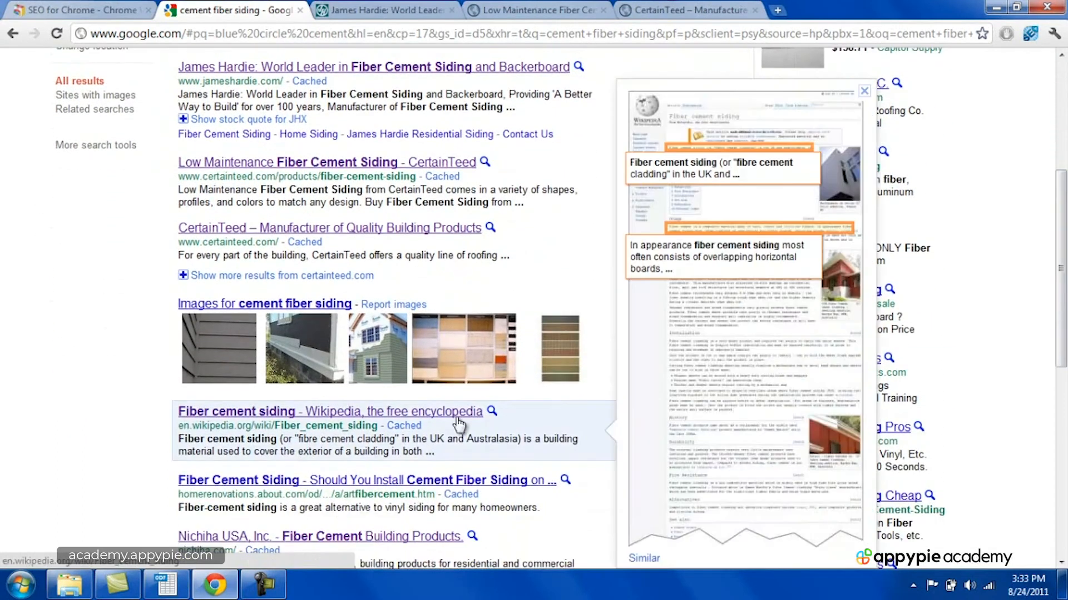
right_click(396, 418)
click(428, 425)
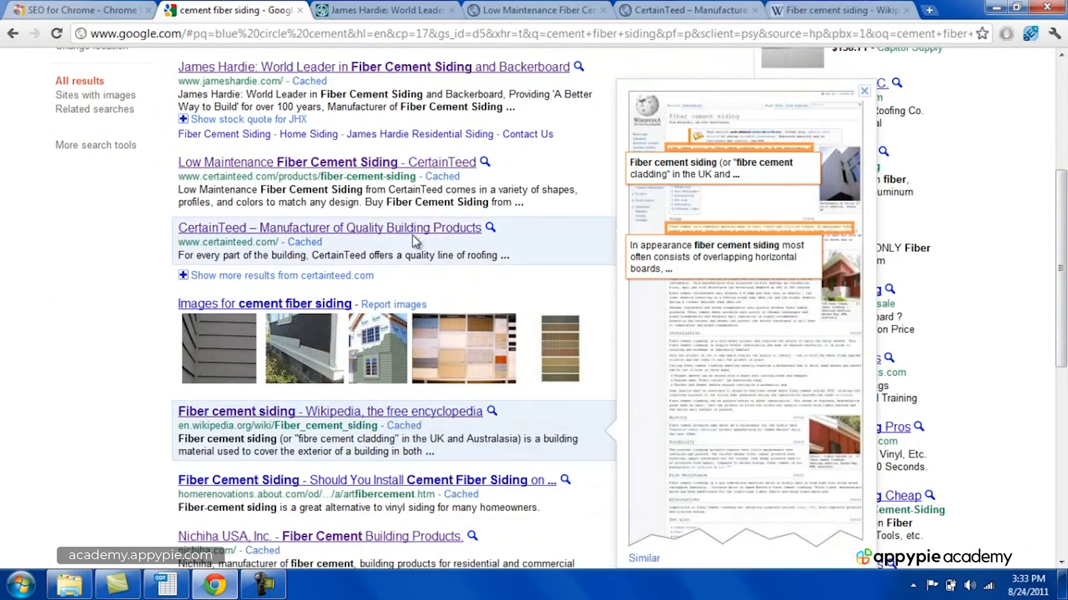
Check the SEO for Chrome statistics of the James Hardie page, both CertainTeed pages and the Fiber cement siding article
click(343, 9)
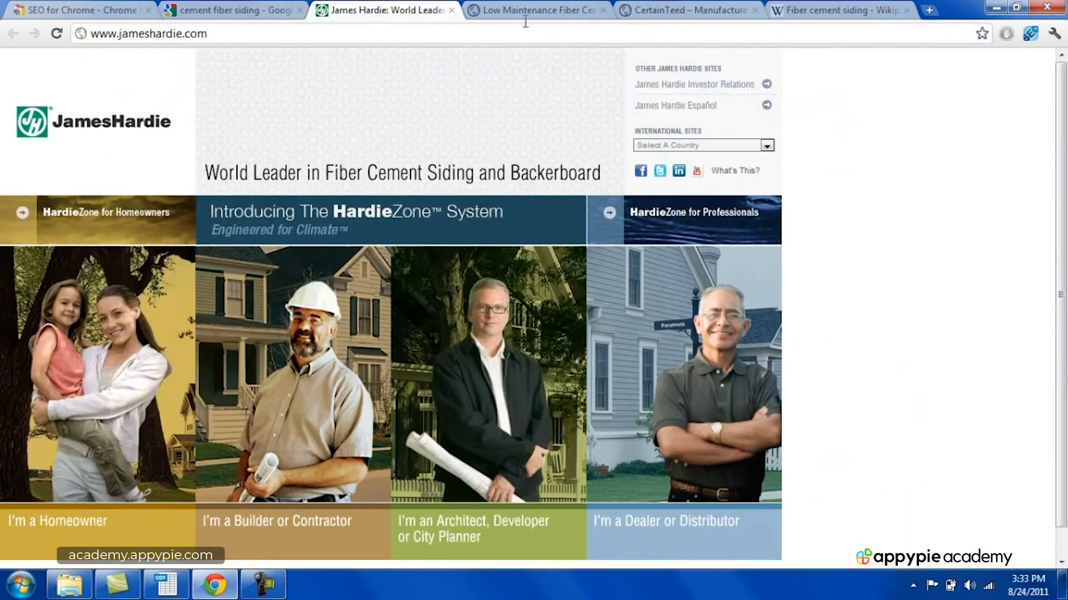
click(1029, 34)
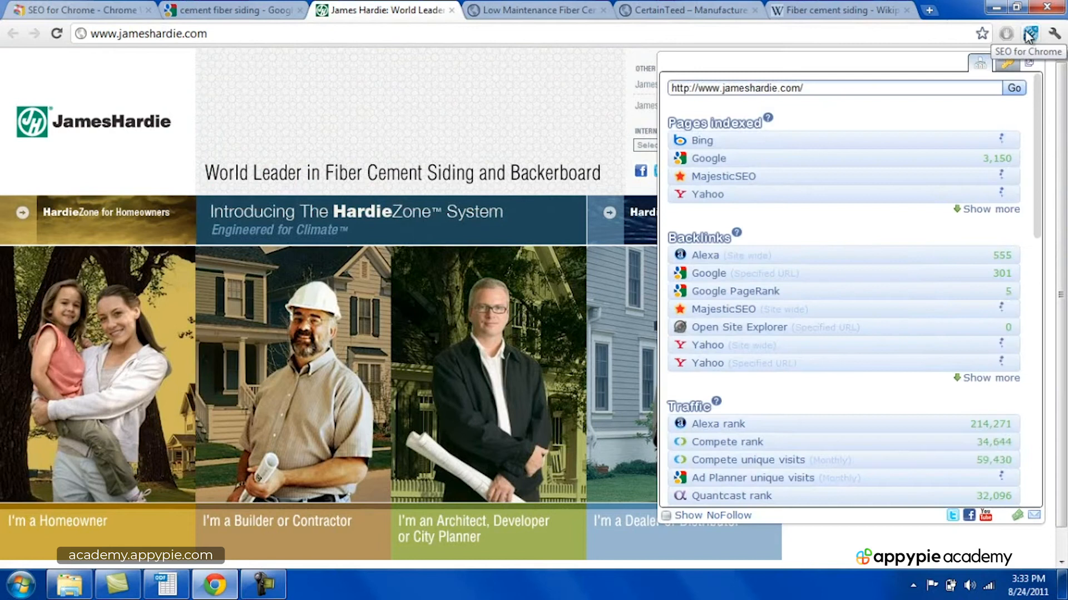
click(555, 7)
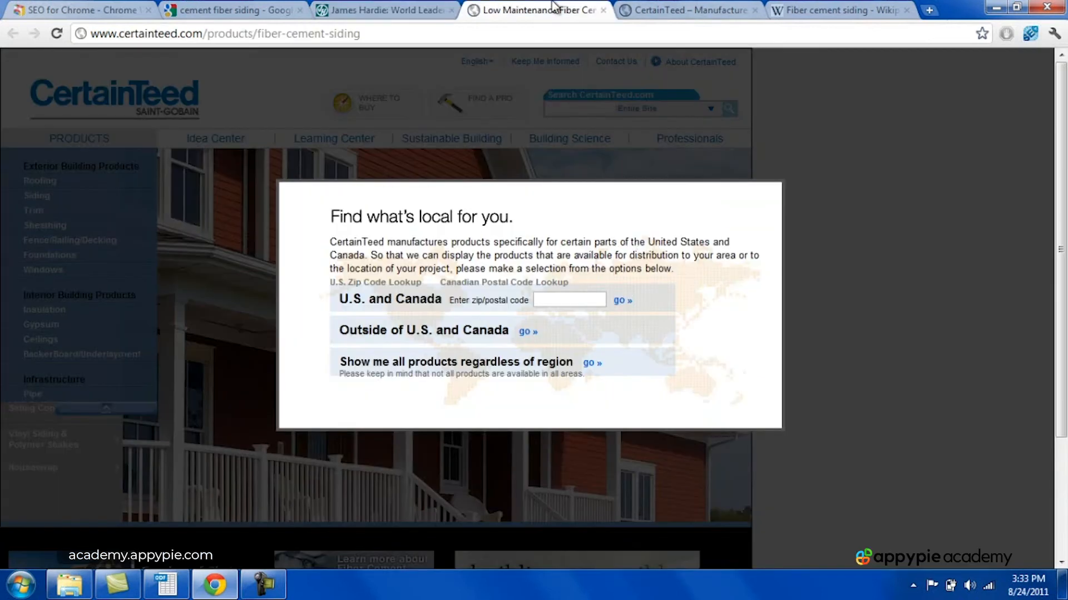
click(1030, 38)
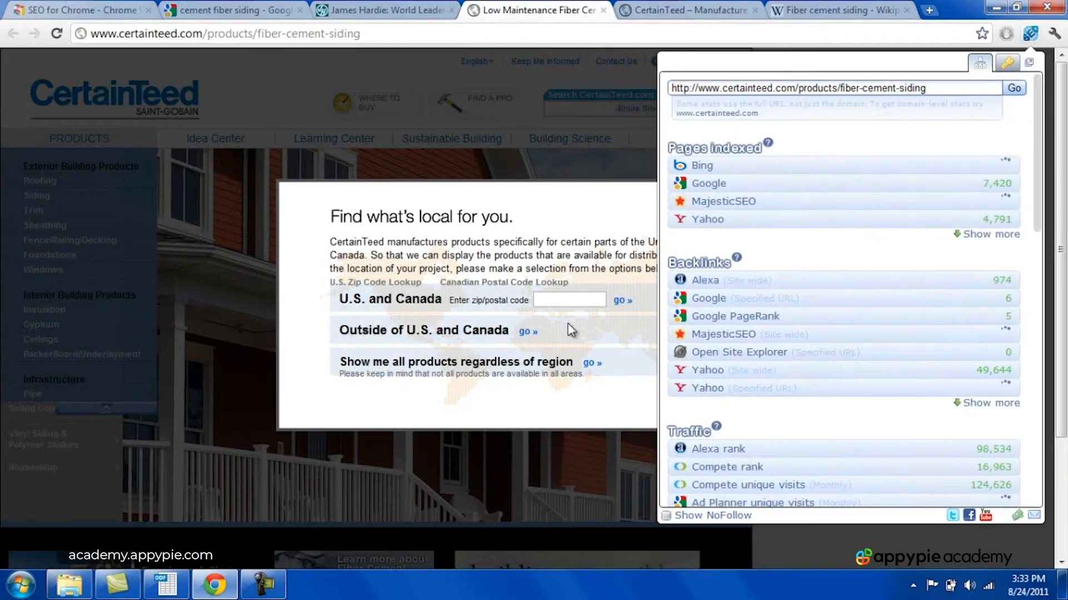
click(692, 10)
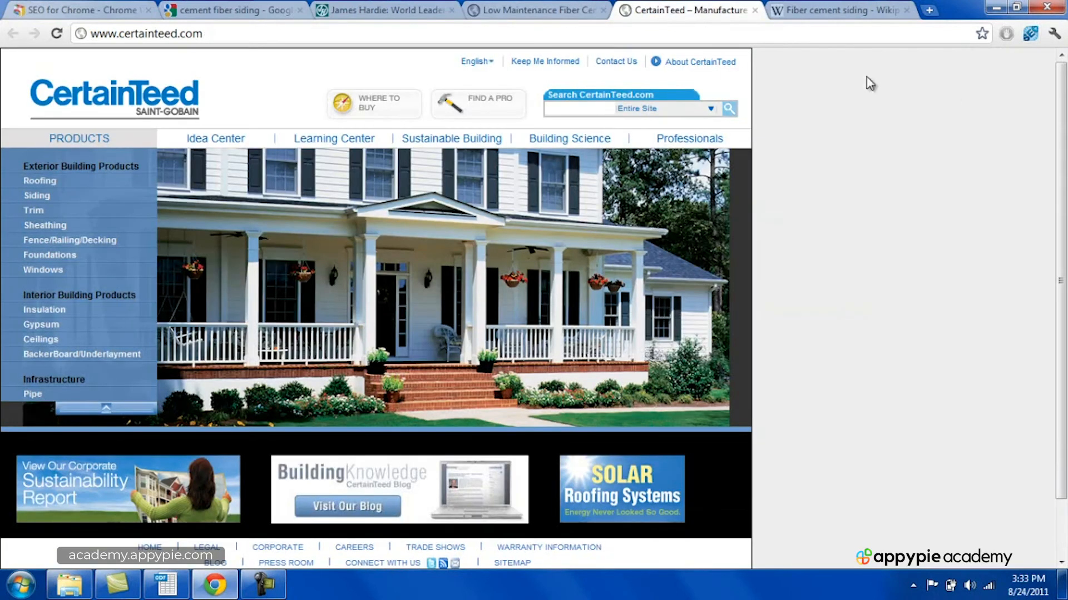
click(1032, 35)
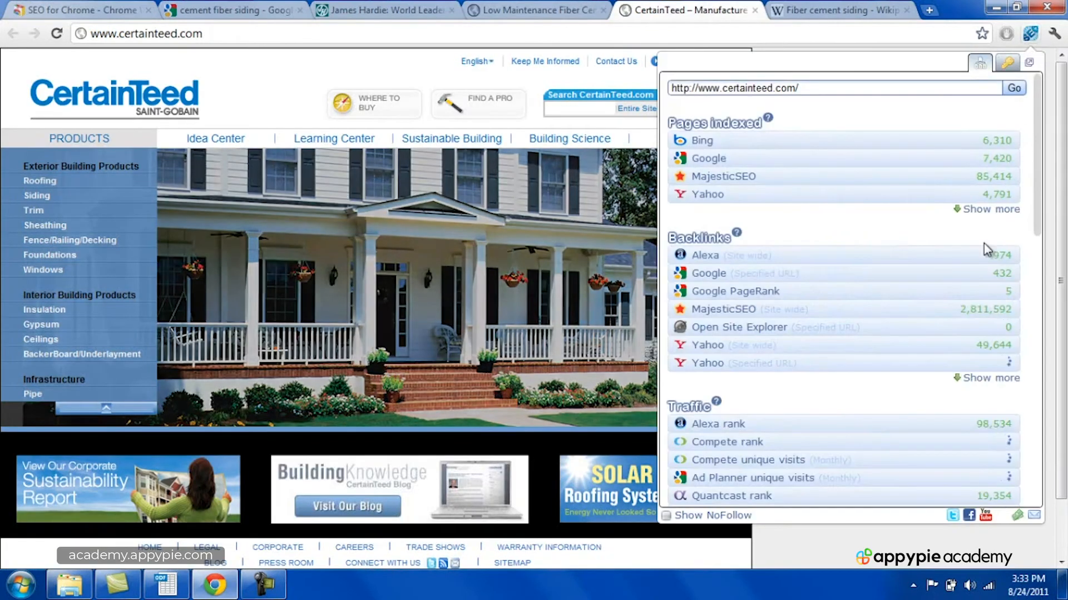
click(851, 10)
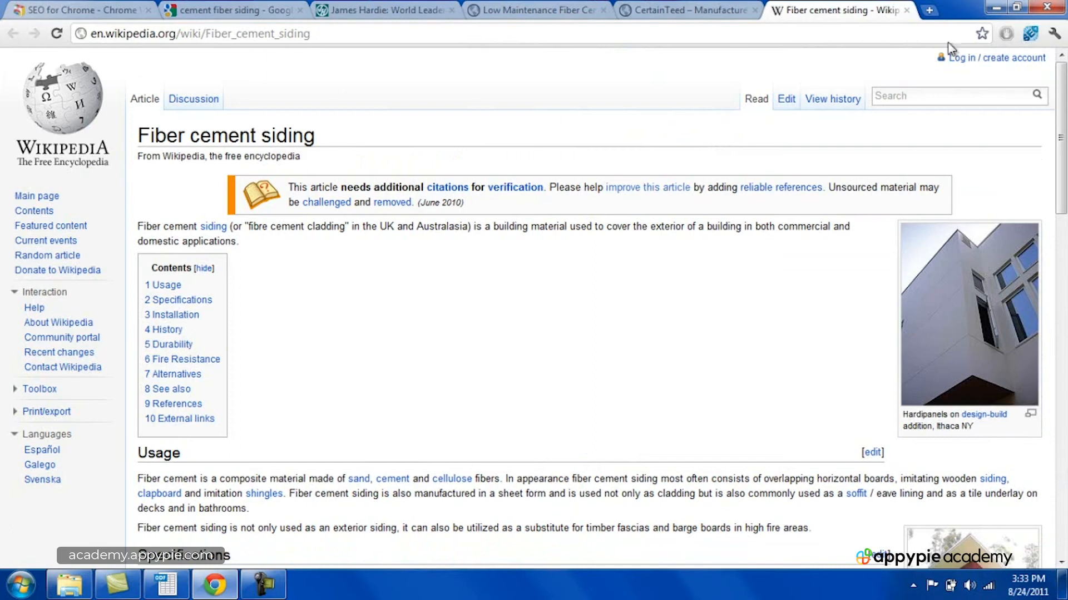
click(1032, 36)
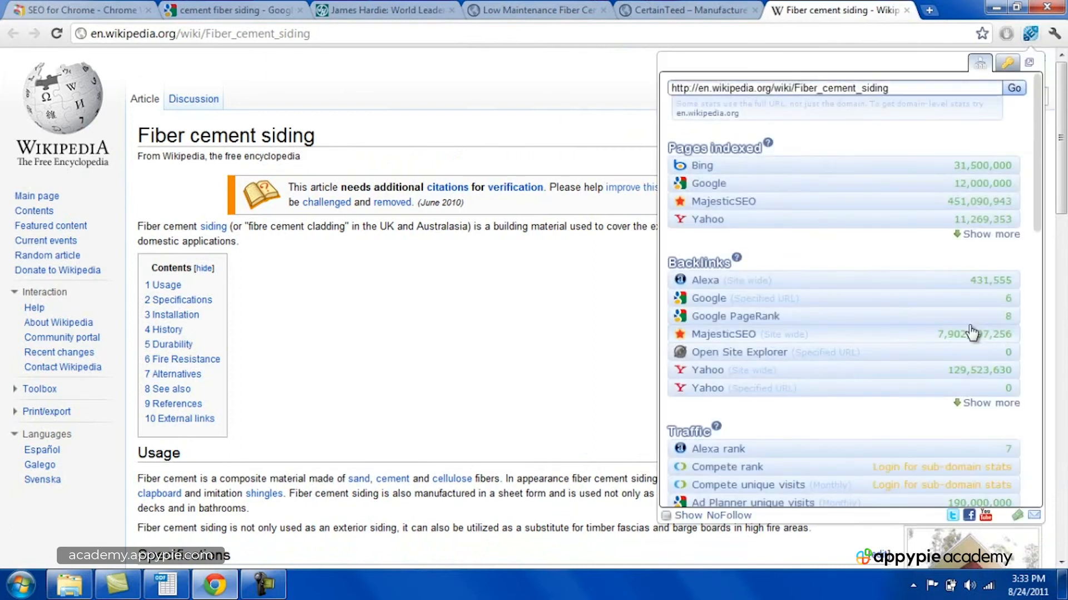
Close the Wikipedia, both CertainTeed and James Hardie tabs to get back to the "cement fiber siding" search results
click(908, 10)
click(907, 10)
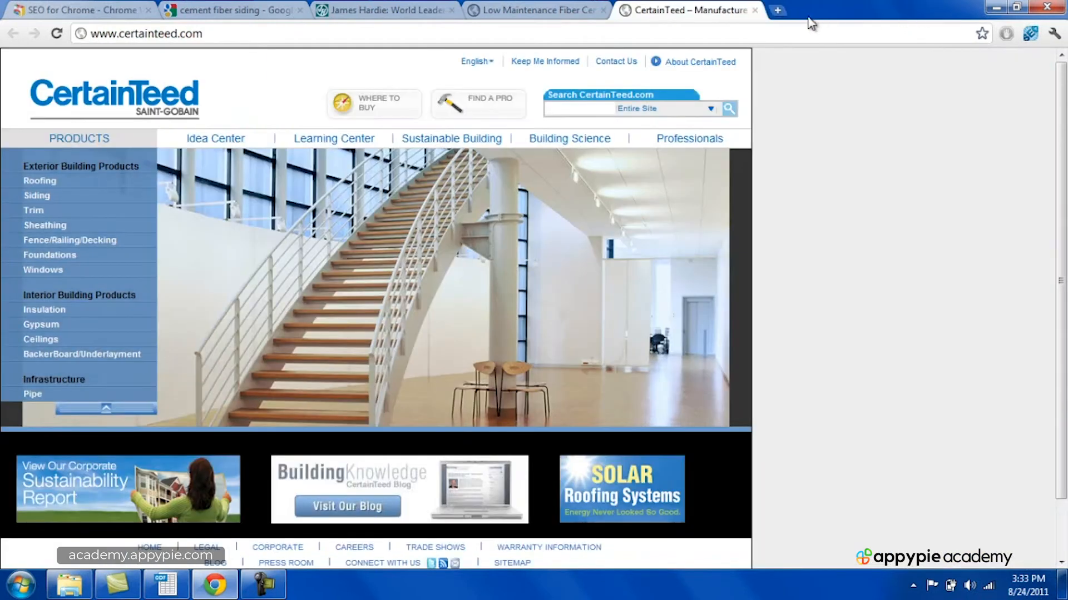
click(755, 10)
click(604, 10)
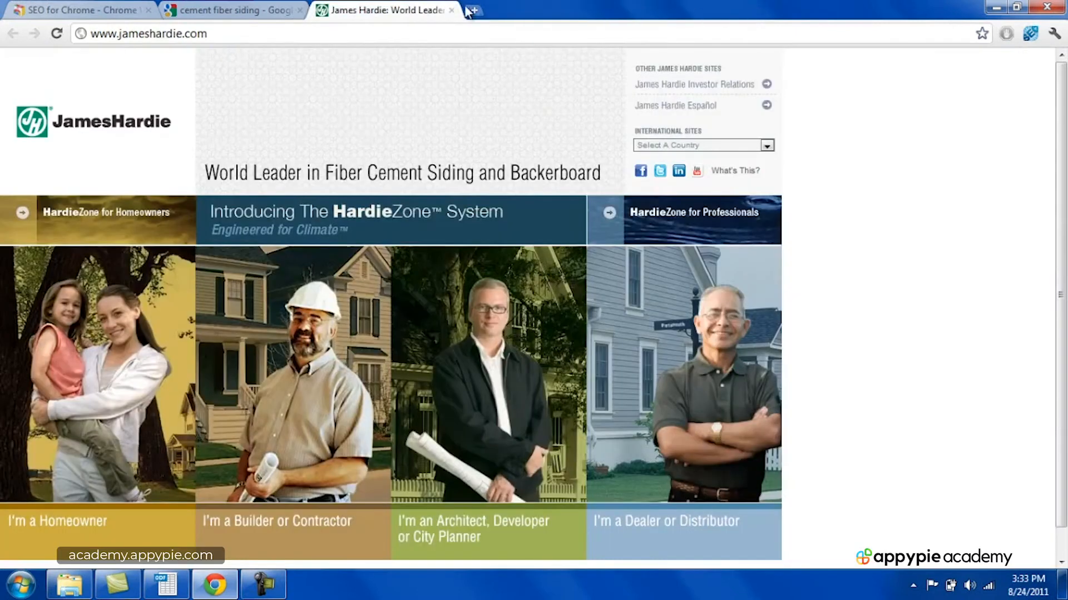
click(452, 10)
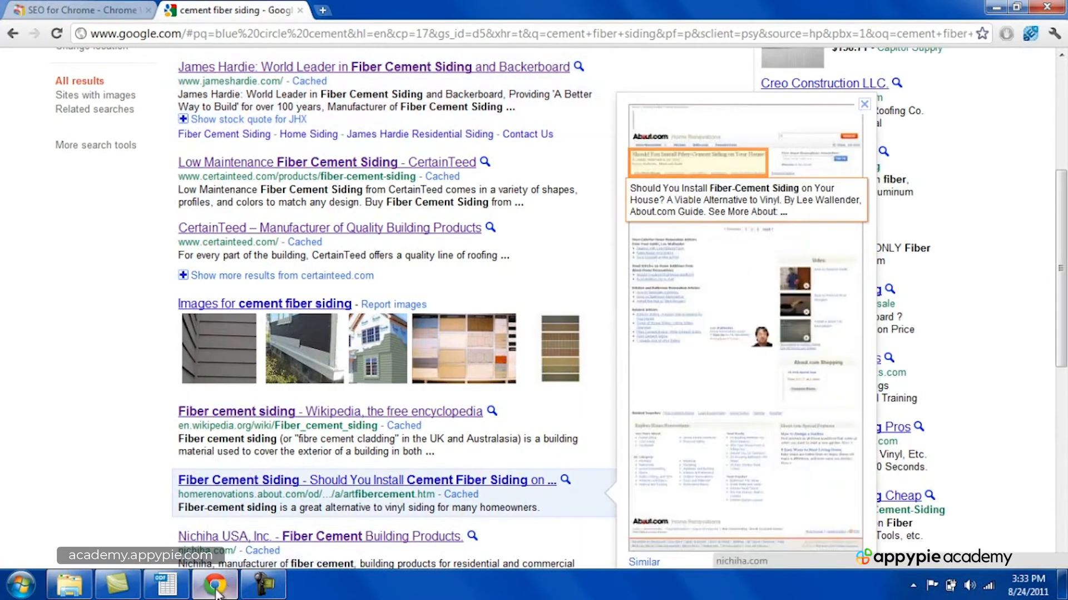
Switch to OpenOffice Calc and go through the keywords in column A from [cement fiber siding] down to [asbestos cement sheet] in A307
click(214, 587)
click(182, 592)
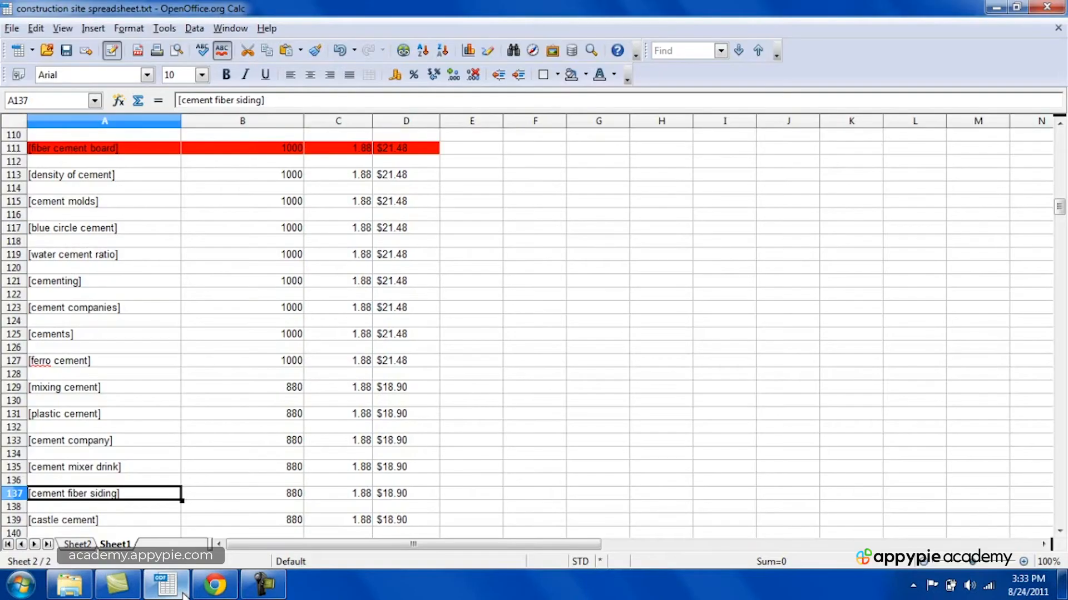
key(Up)
key(Up)
key(Up)
key(Down)
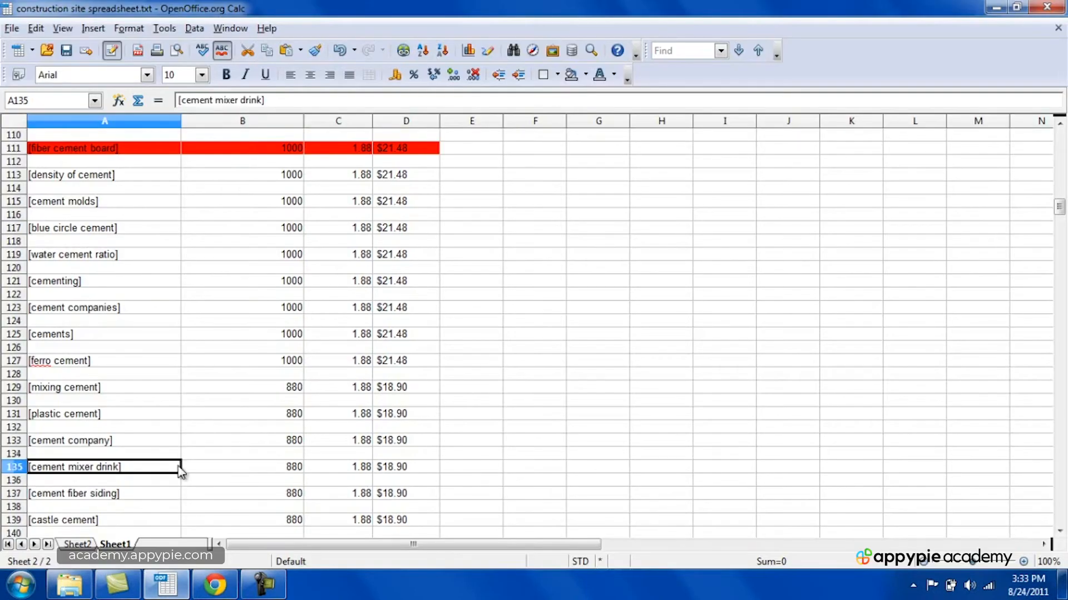
key(Down)
key(Down)
key(Down)
key(Down)
key(Down)
key(Down)
key(Down)
key(Down)
key(Down)
key(Down)
key(Down)
key(Down)
key(Down)
key(Down)
key(Down)
key(Down)
key(Down)
key(Down)
key(Down)
key(Down)
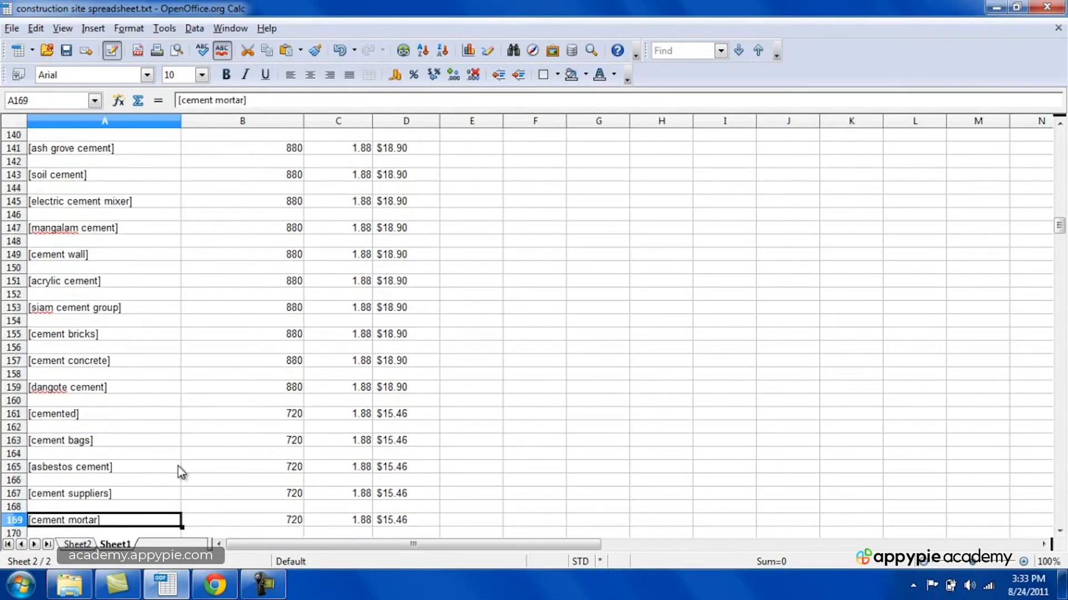
key(Down)
key(Down)
key(Down)
key(Down)
key(Down)
key(Down)
key(Down)
key(Down)
key(Down)
key(Down)
key(Down)
key(Down)
key(Down)
key(Down)
key(Down)
key(Down)
key(Down)
key(Down)
key(Down)
key(Down)
key(Down)
key(Down)
key(Down)
key(Down)
key(Down)
key(Down)
key(Down)
key(Down)
key(Down)
key(Down)
key(Down)
key(Down)
key(Down)
key(Down)
key(Down)
key(Down)
key(Down)
key(Down)
key(Down)
key(Down)
key(Down)
key(Down)
key(Down)
key(Down)
key(Down)
key(Down)
key(Down)
key(Down)
key(Down)
key(Down)
key(Down)
key(Down)
key(Down)
key(Down)
key(Down)
key(Down)
key(Down)
key(Down)
key(Down)
key(Down)
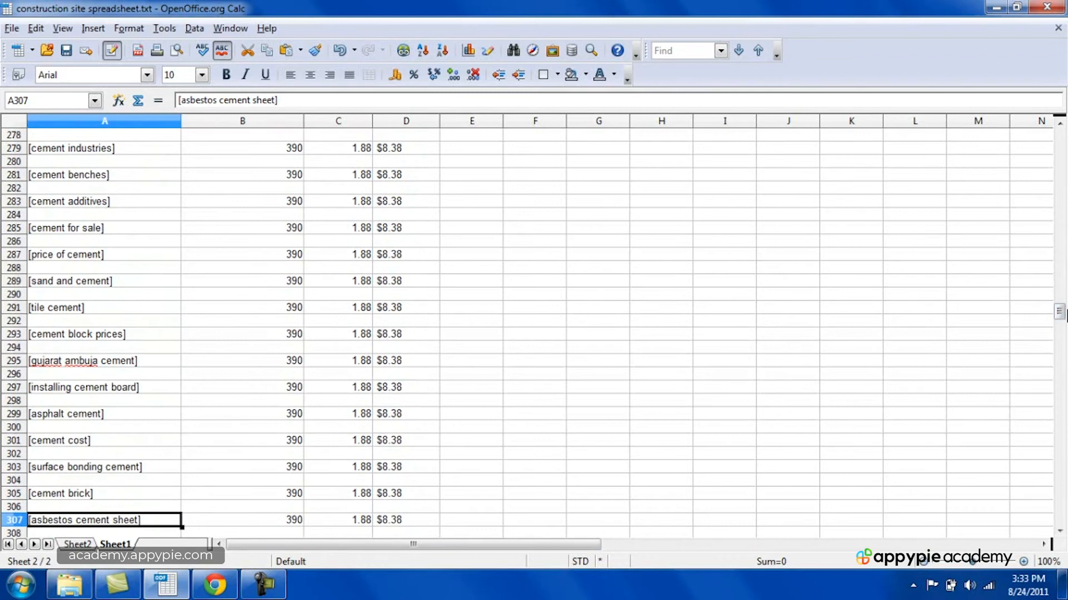
Go through the concrete keywords around [concrete driveway] in column A and select [precast concrete steps] in A521
drag(1062, 315, 1059, 445)
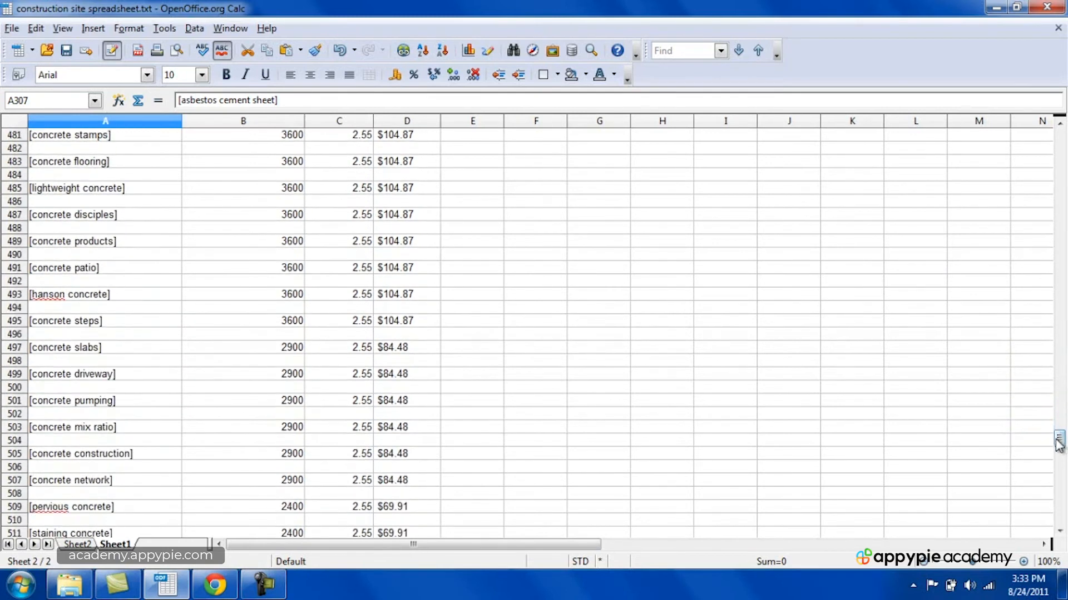
click(117, 381)
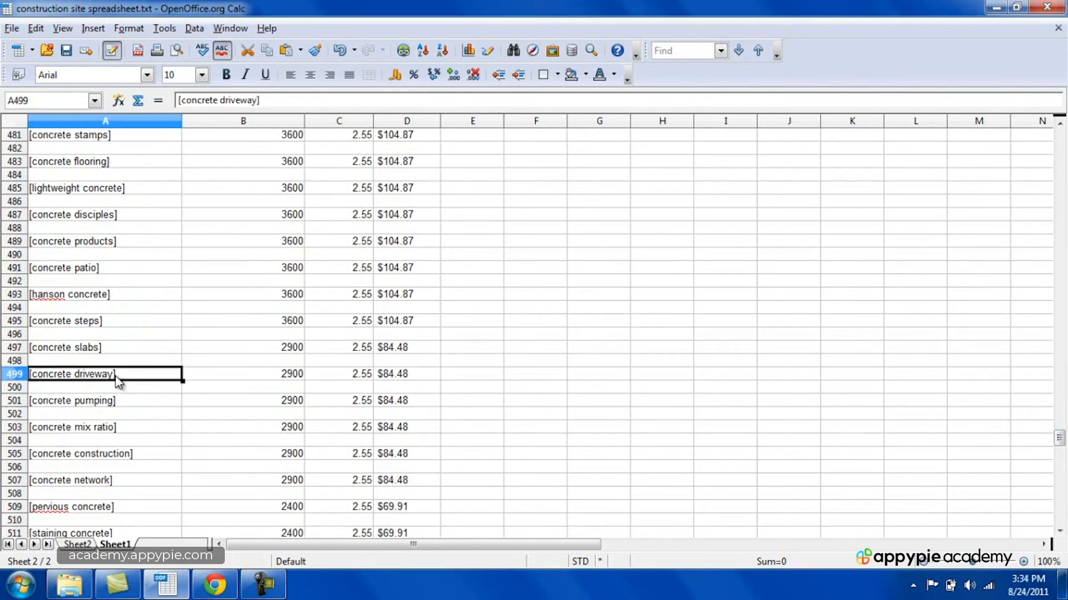
key(Down)
key(Down)
key(Down)
key(Down)
key(Down)
key(Down)
key(Down)
key(Down)
key(Down)
key(Down)
key(Down)
key(Down)
key(Down)
key(Down)
key(Down)
key(Down)
key(Down)
key(Down)
key(Down)
key(Down)
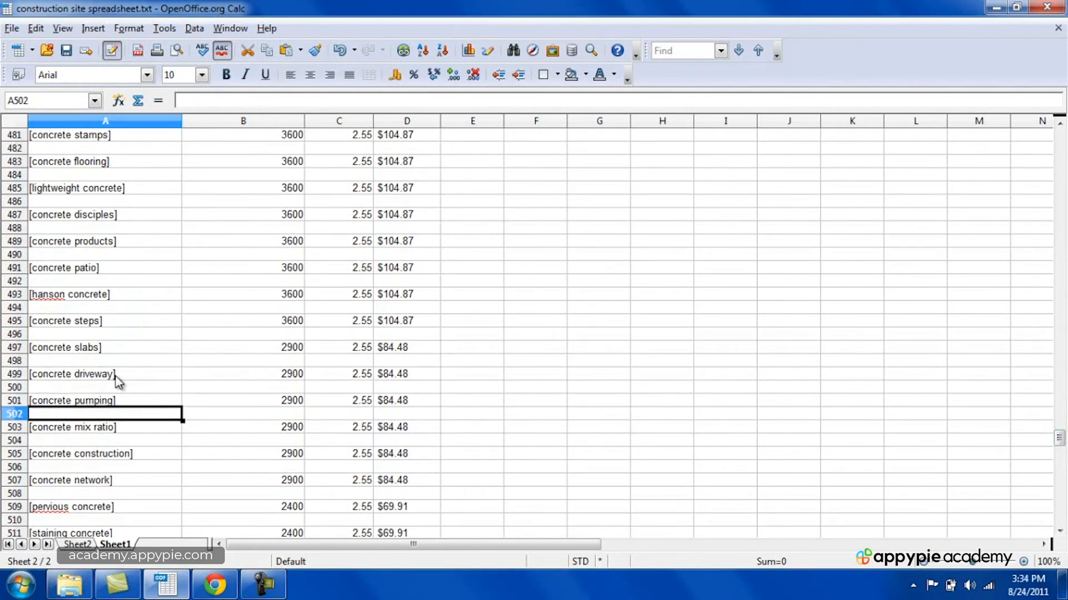
key(Up)
key(Up)
key(Up)
key(Up)
key(Up)
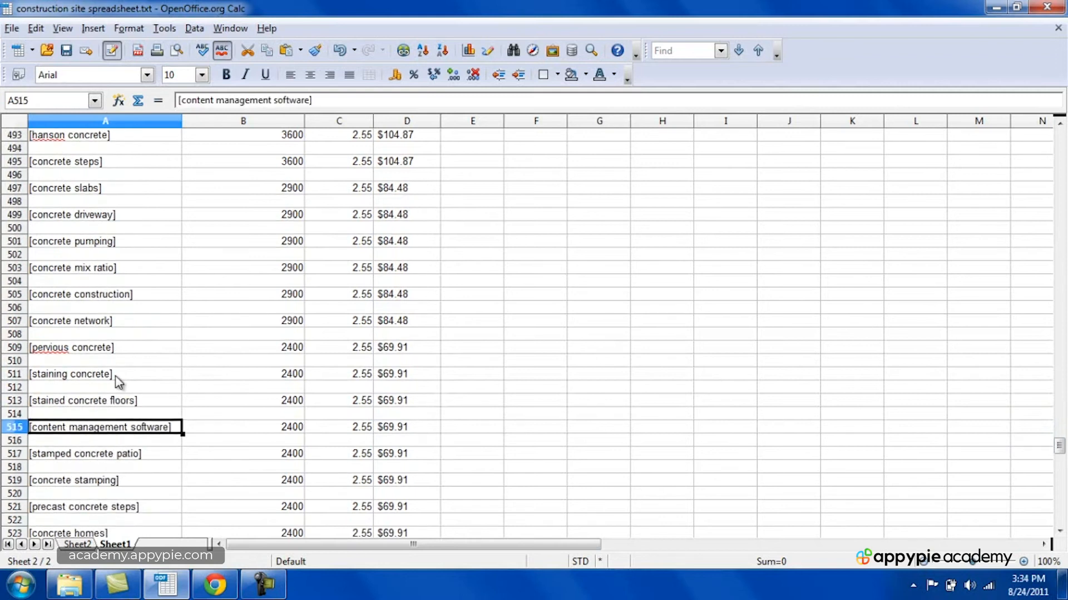
key(Down)
key(Down)
key(Down)
key(Down)
key(Down)
key(Down)
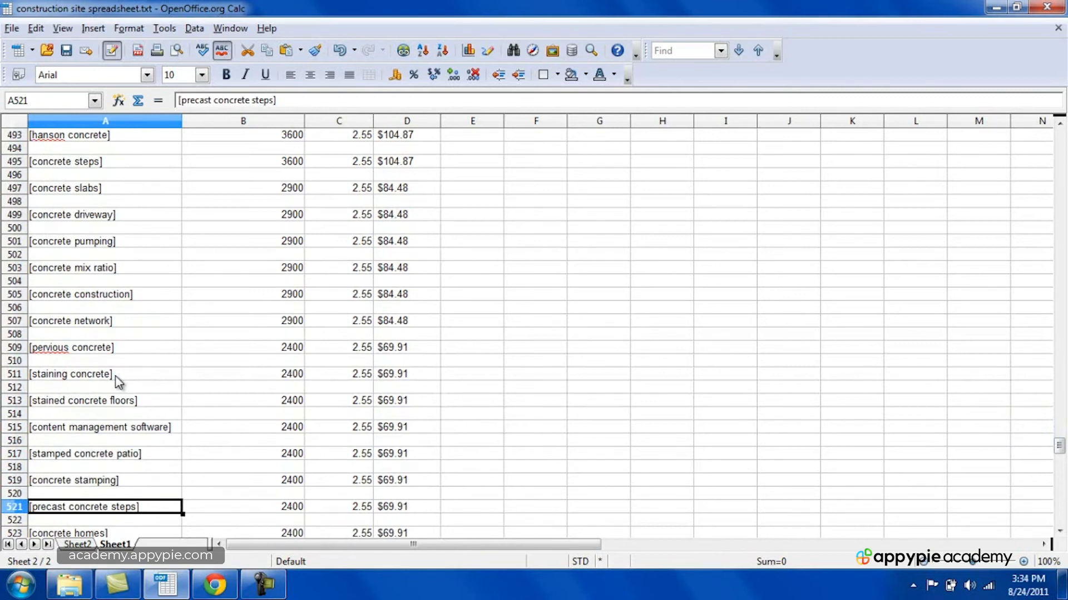
Switch to Chrome and try to search Google for "precast concrete steps"
click(215, 584)
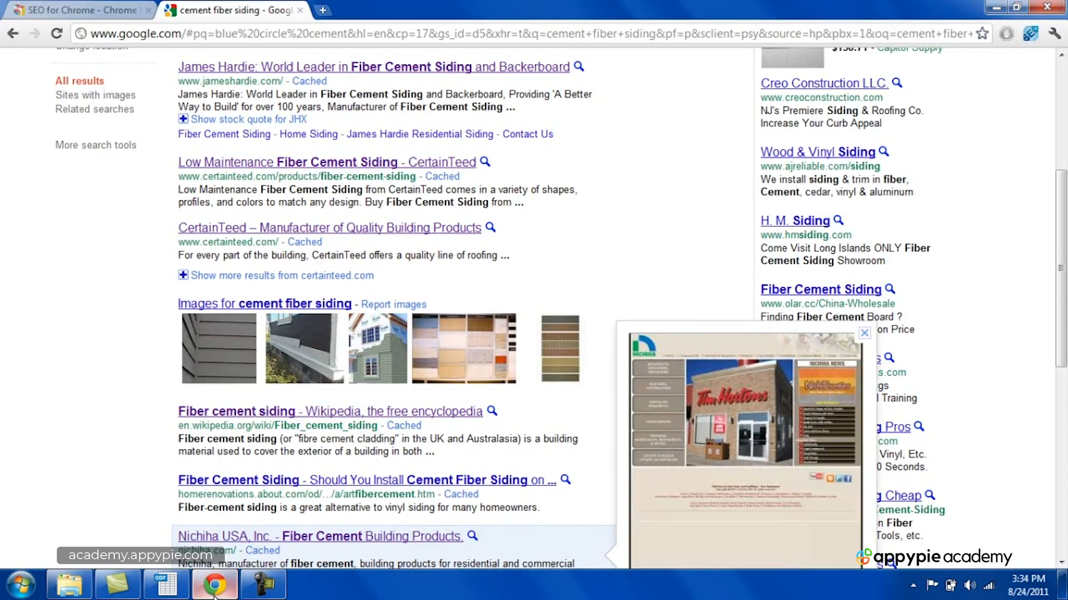
scroll(1028, 56, up, 5)
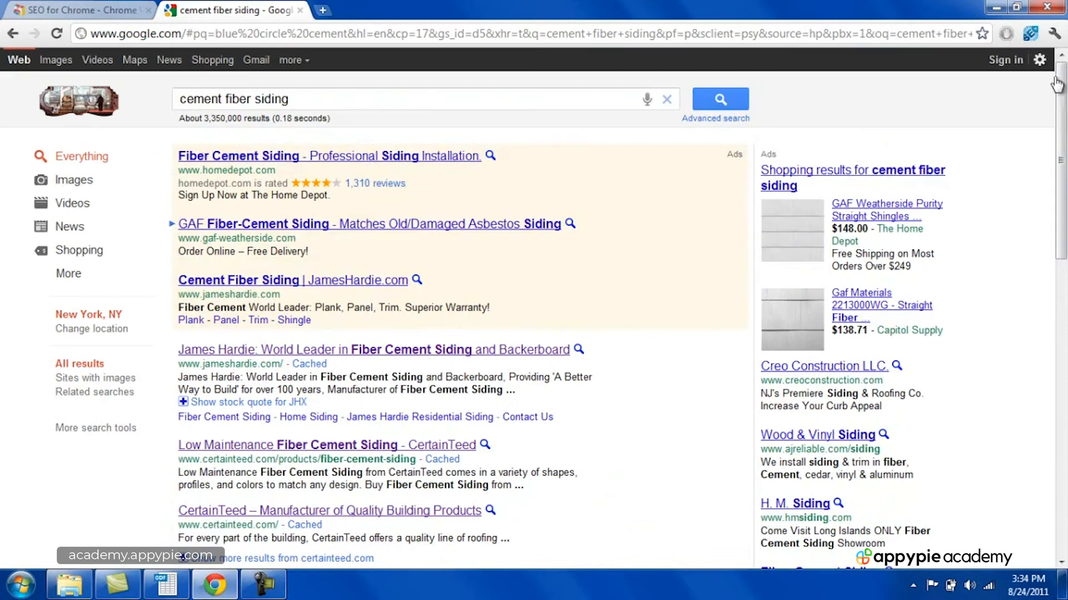
triple_click(408, 101)
text(pre)
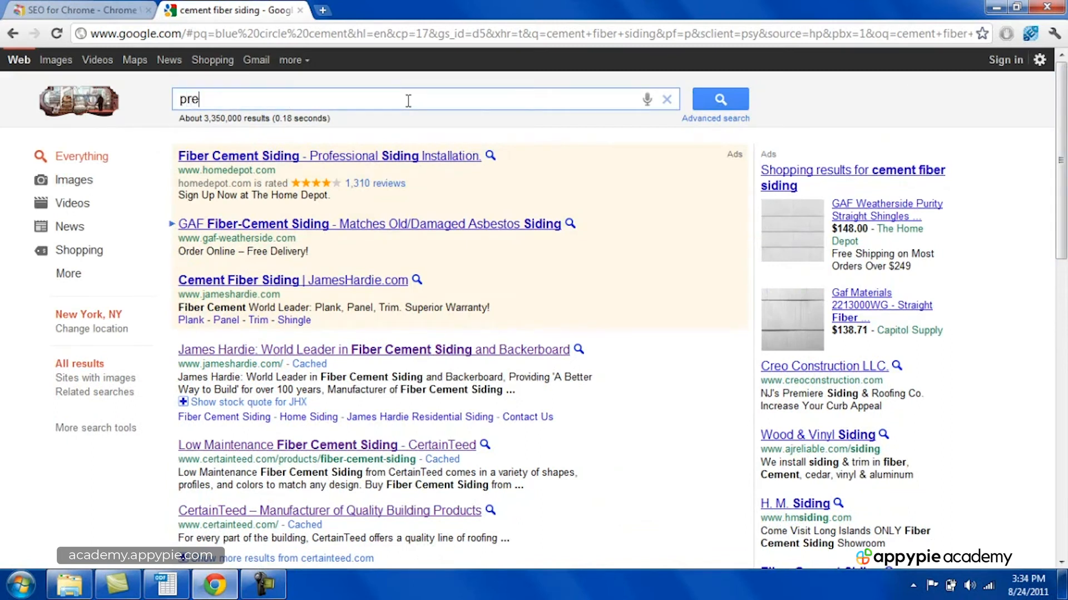
text(cast concrete steps)
key(Return)
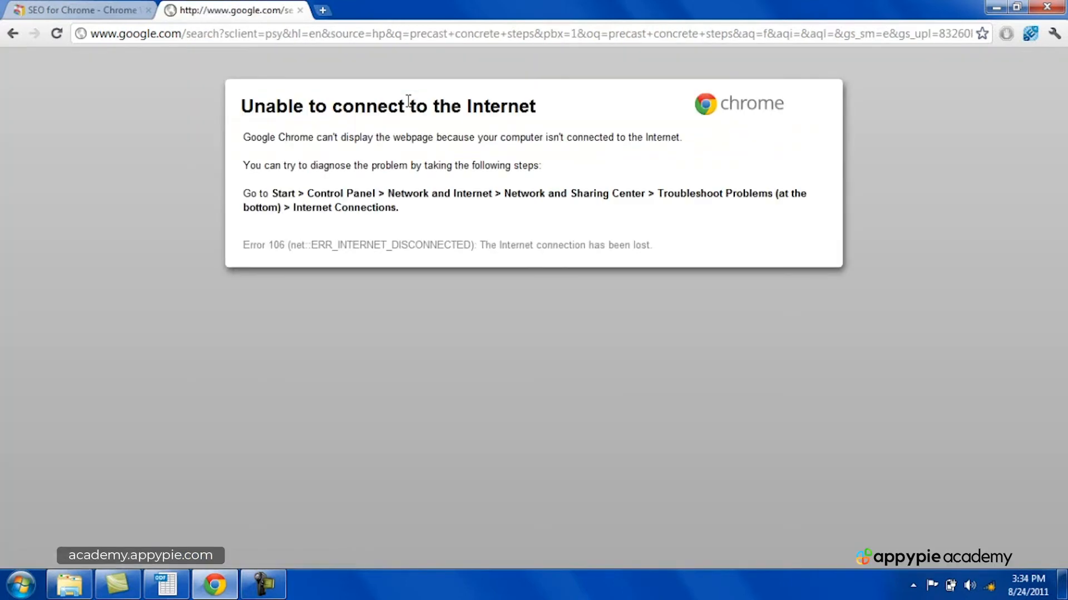
Check the status of the computer's wireless network connection
click(172, 34)
click(173, 34)
click(991, 587)
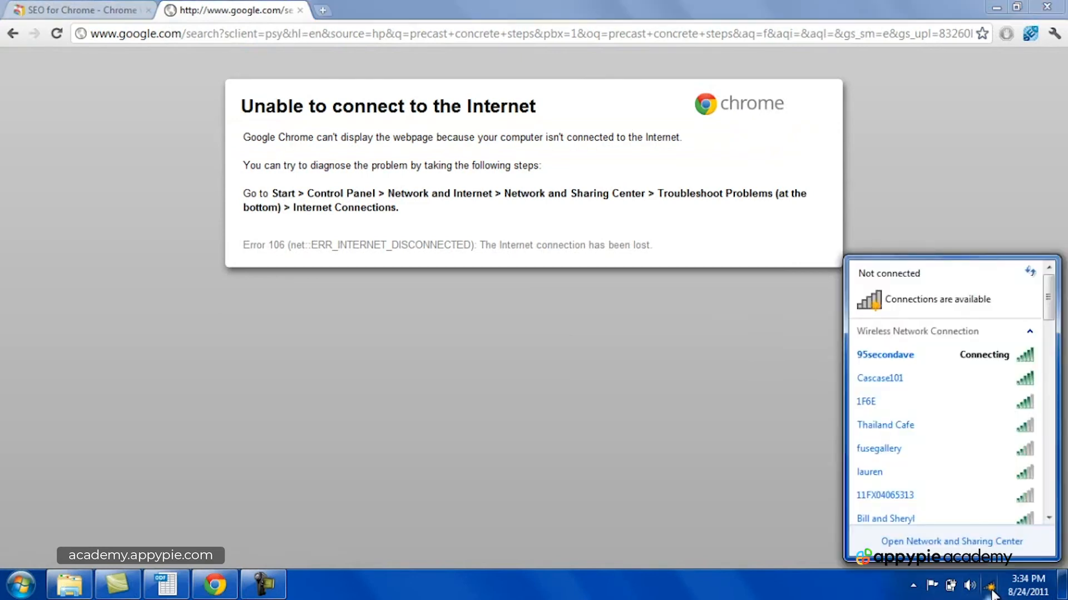
click(991, 588)
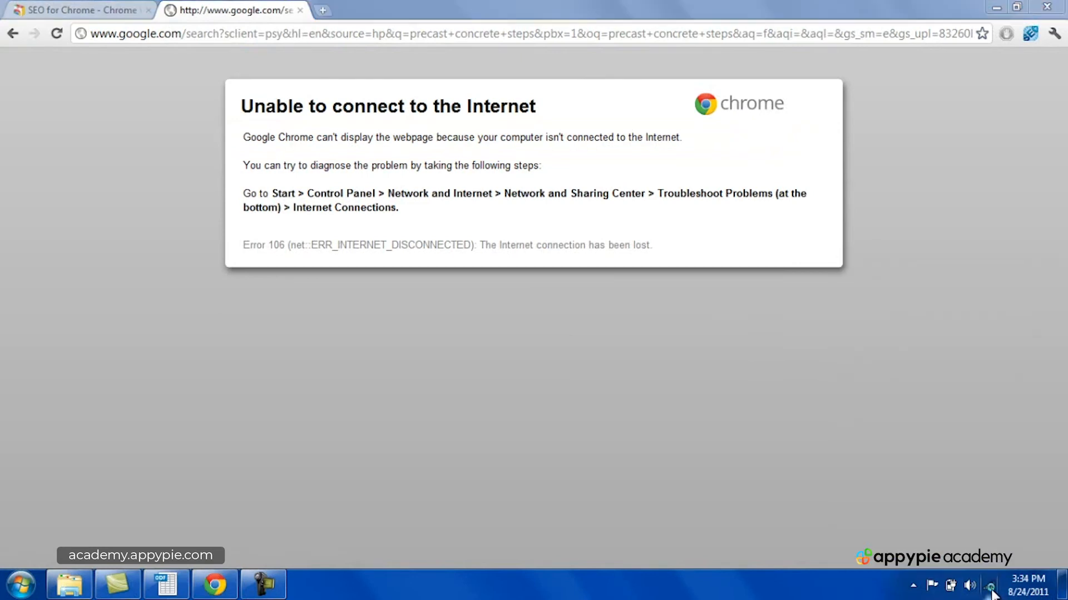
Repeat the Google search for "precast concrete steps"
click(356, 34)
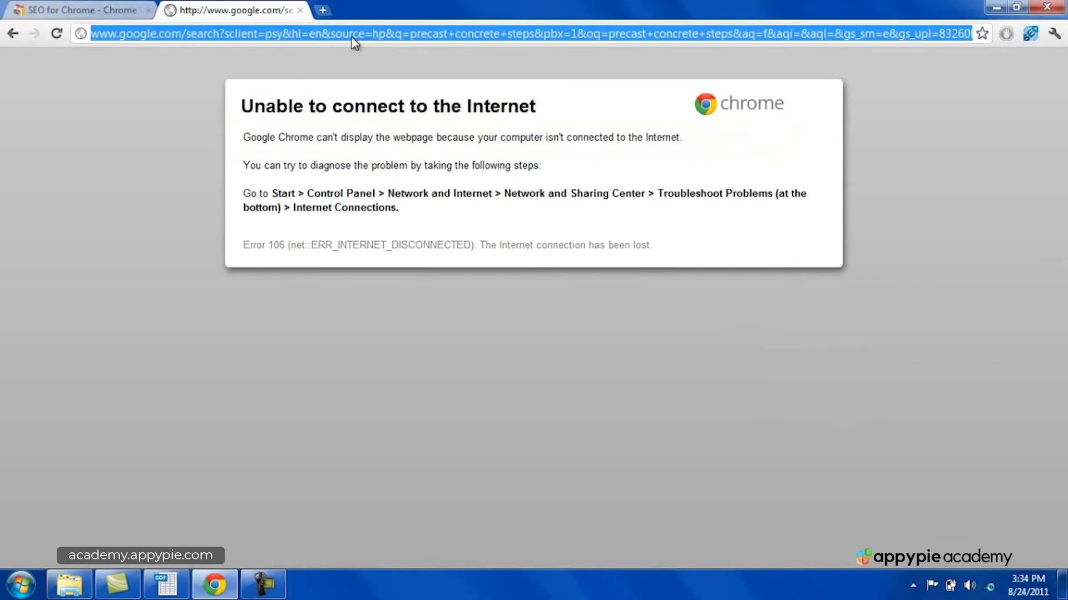
text(precast )
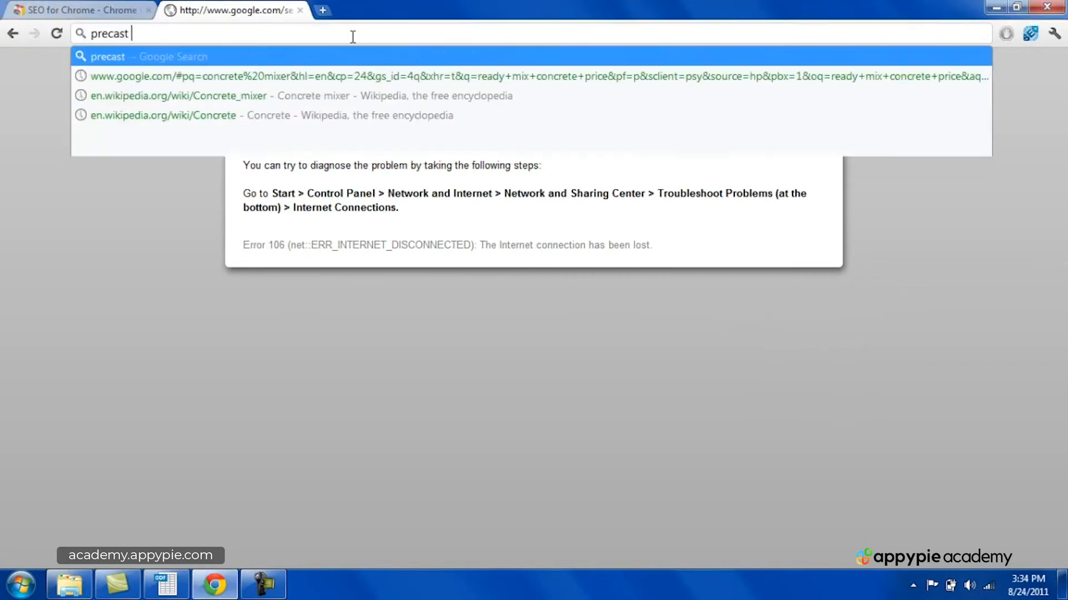
text(concrete steps)
key(Return)
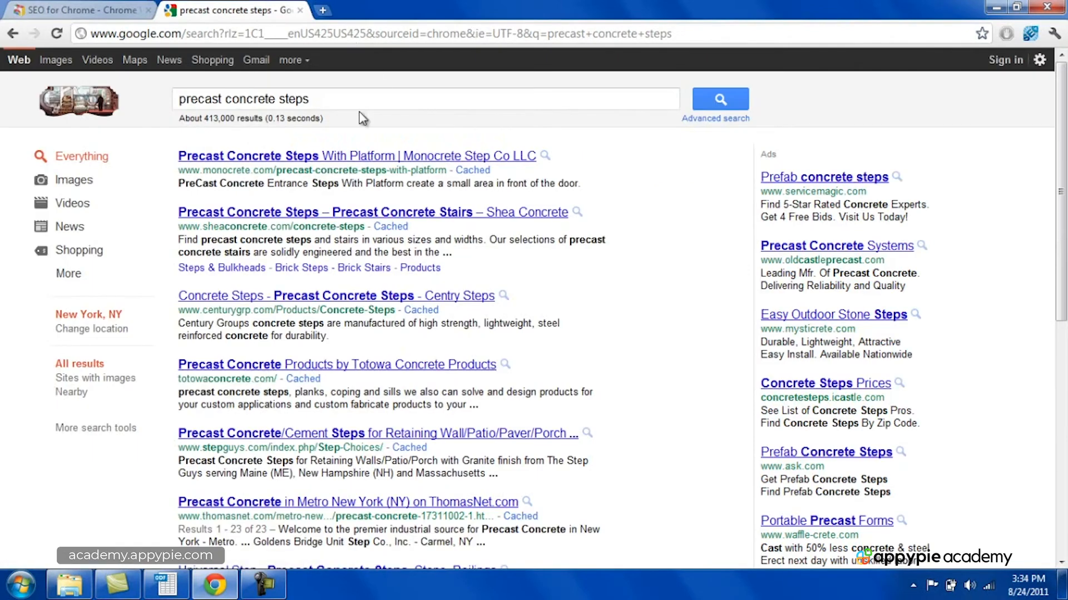
Open the first four non-ad results, Monocrete, Shea Concrete, Centry Steps and Totowa Concrete Products, in new tabs
right_click(309, 155)
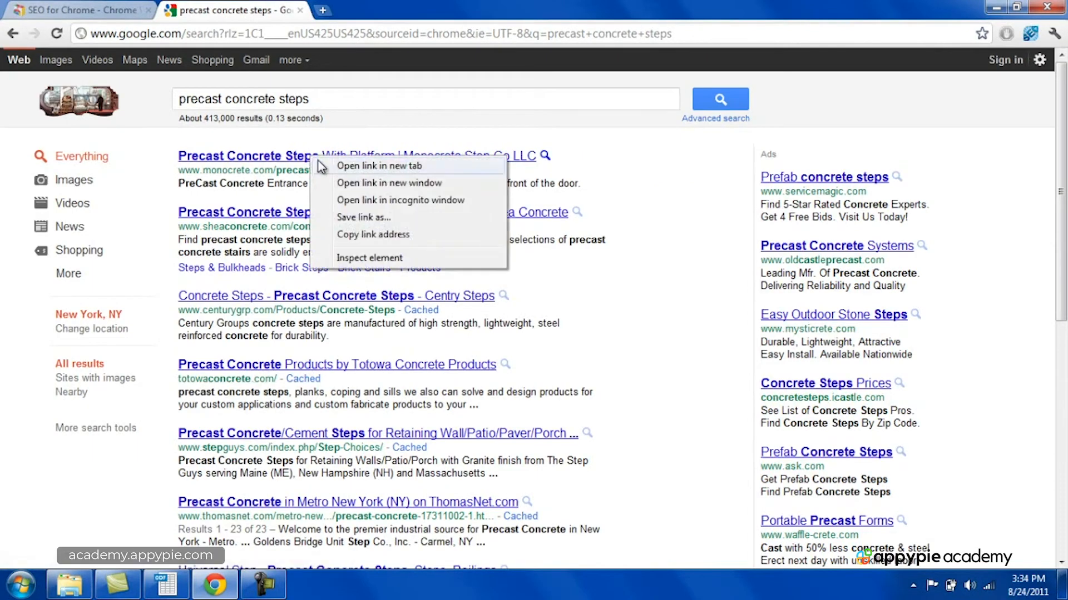
click(323, 165)
right_click(302, 212)
click(322, 219)
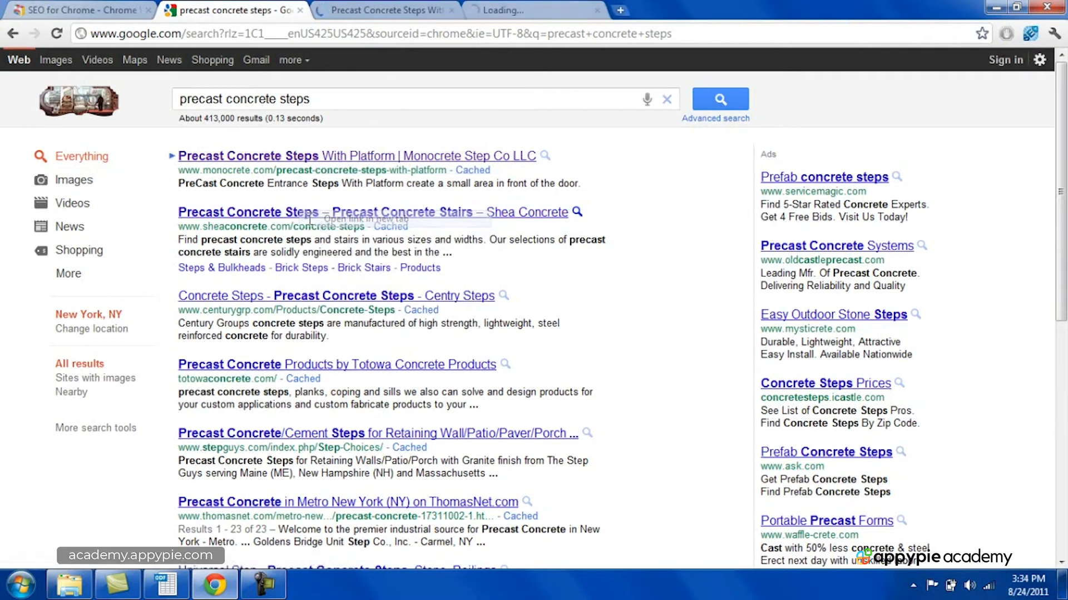
right_click(280, 303)
click(298, 312)
right_click(304, 372)
click(305, 375)
Check the SEO for Chrome statistics of the Monocrete, Shea Concrete, Century Group and Totowa Concrete pages
click(385, 8)
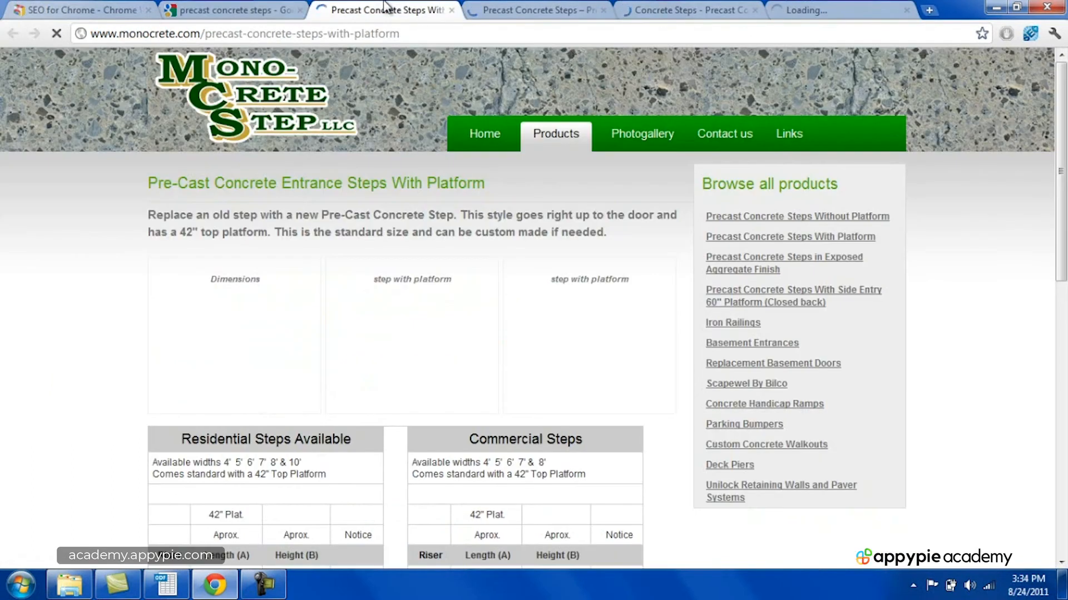
click(1029, 35)
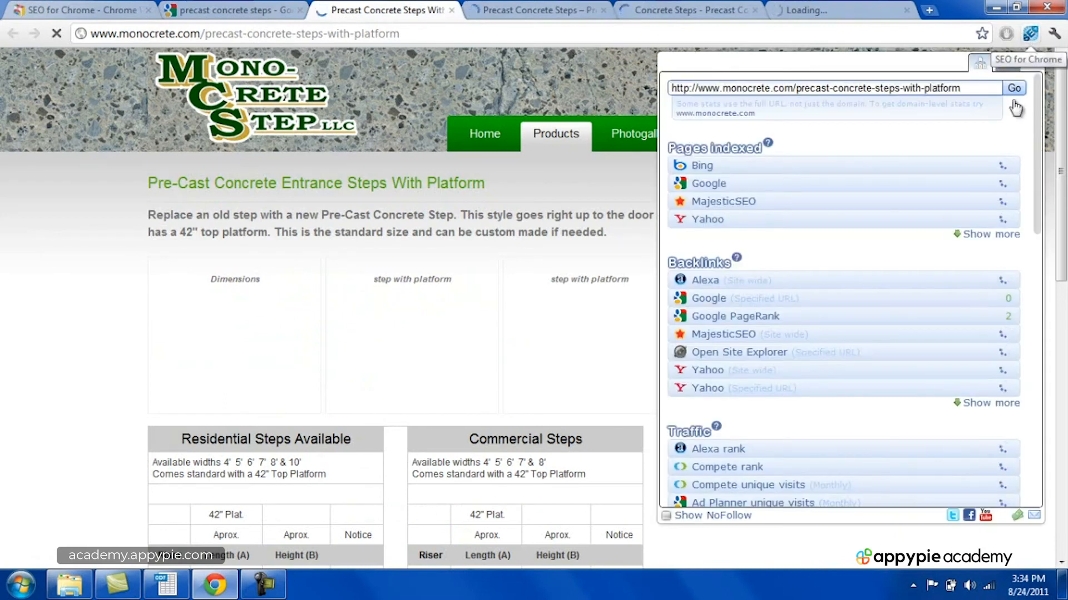
click(539, 8)
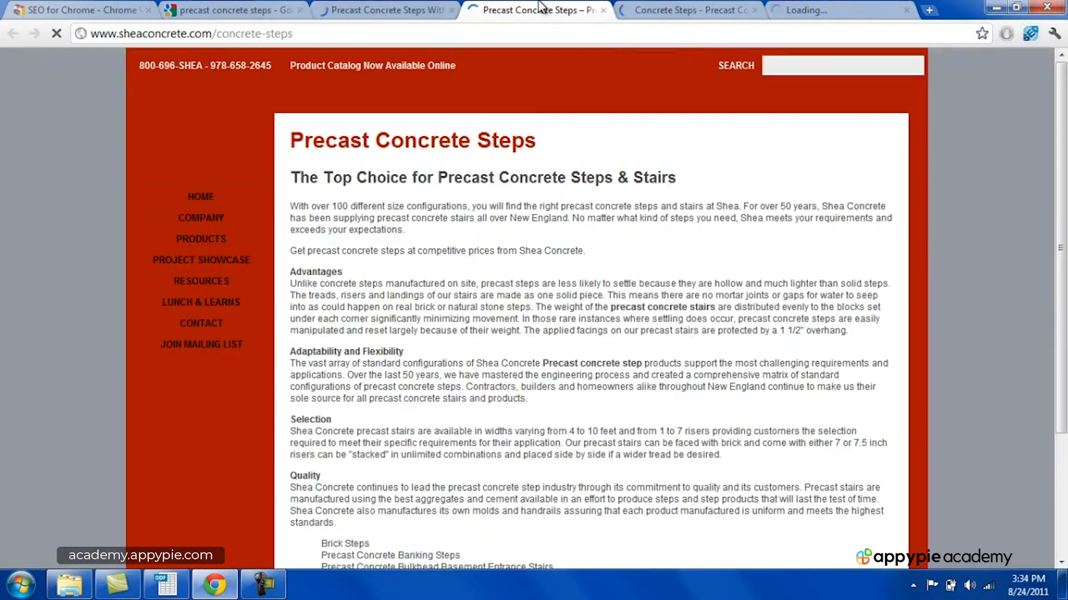
click(1031, 34)
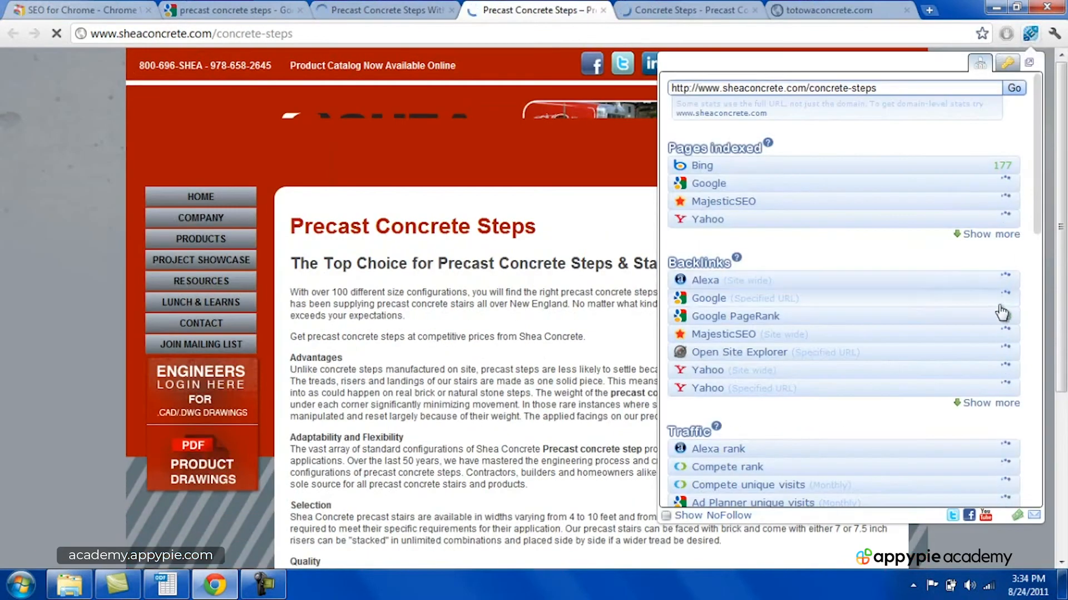
click(674, 6)
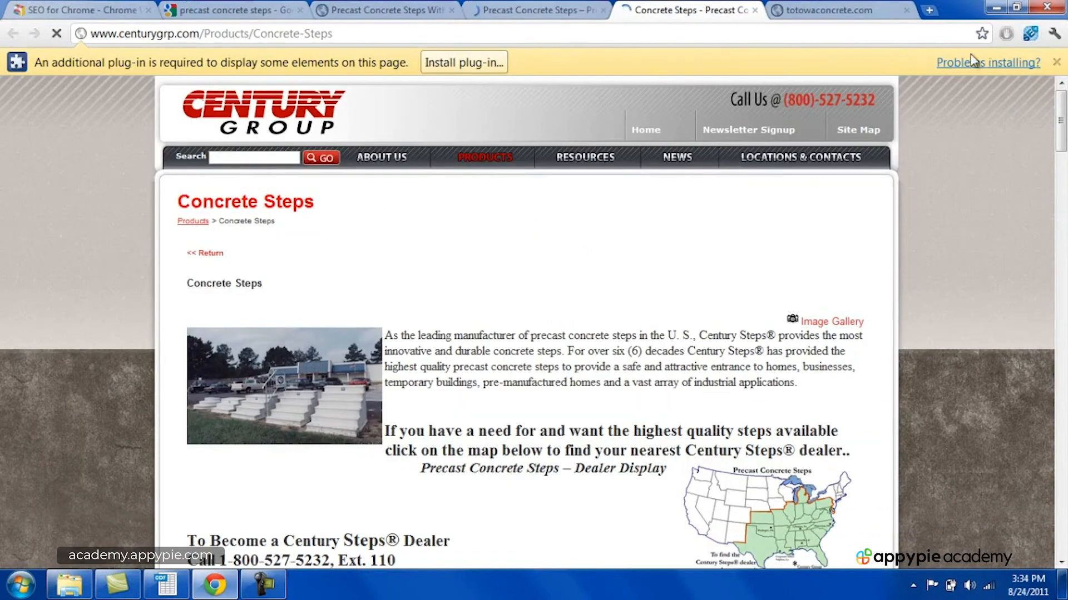
click(1030, 35)
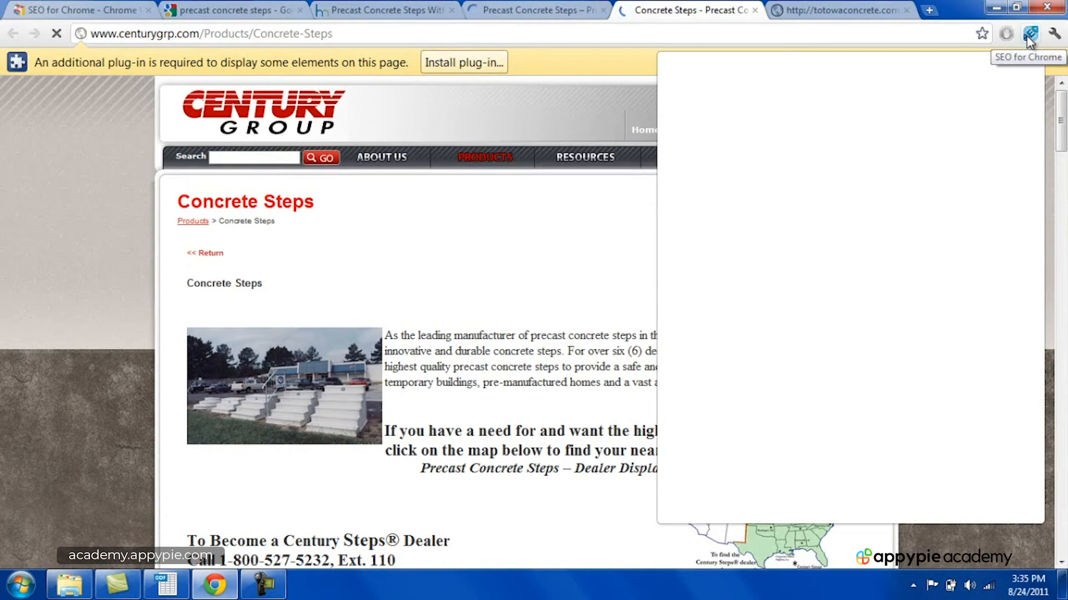
click(1029, 35)
click(1030, 34)
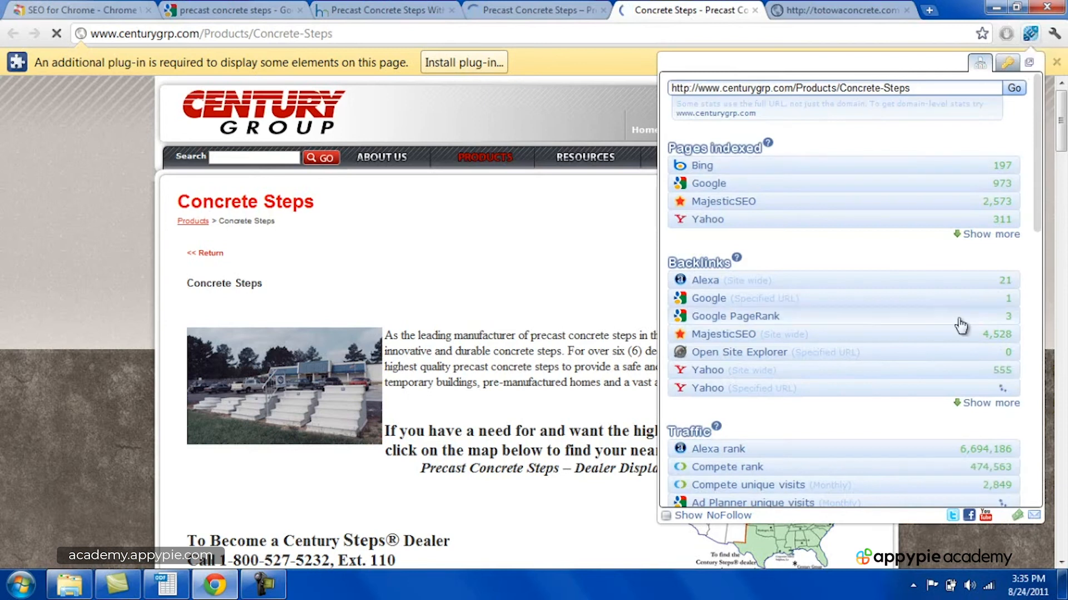
click(854, 8)
click(1029, 38)
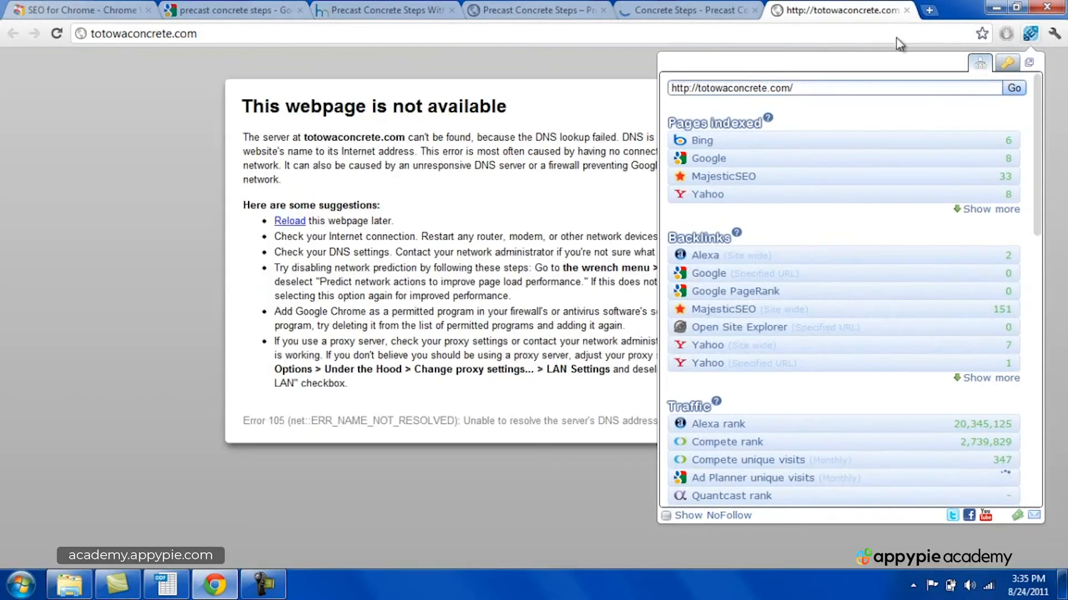
Look back over the Century Group, Shea Concrete and Monocrete pages and return to the "precast concrete steps" search results
click(698, 8)
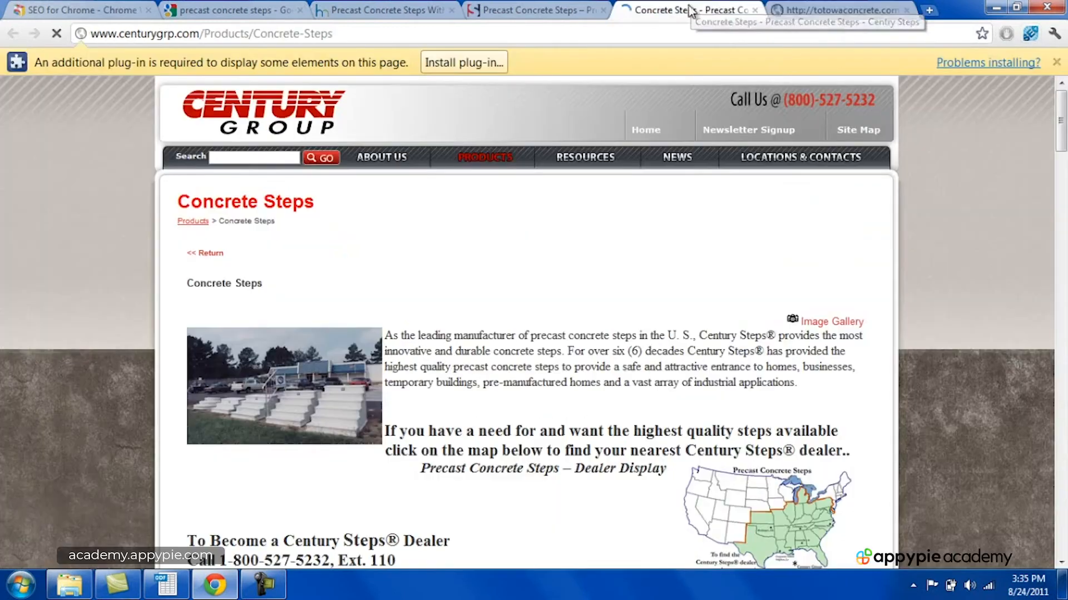
click(538, 9)
click(389, 10)
click(216, 9)
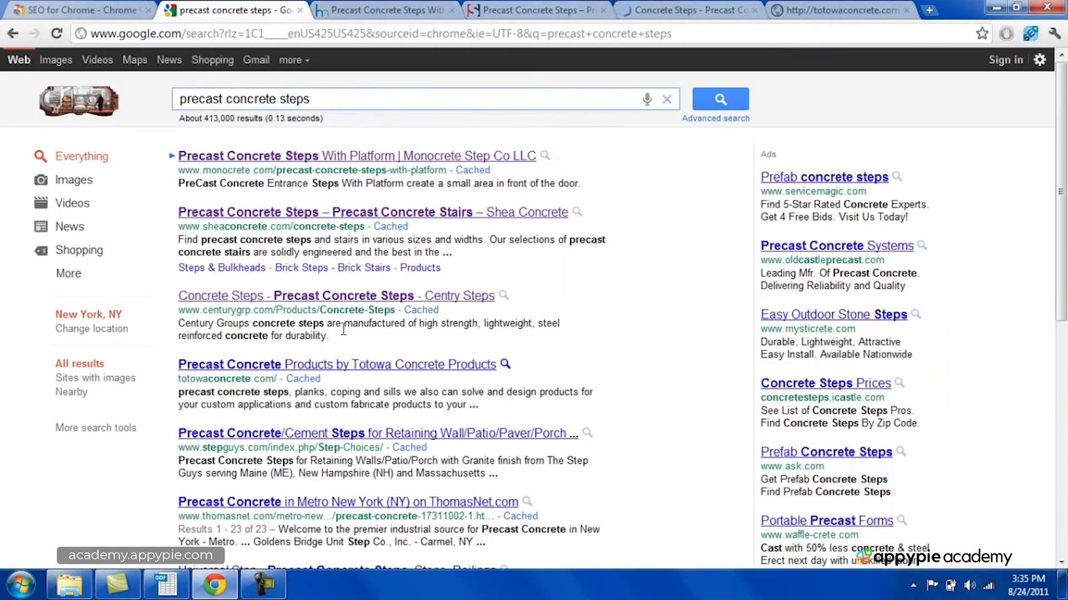
Switch to the OpenOffice Calc spreadsheet and fill the "precast concrete steps" row, A521:D521, with a blue background
click(166, 584)
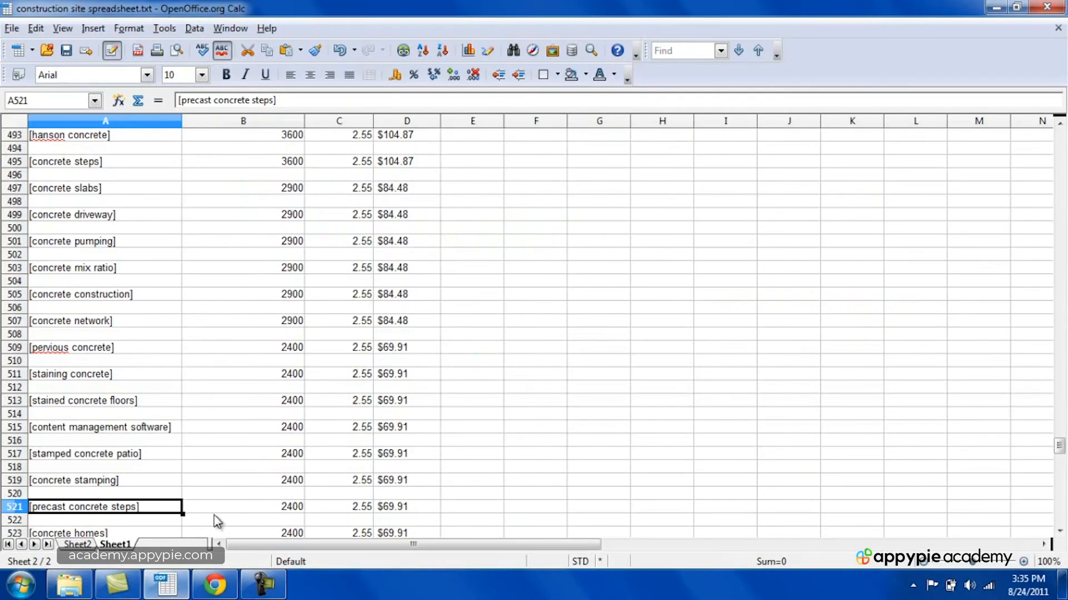
drag(158, 512, 382, 509)
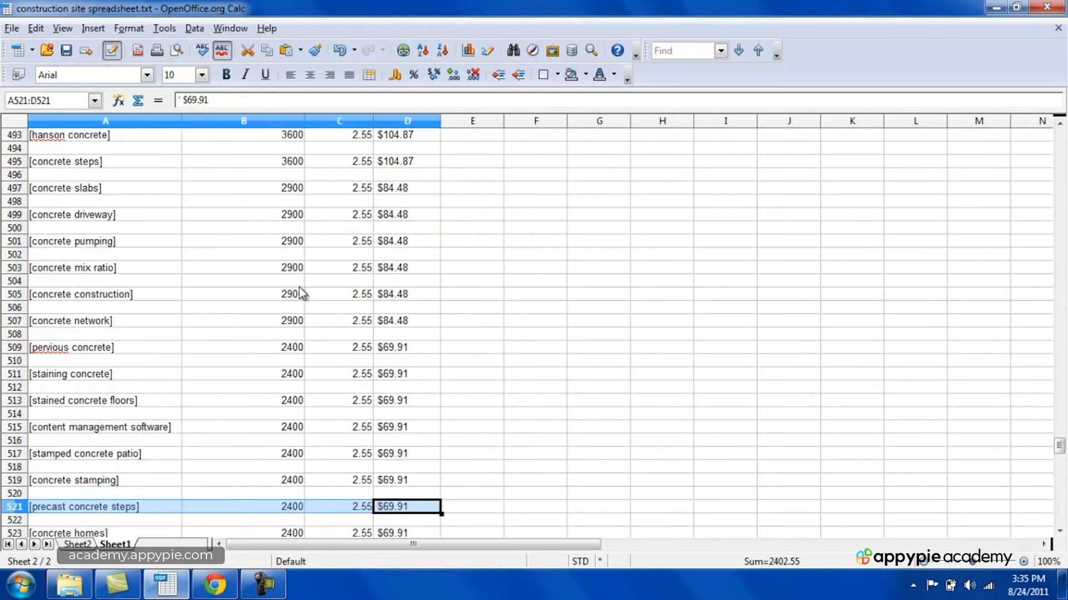
click(586, 74)
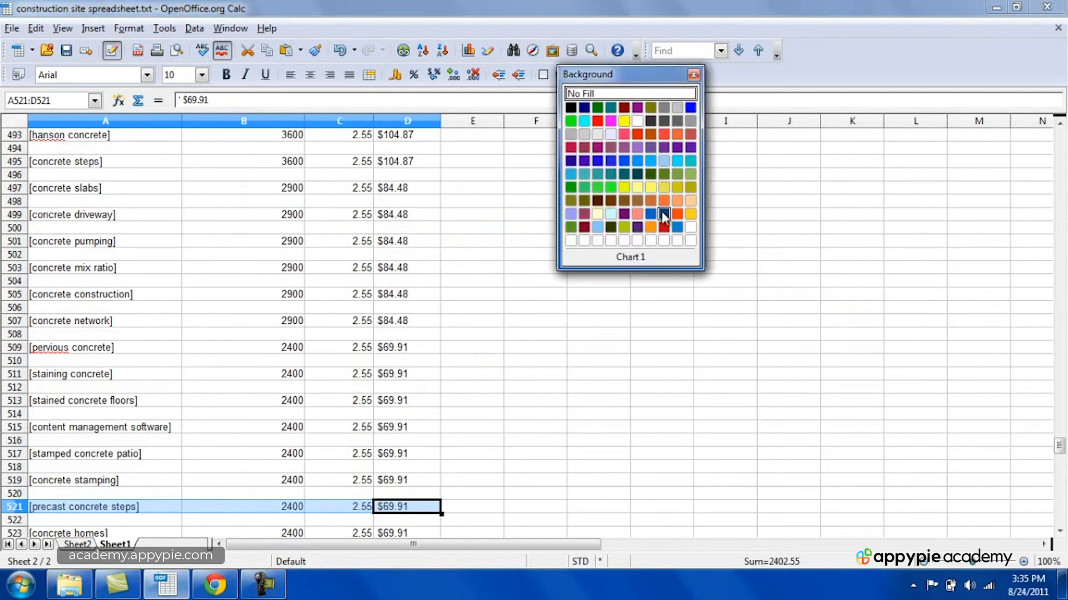
click(693, 112)
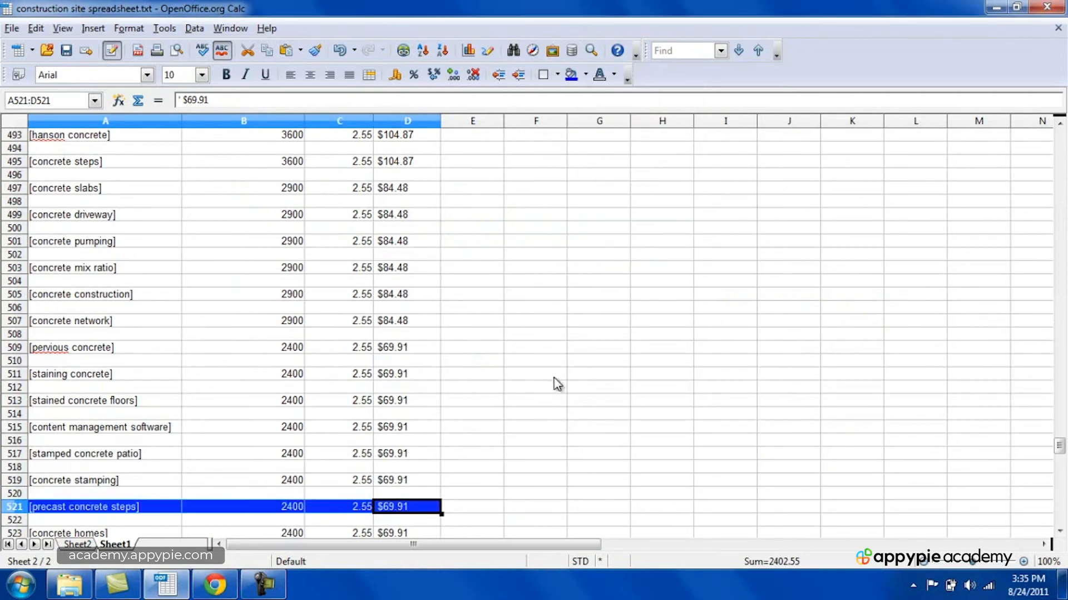
click(514, 428)
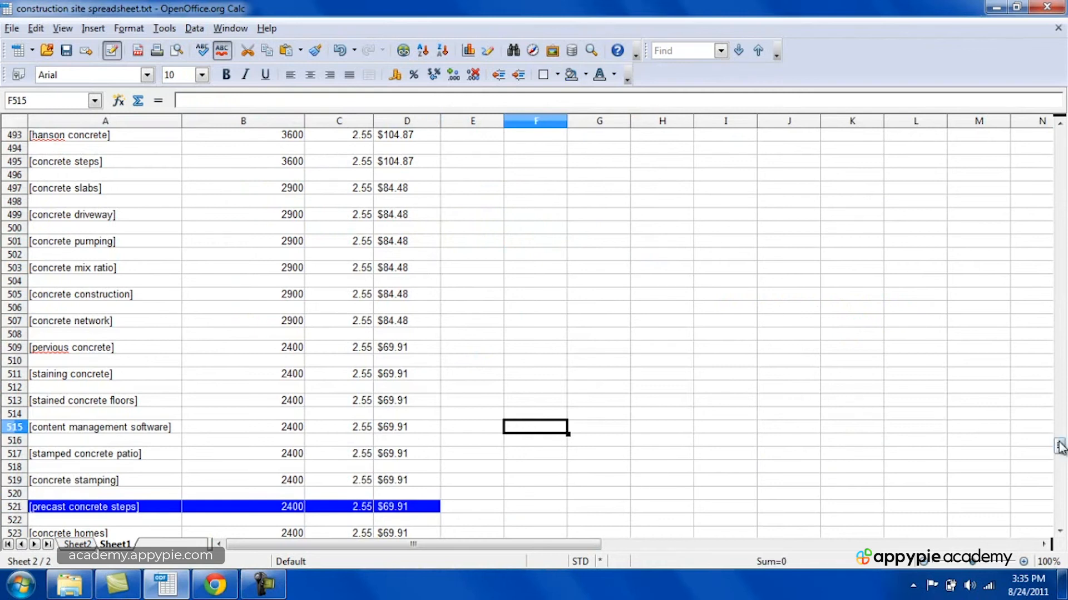
Examine the concrete keywords below the "precast concrete steps" row, down to "concrete stairs"
drag(1059, 447, 1060, 466)
click(445, 404)
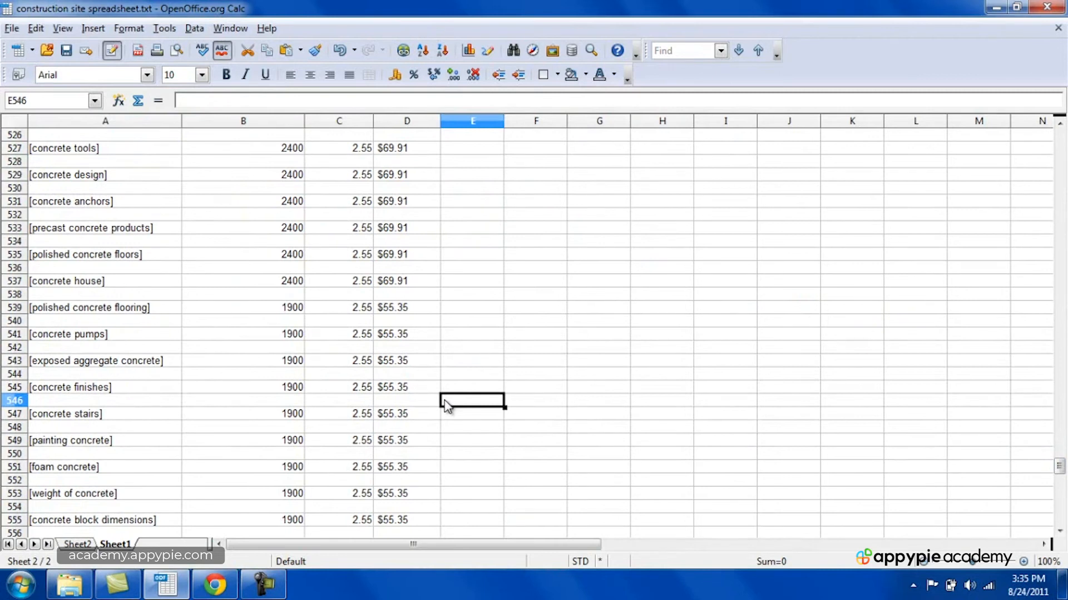
key(Left)
key(Down)
key(Left)
key(Left)
key(Left)
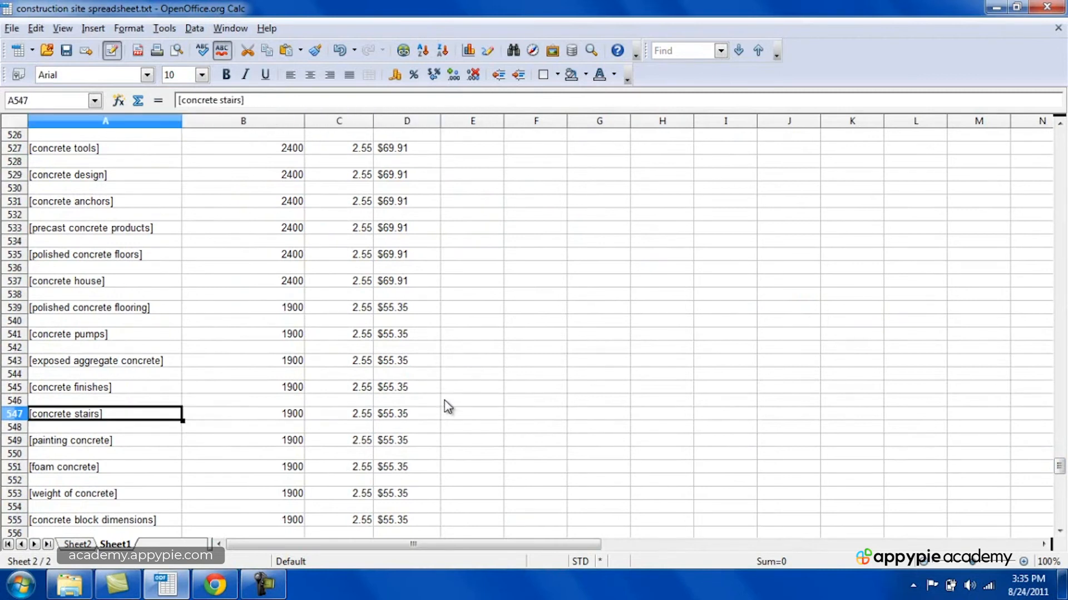
Look back up through the concrete keywords from "concrete stairs" to the start of the keyword list
key(Up)
key(Up)
key(Up)
key(Up)
key(Up)
key(Up)
key(Up)
key(Up)
key(Up)
key(Up)
key(Up)
key(Up)
key(Up)
key(Up)
key(Up)
key(Up)
key(Up)
key(Up)
key(Up)
key(Up)
key(Up)
key(Up)
key(Up)
key(Up)
key(Up)
key(Up)
key(Up)
key(Up)
key(Up)
key(Up)
key(Up)
key(Up)
key(Up)
key(Up)
key(Up)
key(Up)
key(Up)
key(Up)
key(Up)
key(Up)
key(Up)
key(Up)
key(Up)
key(Up)
key(Up)
key(Up)
key(Up)
key(Up)
key(Up)
key(Up)
key(Up)
key(Up)
key(Up)
key(Up)
key(Up)
key(Up)
key(Up)
key(Up)
key(Up)
key(Up)
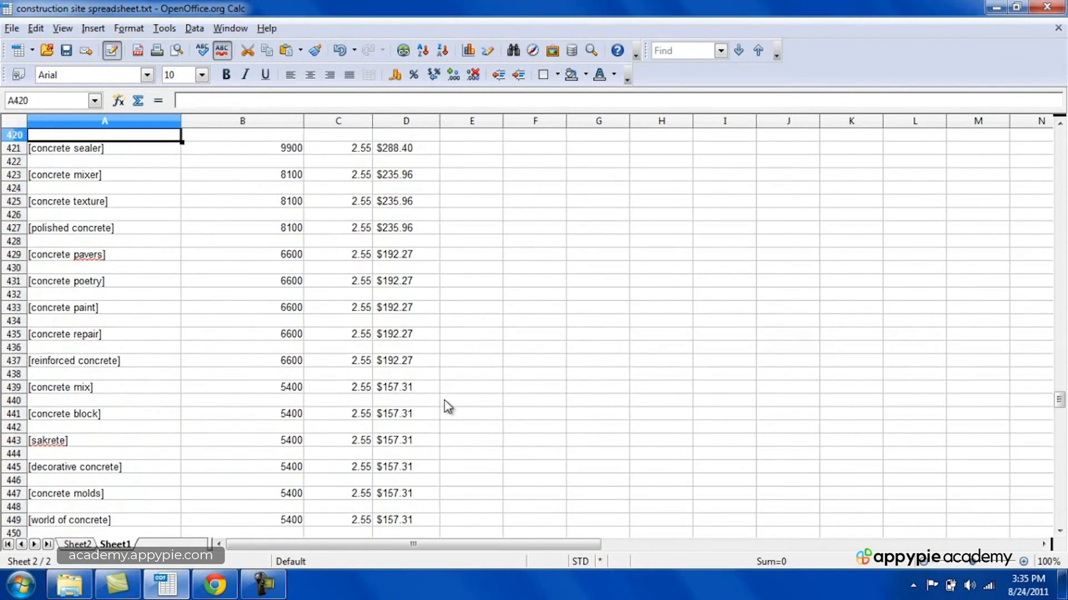
drag(1060, 405, 1062, 139)
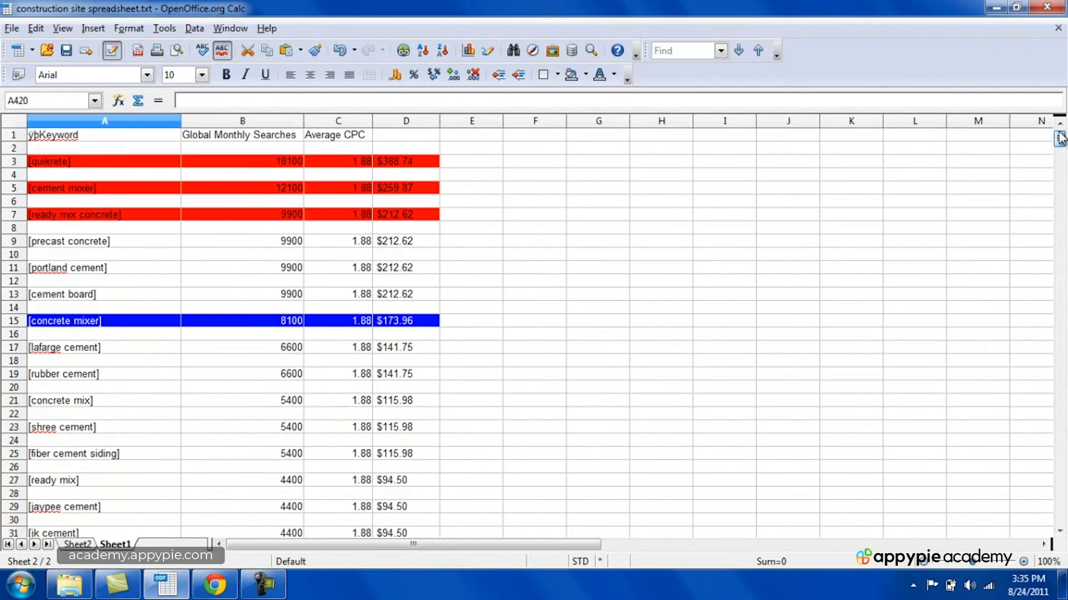
Review the keyword and column D dollar values of the "precast concrete", "portland cement" and "cement board" rows
click(175, 244)
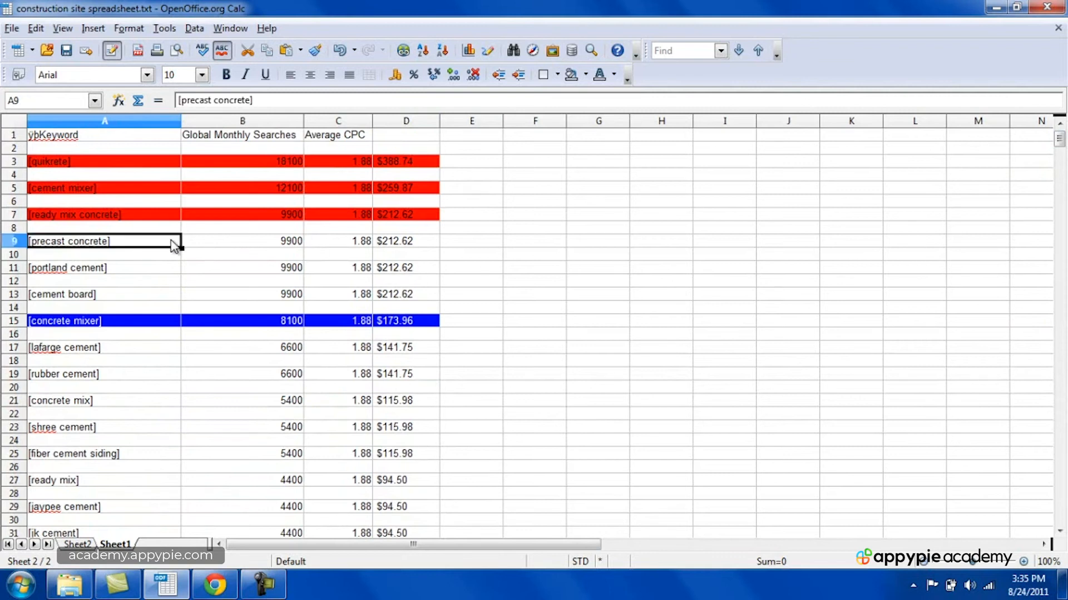
key(Right)
key(Right)
key(Right)
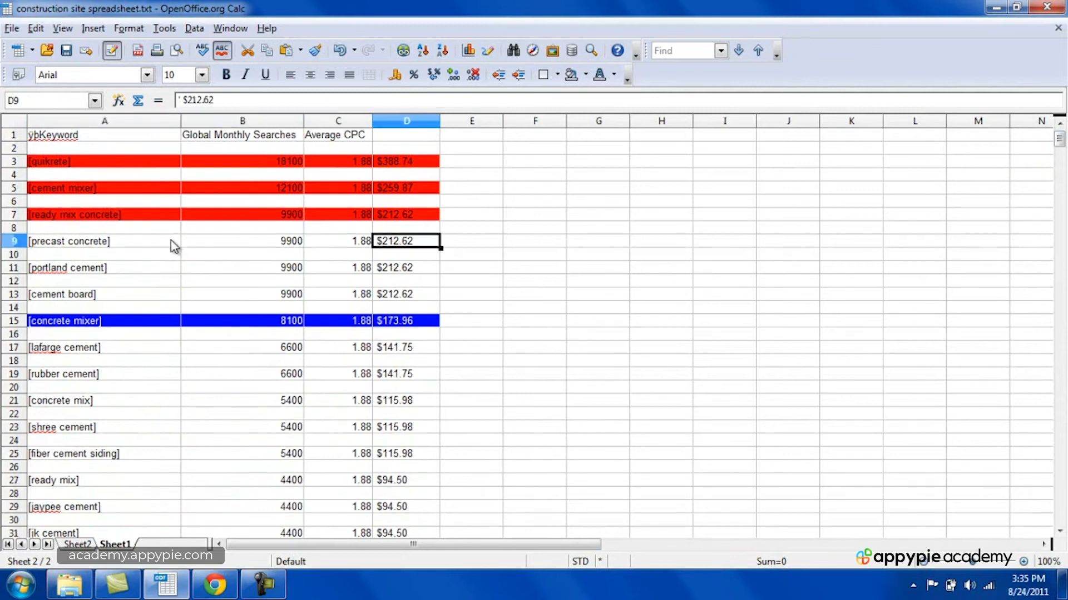
key(Down)
key(Down)
key(Left)
key(Left)
key(Left)
key(Down)
key(Down)
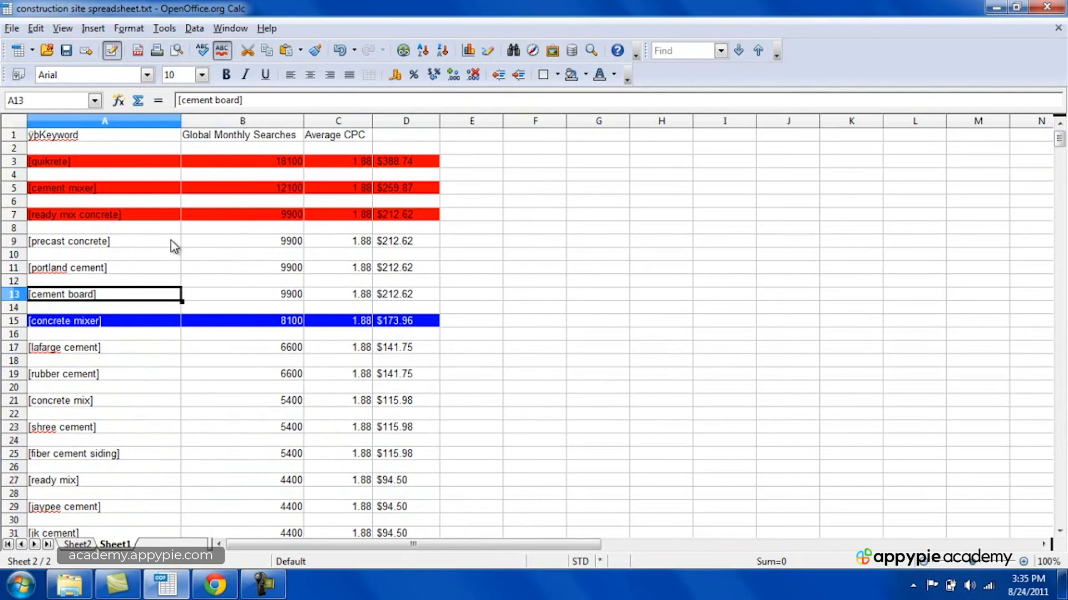
key(Right)
key(Right)
key(Right)
Examine the search volume, average CPC and dollar value of the "quikrete" row
key(Up)
key(Up)
key(Up)
key(Up)
key(Up)
key(Up)
key(Up)
key(Up)
key(Up)
key(Up)
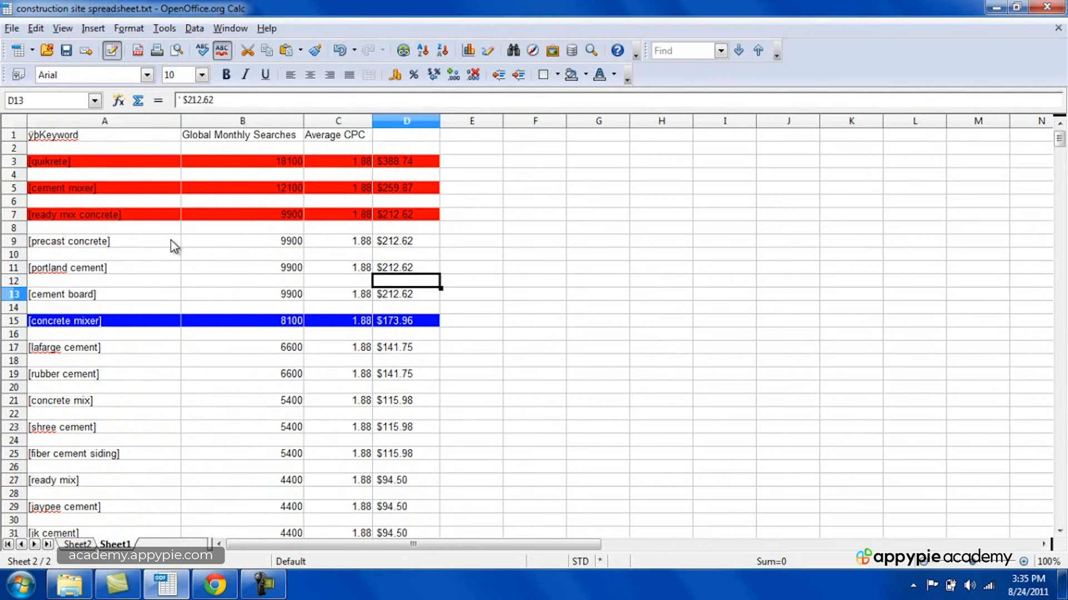
key(Left)
key(Left)
key(Left)
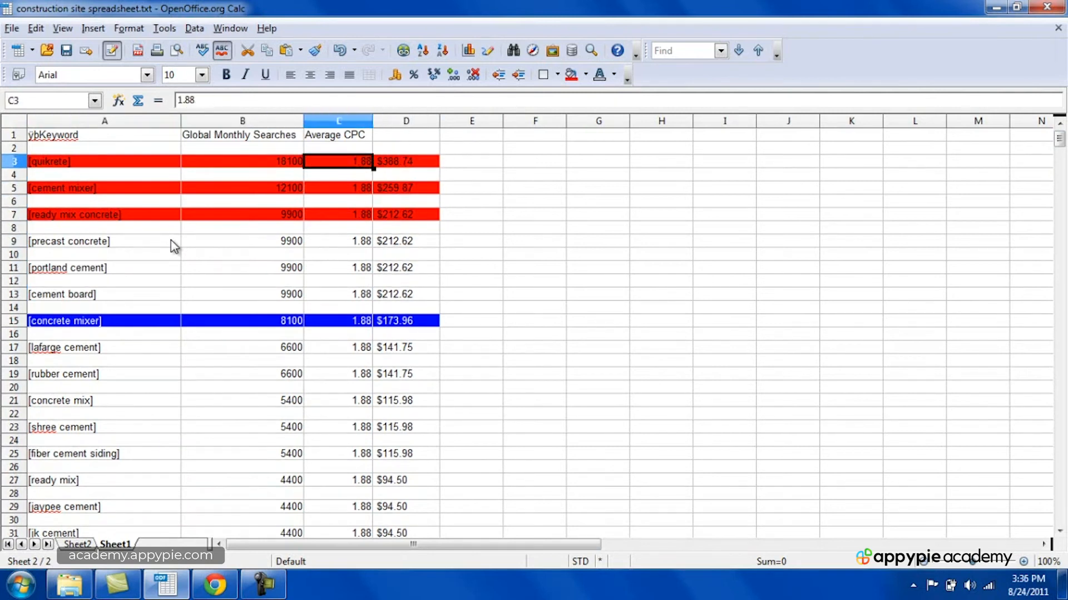
key(Right)
key(Right)
key(Right)
key(Left)
key(Right)
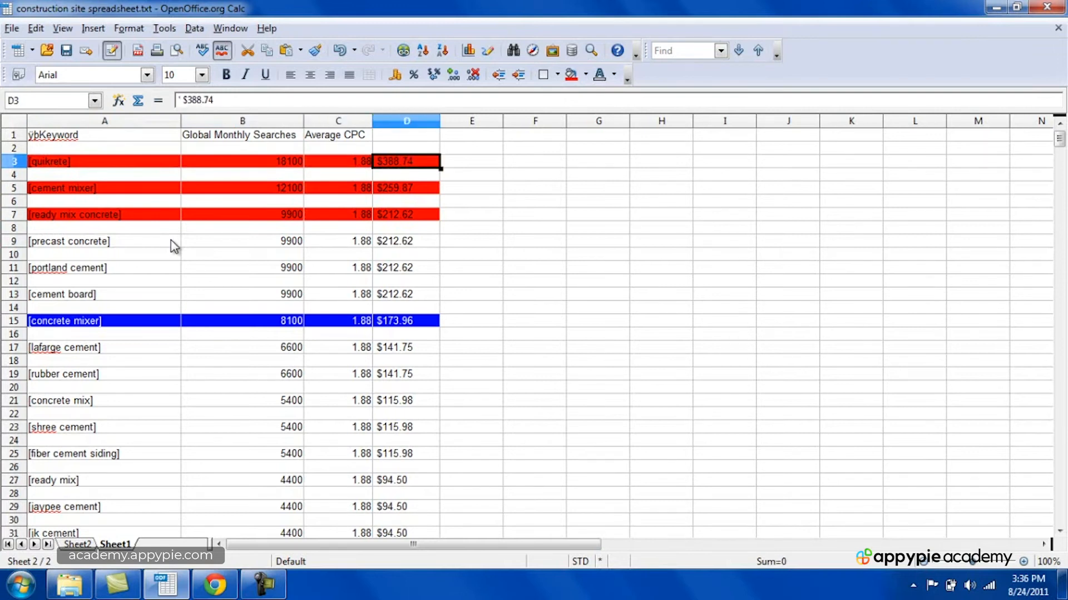
Compare the column D dollar values of the red-filled keyword rows with those of the rows down to "portland cement"
key(Down)
key(Down)
key(Down)
key(Down)
key(Down)
key(Down)
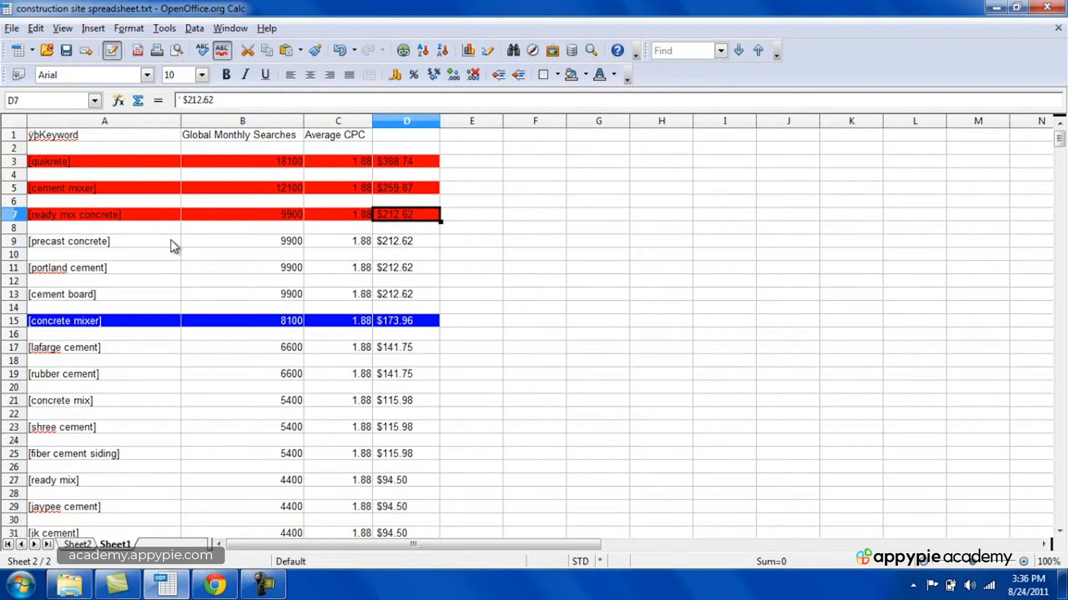
key(Left)
key(Left)
key(Left)
key(Down)
key(Down)
key(Right)
key(Right)
key(Right)
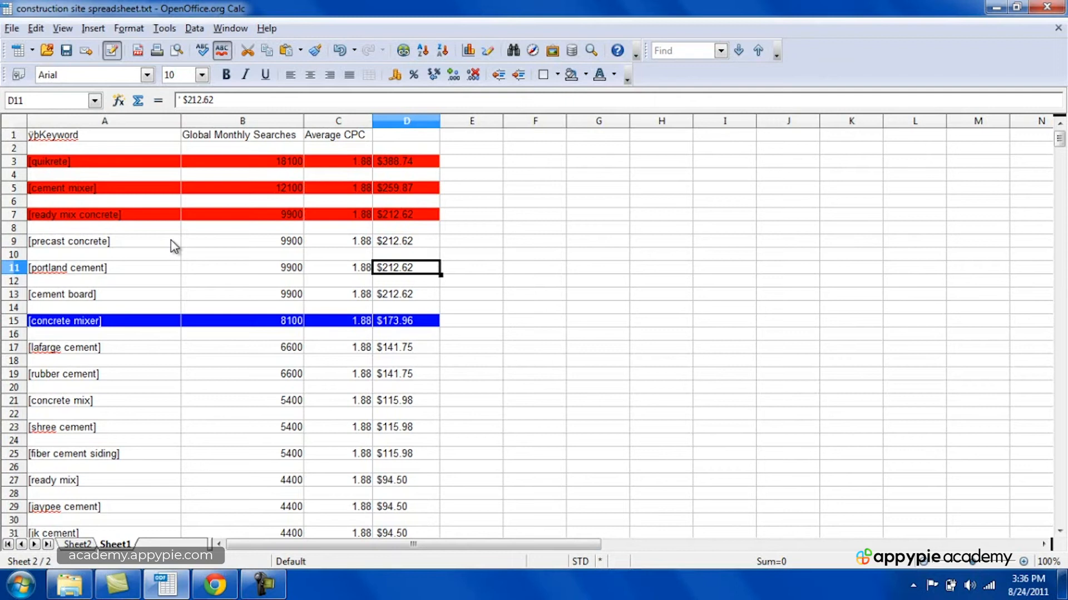
Review the keyword list from "portland cement" down to "cement plant", including the red- and yellow-filled rows, and return to its start
key(Down)
key(Down)
key(Left)
key(Left)
key(Left)
key(Down)
key(Down)
key(Down)
key(Down)
key(Down)
key(Down)
key(Down)
key(Down)
key(Down)
key(Down)
key(Down)
key(Down)
key(Down)
key(Down)
key(Down)
key(Down)
key(Down)
key(Down)
key(Down)
key(Down)
key(Down)
key(Down)
key(Down)
key(Down)
key(Down)
key(Down)
key(Down)
key(Down)
key(Down)
key(Down)
key(Down)
key(Down)
key(Down)
key(Down)
key(Down)
key(Down)
key(Down)
key(Down)
key(Down)
key(Down)
key(Down)
key(Down)
key(Down)
key(Down)
key(Down)
key(Down)
key(Down)
key(Down)
key(Down)
key(Down)
key(Down)
key(Down)
key(Down)
key(Down)
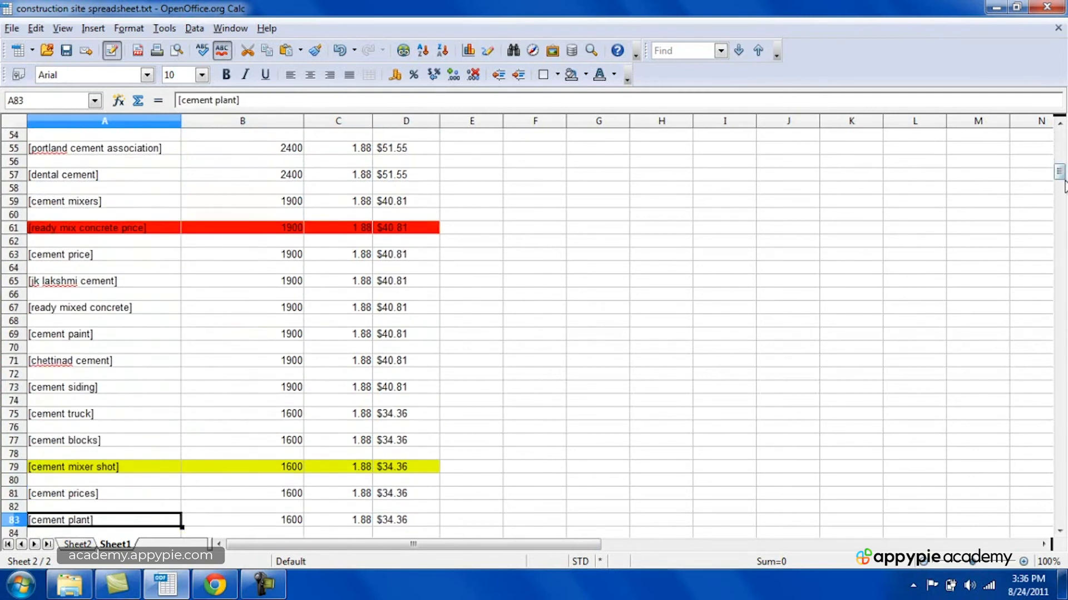
drag(1062, 184, 1039, 125)
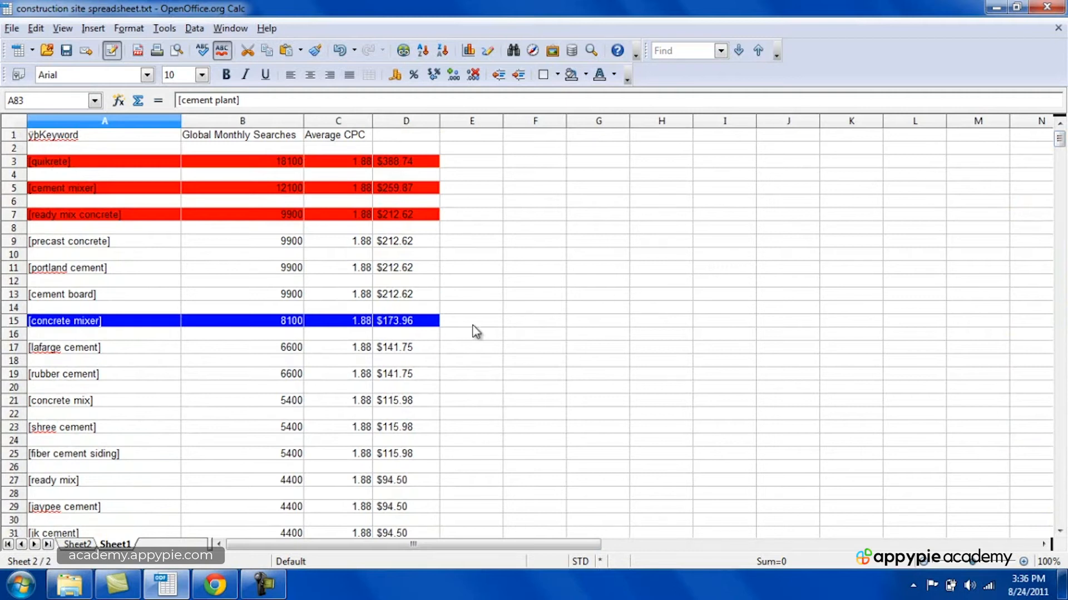
Examine the values of the blue-filled "concrete mixer" row and the keywords below it down to "concrete mix"
click(418, 323)
key(Left)
key(Left)
key(Left)
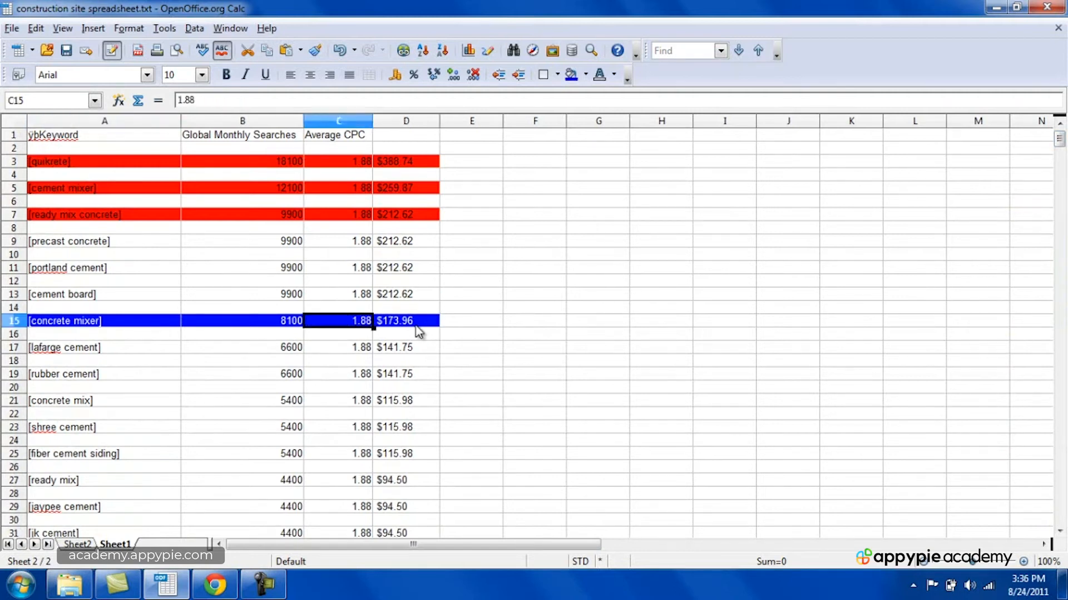
key(Down)
key(Down)
key(Down)
key(Down)
key(Down)
key(Down)
key(Down)
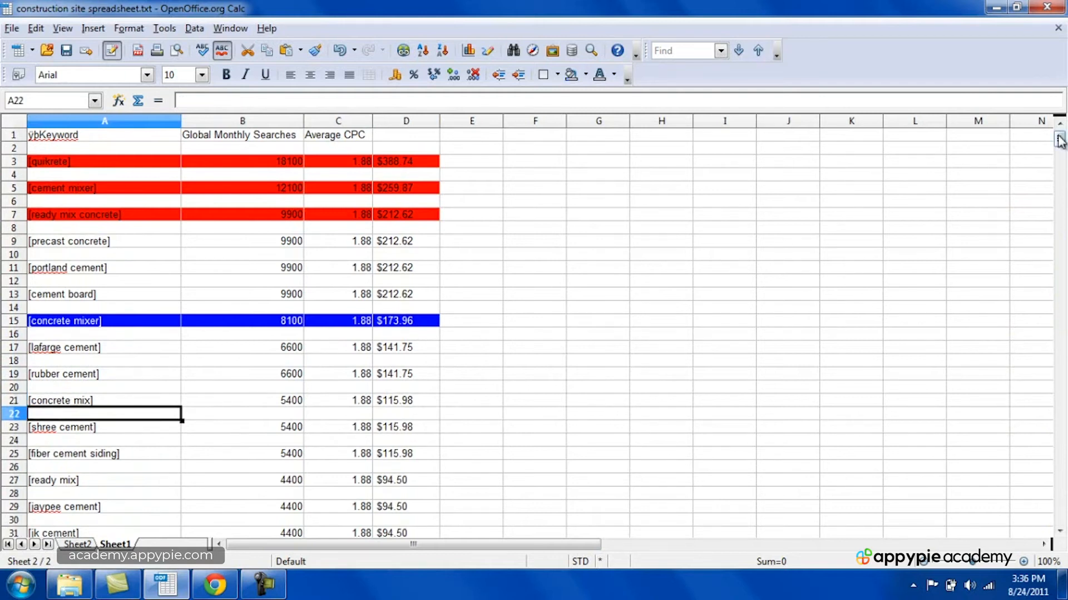
Fill the "ready mix" row, A27:D27, with a blue background
drag(1060, 140, 1059, 146)
drag(100, 355, 377, 350)
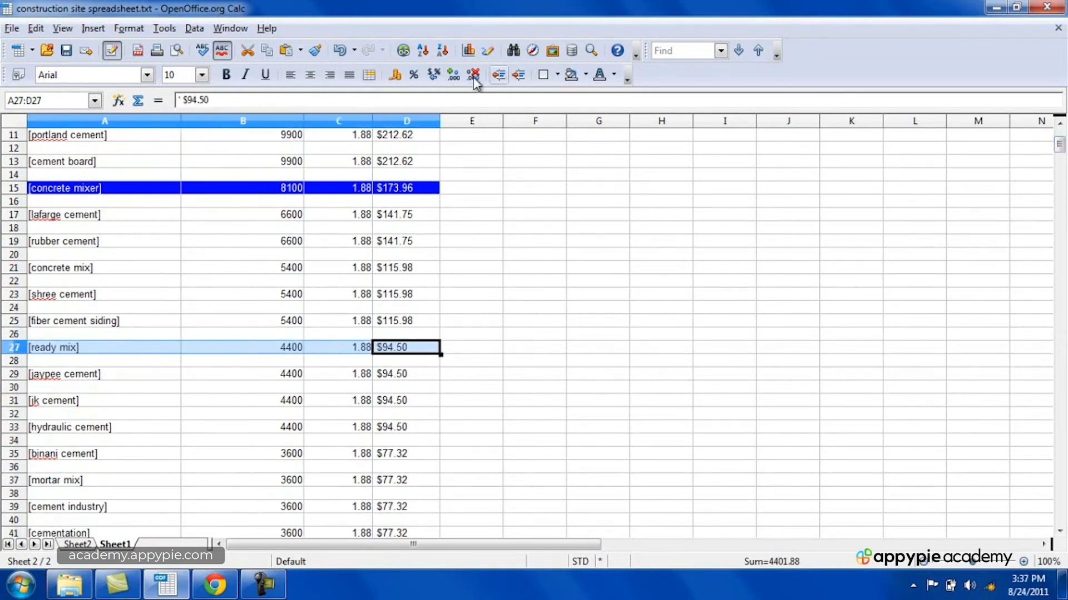
click(584, 76)
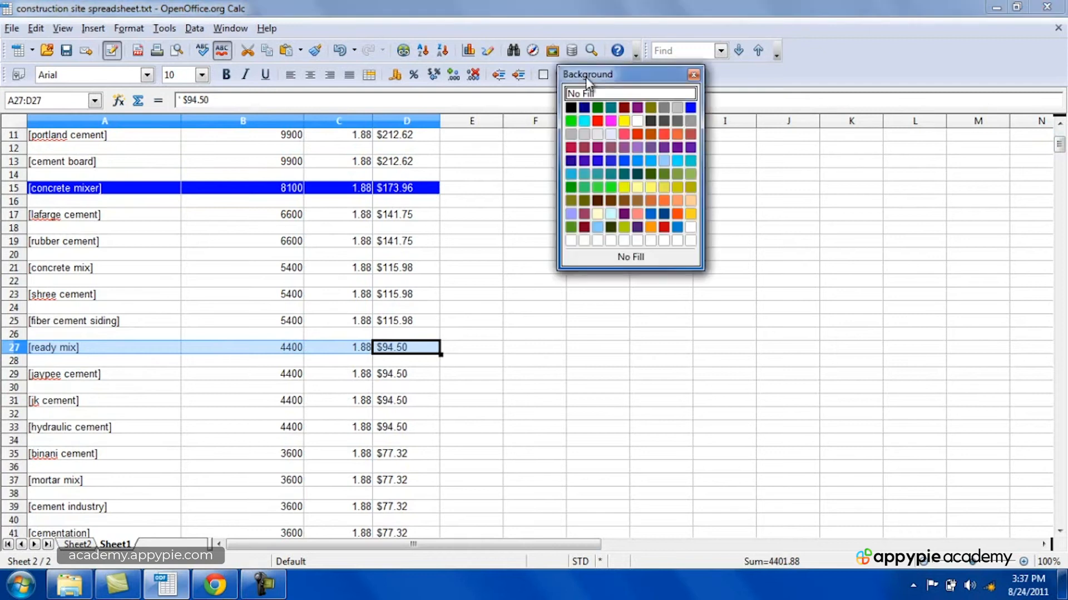
click(698, 110)
click(87, 508)
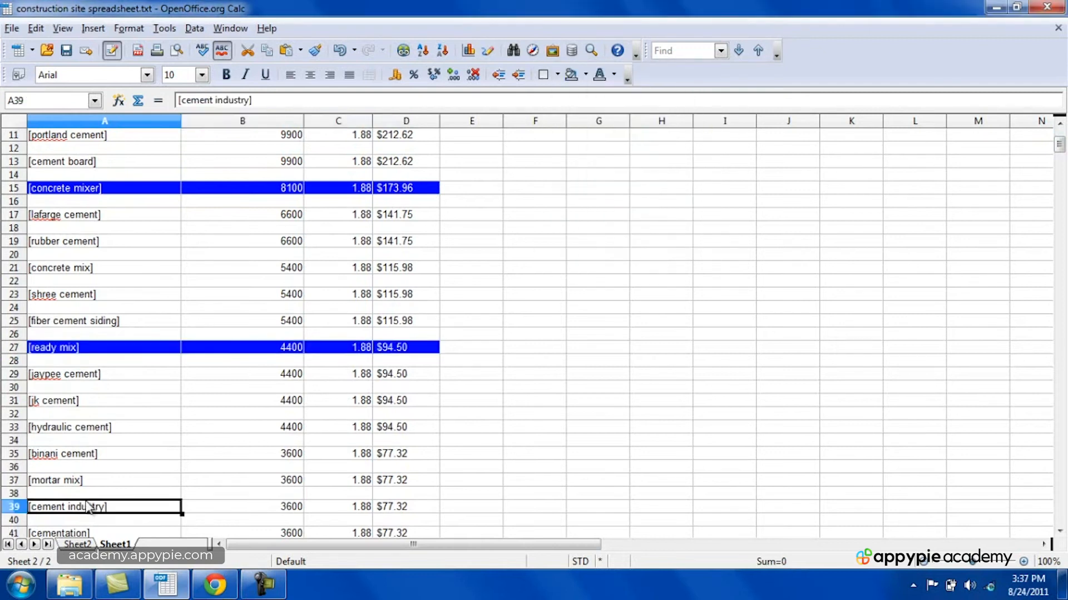
Fill the "fiber cement" row, A89:D89, with a blue background
drag(1062, 154, 1062, 201)
drag(89, 219, 376, 216)
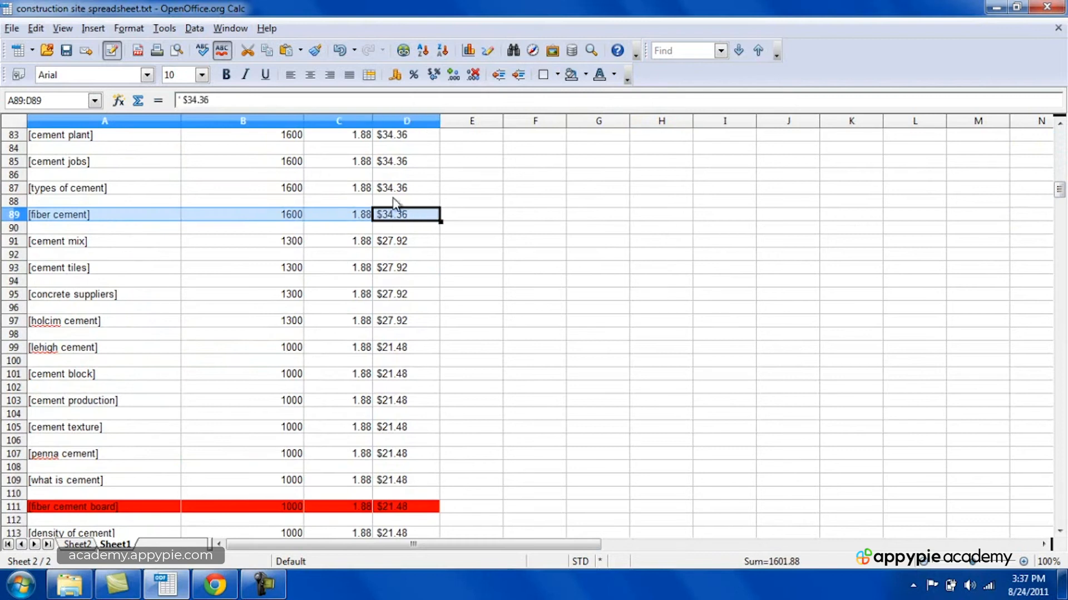
click(586, 75)
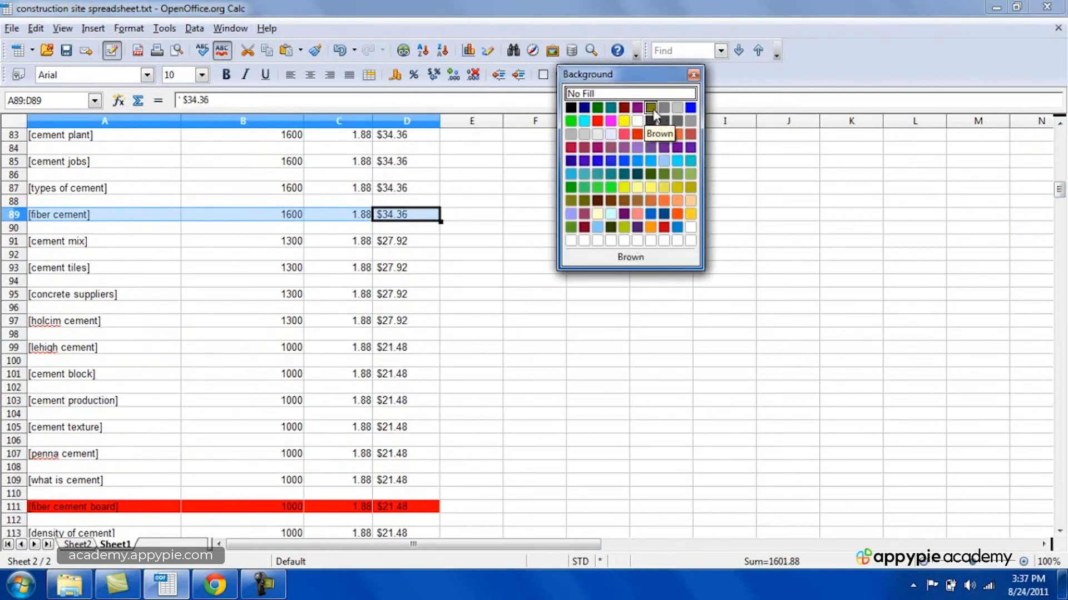
click(573, 92)
Fill the "lehigh cement" row, A99:D99, with a blue background
drag(83, 346, 382, 349)
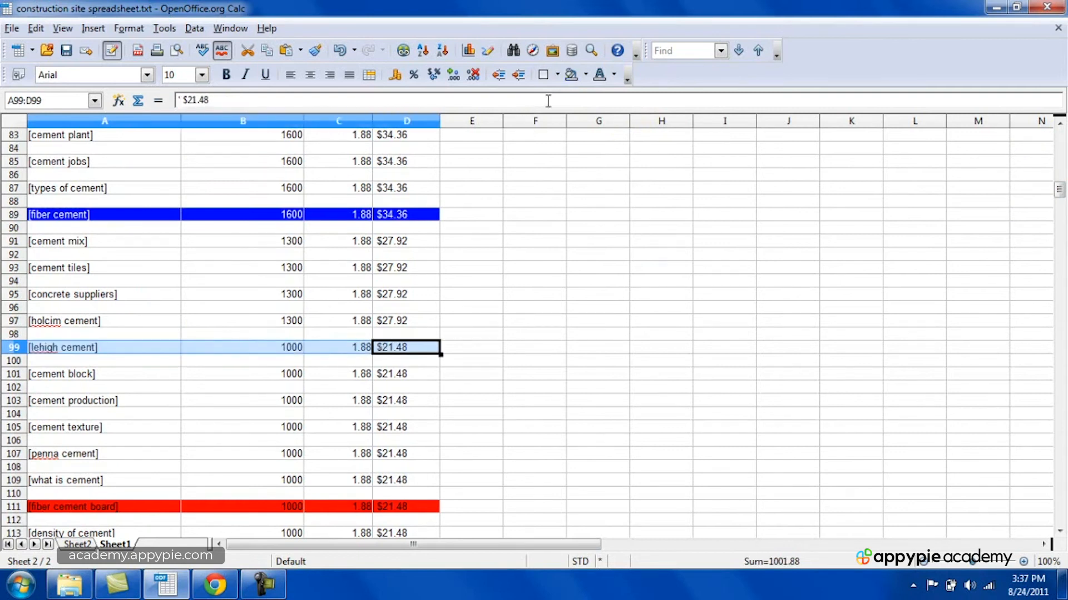
click(585, 77)
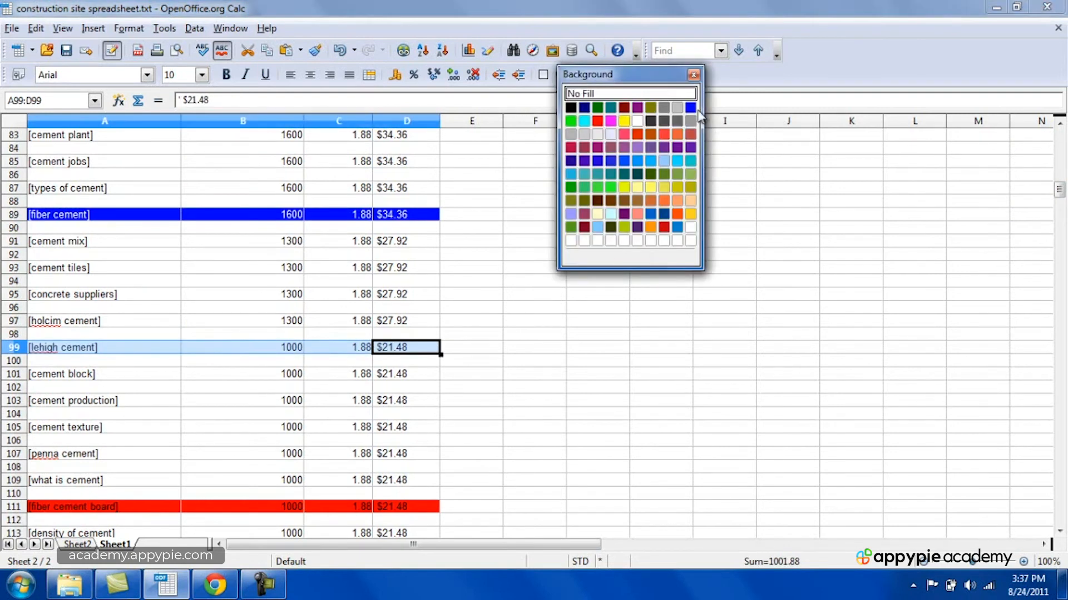
click(690, 108)
Fill the "concrete anchors" row, A531:D531, with a blue background
drag(1059, 190, 1062, 466)
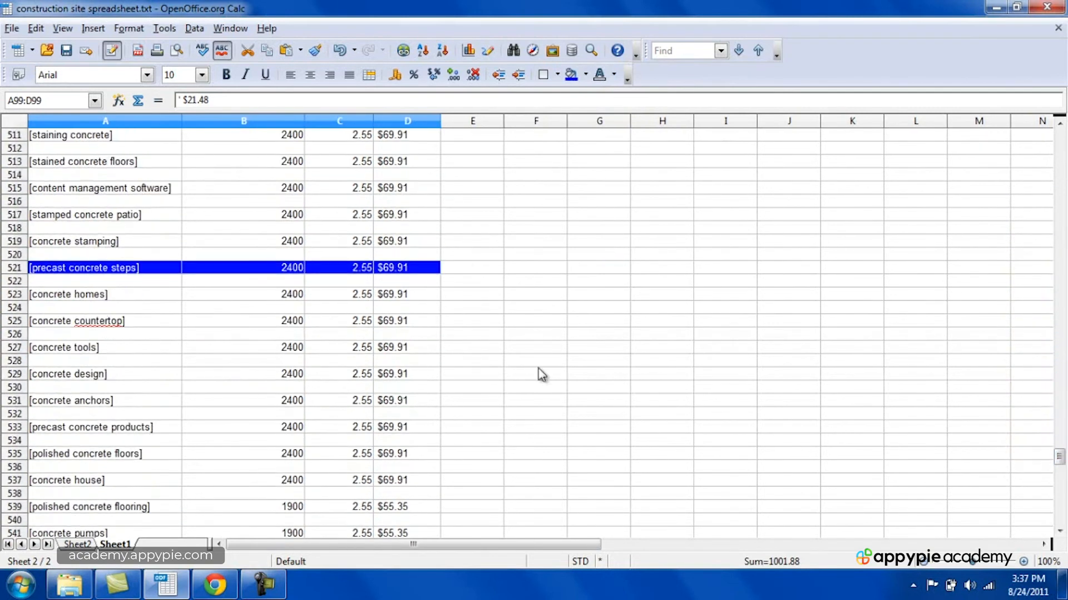
click(97, 301)
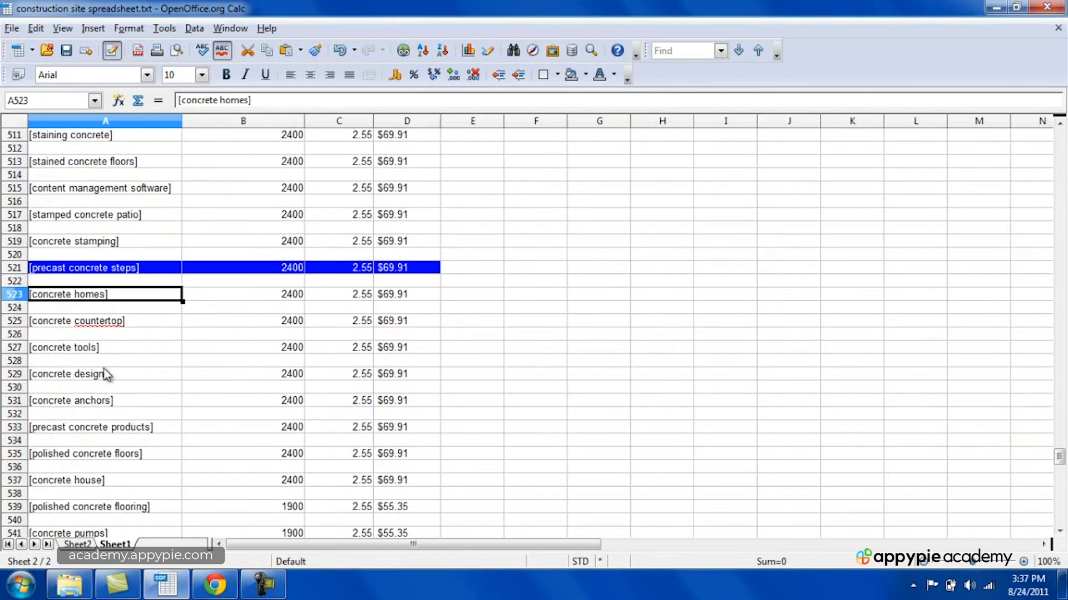
drag(102, 405, 398, 408)
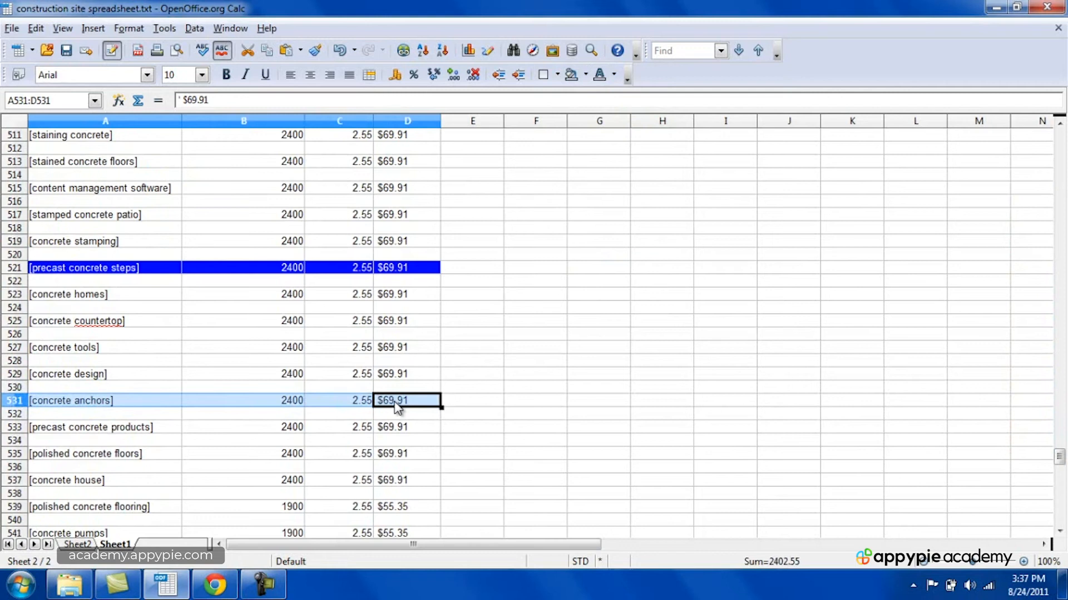
click(586, 74)
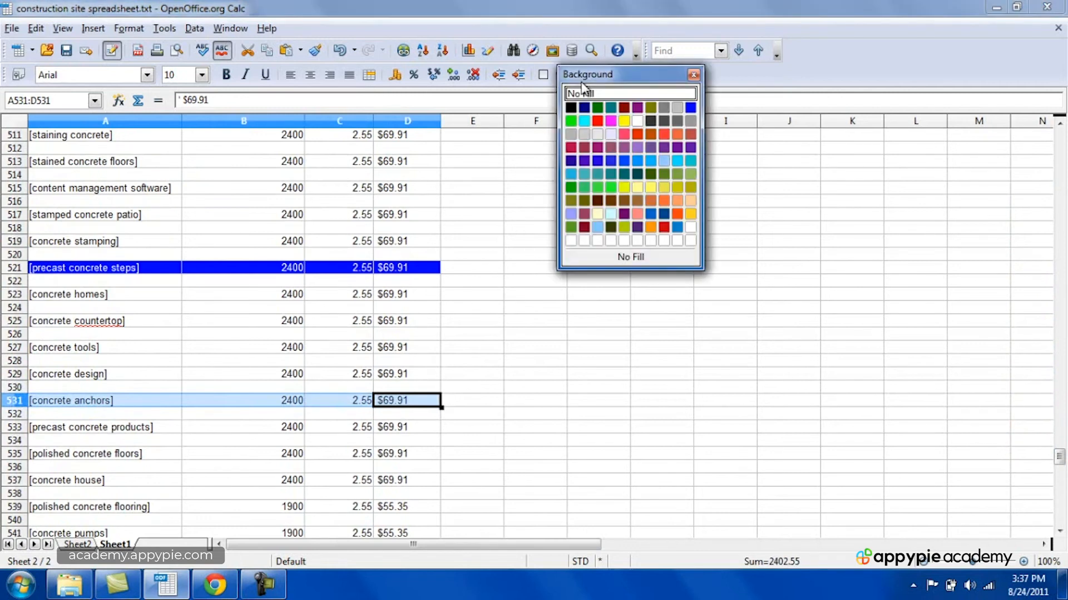
click(690, 115)
click(493, 358)
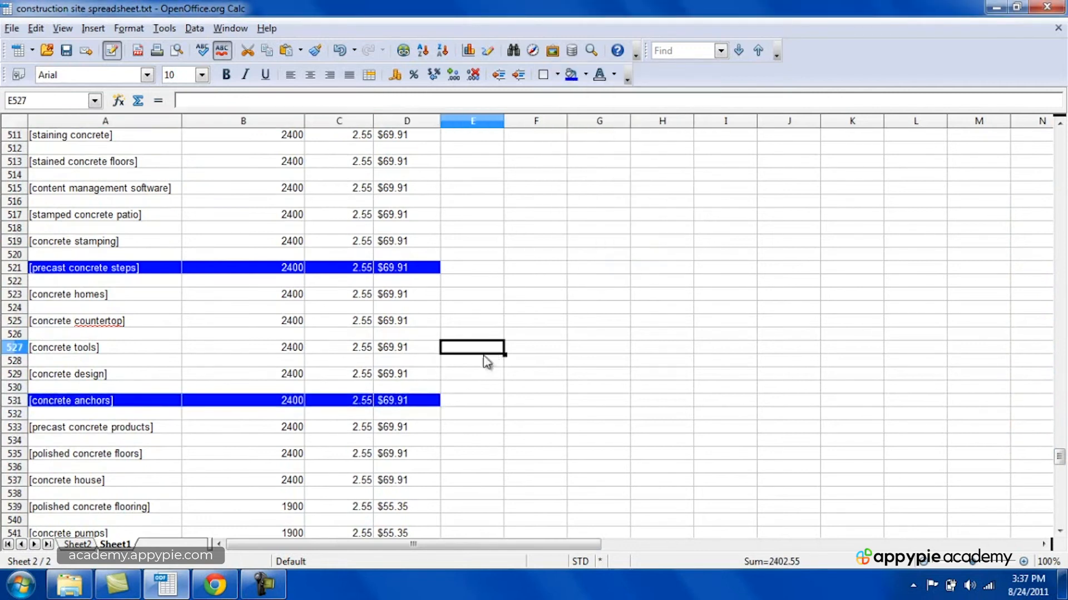
Copy the "concrete anchors" row, A531:D531, into Sheet2 starting at cell A4
drag(135, 405, 384, 400)
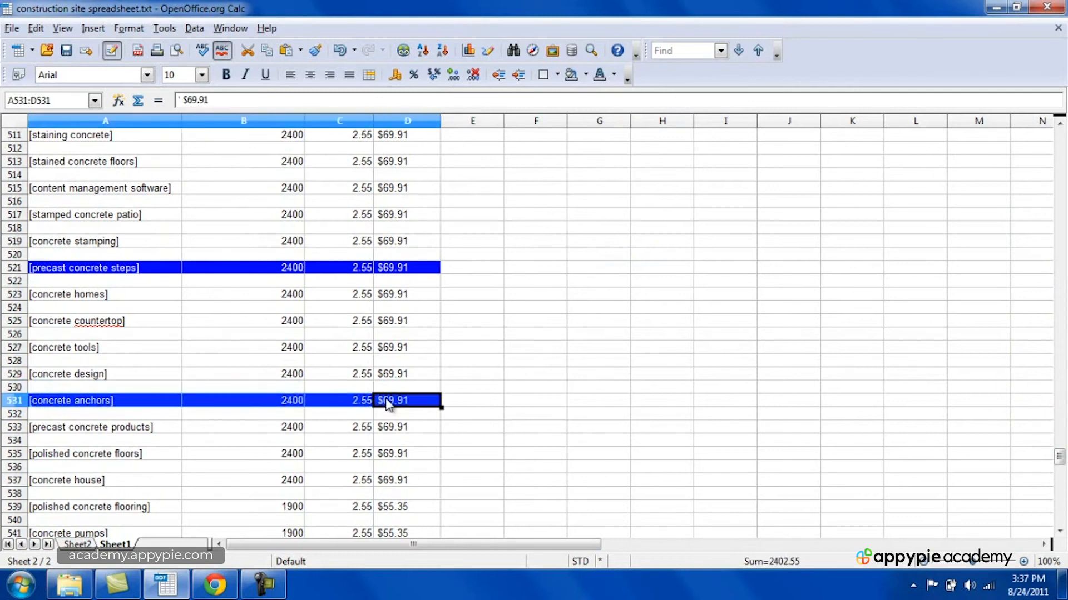
right_click(385, 400)
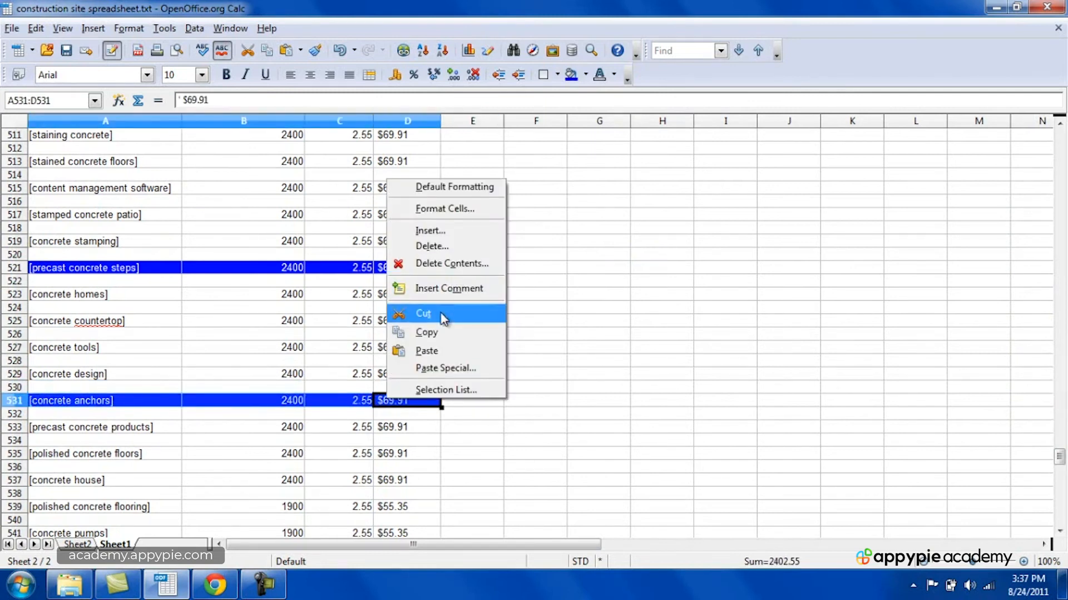
click(439, 333)
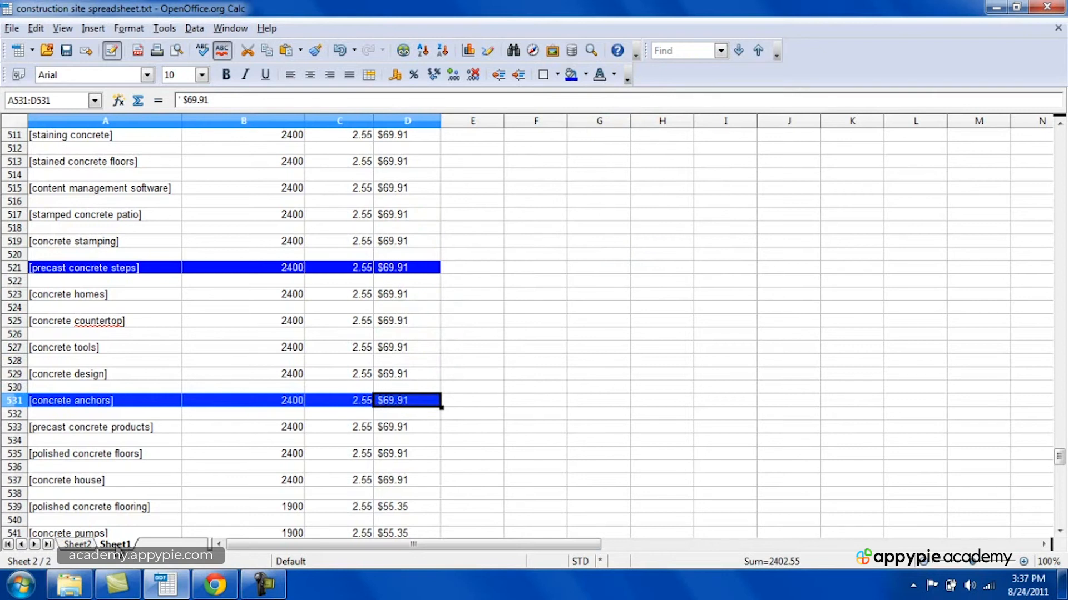
click(78, 545)
click(63, 179)
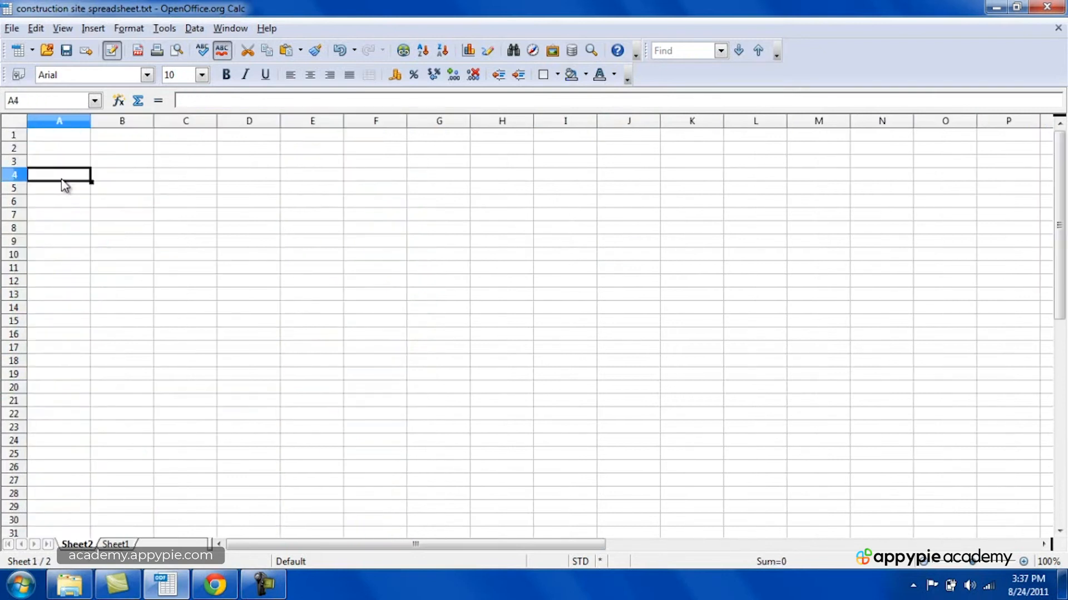
key(ctrl+v)
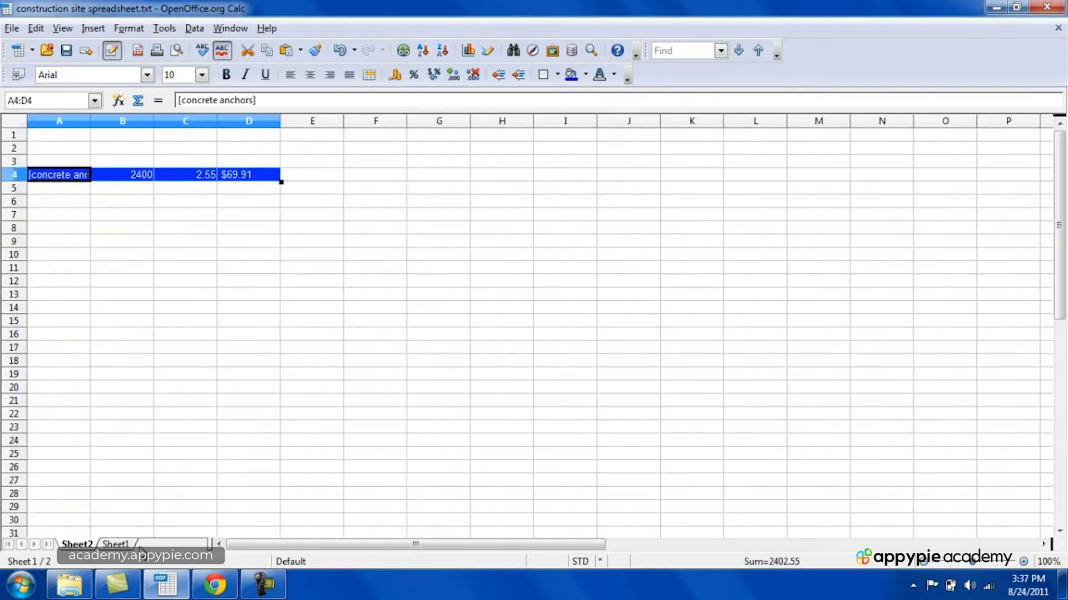
Copy the "precast concrete steps" row, A521:D521, from Sheet1 into Sheet2 starting at cell A5
click(123, 545)
drag(153, 271, 381, 269)
right_click(379, 265)
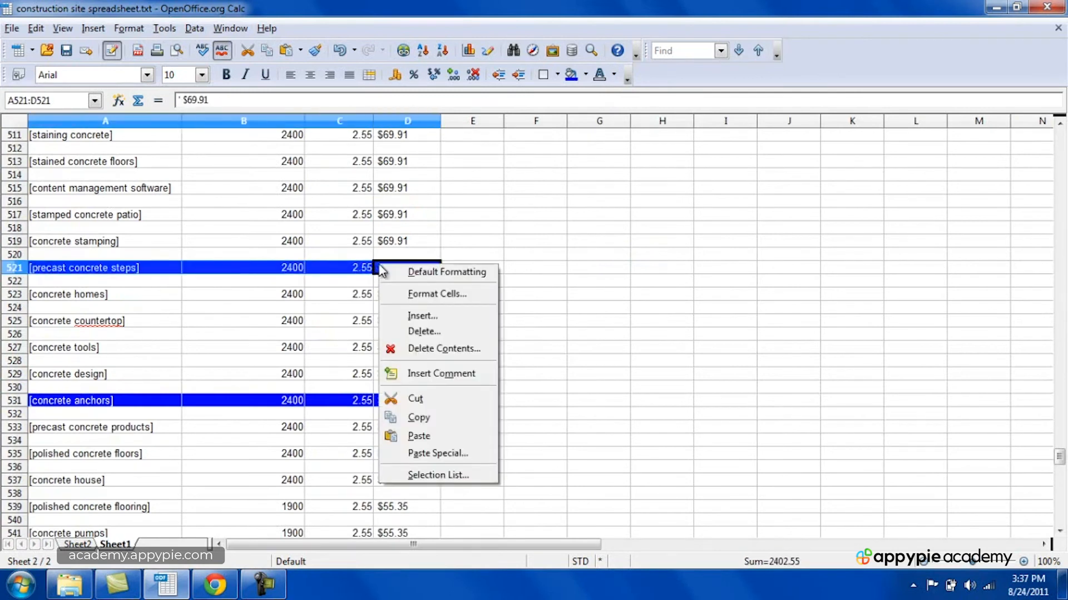
click(442, 417)
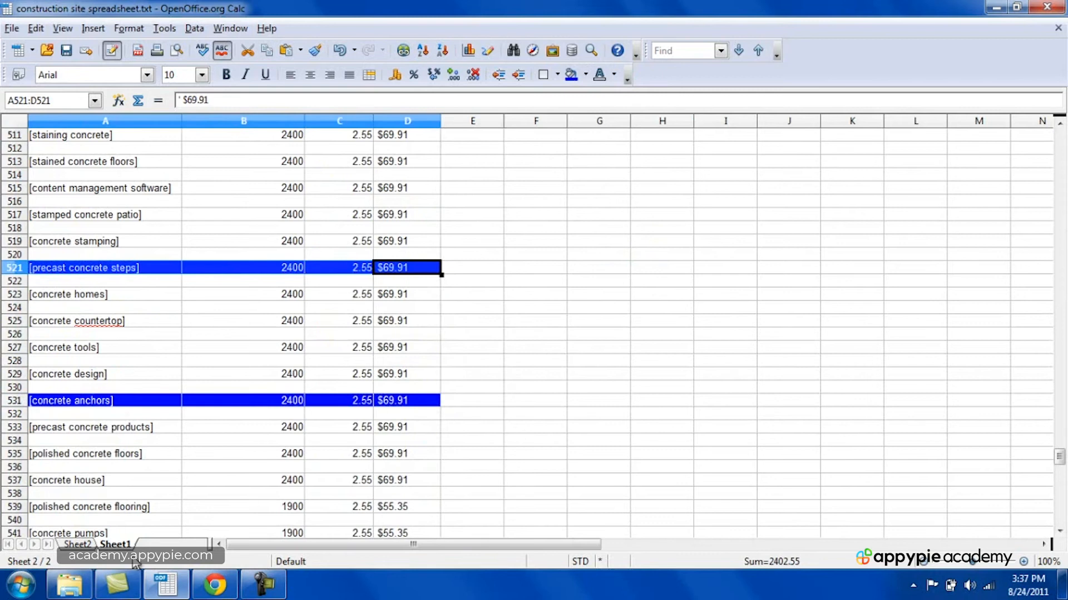
click(69, 547)
click(69, 192)
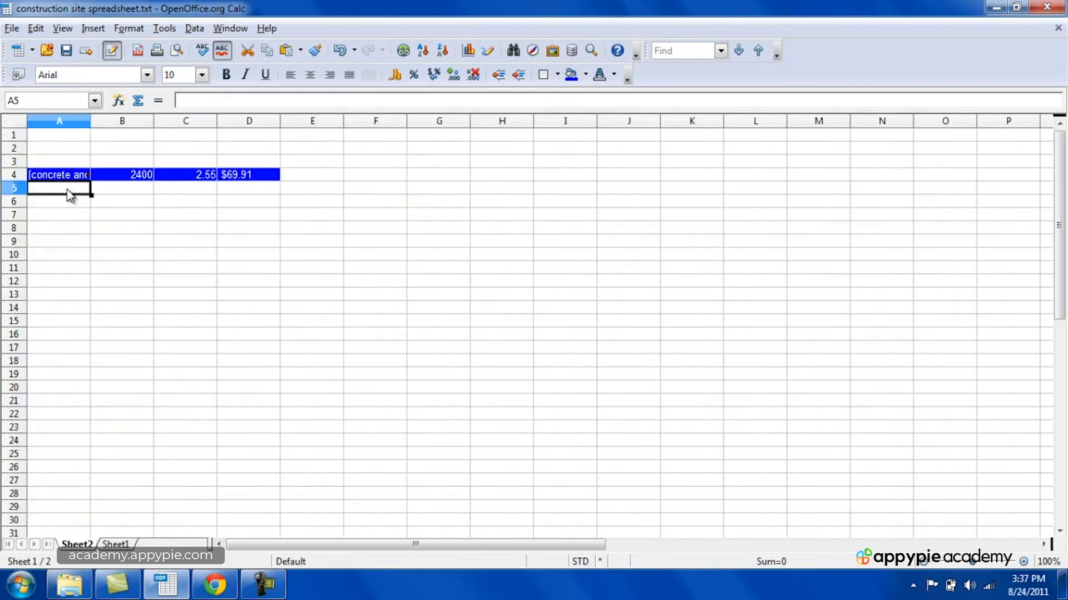
key(ctrl+v)
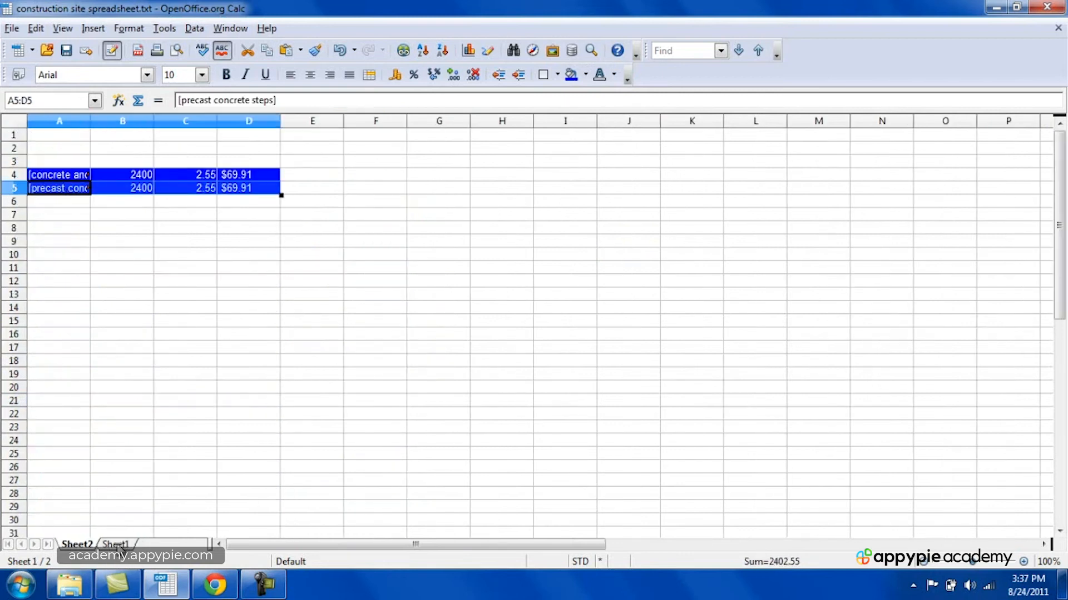
Copy the "lehigh cement" row, A99:D99, from Sheet1 into Sheet2 starting at cell A6
click(117, 545)
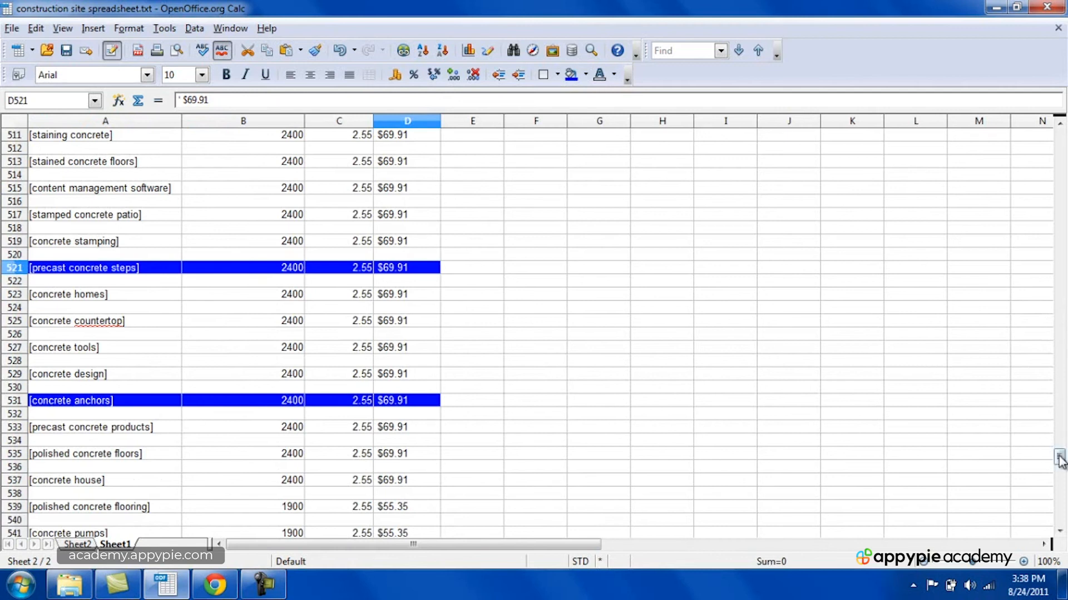
drag(1059, 459, 1061, 188)
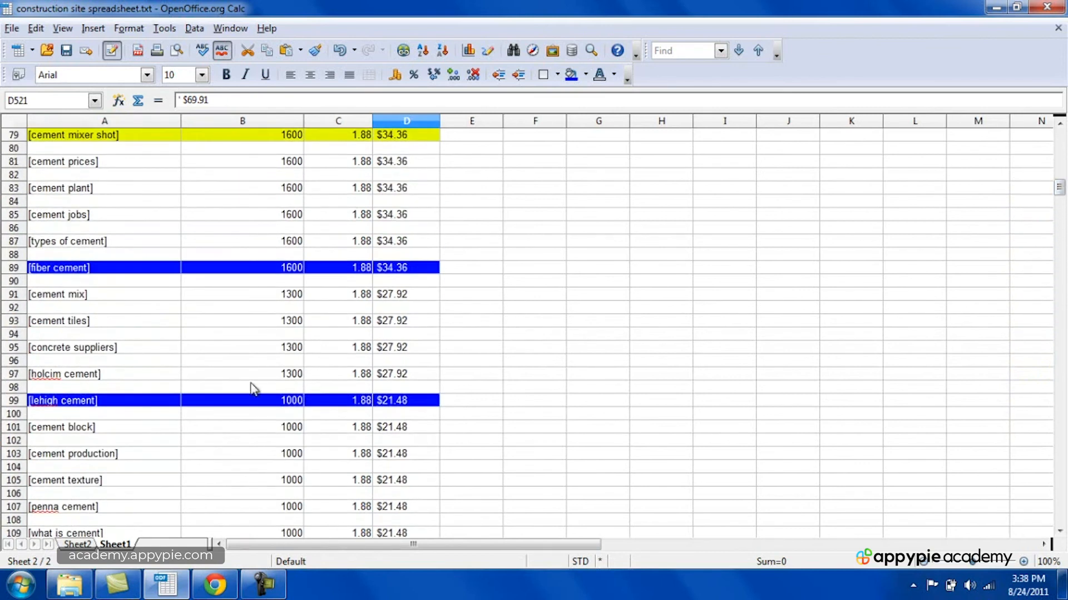
drag(130, 402, 381, 404)
right_click(381, 405)
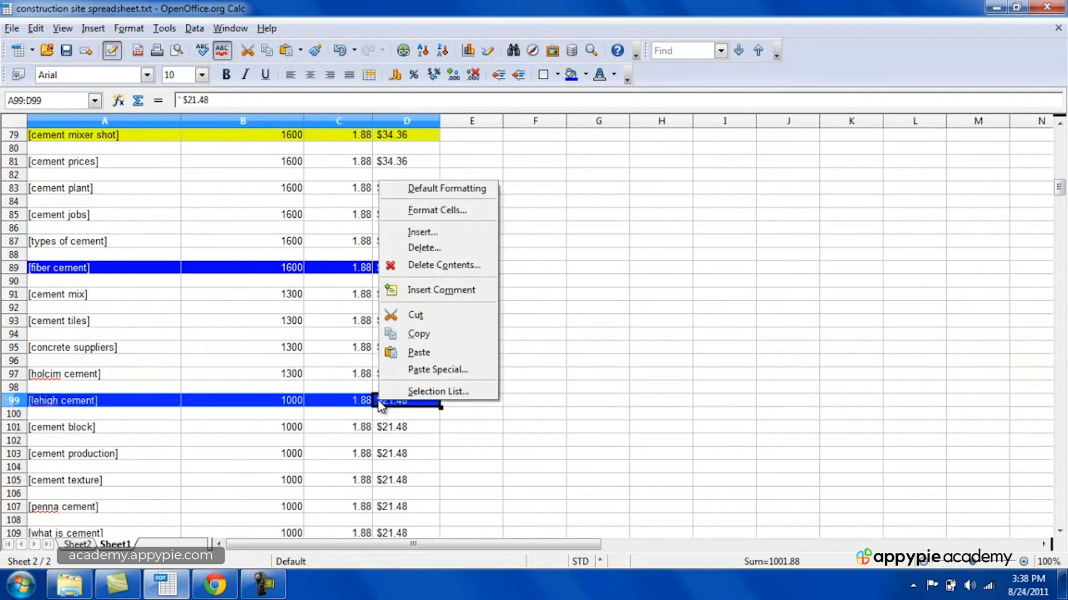
click(422, 334)
click(76, 545)
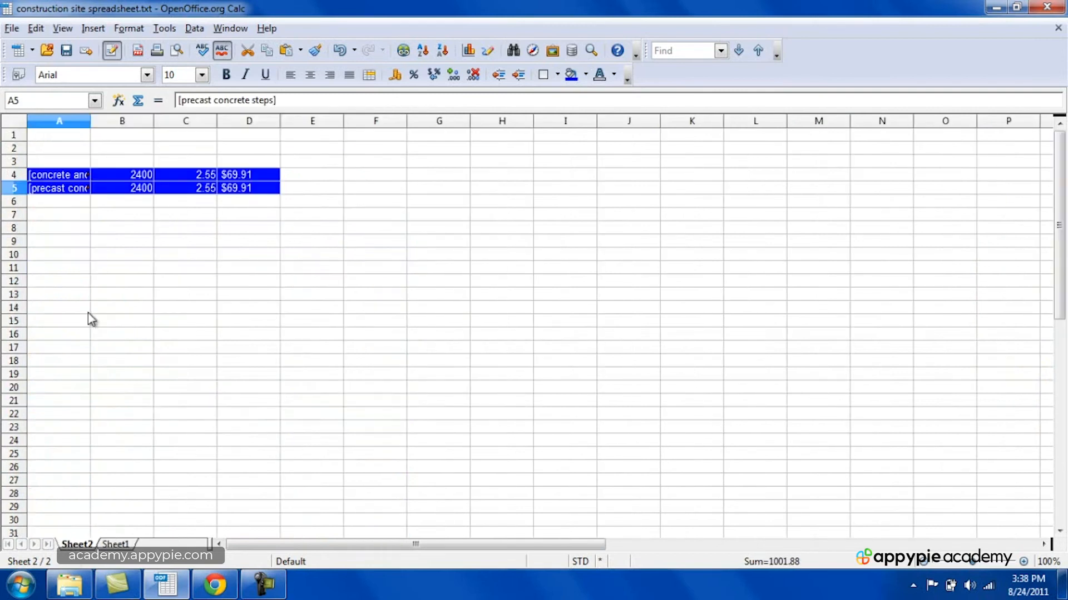
click(61, 206)
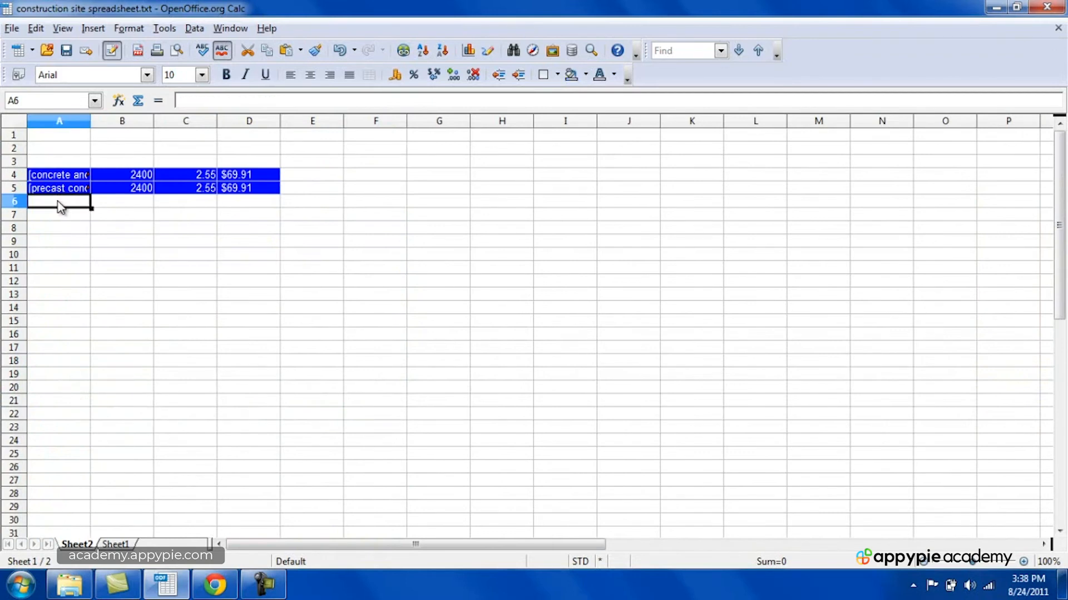
key(ctrl+v)
Copy the "fiber cement" row, A89:D89, from Sheet1 into Sheet2 starting at cell A7, and return to Sheet1
click(115, 543)
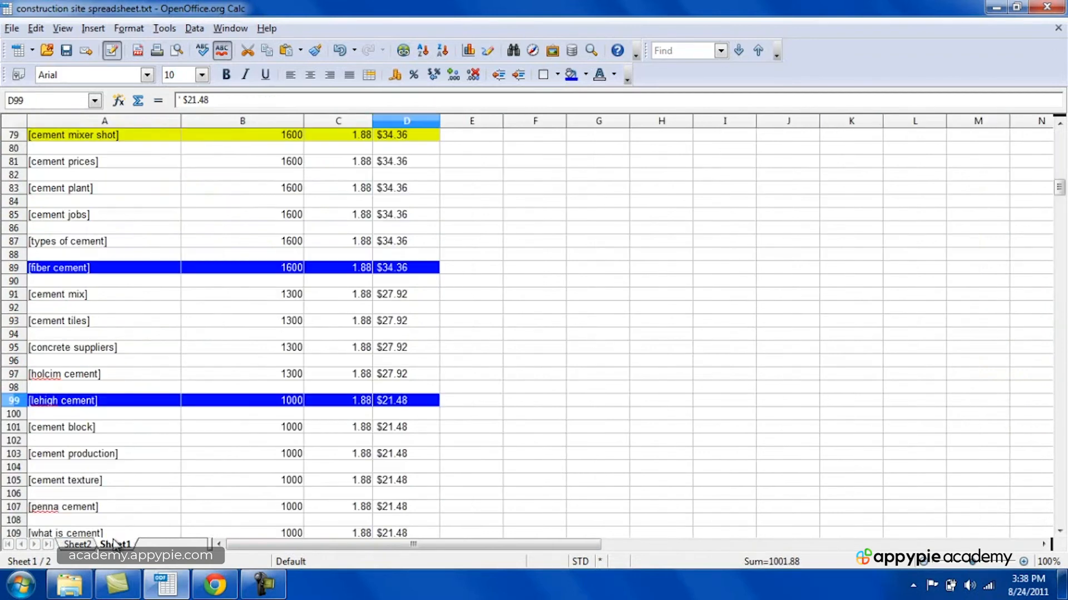
drag(115, 267, 409, 271)
right_click(408, 271)
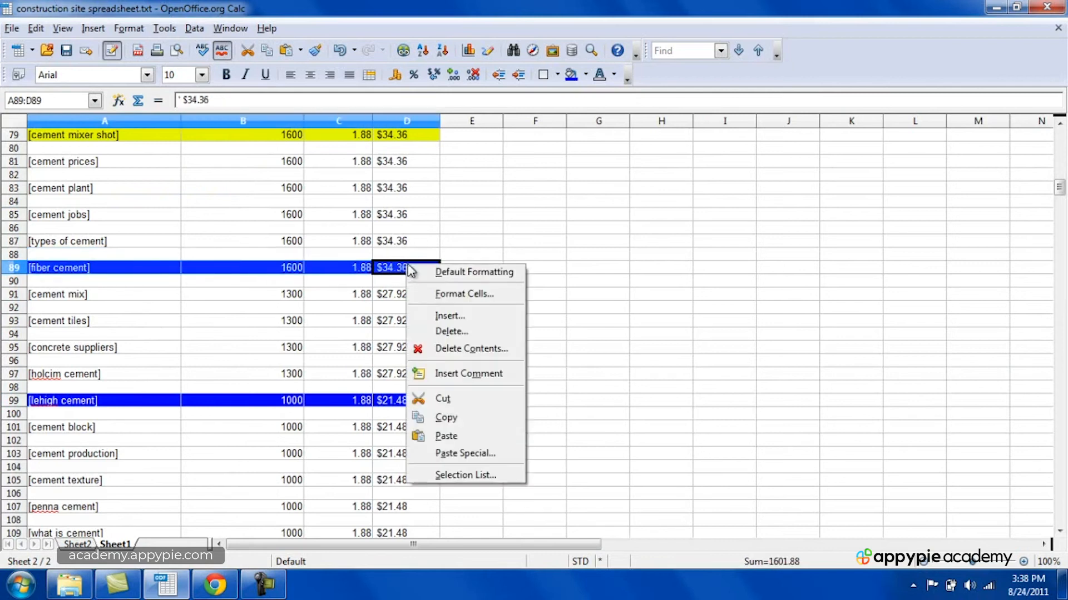
click(449, 411)
click(78, 544)
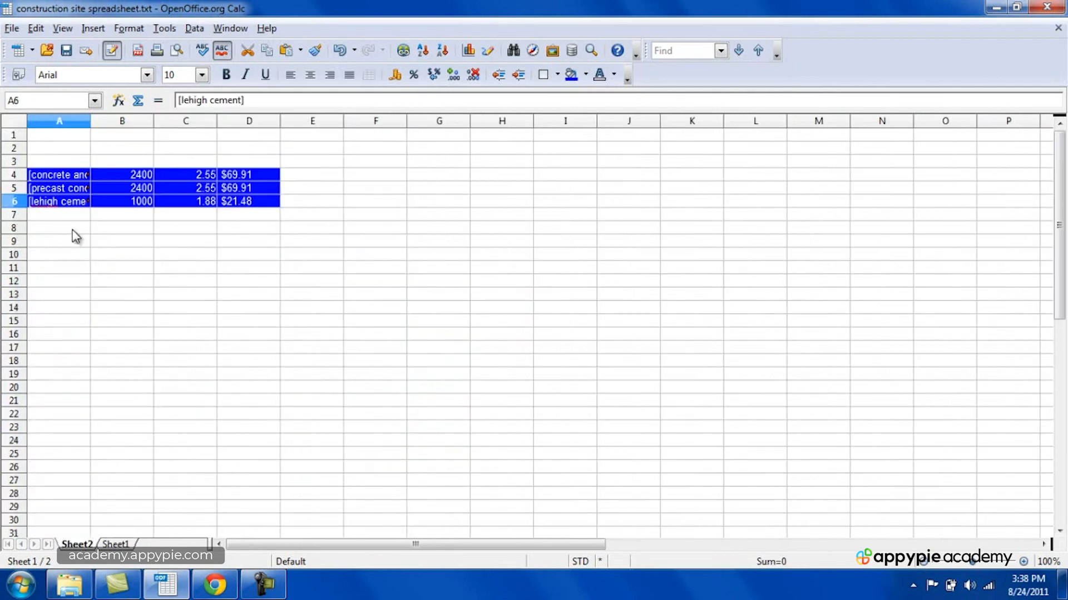
click(65, 217)
key(ctrl+v)
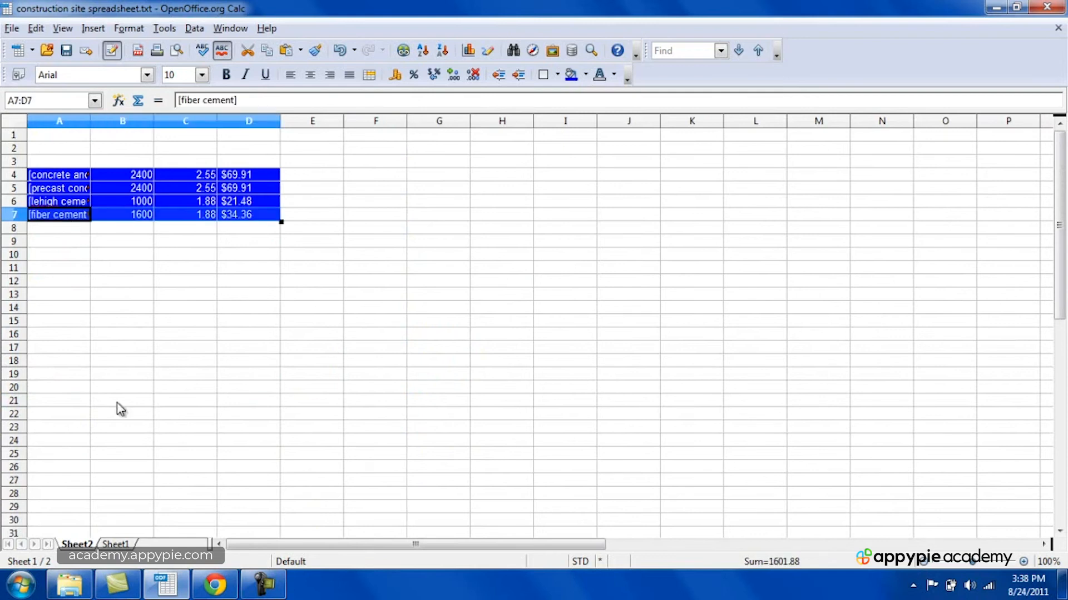
click(107, 534)
click(111, 544)
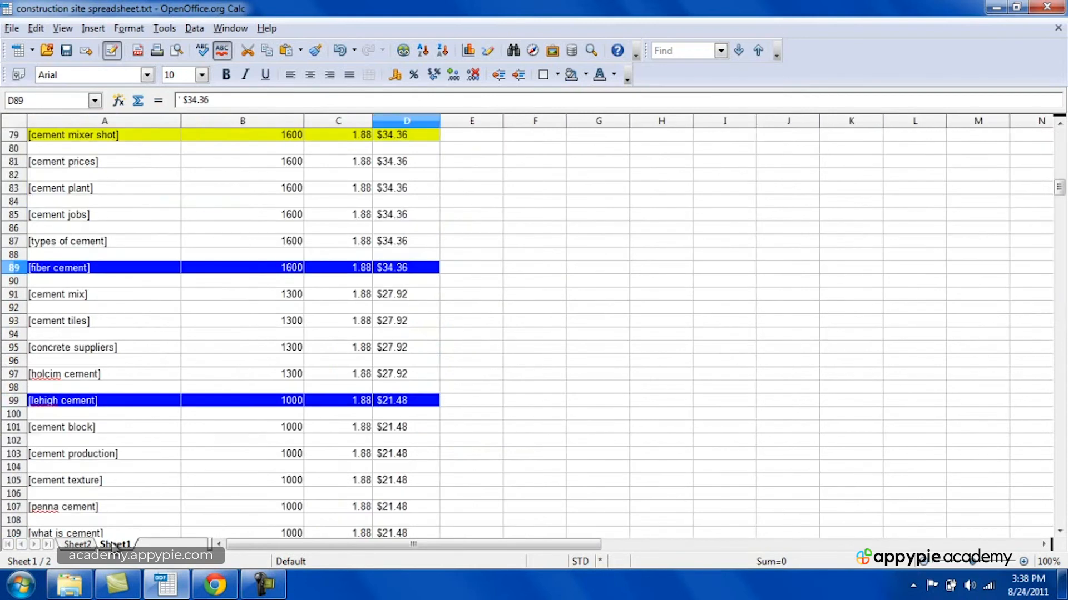
Copy the "ready mix" row, A27:D27, from Sheet1 into Sheet2 starting at cell A8
drag(1059, 192, 1059, 146)
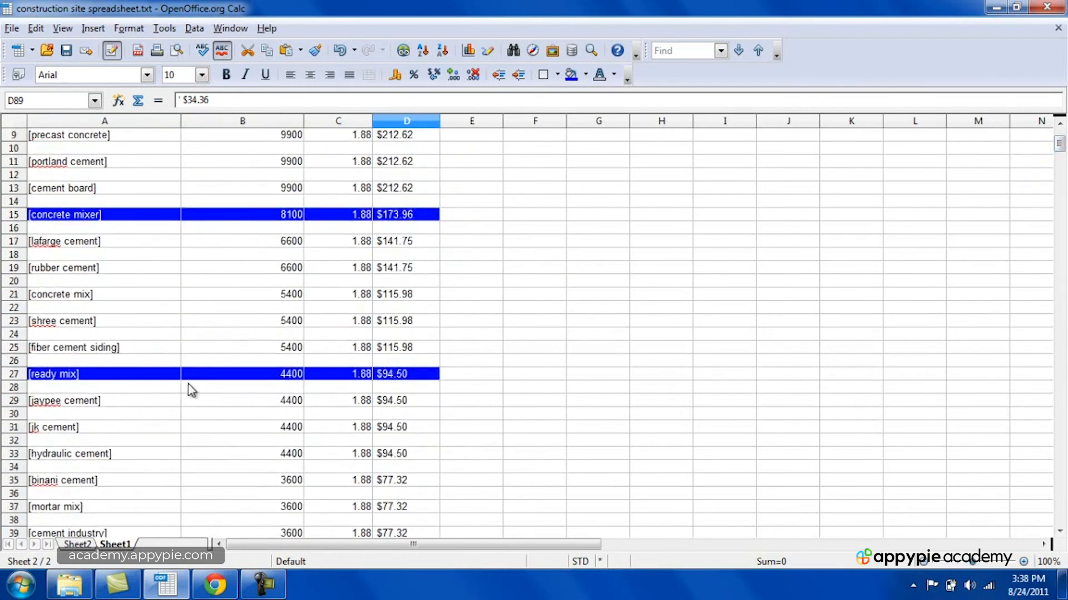
drag(168, 379, 392, 375)
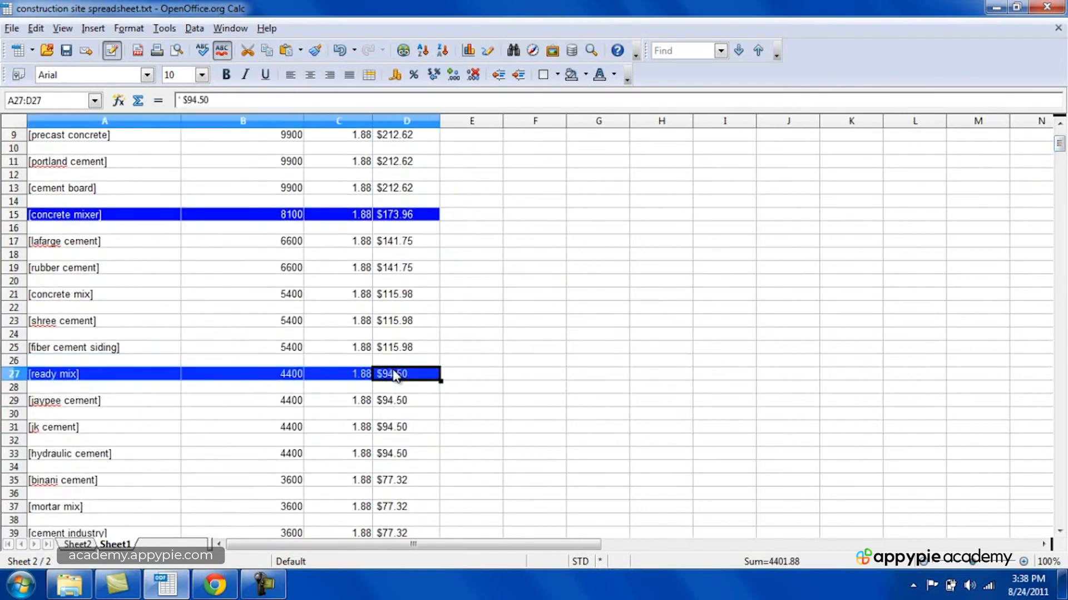
right_click(394, 375)
click(439, 304)
click(84, 544)
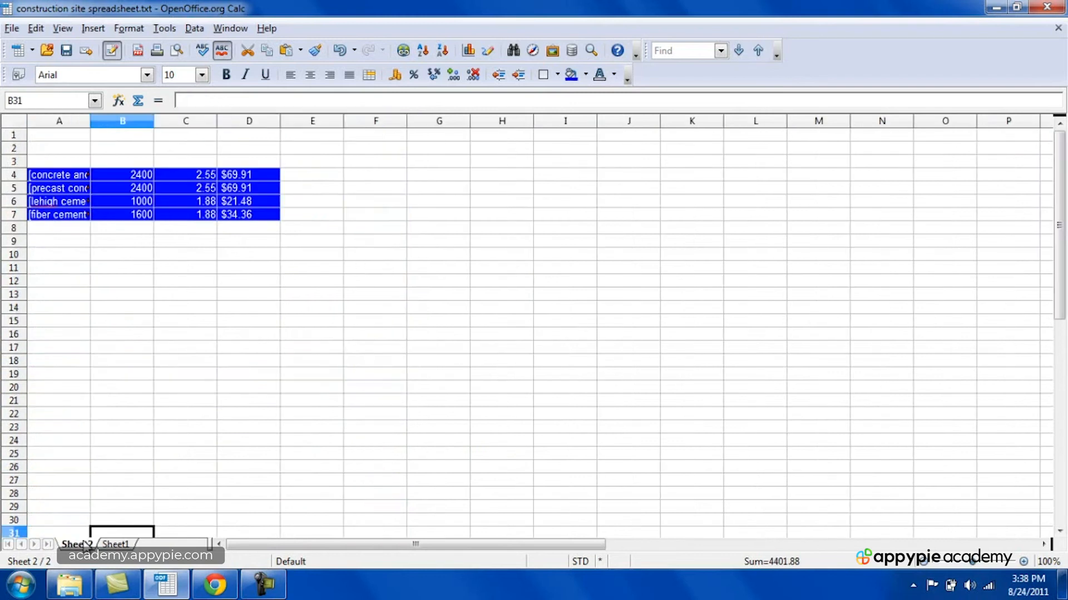
click(72, 228)
key(ctrl+v)
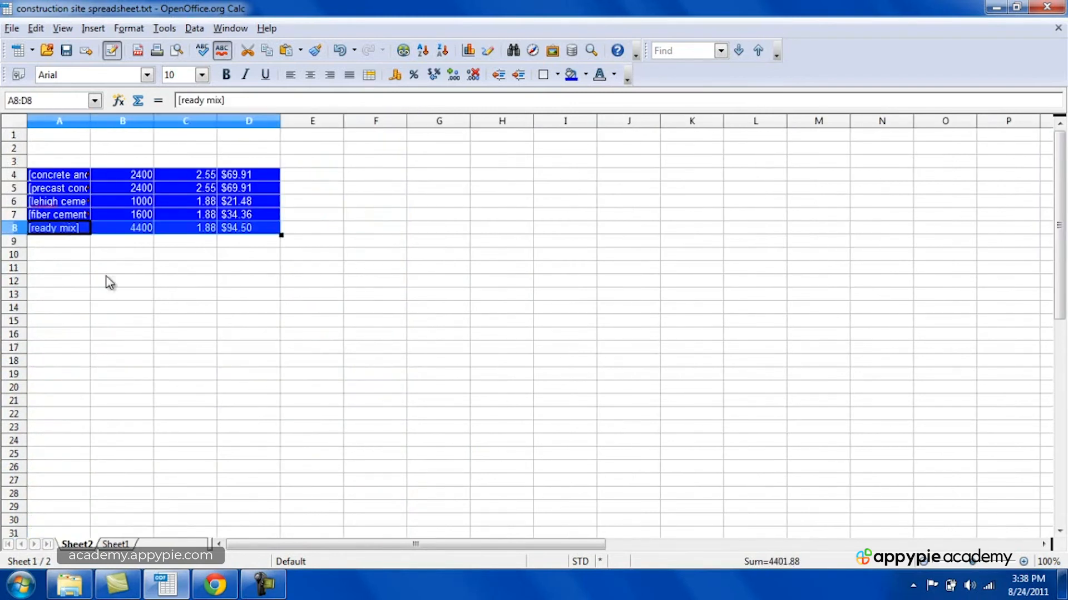
Copy the "concrete mixer" row, A15:D15, in Sheet1 and switch to Sheet2
click(114, 545)
drag(143, 217, 381, 215)
right_click(392, 214)
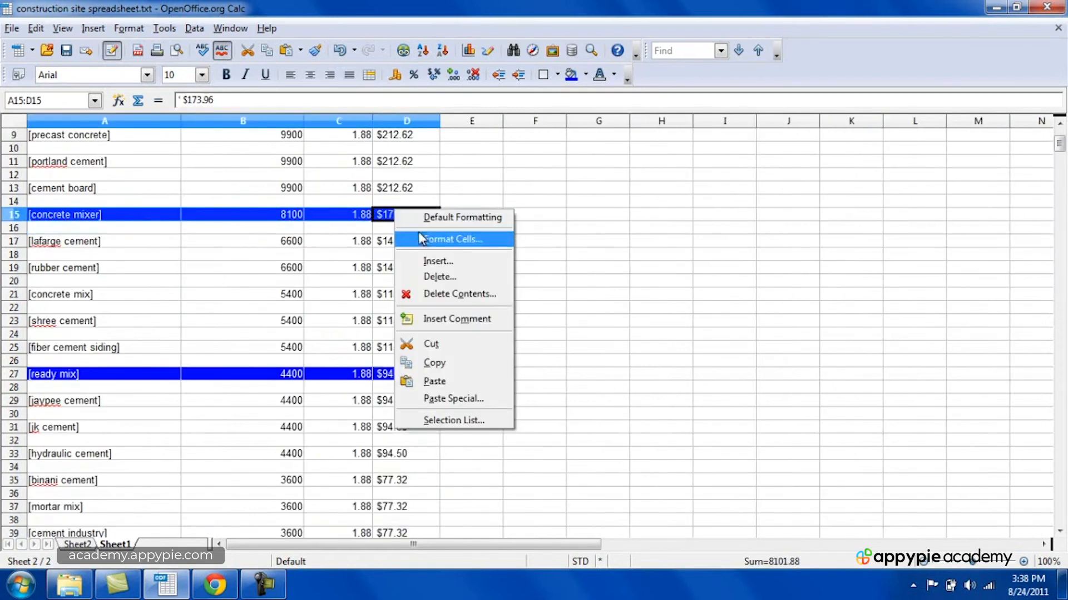
click(462, 364)
click(83, 545)
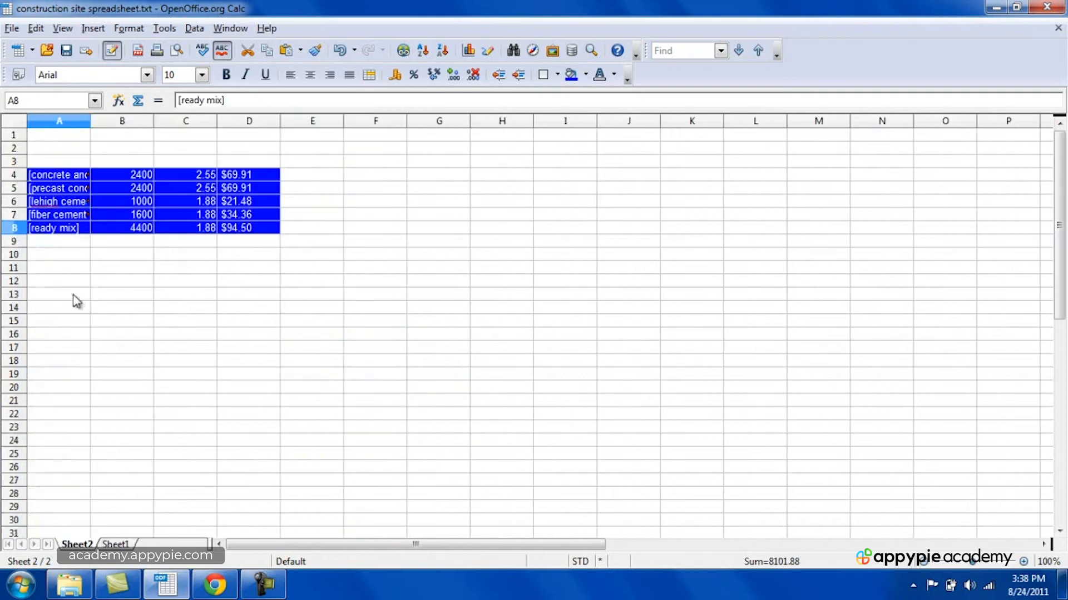
click(62, 242)
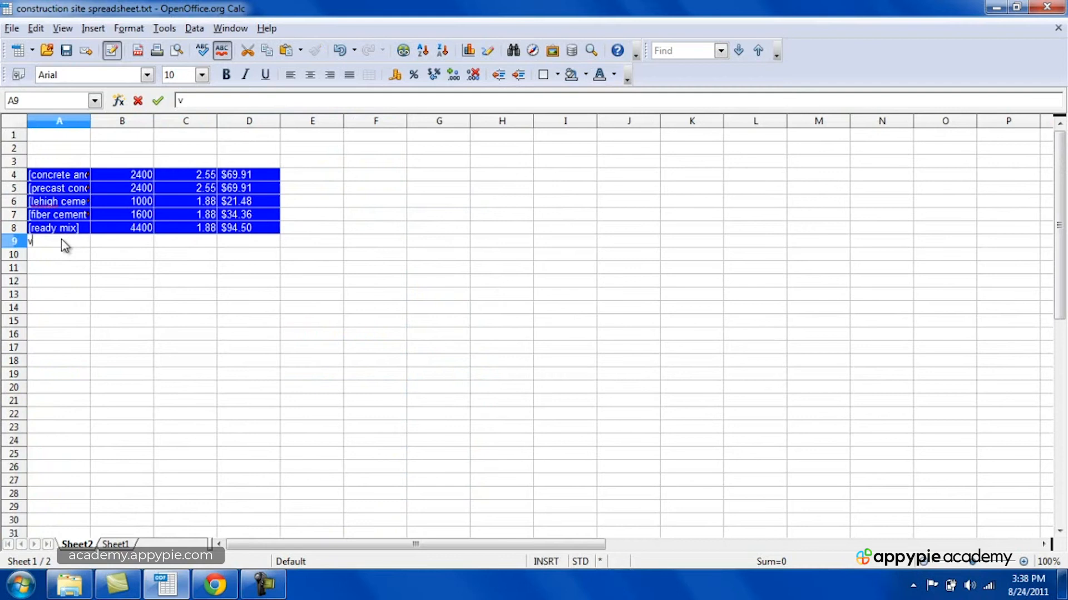
key(BackSpace)
key(ctrl+v)
click(215, 275)
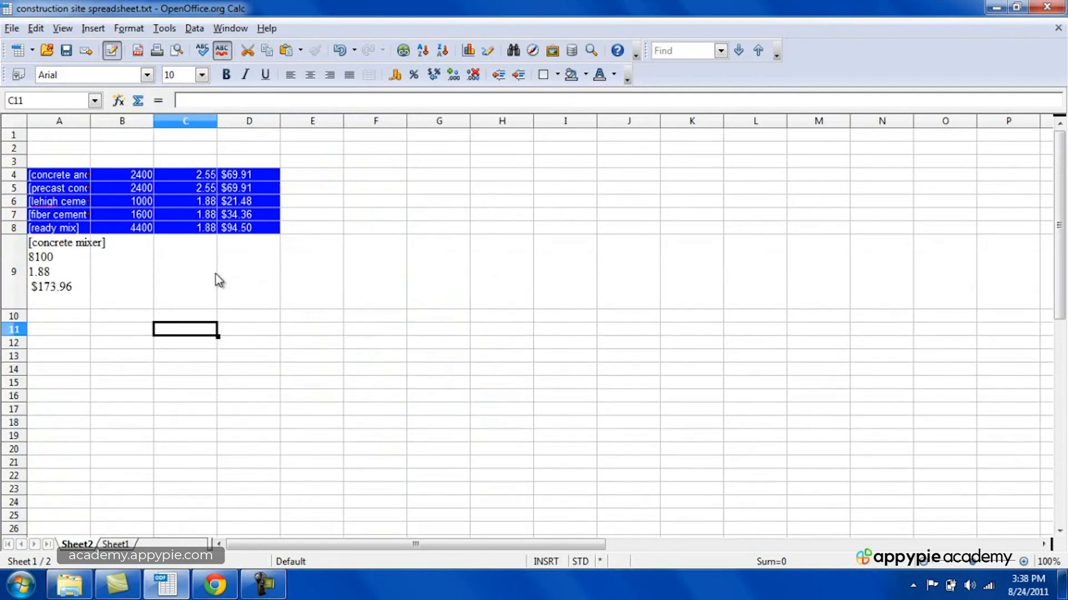
click(60, 255)
key(Delete)
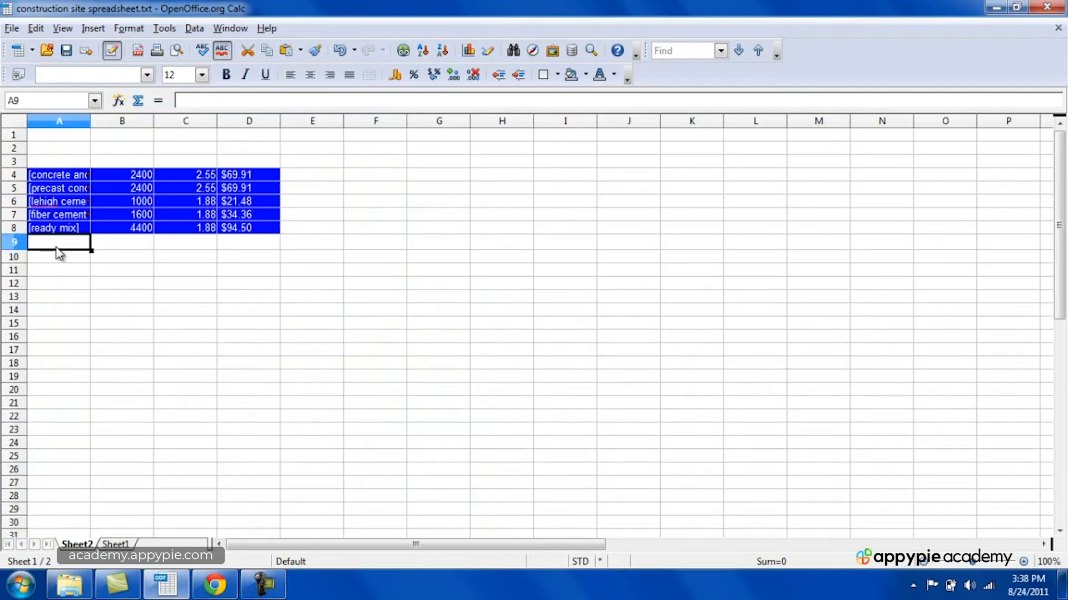
Paste the copied "concrete mixer" row into Sheet2 starting at cell A9
click(78, 254)
key(Up)
key(ctrl+v)
click(84, 258)
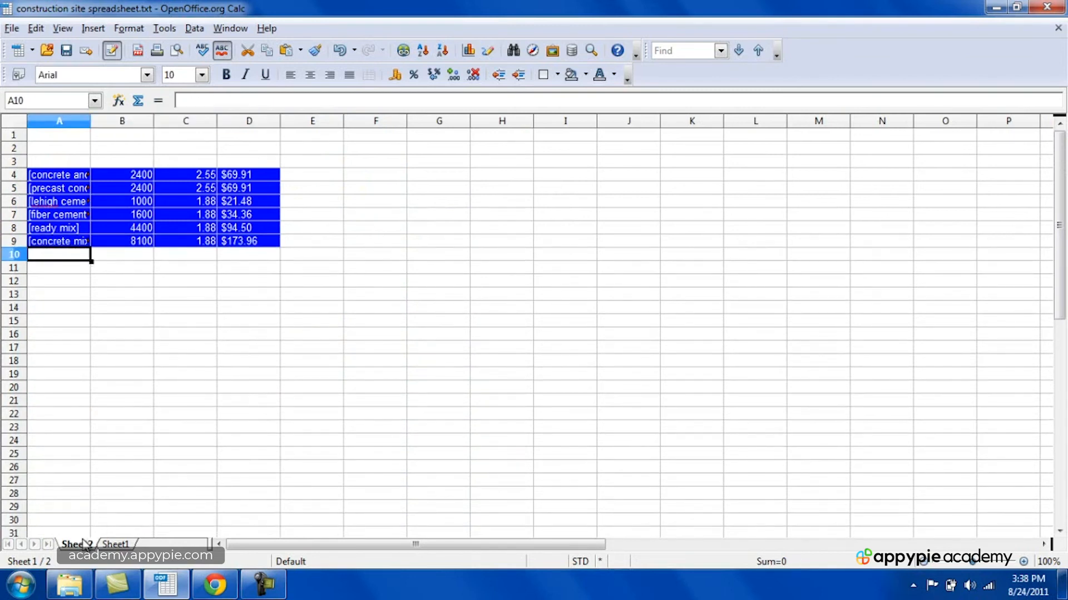
Compare Sheet1's keyword list with Sheet2, examining the uncolored "precast concrete" and "portland cement" rows
click(115, 544)
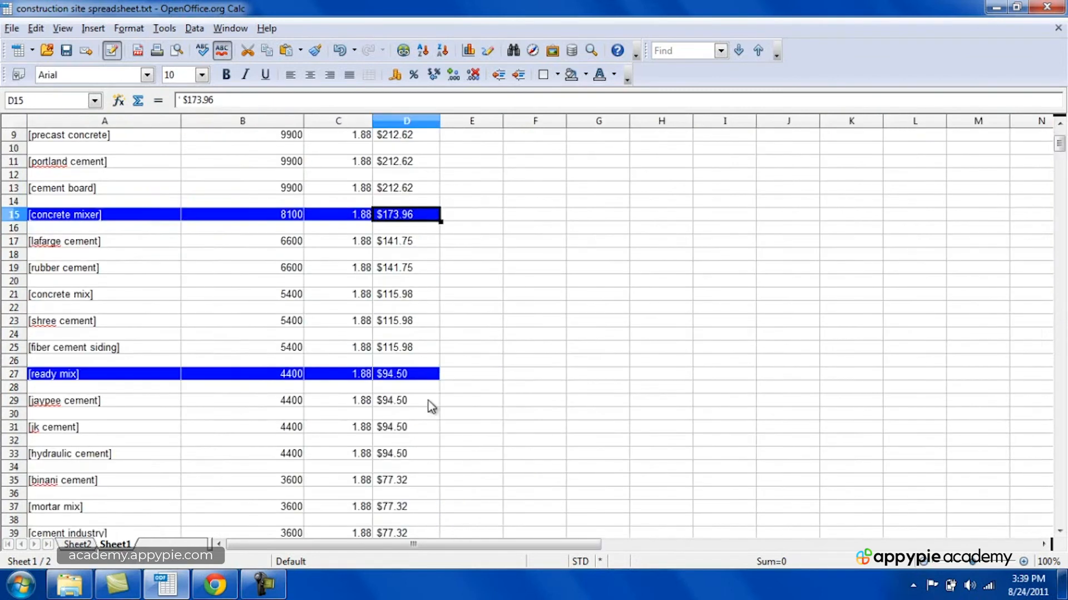
drag(1059, 143, 1059, 137)
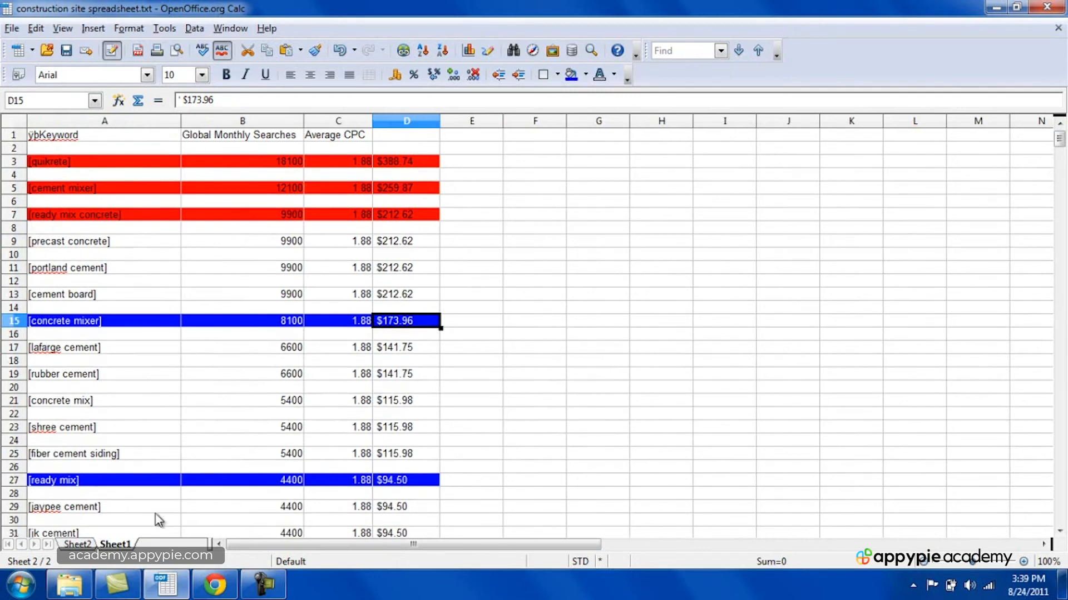
click(79, 545)
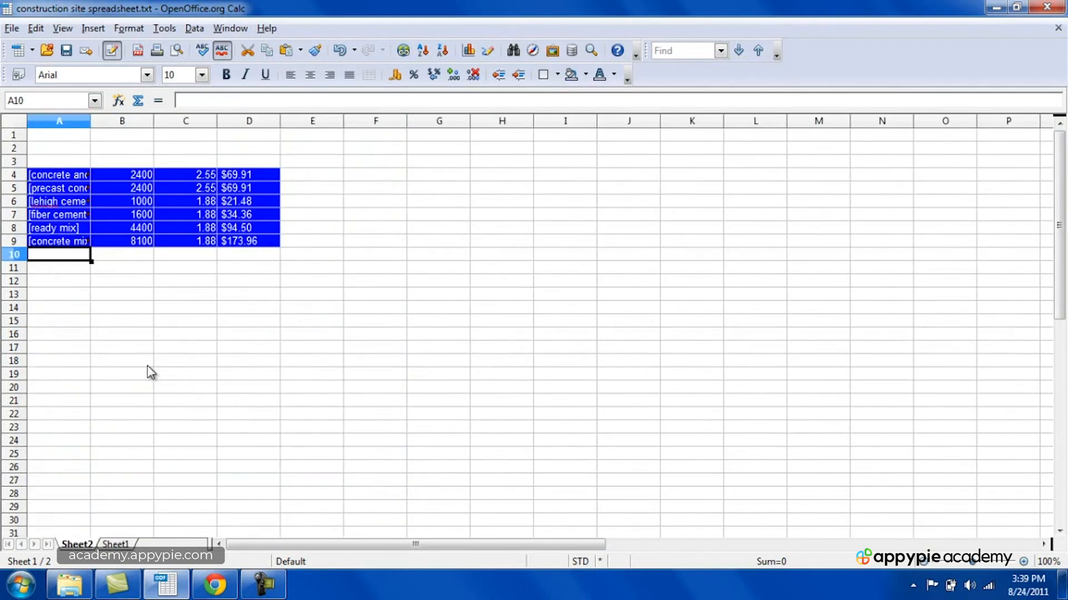
click(118, 545)
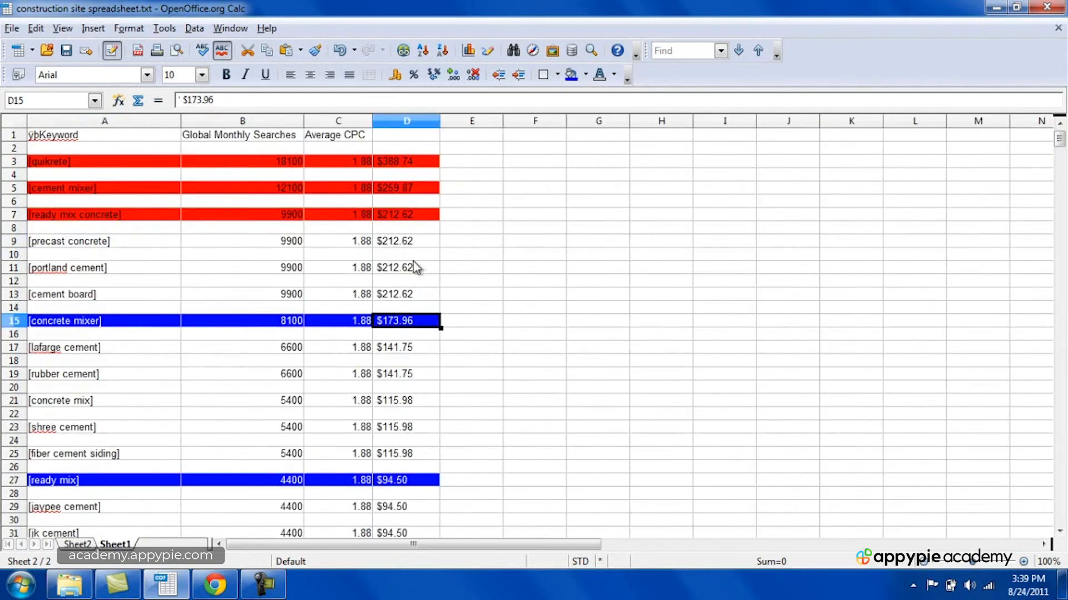
click(400, 245)
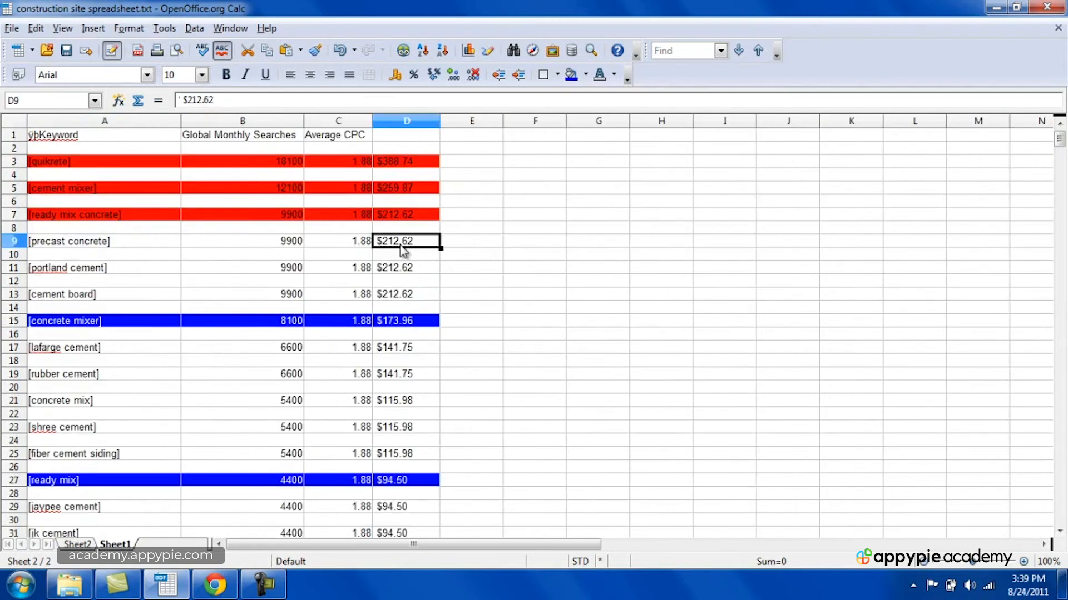
click(165, 243)
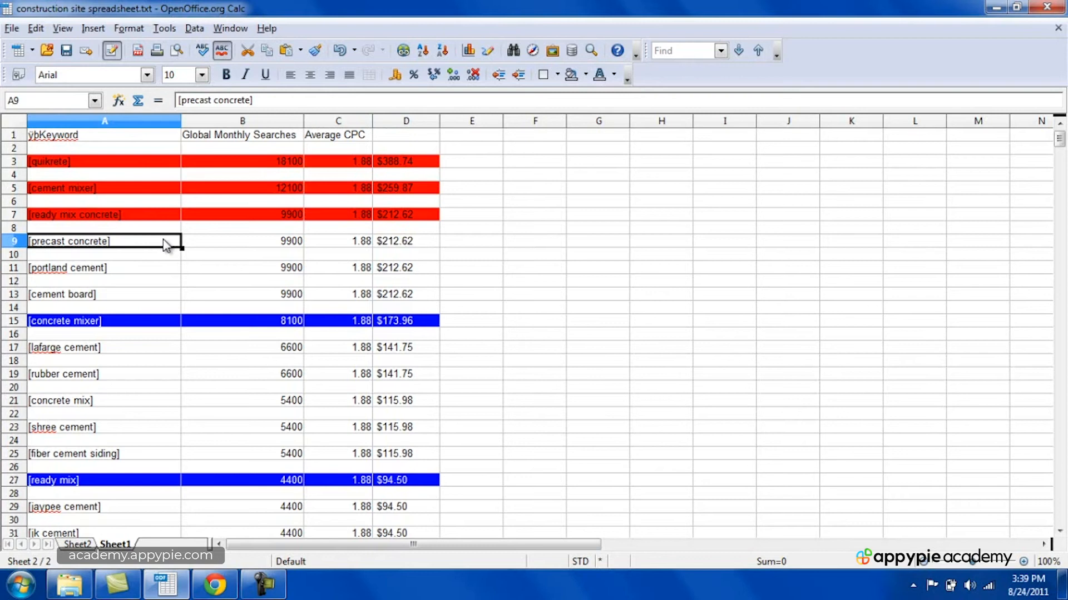
click(270, 243)
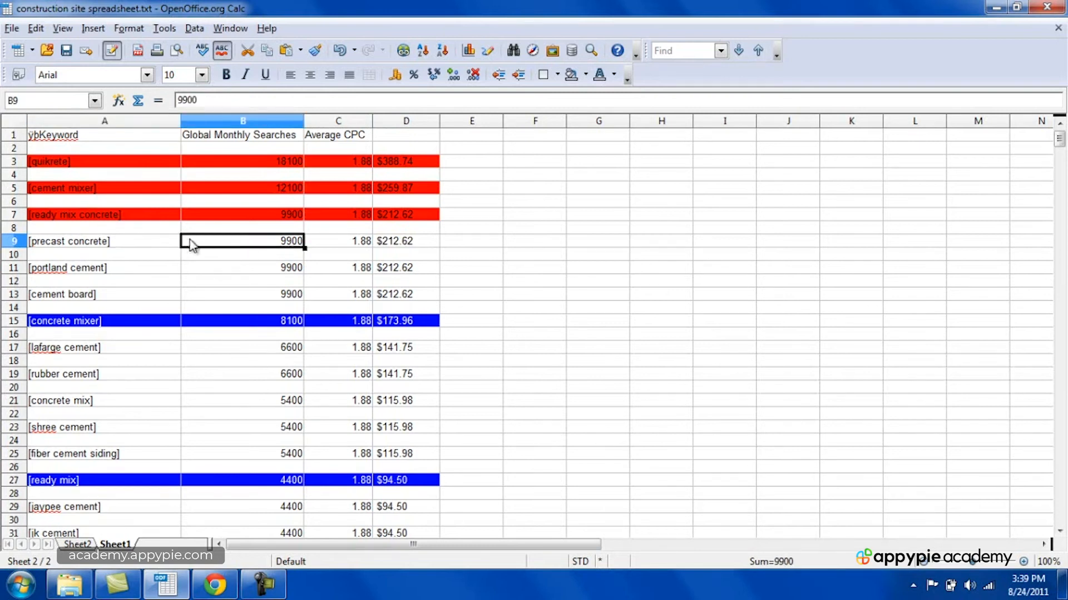
click(137, 243)
click(228, 239)
click(341, 245)
click(411, 245)
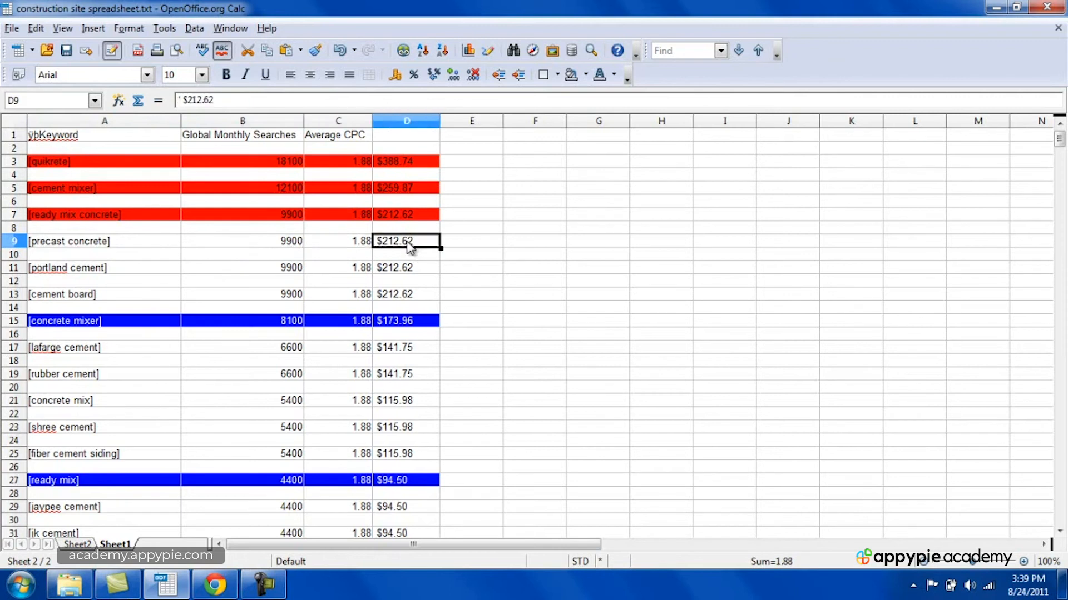
click(396, 272)
click(348, 270)
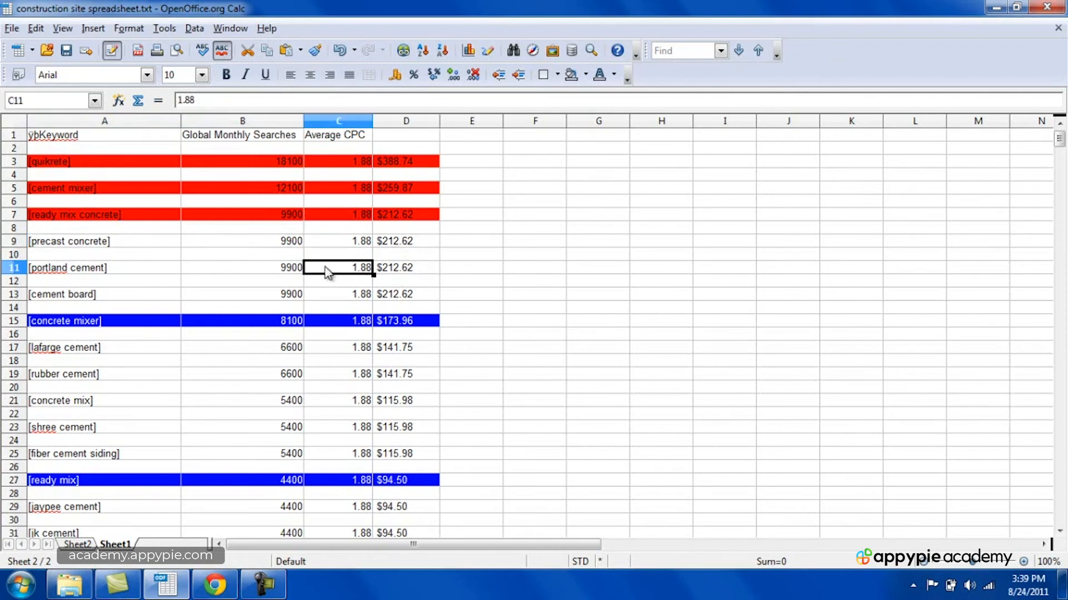
click(301, 272)
click(133, 273)
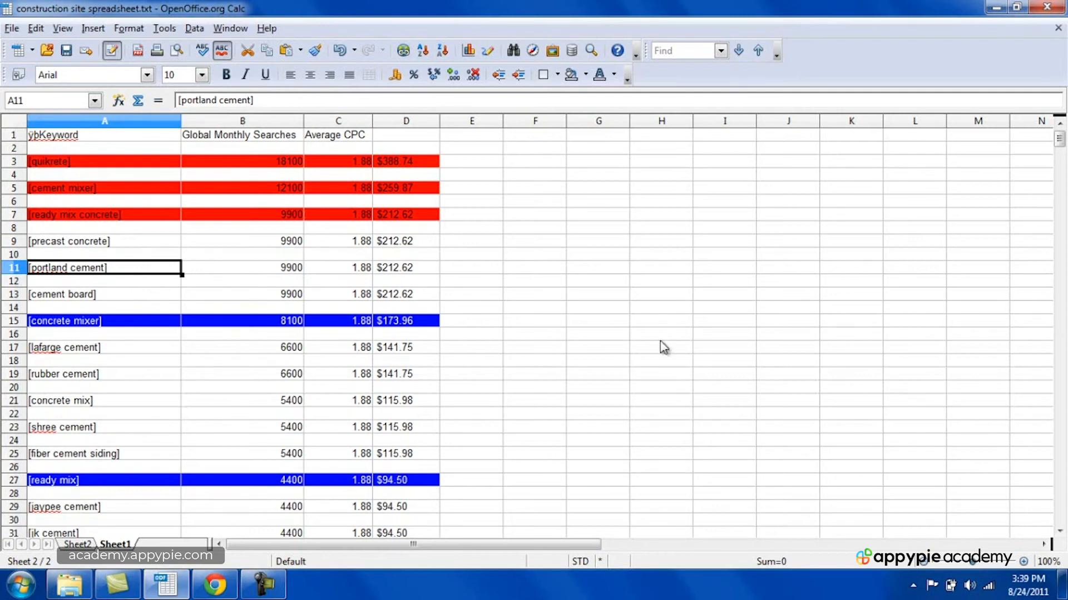
Examine the lower-volume keywords further down Sheet1, going across the "mangalam cement" row to its dollar value
drag(1062, 145, 1062, 232)
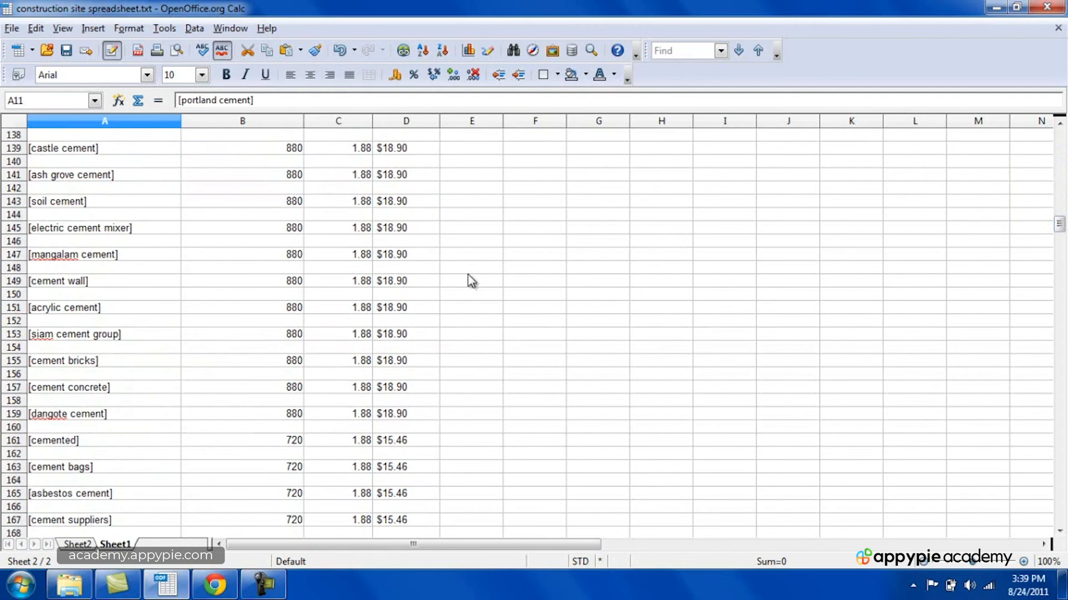
click(119, 247)
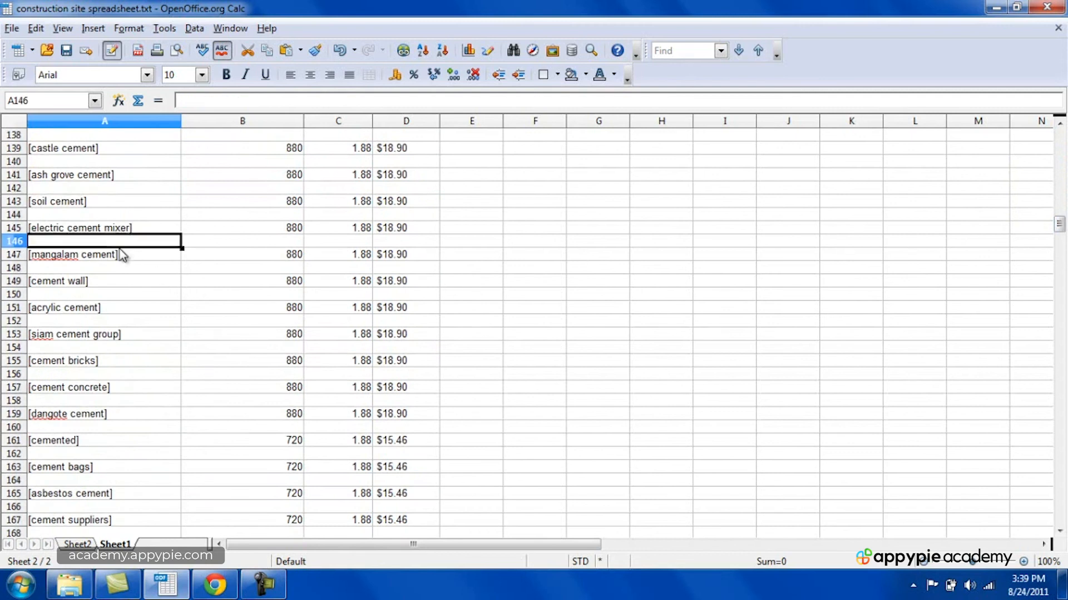
click(123, 255)
key(Right)
key(Right)
key(Right)
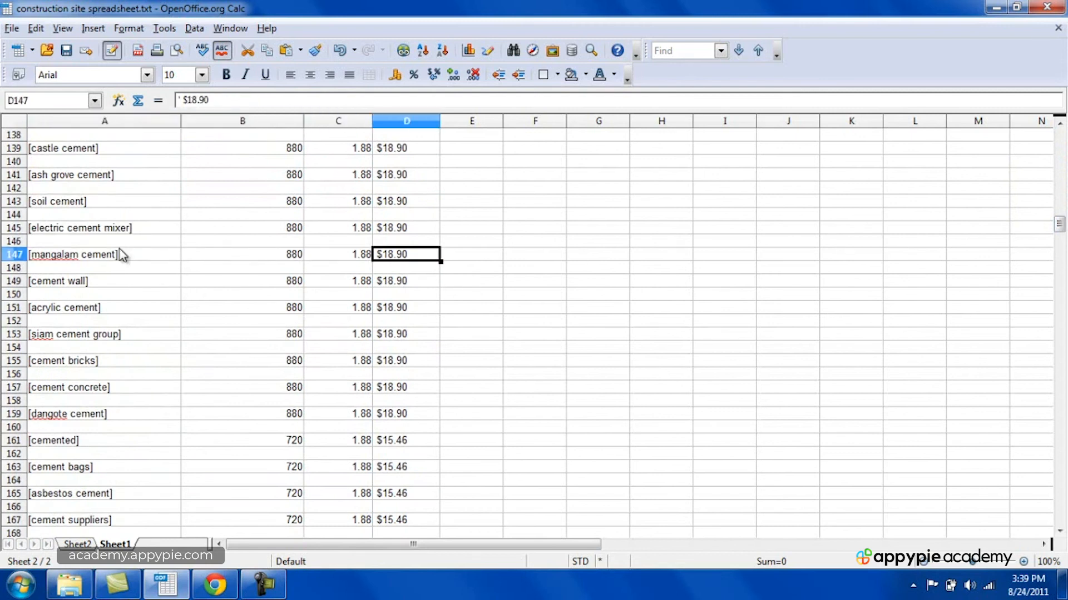
Widen column A of Sheet2 to fit the full keywords and go through the collected entries in A4:A9
click(78, 545)
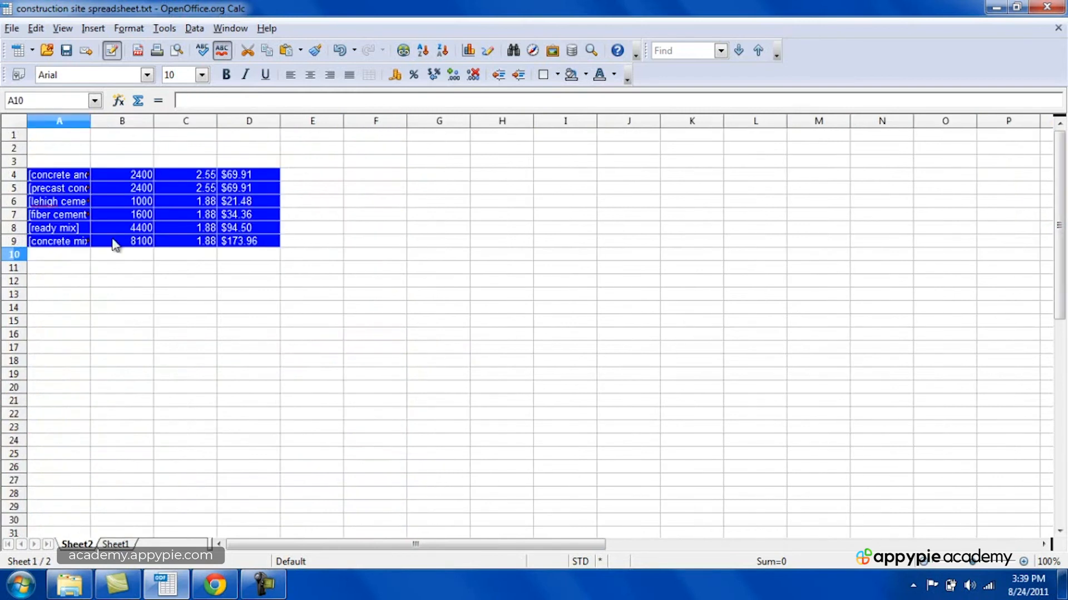
drag(90, 120, 158, 127)
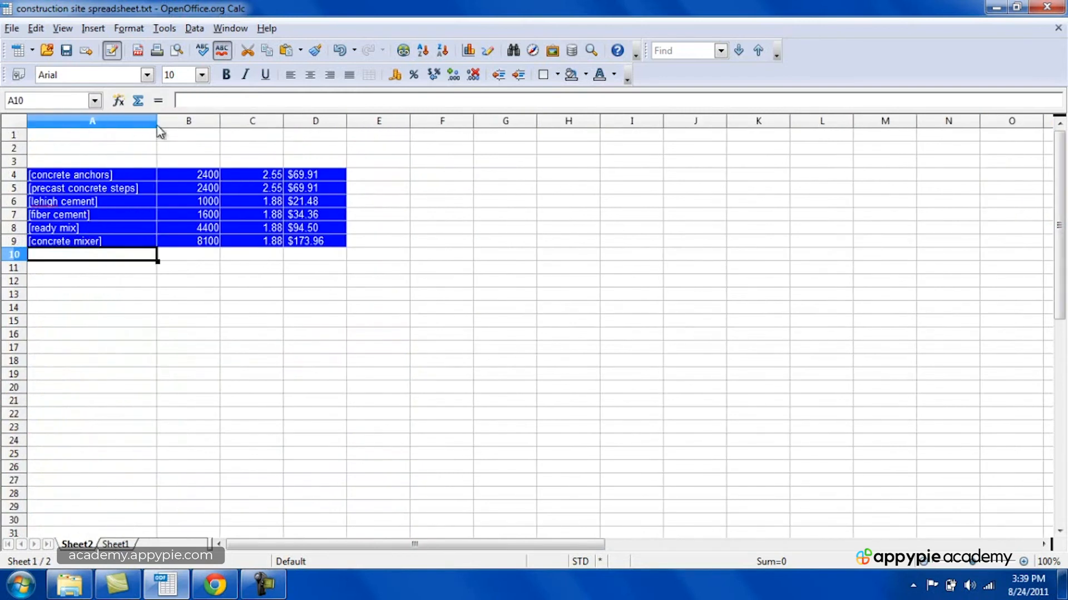
click(100, 175)
key(Down)
key(Down)
key(Down)
key(Down)
key(Down)
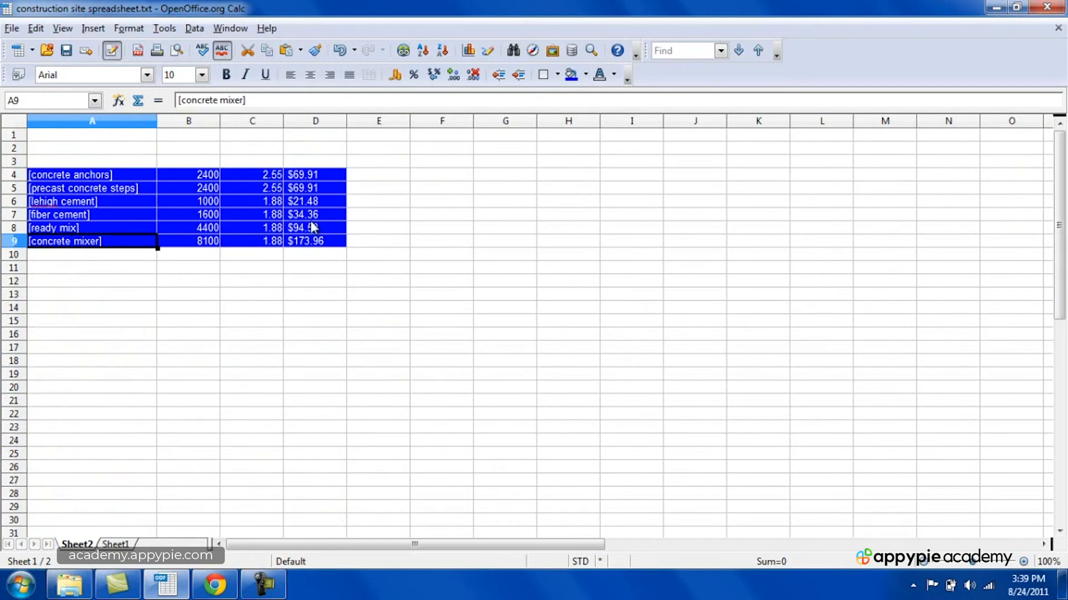
Review the monthly search volumes in B4:B9 and the cost-per-click values beside them on Sheet2
drag(202, 174, 211, 241)
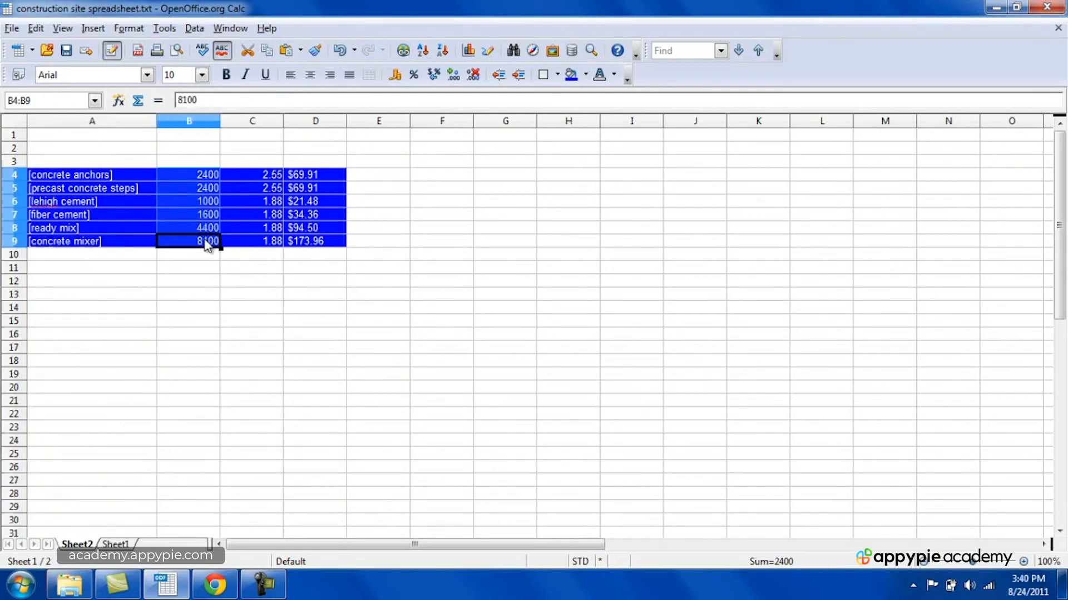
click(209, 283)
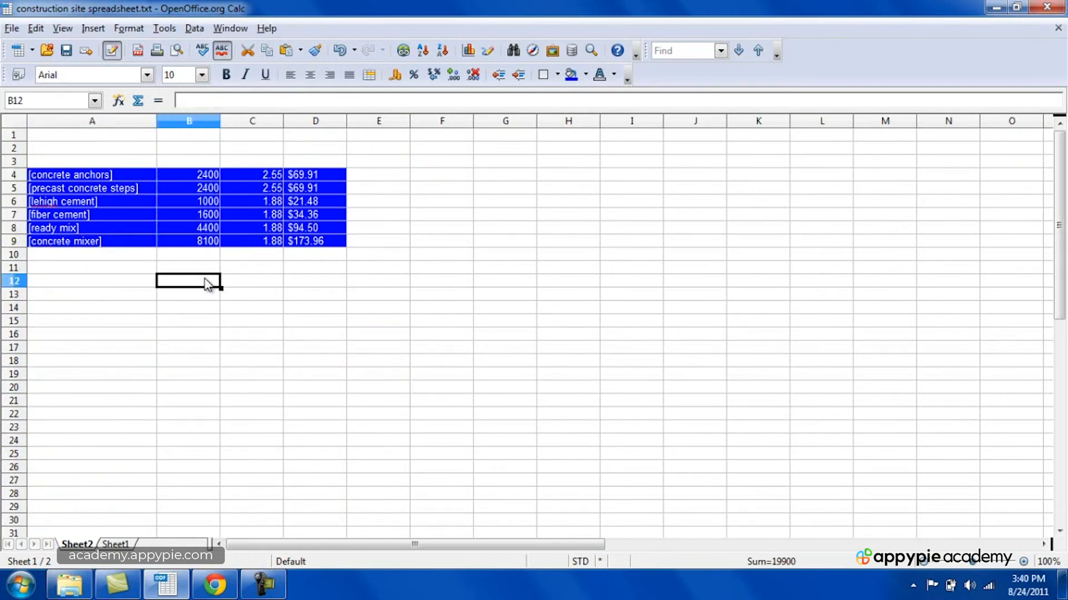
click(201, 175)
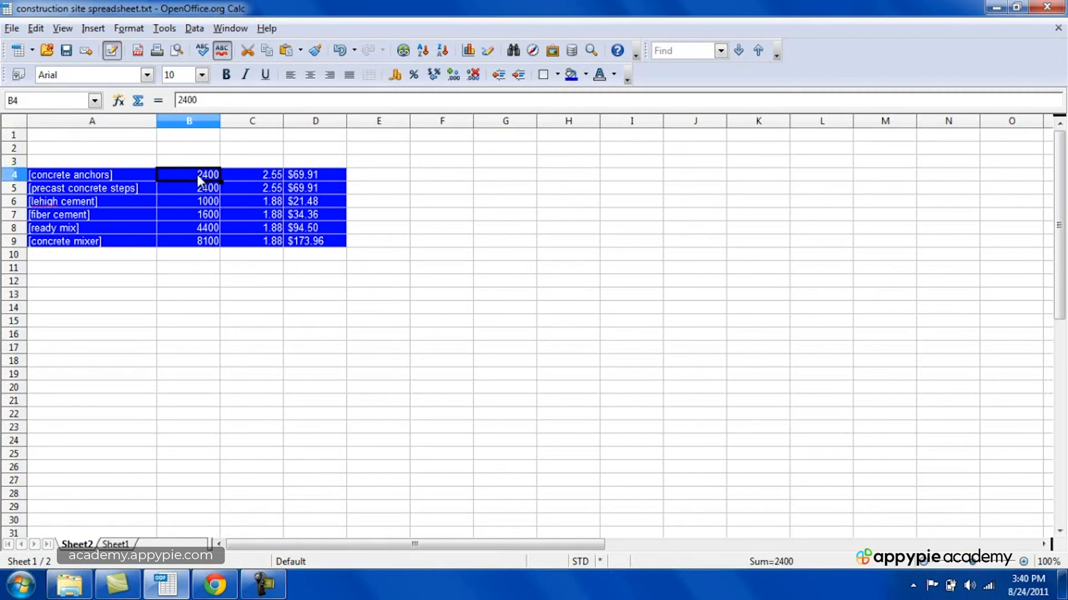
key(Return)
key(Return)
key(Return)
key(Return)
key(Return)
key(Tab)
key(shift+Return)
key(shift+Return)
key(shift+Return)
key(shift+Return)
key(shift+Return)
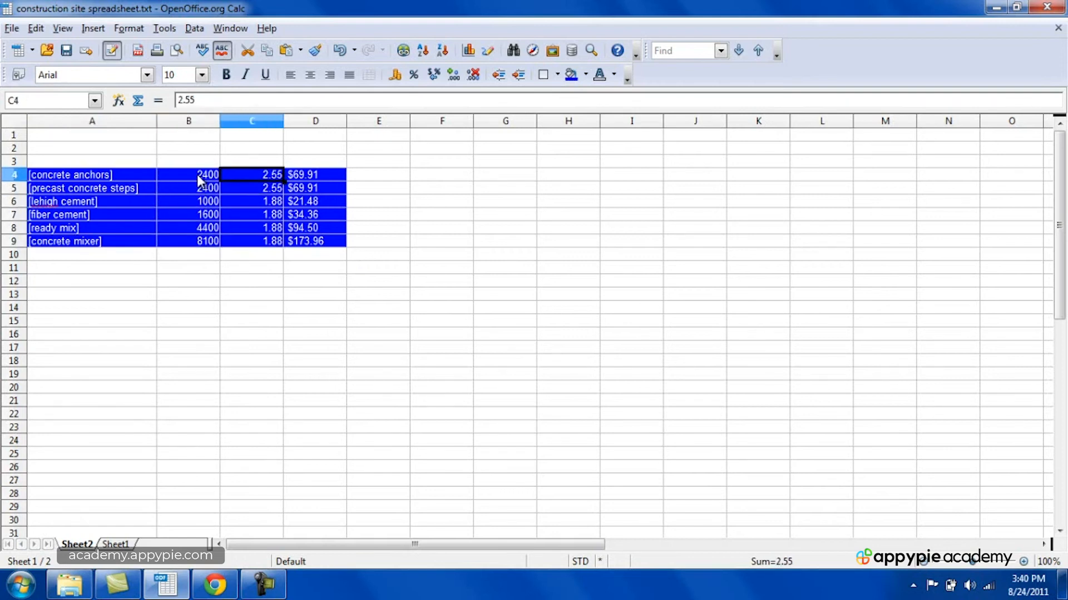
Review the dollar values in D4:D9 on Sheet2 for the collected keywords
key(Tab)
key(shift+Tab)
key(shift+Tab)
key(Tab)
key(Tab)
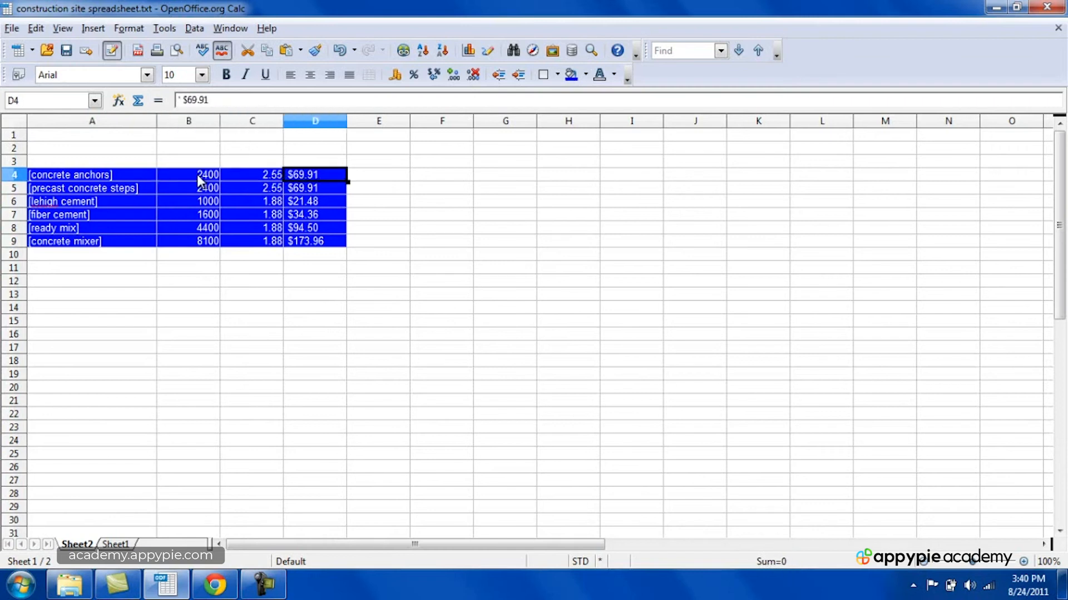
key(Return)
key(Return)
key(Return)
key(Return)
key(Return)
key(shift+Return)
key(shift+Return)
key(shift+Return)
key(shift+Return)
key(shift+Return)
click(118, 178)
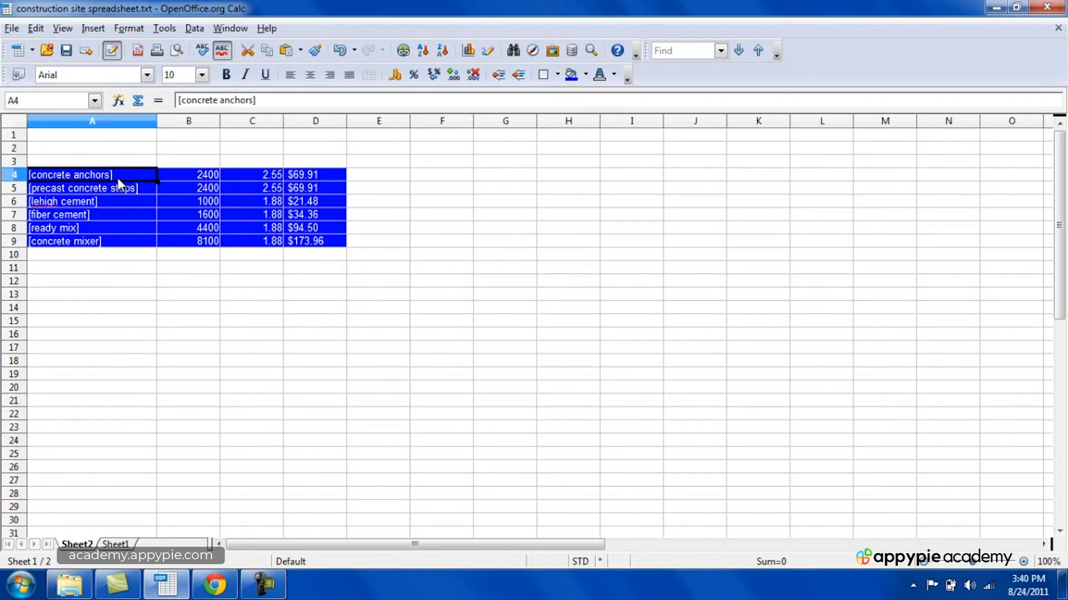
drag(309, 171, 316, 247)
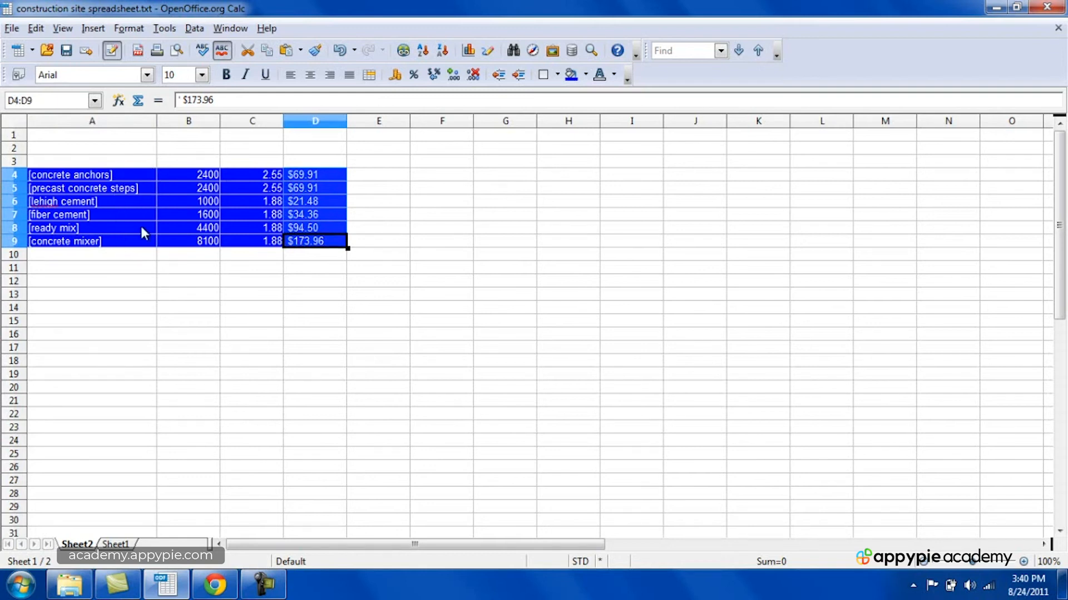
Build a formula in D10 of Sheet2 that adds the dollar values D4, D5, D6, D7, D8 and D9
click(313, 259)
text(=)
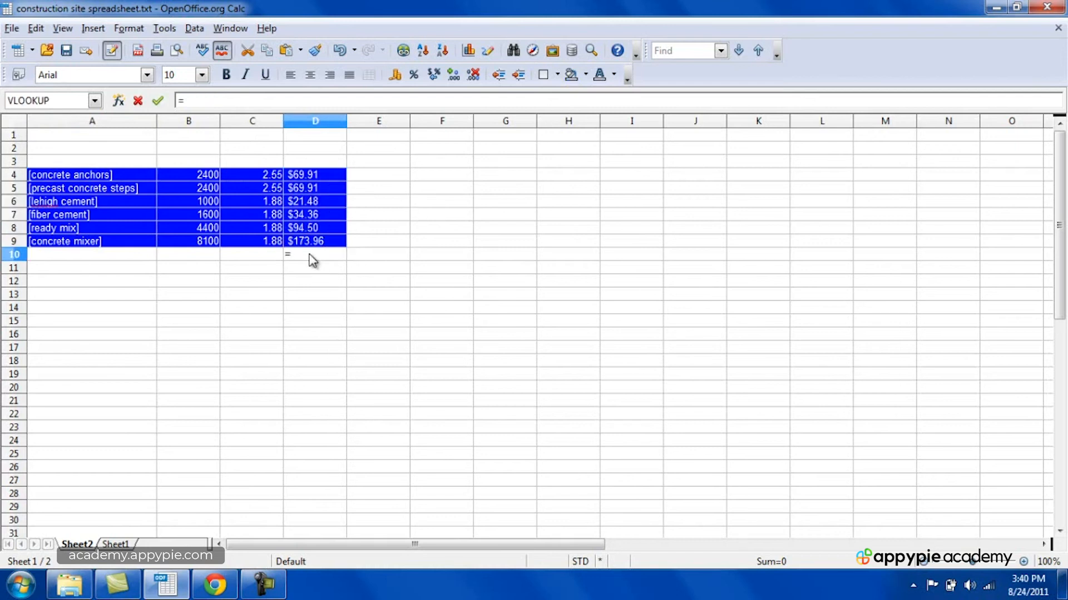
click(320, 169)
text(+)
click(320, 188)
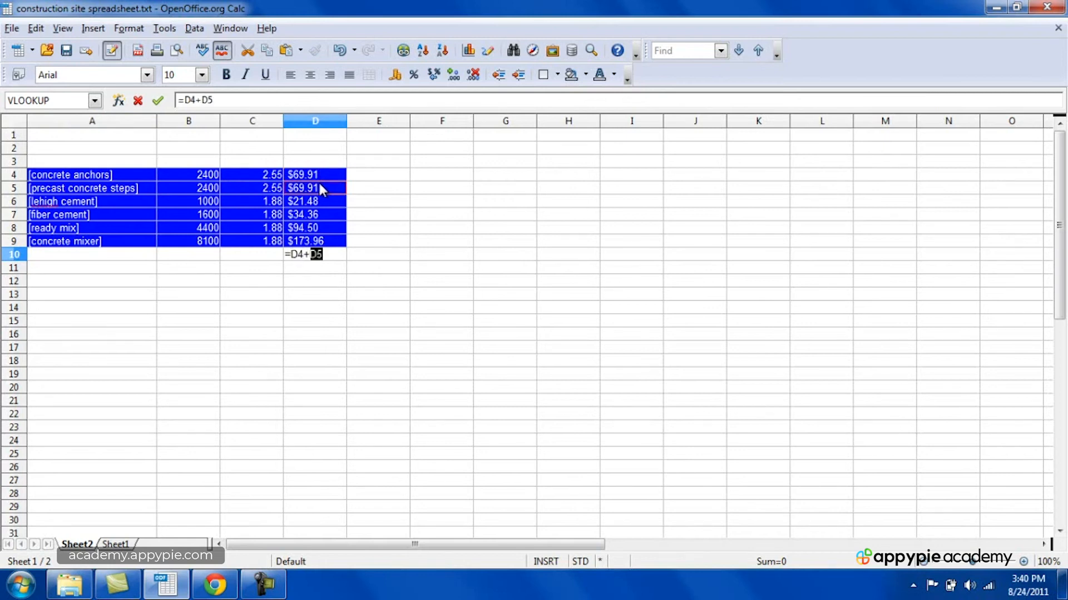
text(+)
click(323, 202)
text(+)
click(325, 212)
text(+)
click(322, 227)
text(+)
click(324, 240)
text(+)
drag(253, 241, 324, 240)
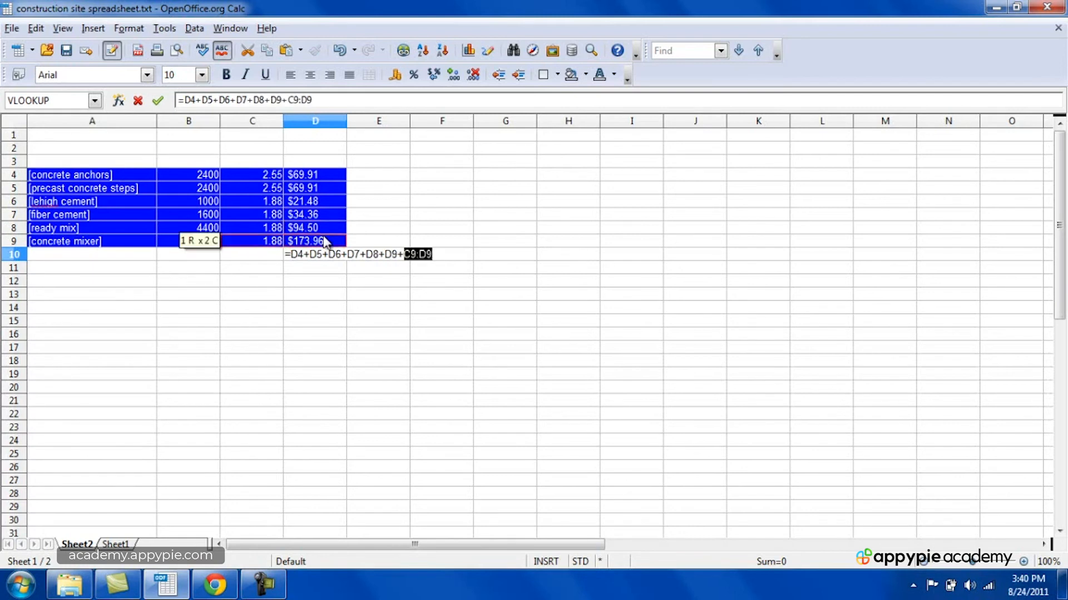
Shorten the stray trailing C9:D9 range in the D10 formula to C9 and enter the formula
click(315, 100)
key(BackSpace)
key(BackSpace)
key(BackSpace)
key(Return)
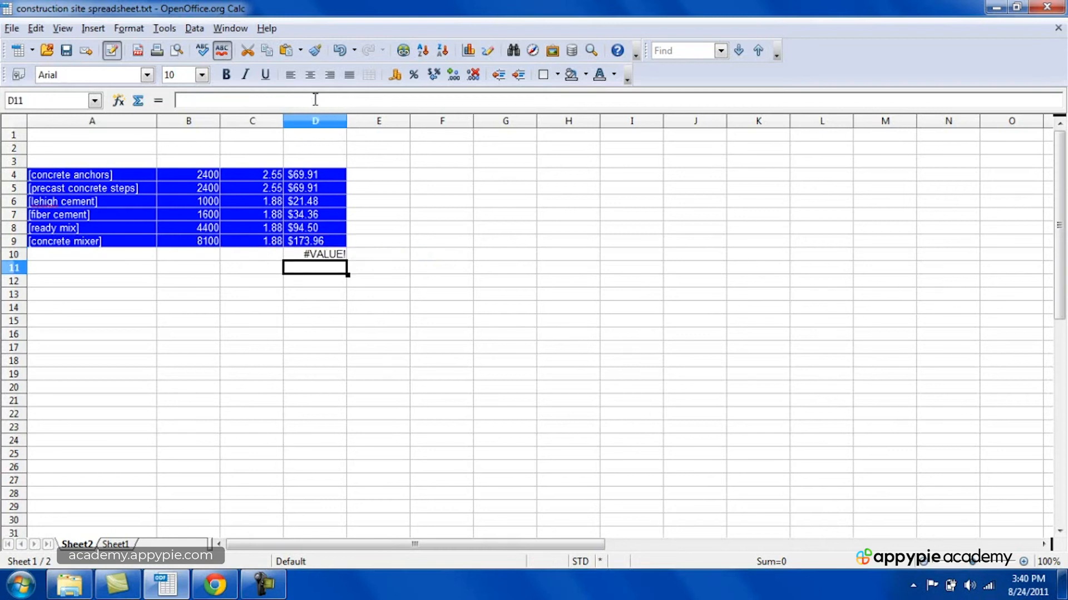
Try enclosing the whole D10 sum expression in parentheses
click(328, 255)
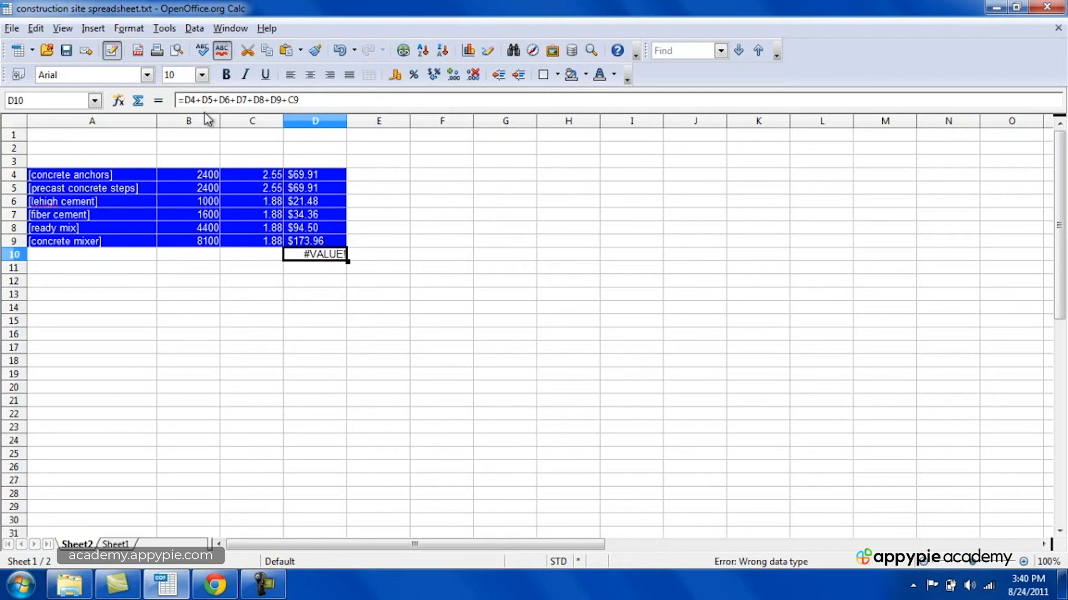
click(186, 101)
text(()
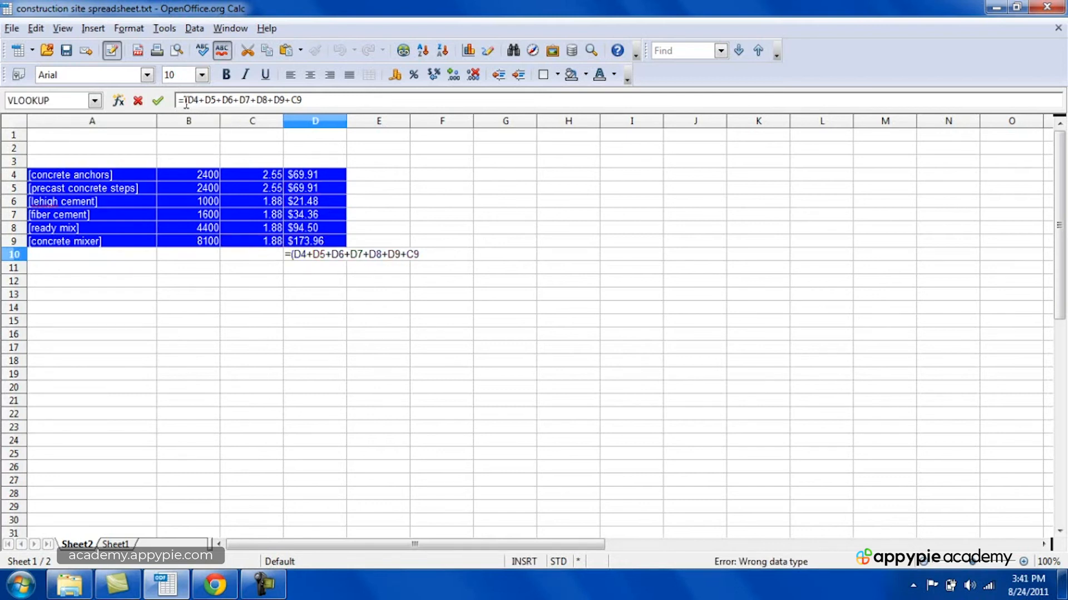
click(306, 99)
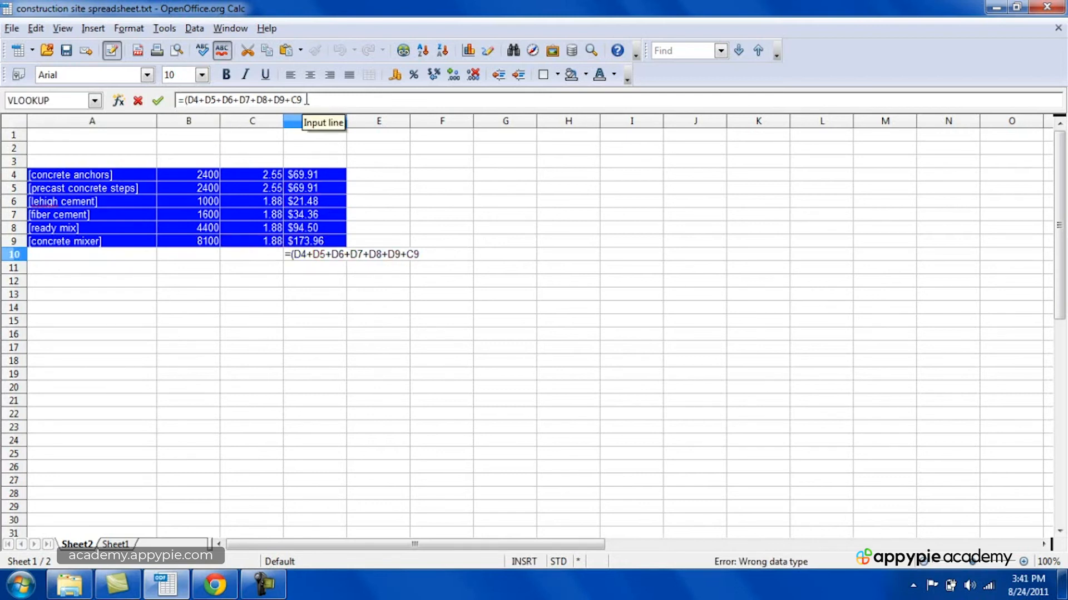
text())
key(Return)
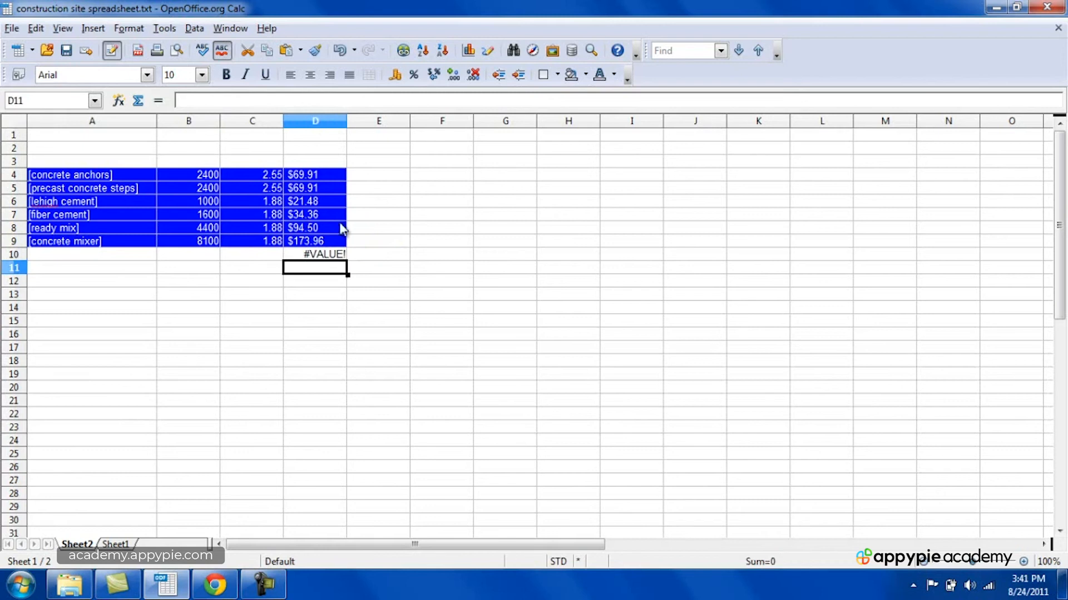
Inspect the formula in D10 and the range D4:D9 that it refers to
click(332, 253)
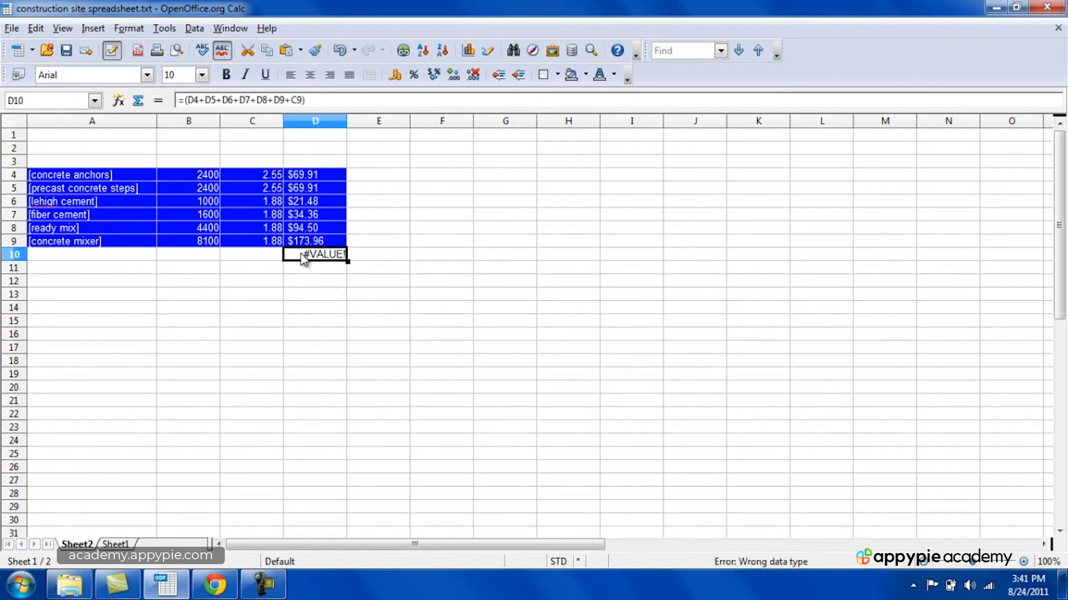
drag(307, 172, 312, 241)
click(325, 256)
click(263, 583)
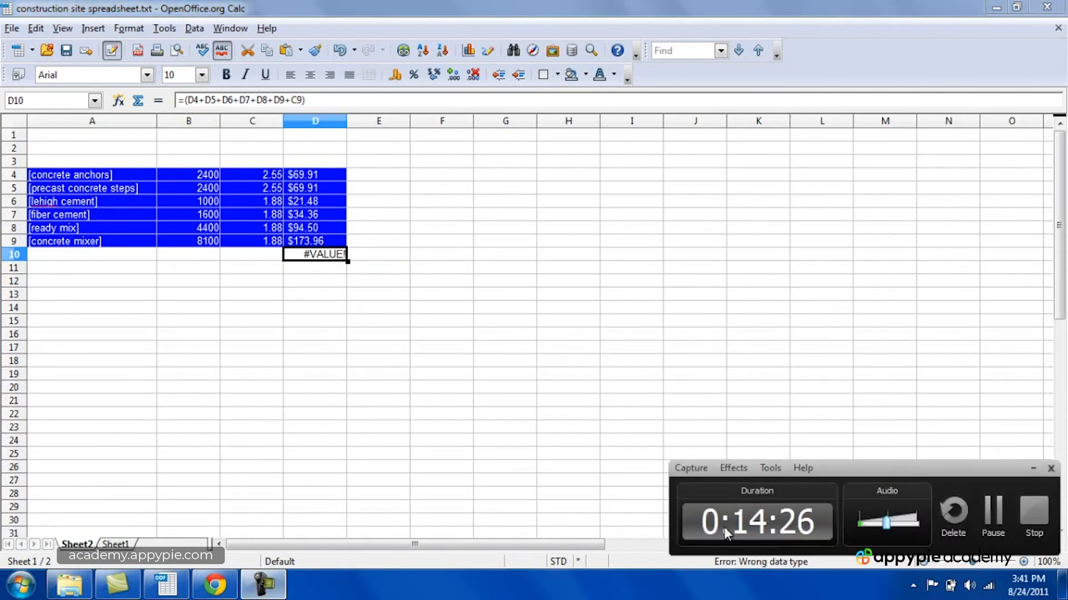
click(1033, 511)
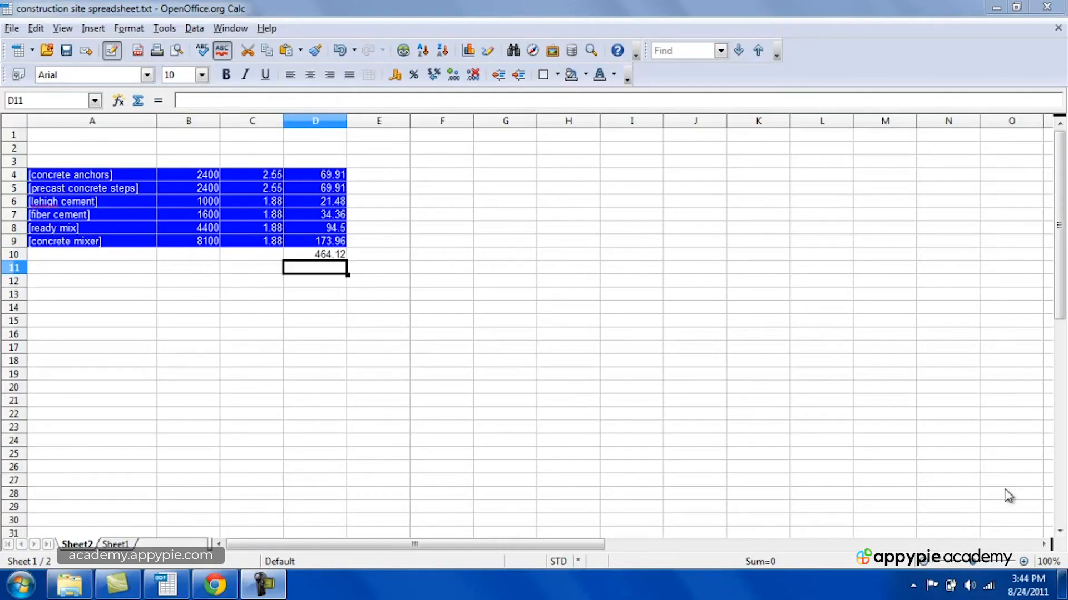
Check the summing formula in D10 beneath the dollar values
click(338, 257)
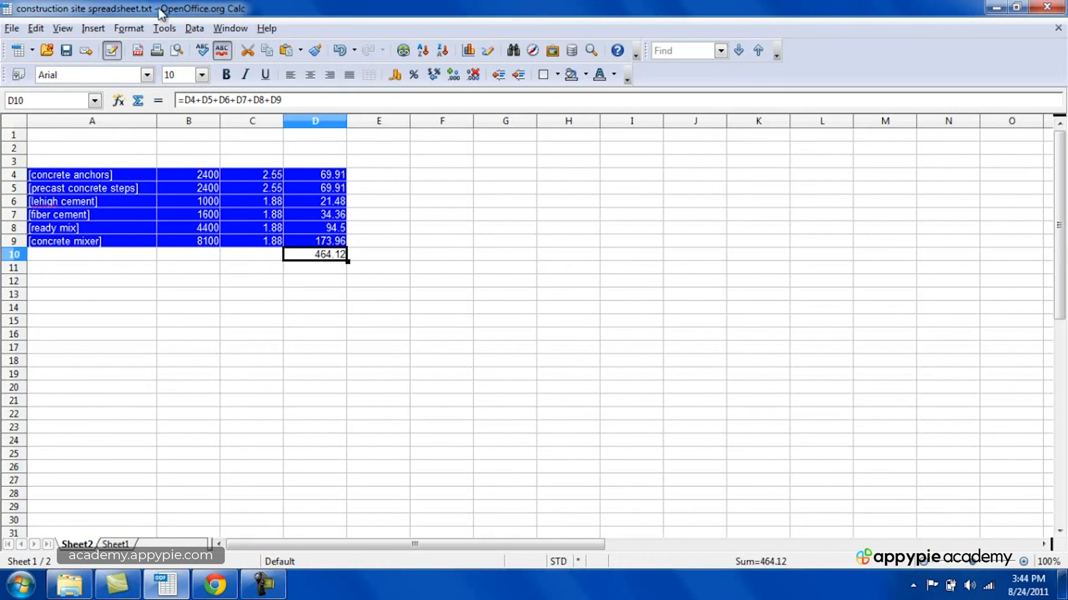
key(Down)
key(Up)
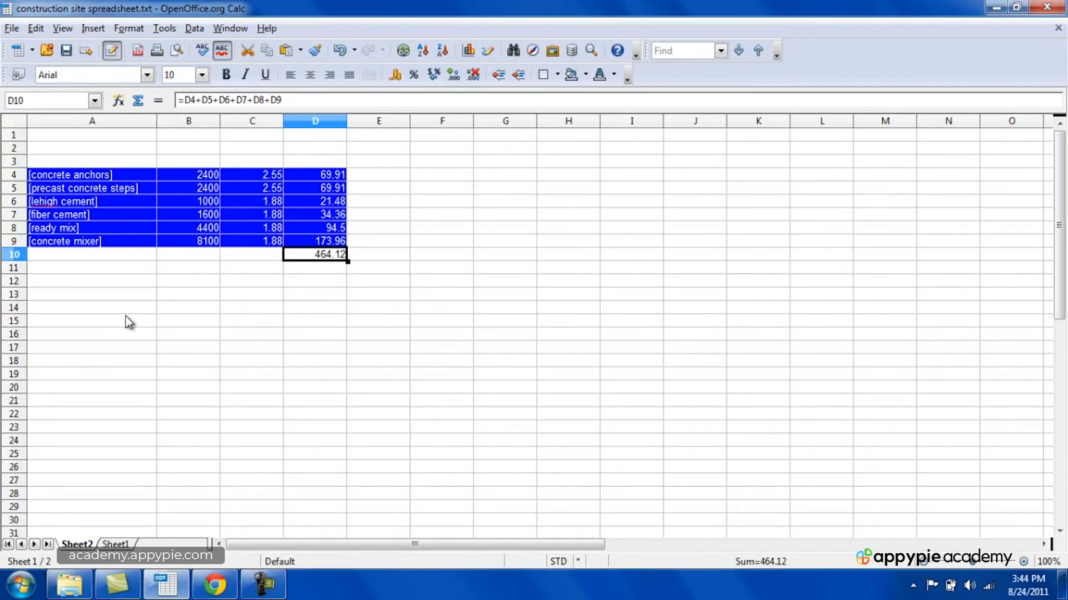
Go through the collected keywords on Sheet2 from "concrete anchors" in A4 to "concrete mixer" in A9
click(134, 175)
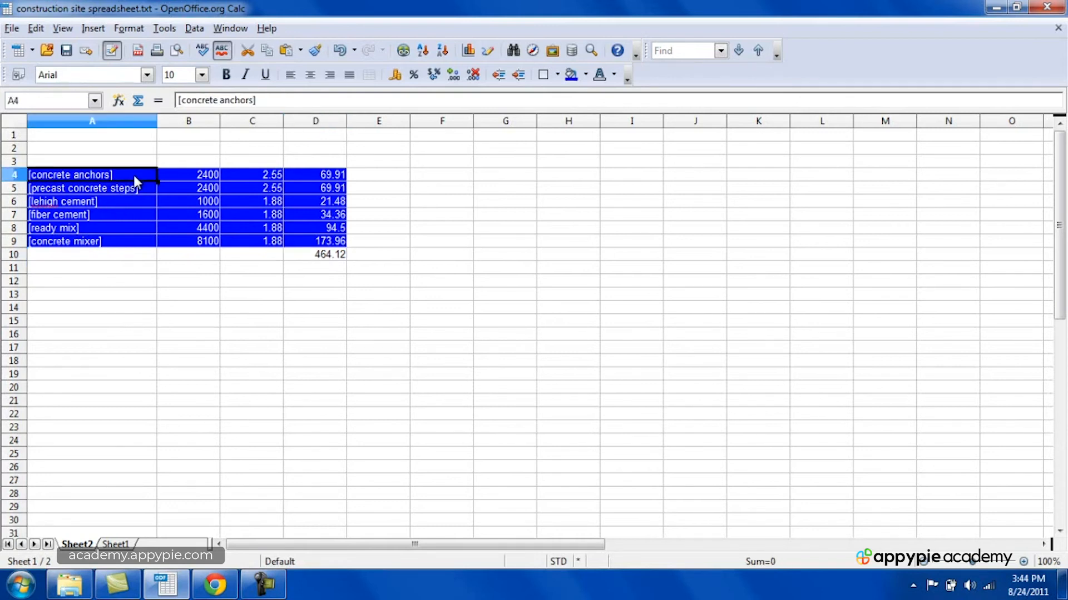
key(Return)
key(Return)
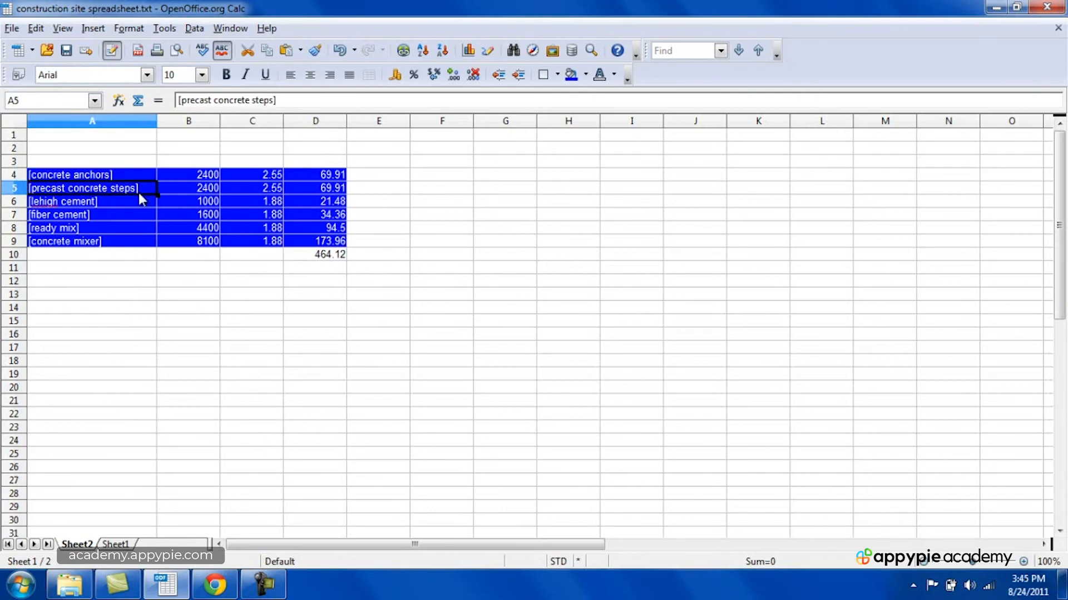
key(Return)
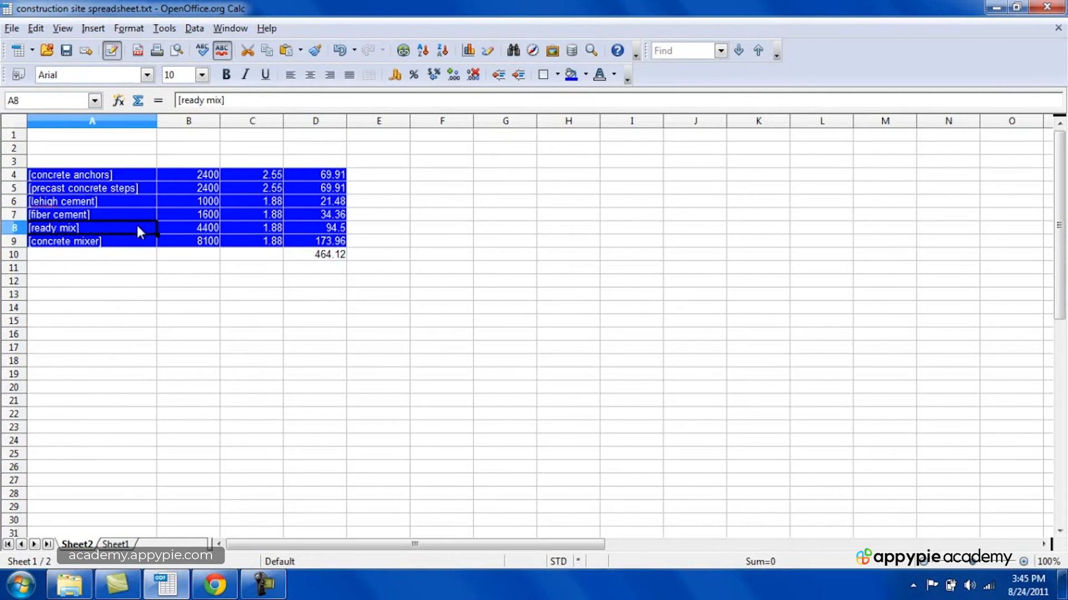
key(Return)
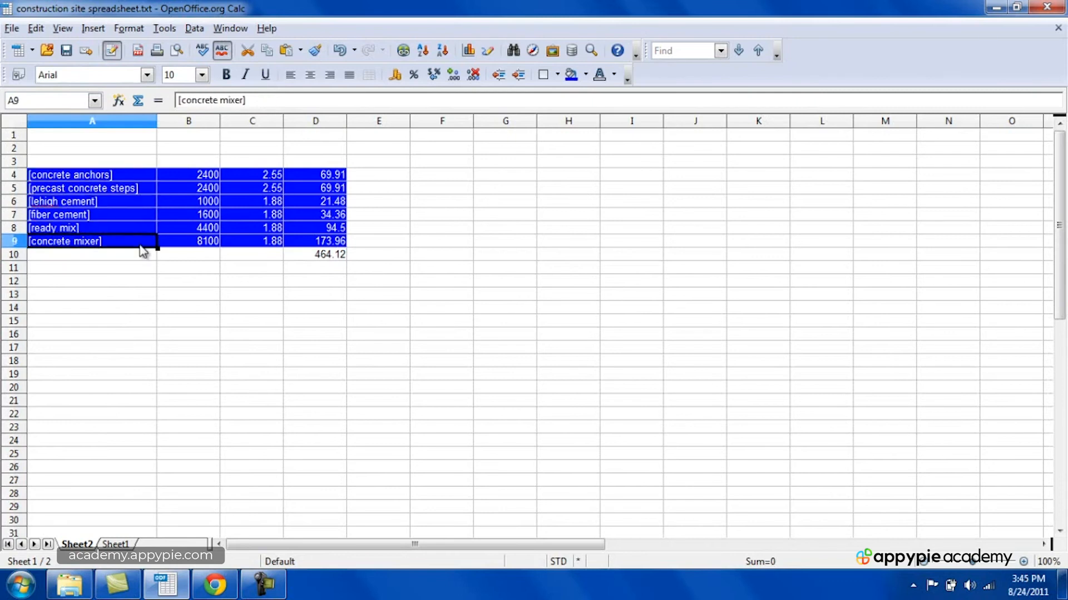
Review each keyword's dollar value on Sheet2 from D4 down to D9
click(315, 240)
click(331, 176)
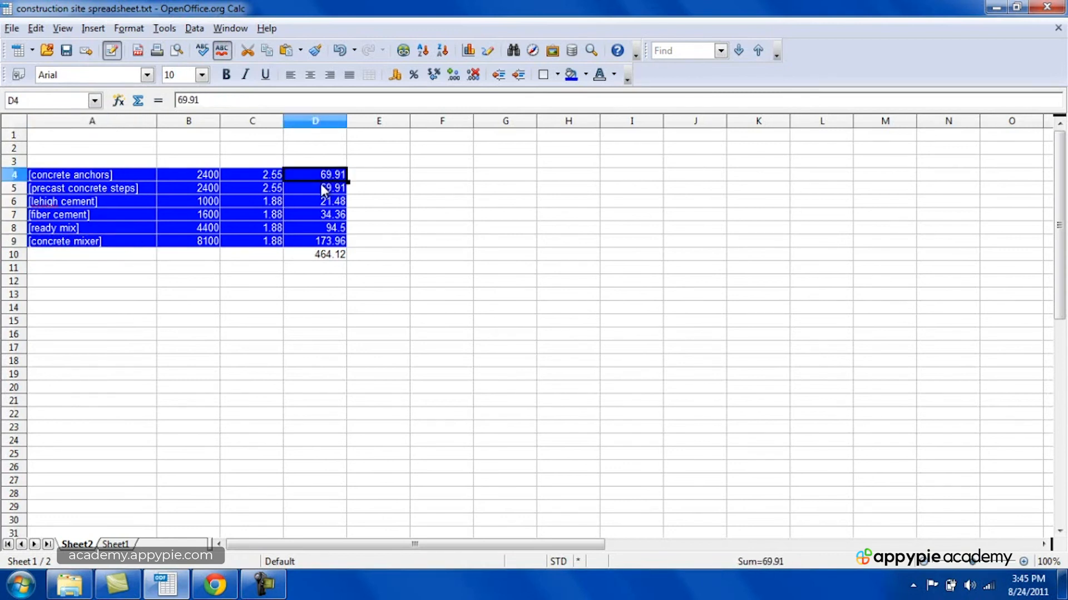
key(Return)
key(Return)
key(Return)
key(Return)
key(Return)
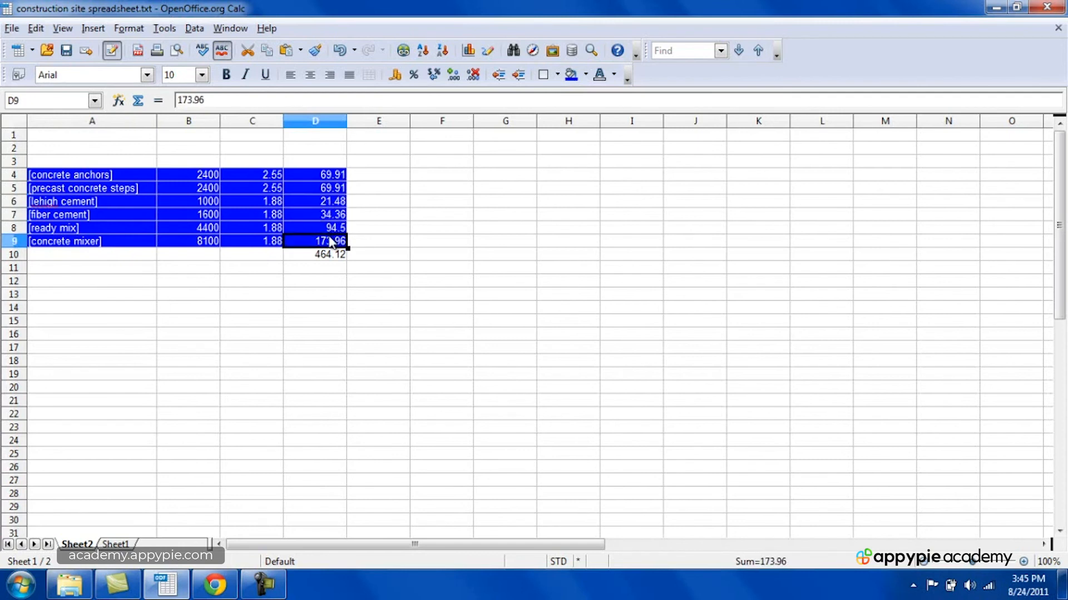
Read across the "concrete mixer" row on Sheet2 and check the total in D10
key(shift+Tab)
key(shift+Tab)
key(shift+Tab)
key(Tab)
key(Tab)
key(Tab)
click(322, 255)
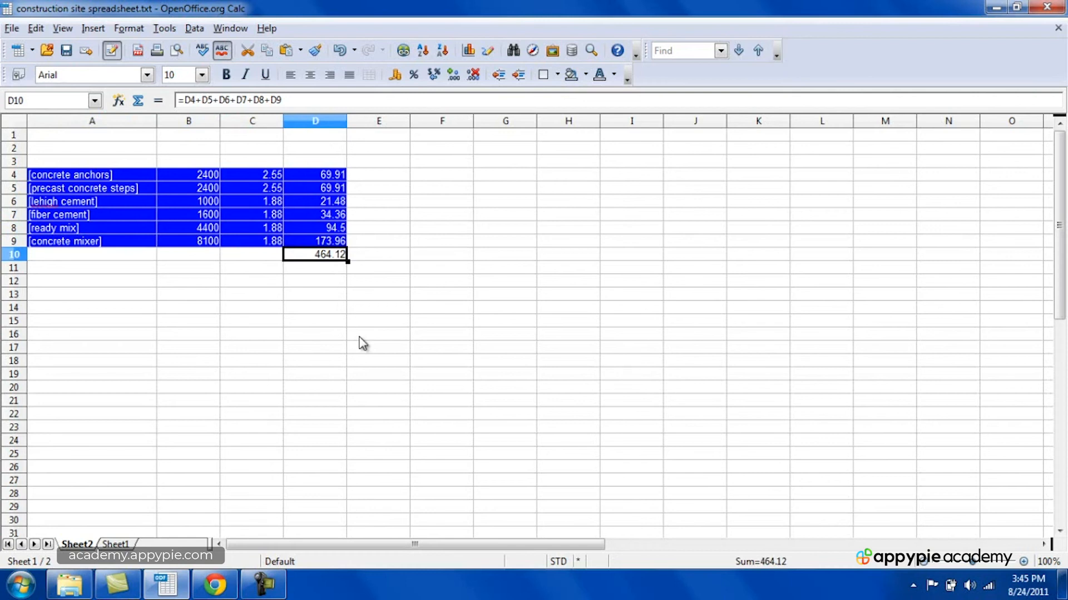
click(266, 581)
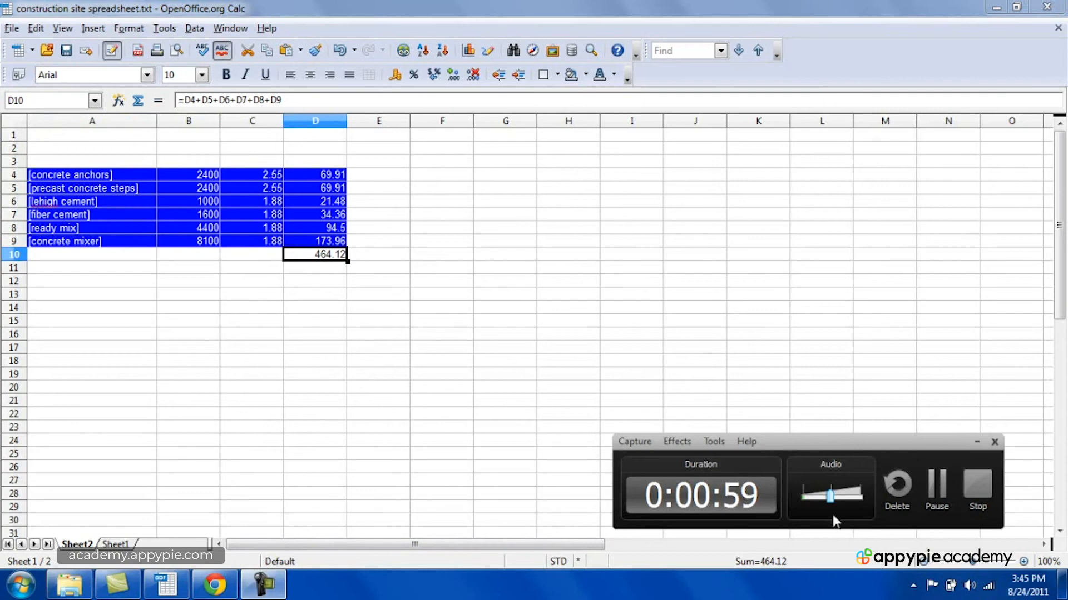
click(977, 487)
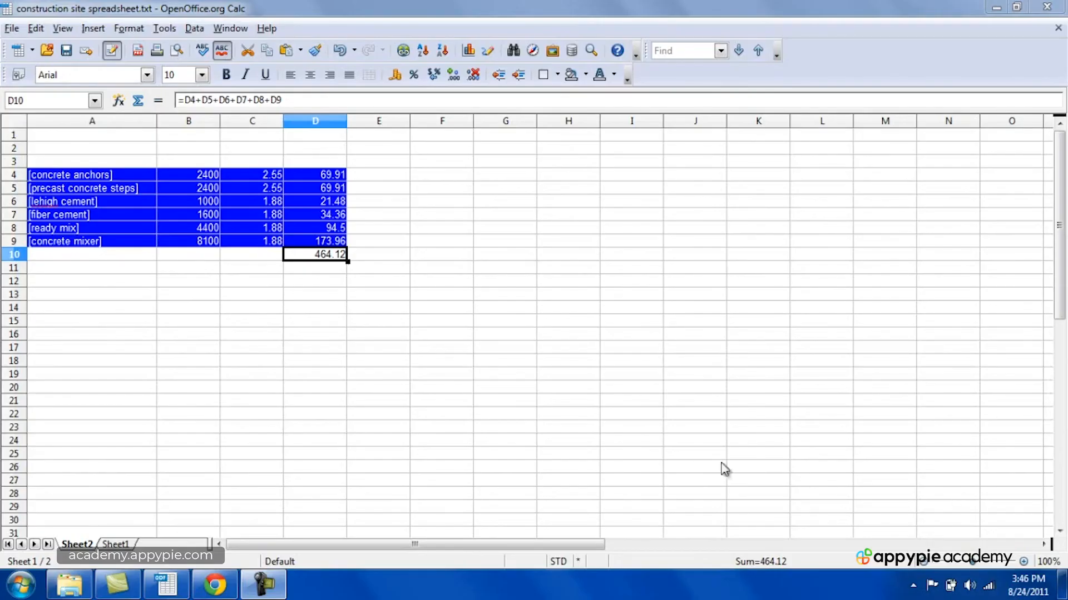
click(130, 353)
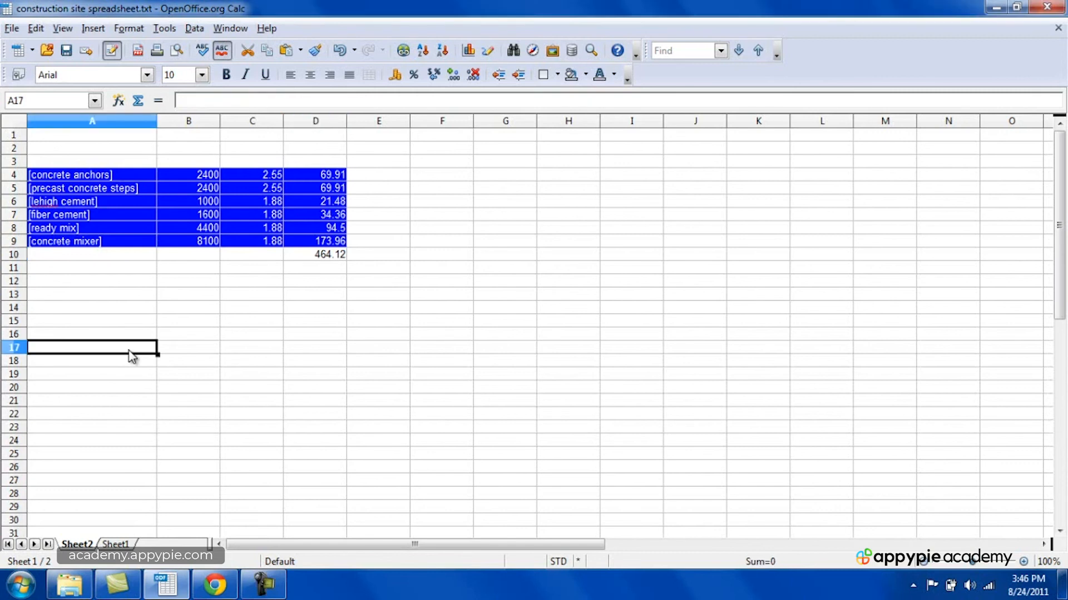
click(213, 584)
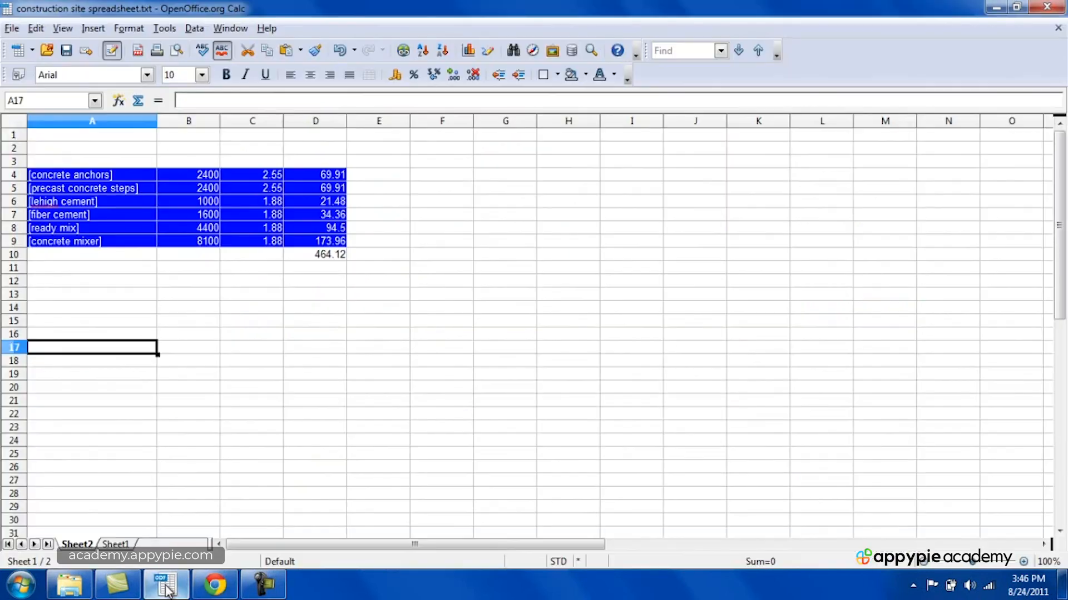
click(165, 581)
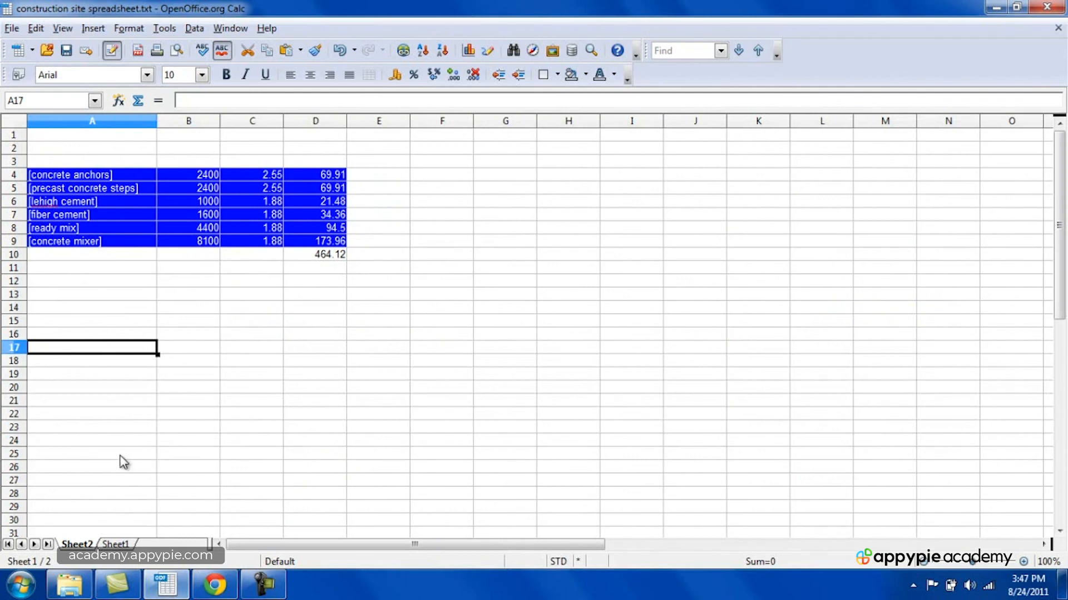
Return to Sheet1 and examine the lower-volume keywords, following the "cementing" row across to its dollar value
click(110, 545)
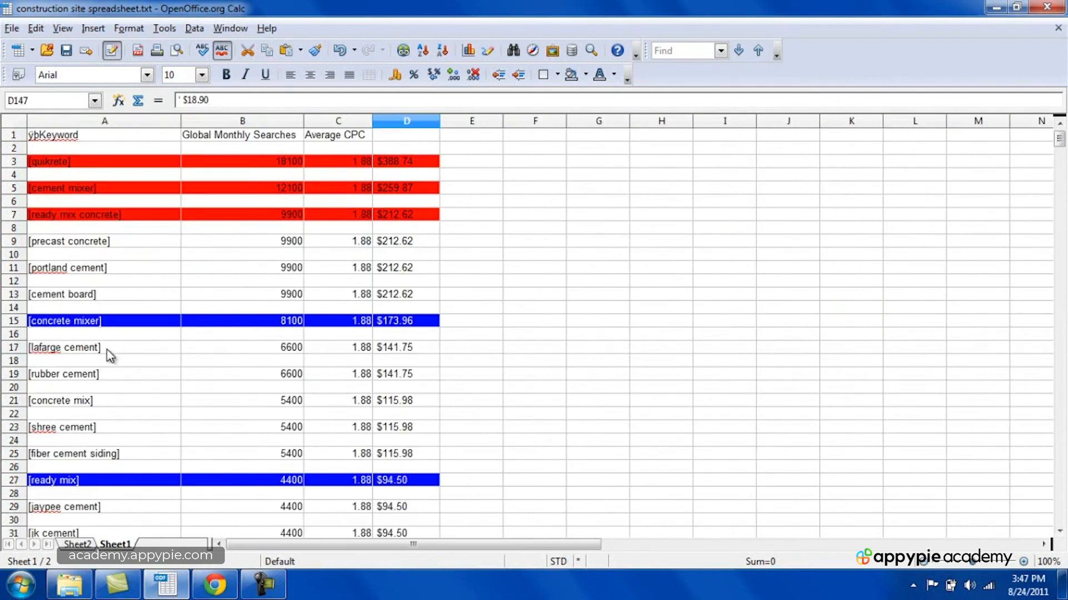
click(89, 297)
drag(1061, 143, 1061, 217)
click(314, 297)
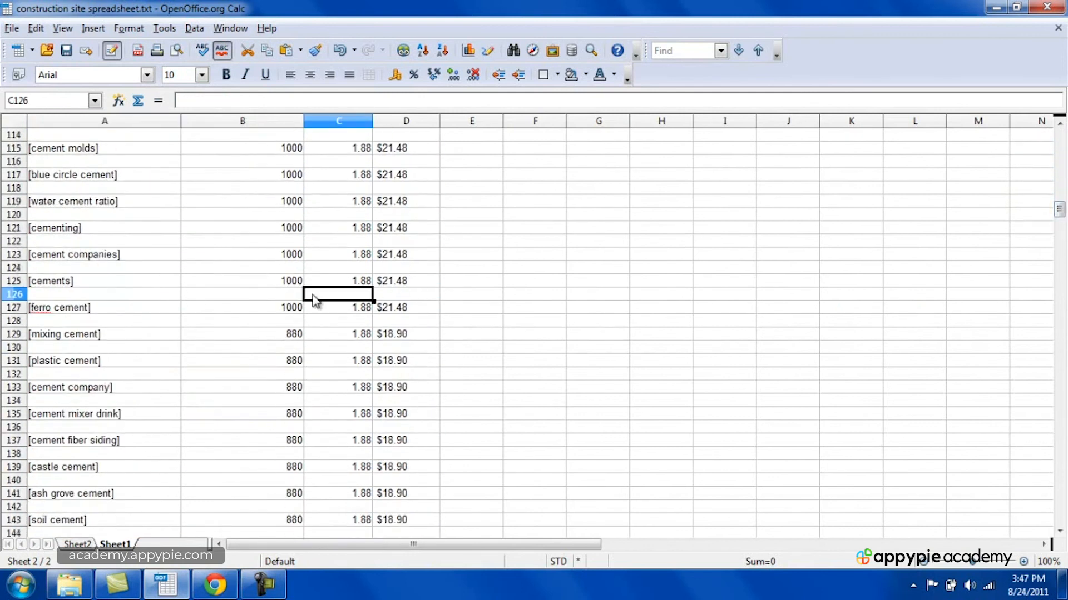
key(Left)
key(Left)
key(Up)
key(Up)
key(Up)
key(Up)
key(Right)
key(Up)
key(Left)
key(Right)
key(Right)
key(Right)
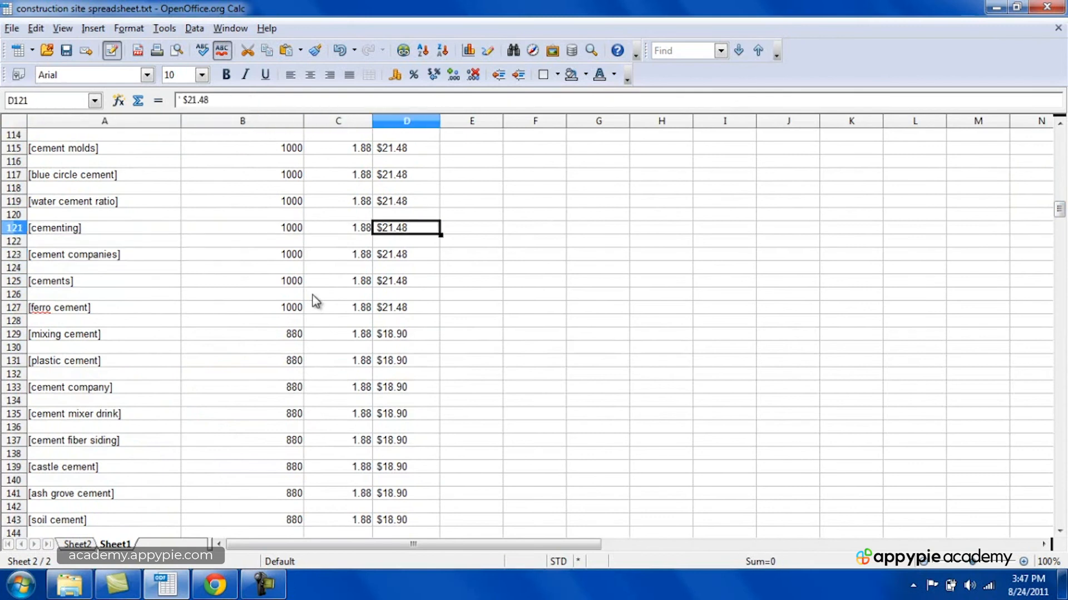
Go up the dollar values in column D of Sheet1 from "cementing" to the blue "lehigh cement" row
key(Up)
key(Up)
key(Up)
key(Up)
key(Up)
key(Up)
key(Up)
key(Up)
key(Up)
key(Up)
key(Up)
key(Up)
key(Up)
key(Up)
key(Up)
key(Up)
key(Up)
key(Up)
key(Up)
key(Up)
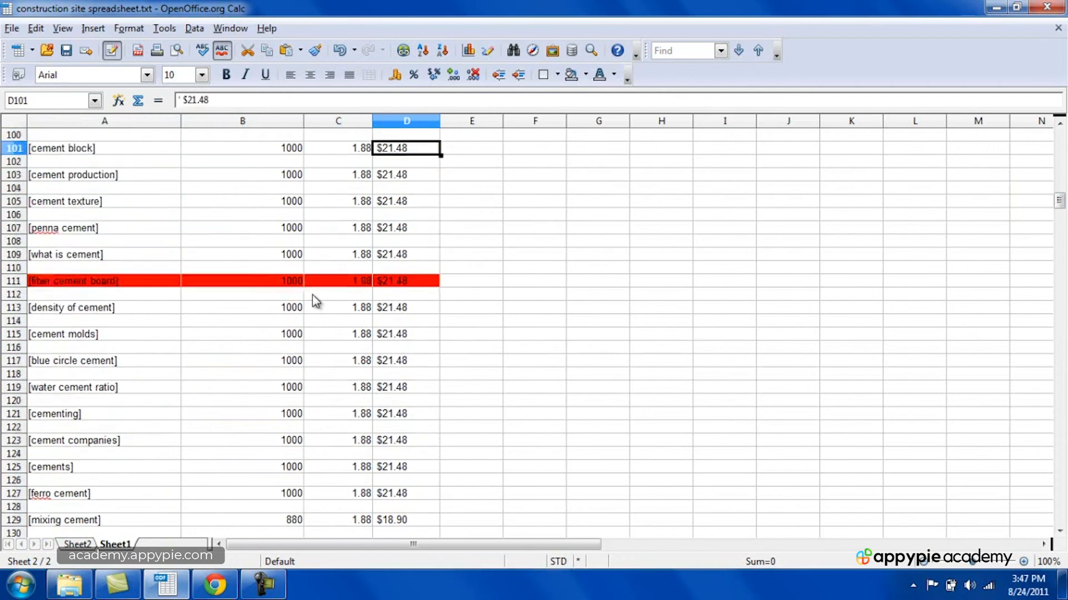
key(Down)
key(Down)
key(Down)
key(Down)
key(Down)
key(Down)
key(Down)
key(Down)
key(Down)
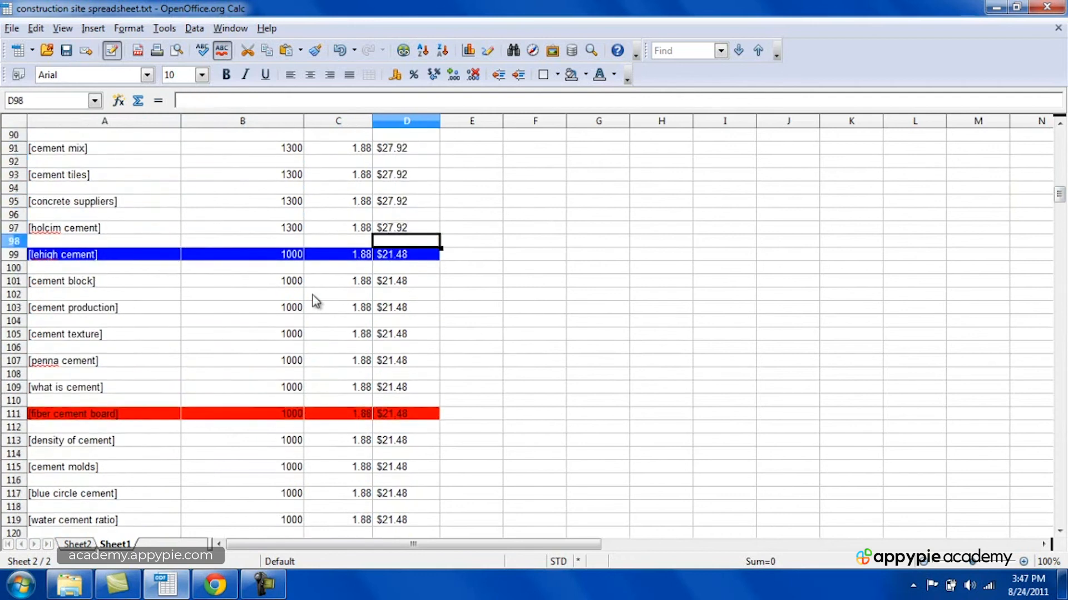
Read the "lehigh cement" row on Sheet1 across from its keyword to its dollar value and back
key(Left)
key(Left)
key(Left)
key(Right)
key(Right)
key(Right)
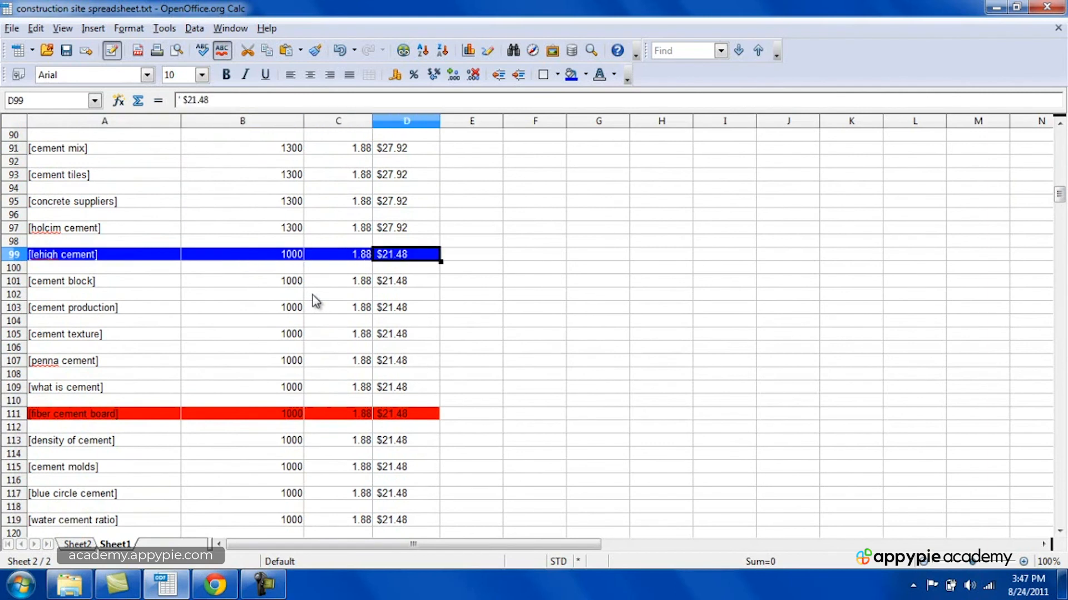
key(Left)
key(Left)
key(Left)
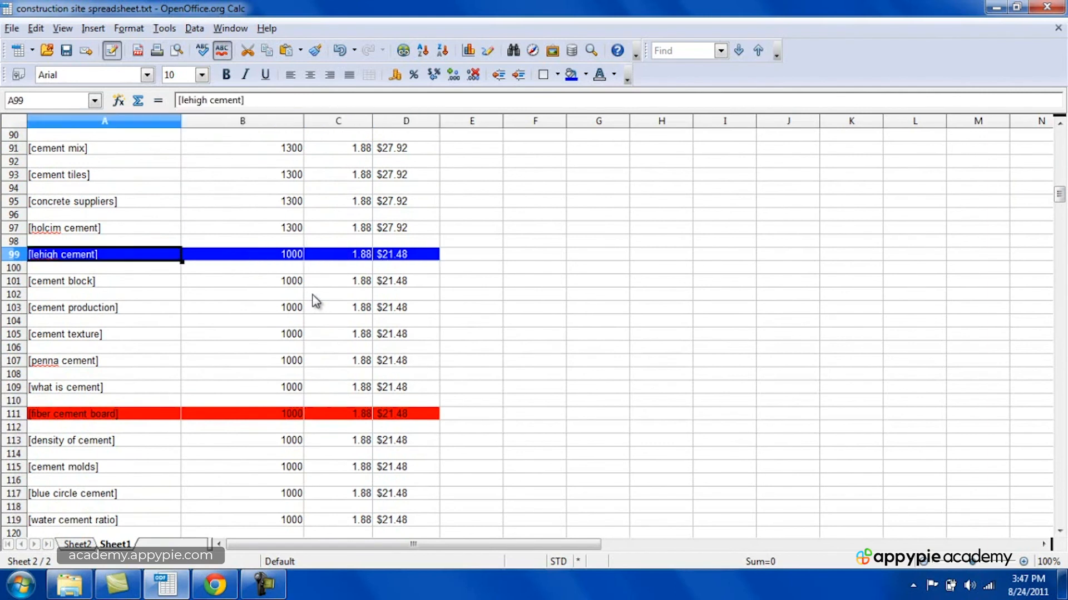
Read the red "fiber cement board" row on Sheet1 across to its dollar value and back
click(154, 416)
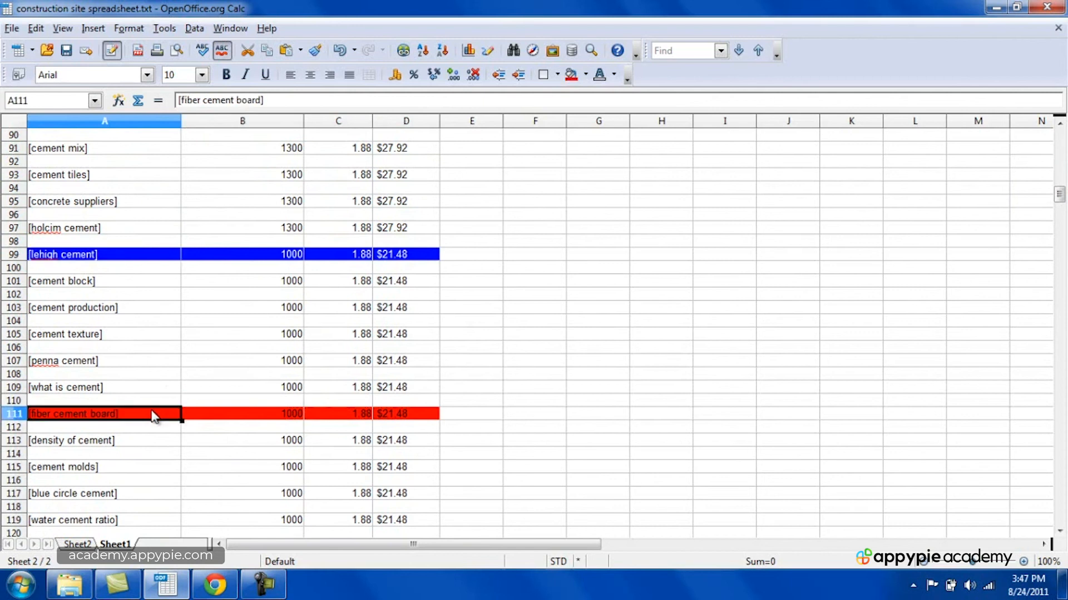
key(Right)
key(Right)
key(Right)
key(Left)
key(Left)
key(Left)
Go up the keyword column of Sheet1 from "fiber cement board" to the header and examine the red "quikrete" row
key(Up)
key(Up)
key(Up)
key(Up)
key(Up)
key(Up)
key(Up)
key(Up)
key(Up)
key(Up)
key(Up)
key(Up)
key(Up)
key(Up)
key(Up)
key(Up)
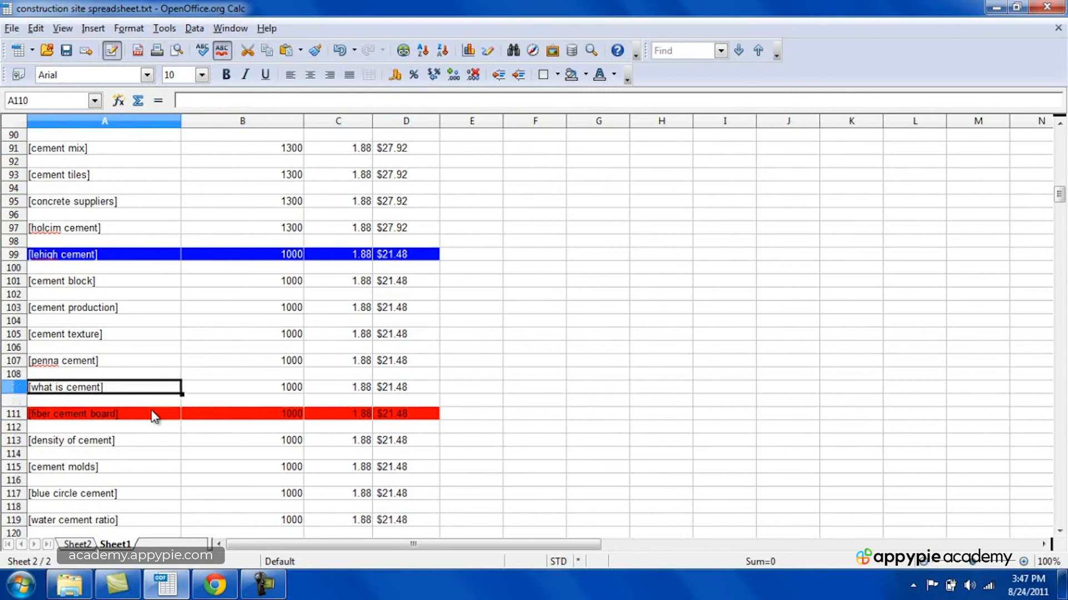
key(Up)
key(Up)
key(Up)
key(Up)
key(Up)
key(Up)
key(Up)
key(Up)
key(Up)
key(Up)
key(Up)
key(Up)
key(Up)
key(Up)
key(Up)
key(Up)
key(Up)
key(Up)
key(Up)
key(Up)
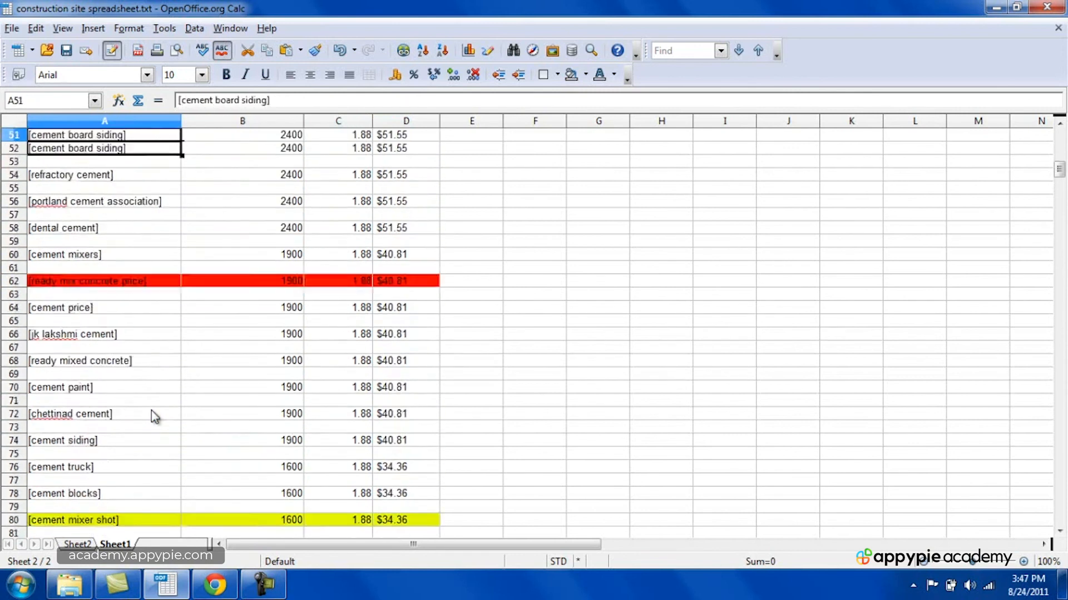
key(Up)
key(Up)
key(Up)
key(Up)
key(Up)
key(Up)
key(Up)
key(Up)
key(Up)
key(Up)
key(Up)
key(Up)
key(Up)
key(Up)
key(Up)
key(Up)
key(Up)
key(Up)
key(Up)
key(Up)
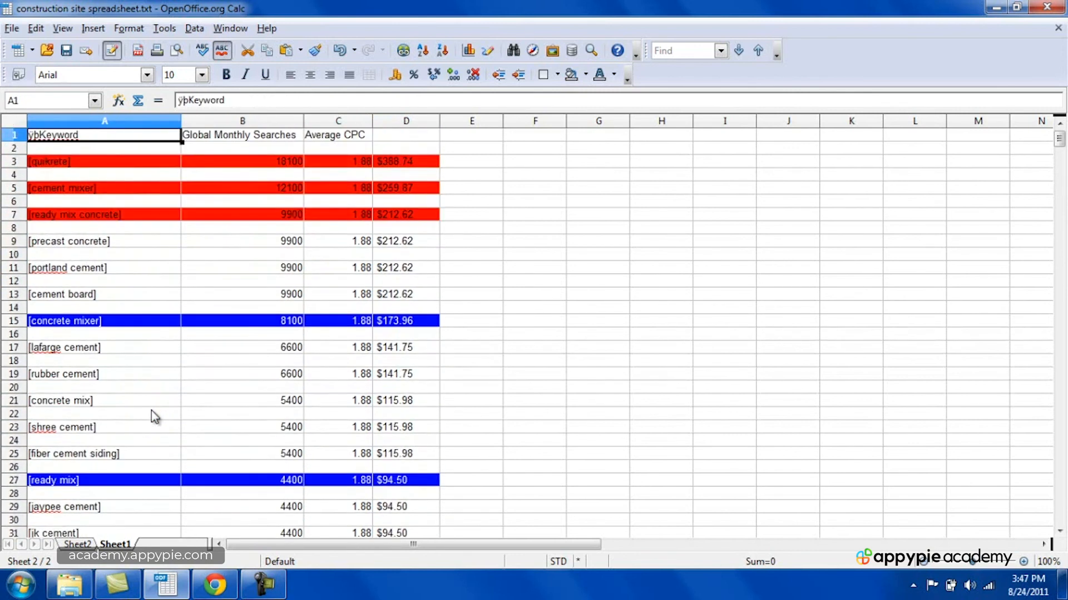
key(Down)
key(Down)
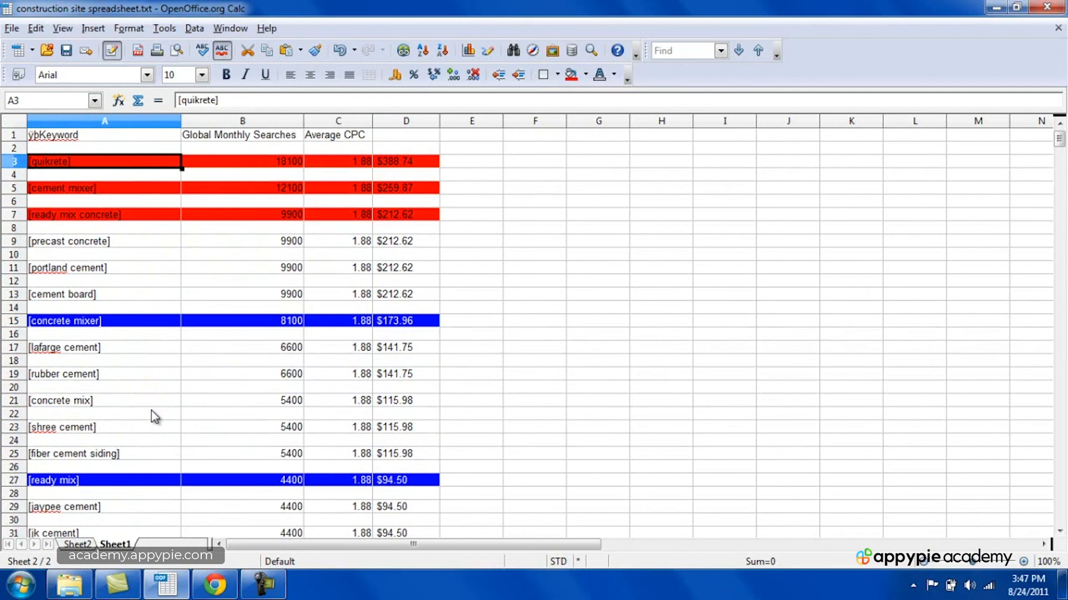
Switch to Sheet2 and examine the blue keyword list and the empty area below it, ending at "concrete mixer"
click(83, 544)
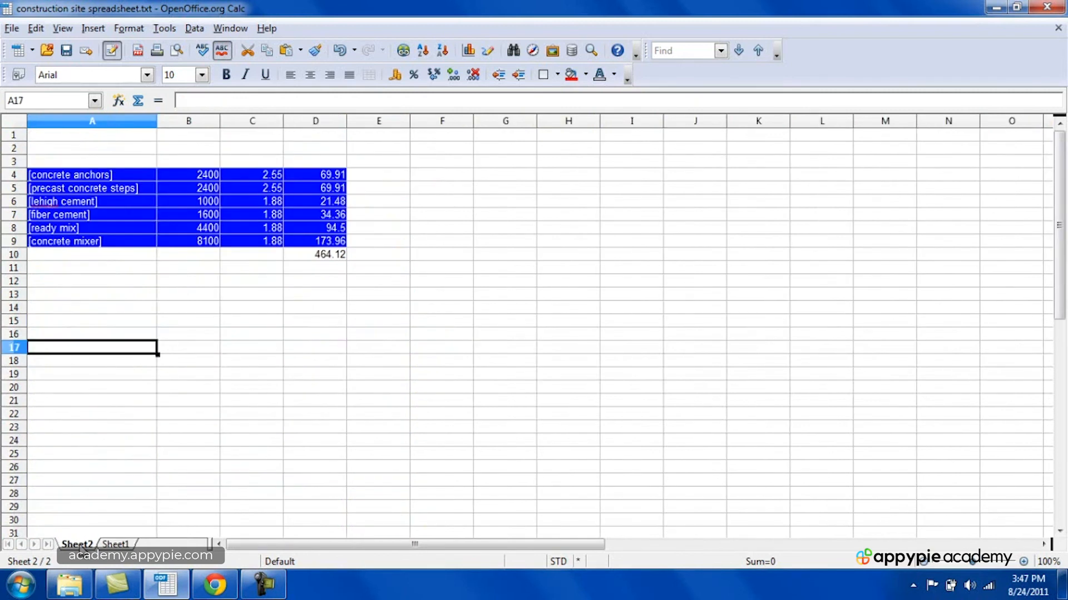
click(271, 429)
click(358, 402)
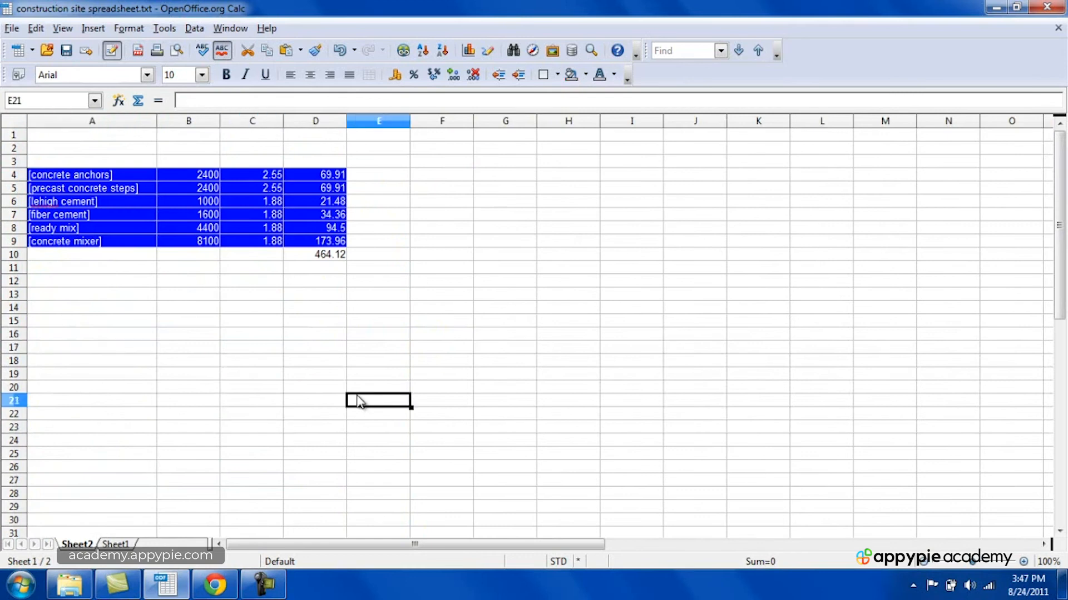
key(Left)
key(Left)
key(Left)
key(Left)
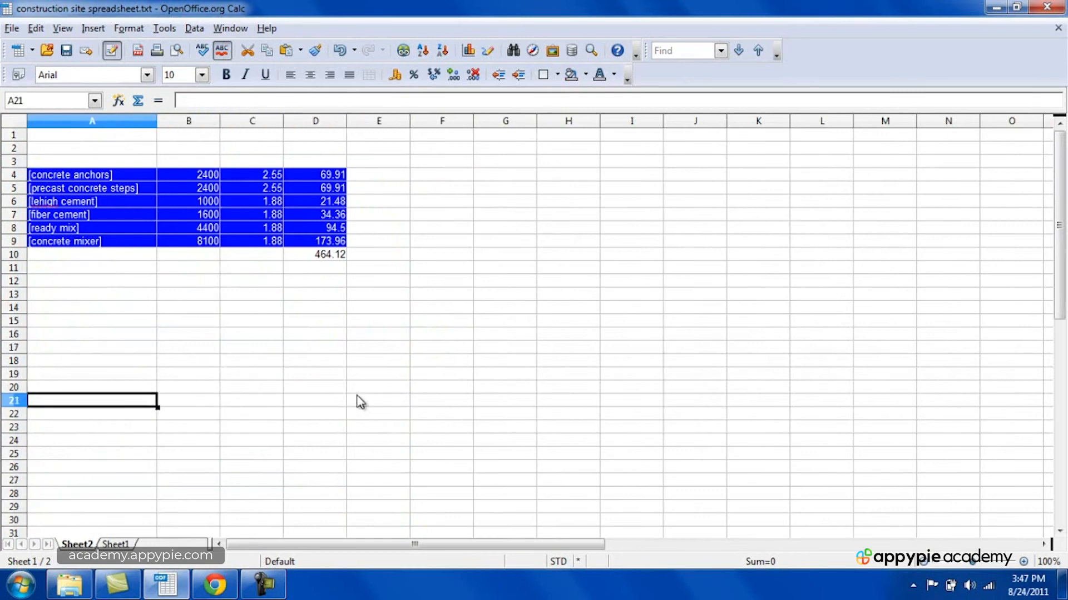
key(Up)
key(Up)
key(Up)
key(Up)
key(Up)
key(Up)
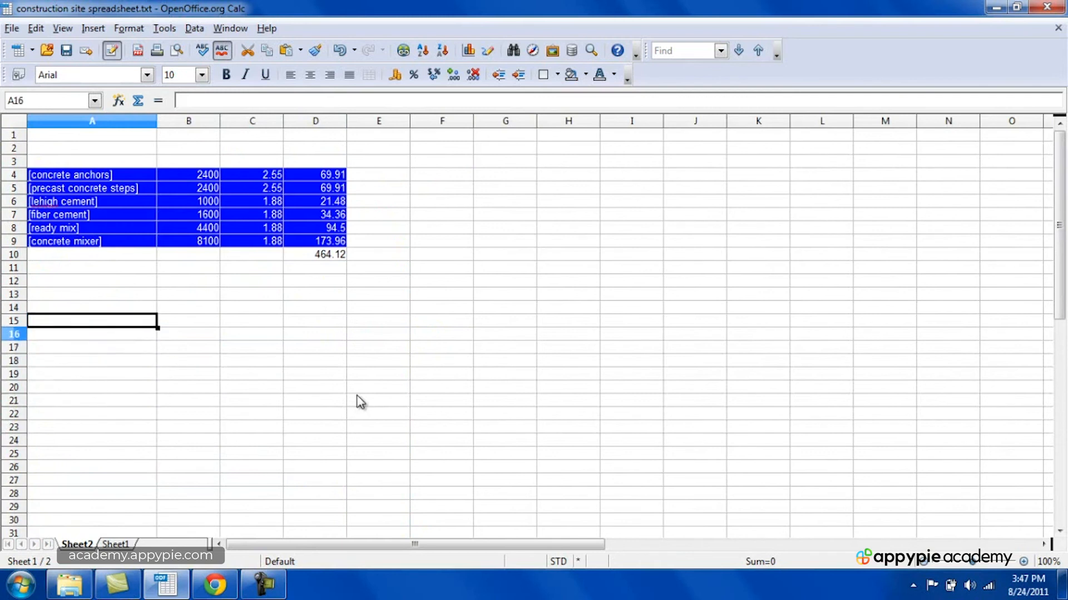
key(Right)
key(Right)
key(Right)
key(Right)
key(Left)
key(Left)
key(Left)
key(Left)
key(Up)
key(Up)
key(Up)
key(Up)
key(Up)
key(Up)
key(Up)
key(Up)
key(Up)
key(Up)
key(Up)
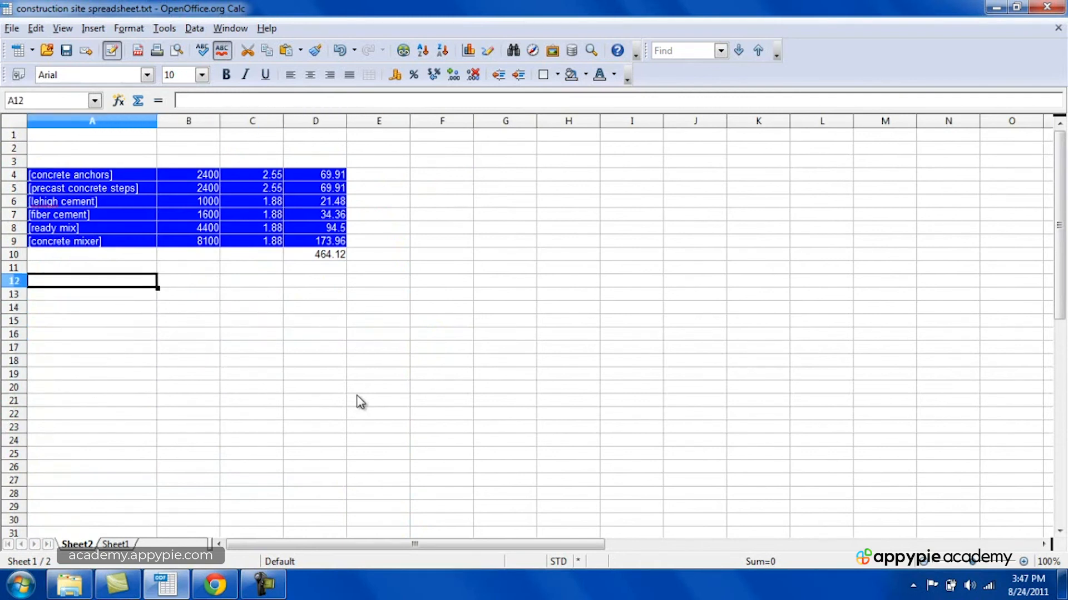
key(Down)
key(Down)
key(Down)
key(Down)
key(Down)
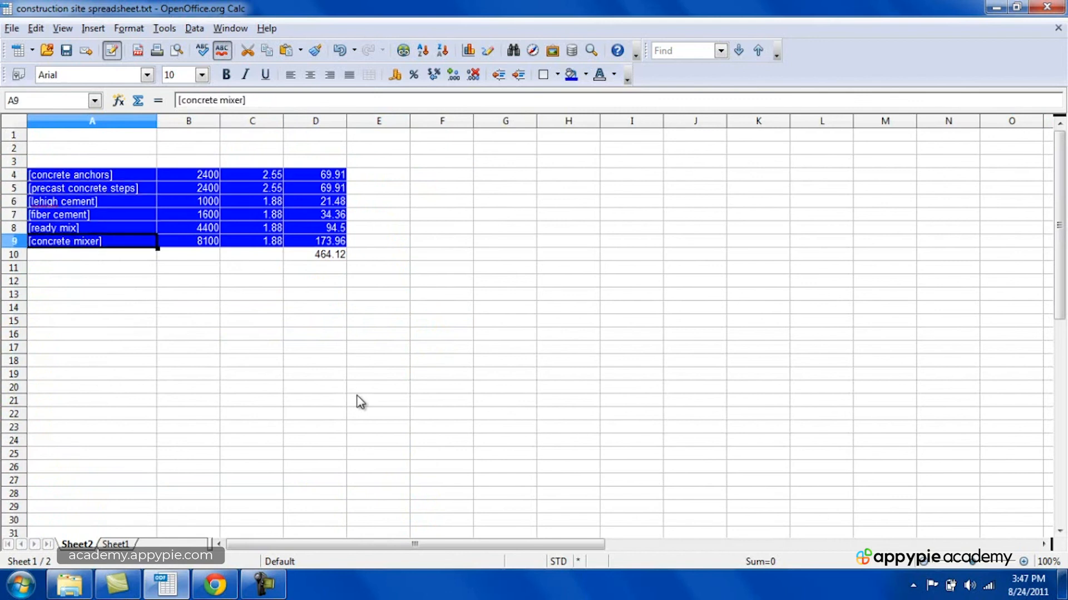
Read the dollar values in column D of the Sheet2 list from "concrete mixer" upward, finishing at the "concrete anchors" keyword
key(Right)
key(Right)
key(Right)
key(Right)
key(Left)
key(Up)
key(Up)
key(Up)
key(Up)
key(Up)
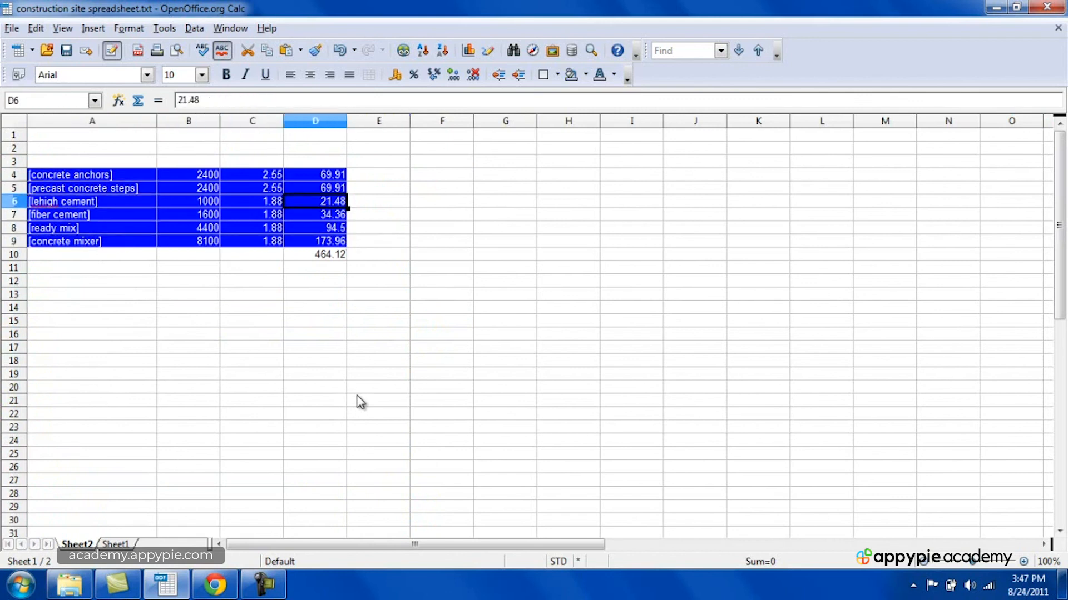
key(Left)
key(Left)
key(Left)
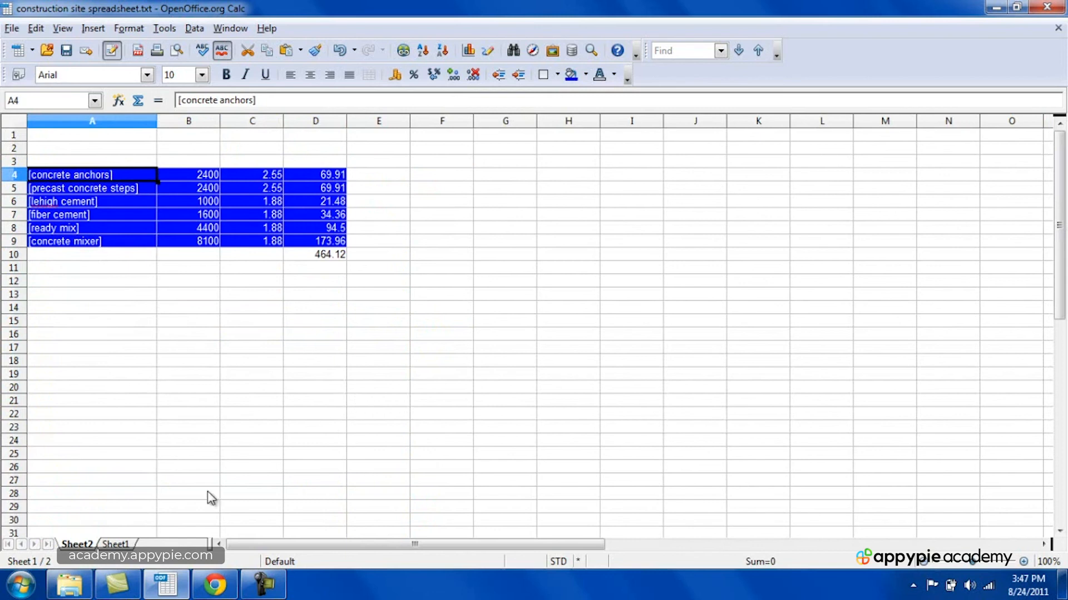
Return to Sheet1 and read across the blue "concrete mixer" row, finishing at the blue "ready mix" keyword
click(121, 544)
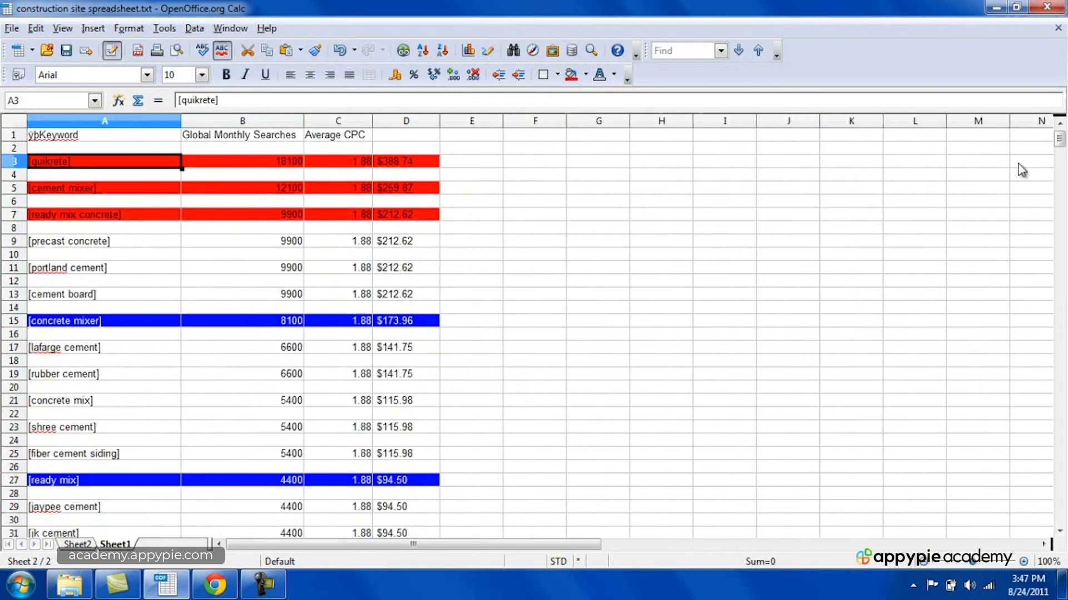
click(399, 286)
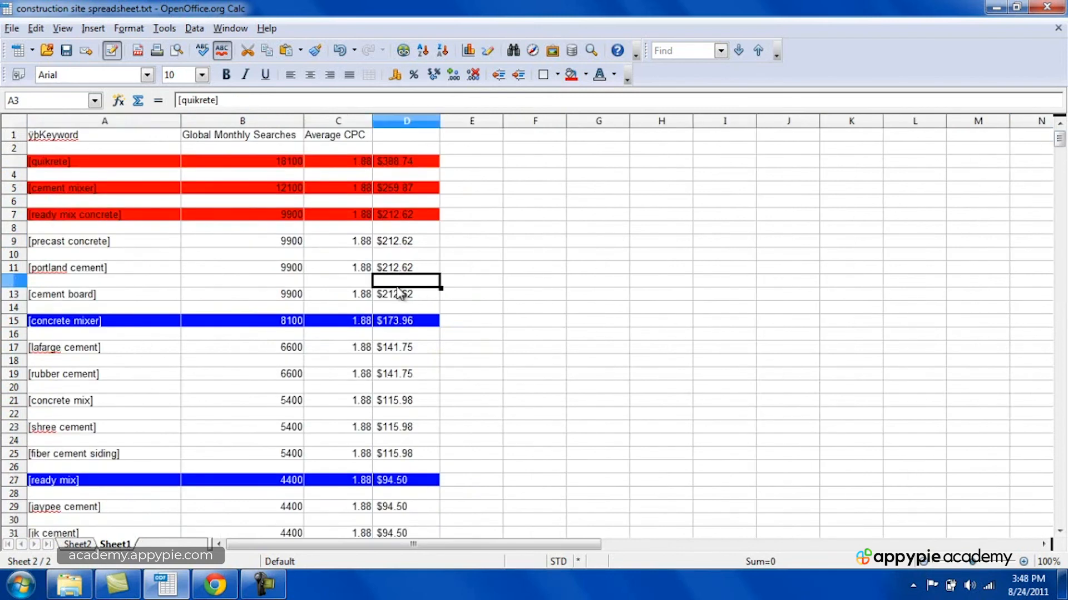
key(Down)
key(Down)
key(Down)
key(Left)
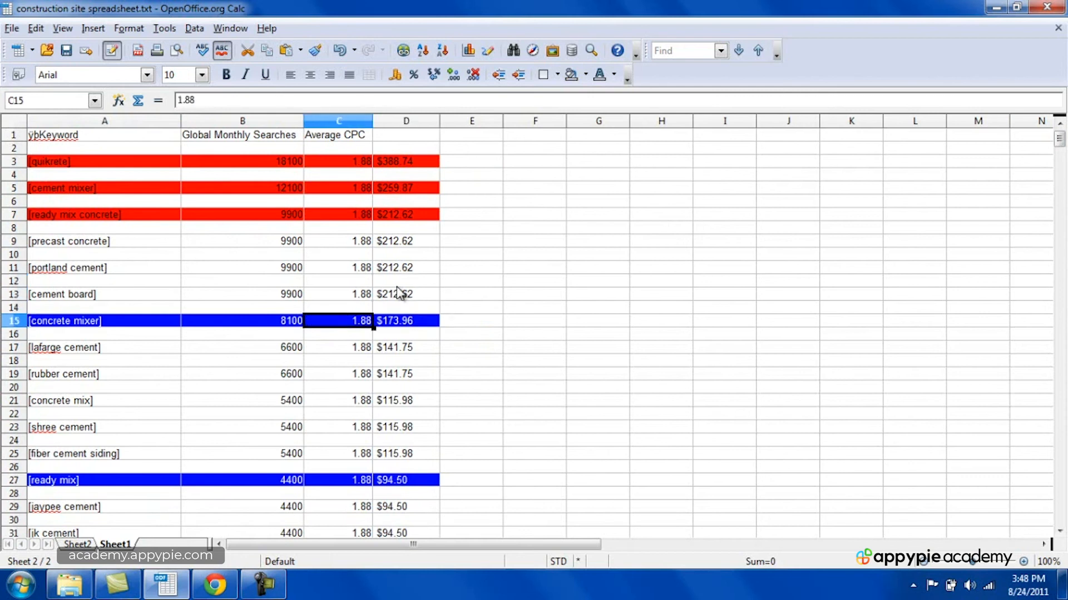
key(Left)
key(Left)
key(Right)
key(Right)
key(Right)
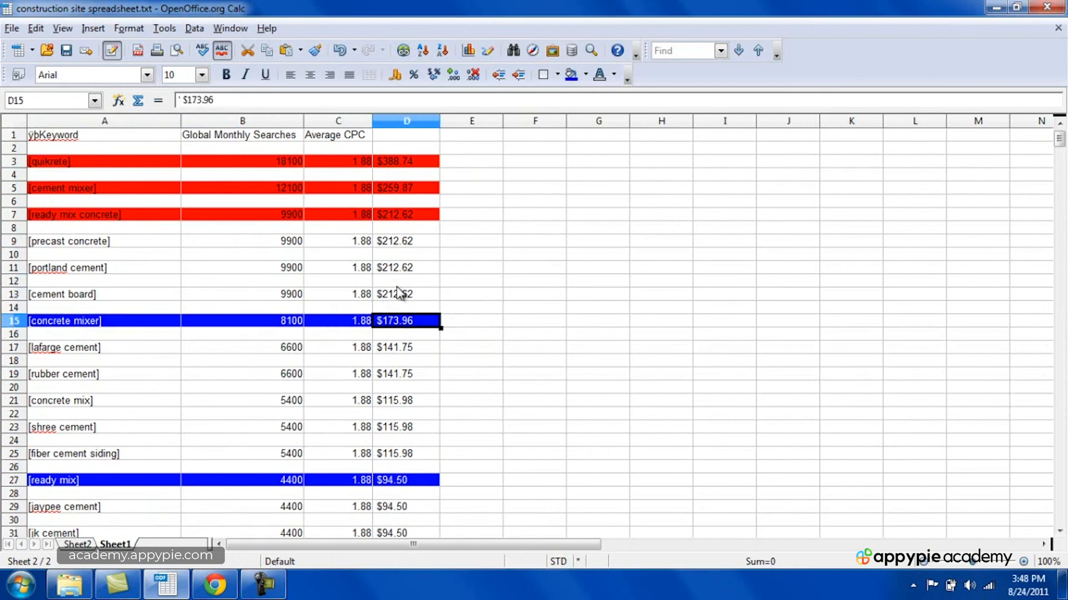
key(Left)
key(Left)
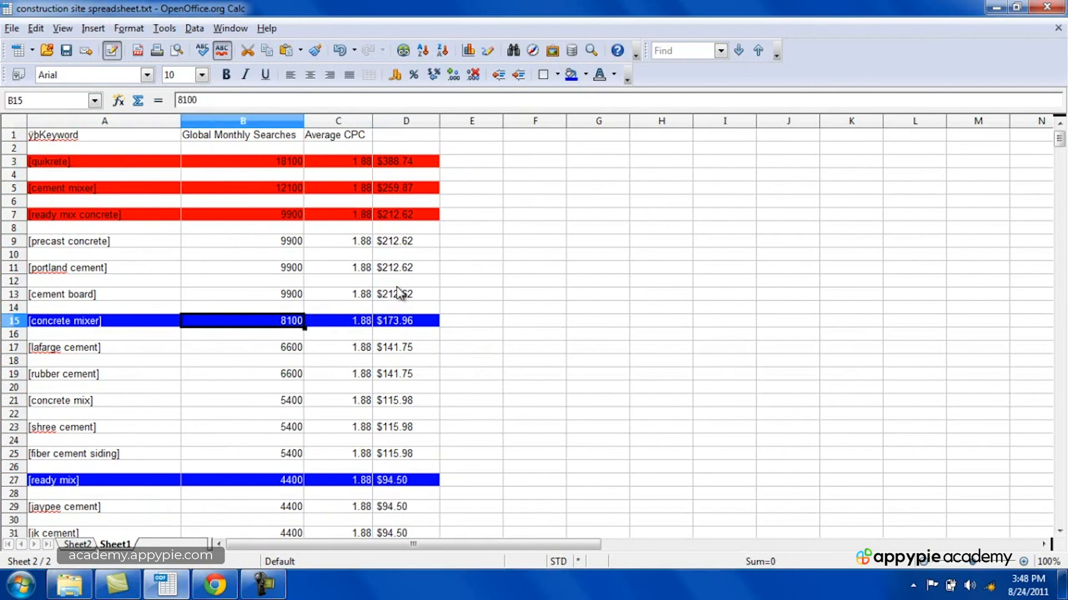
key(Left)
key(Down)
key(Down)
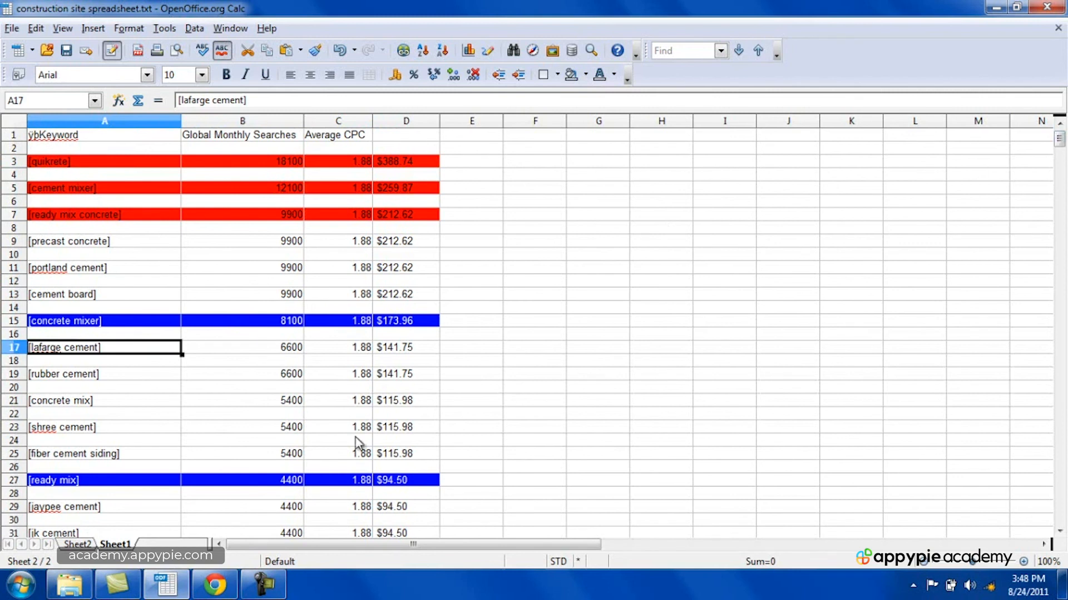
click(139, 479)
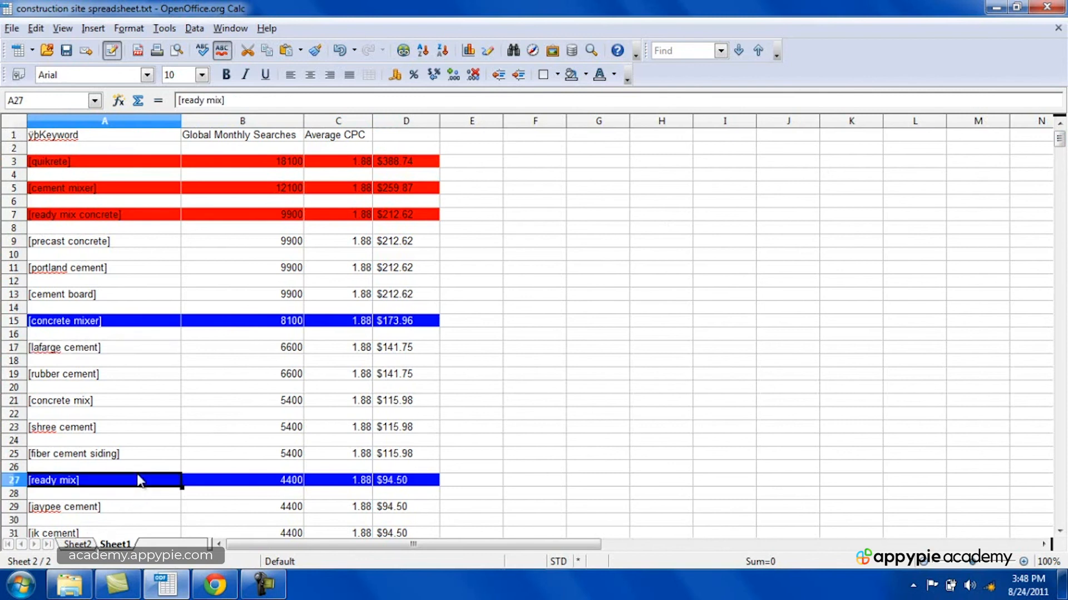
Switch to Sheet2 and highlight the keyword list together with the empty rows below it, range A4:D15
click(86, 546)
drag(114, 177, 316, 327)
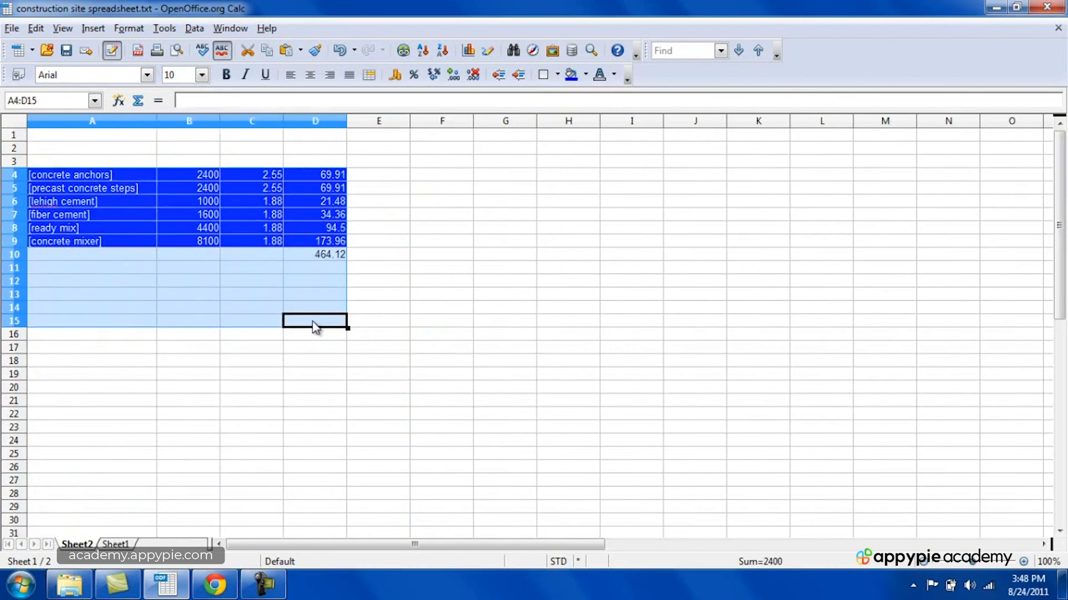
click(315, 373)
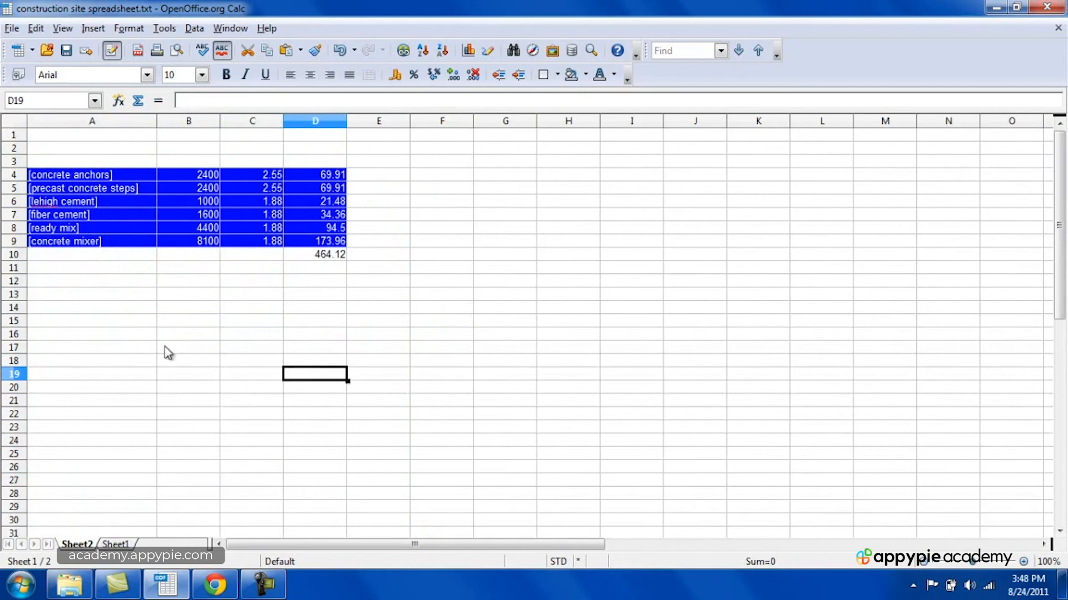
drag(95, 176, 293, 326)
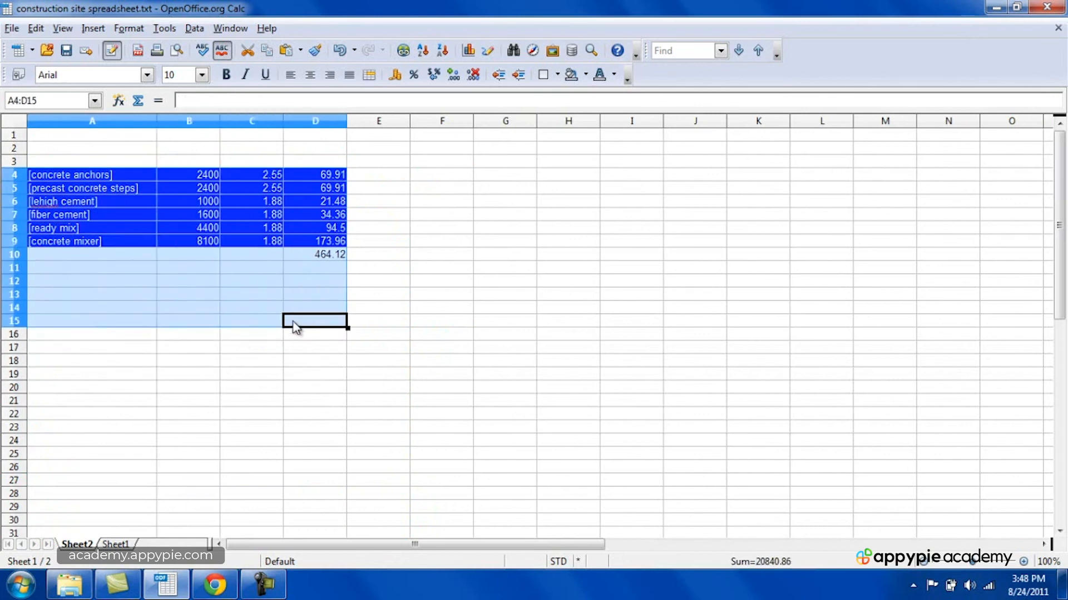
Add the heading "Concrete and Cement" in cell A3 above the blue keyword list on Sheet2
click(118, 166)
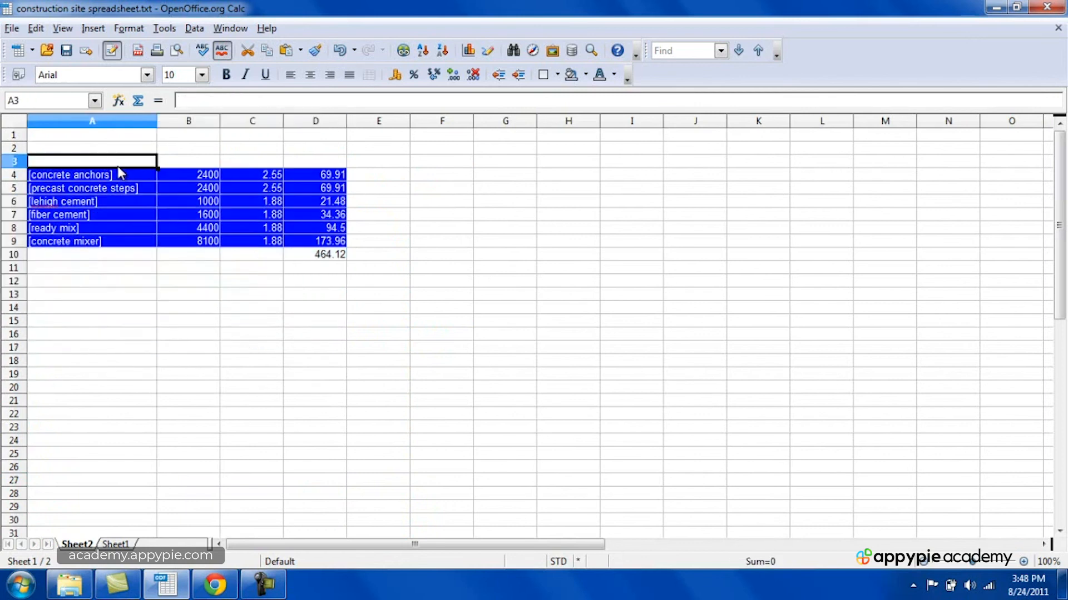
text(Concrete )
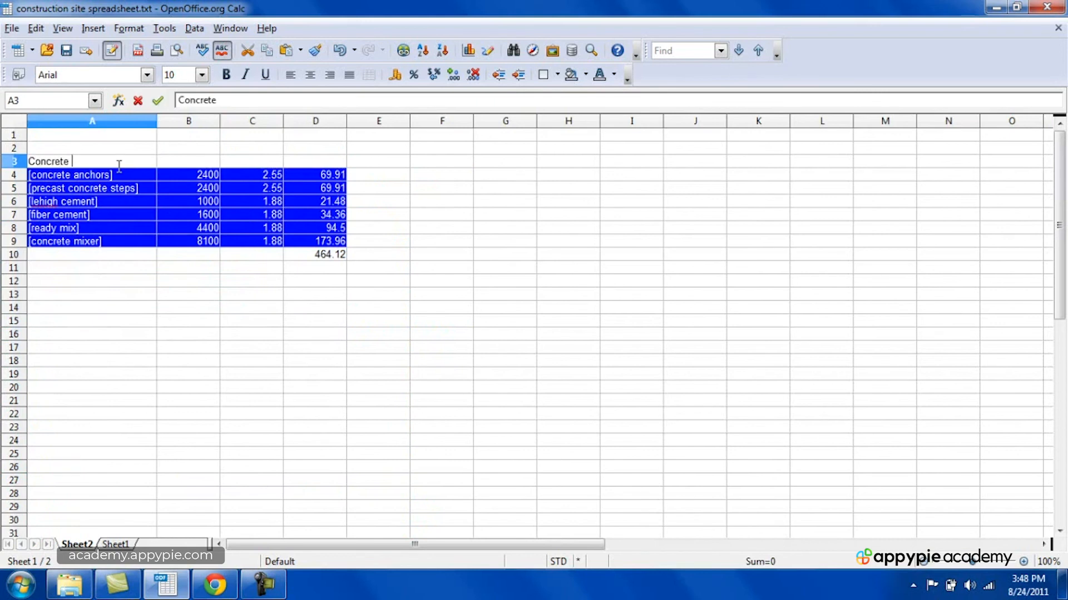
text(and Cement)
key(Return)
Enter "swimming pool website" in cell A16 and "swimming pool toys" in cell A17 on Sheet2
key(Down)
key(Down)
key(Down)
key(Down)
key(Down)
key(Down)
key(Down)
key(Down)
key(Down)
key(Down)
key(Down)
key(Down)
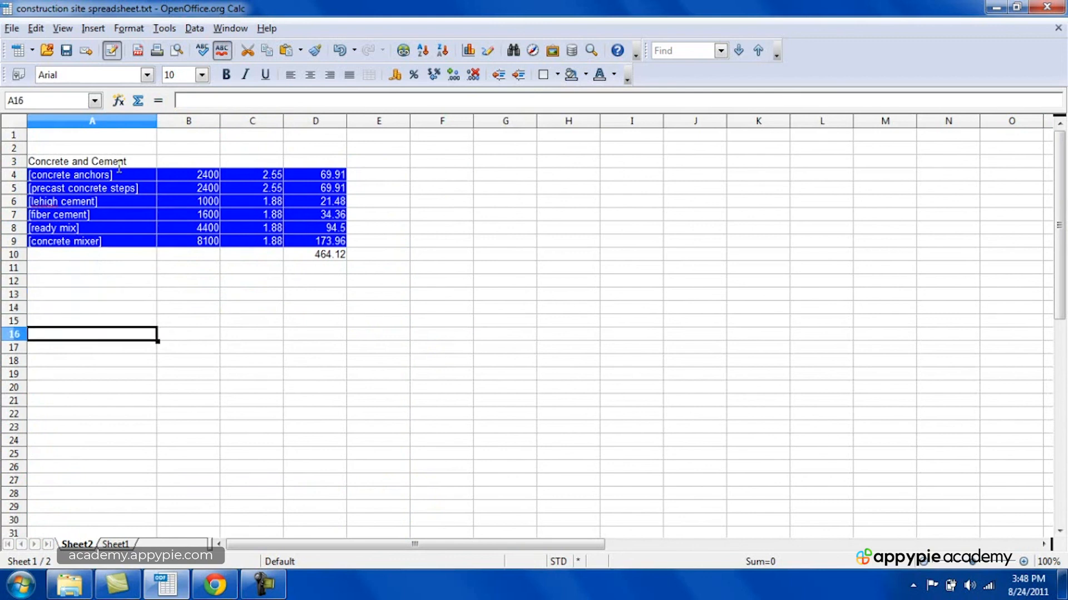
text(sw)
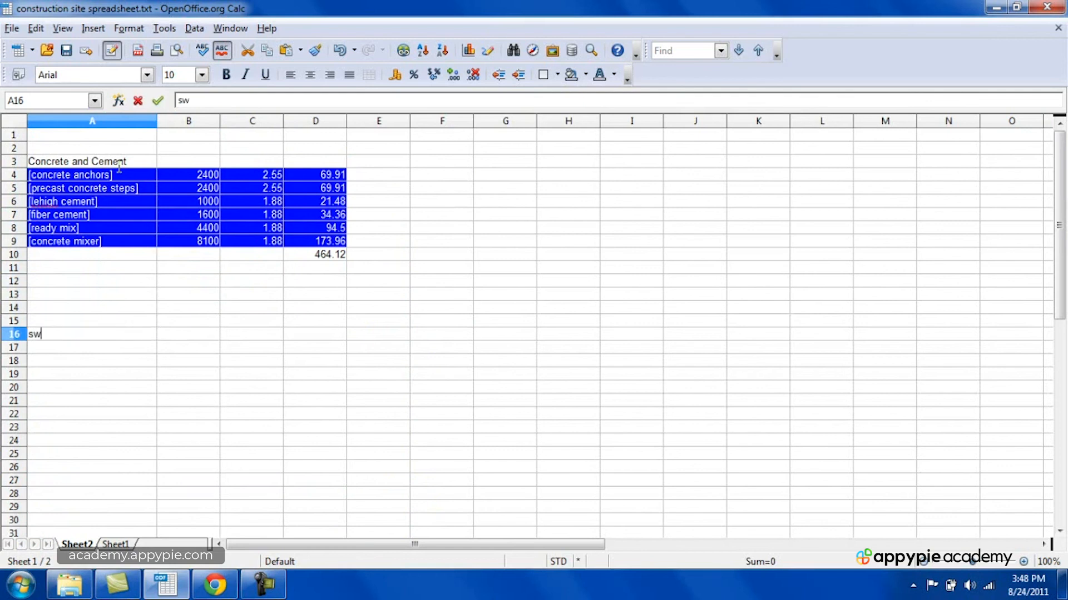
text(imming pool webs)
key(BackSpace)
text(website)
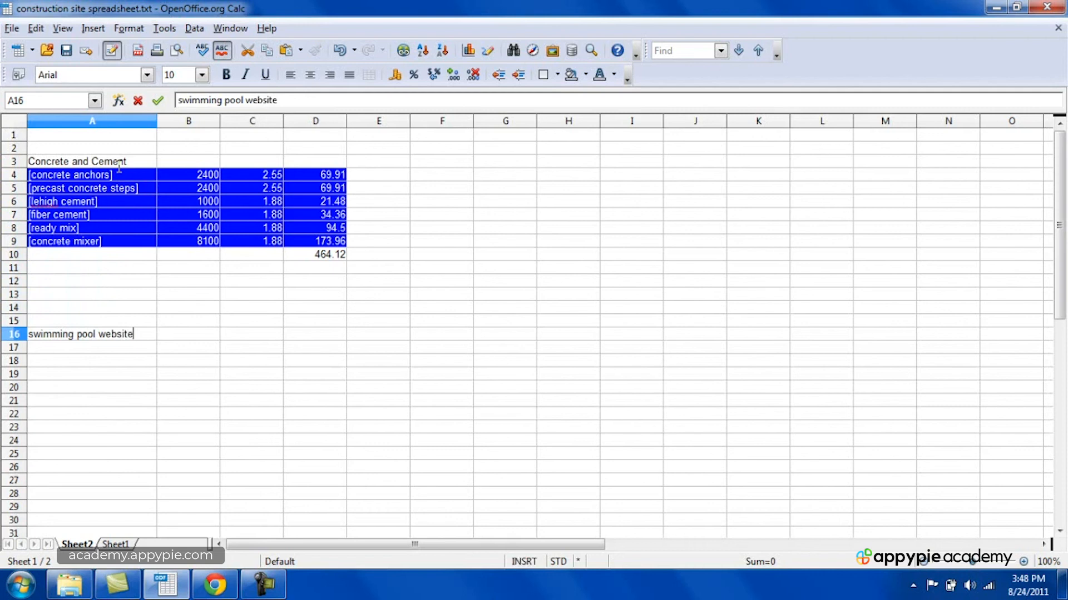
key(Return)
text(s)
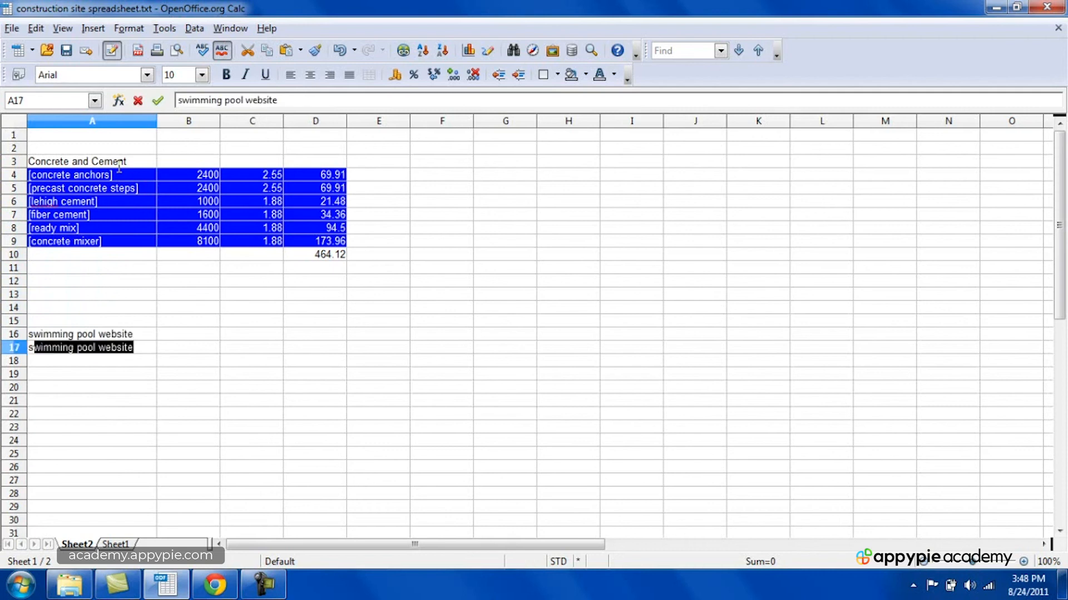
text(wimming pool toys)
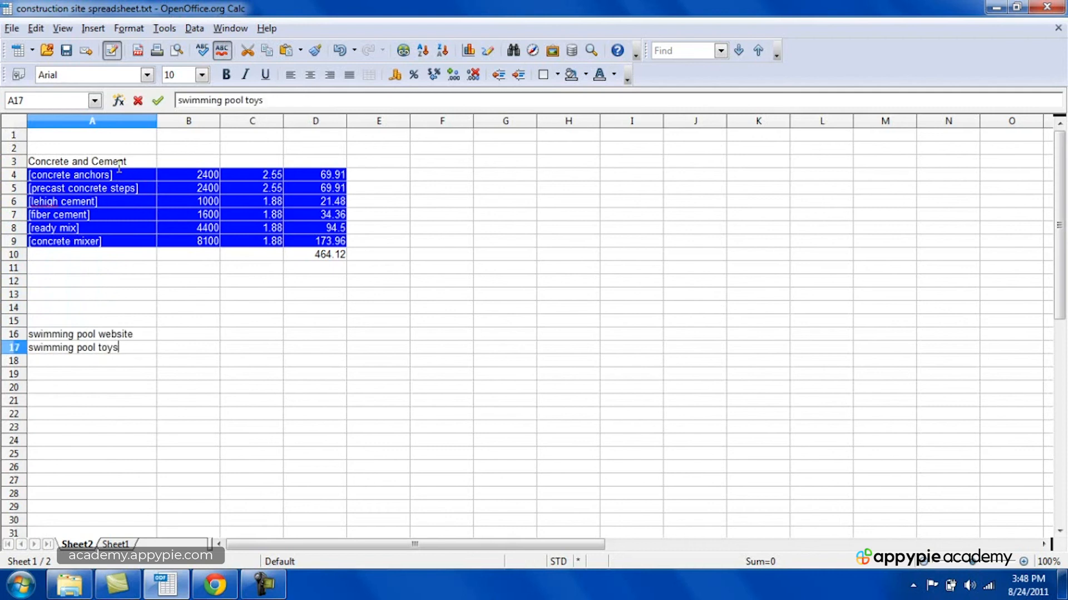
key(Return)
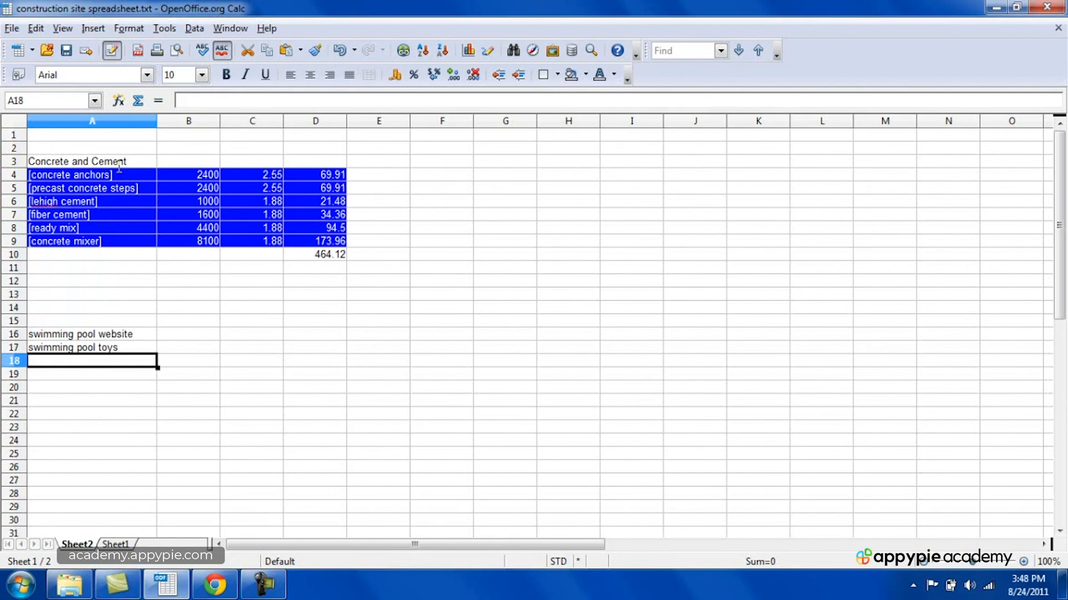
Enter "rectangular swimming pools", "fiberglass swimming pools", "swimming pool slides" and "etc" in cells A18 to A21
text(rectangular swimming pools)
key(Return)
text(fiberglass swimming poo)
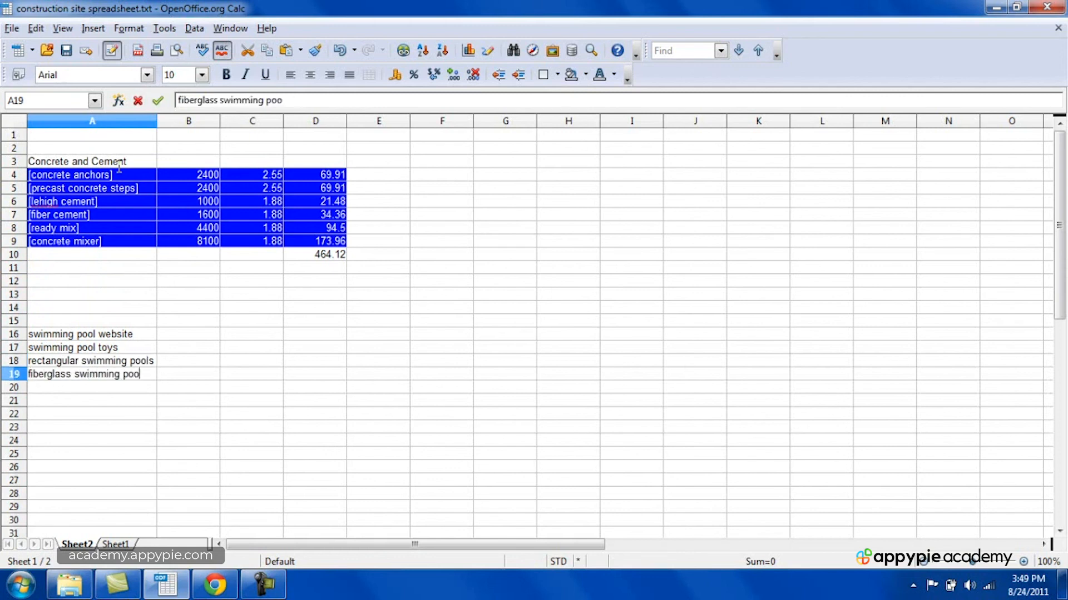
text(ls)
key(Return)
text(swimming pool slides)
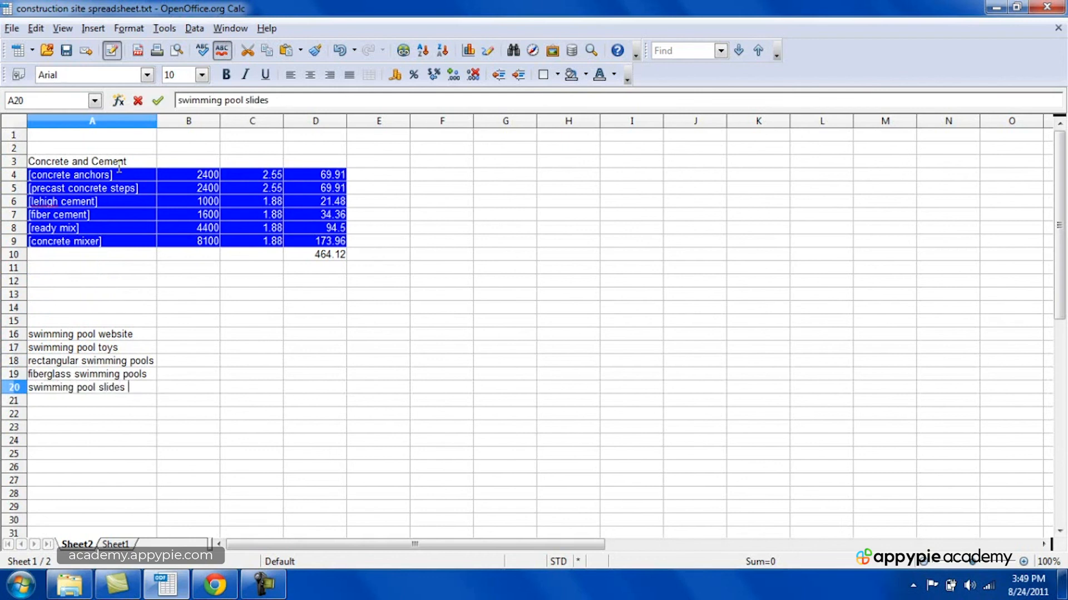
key(Return)
text(etc)
key(Return)
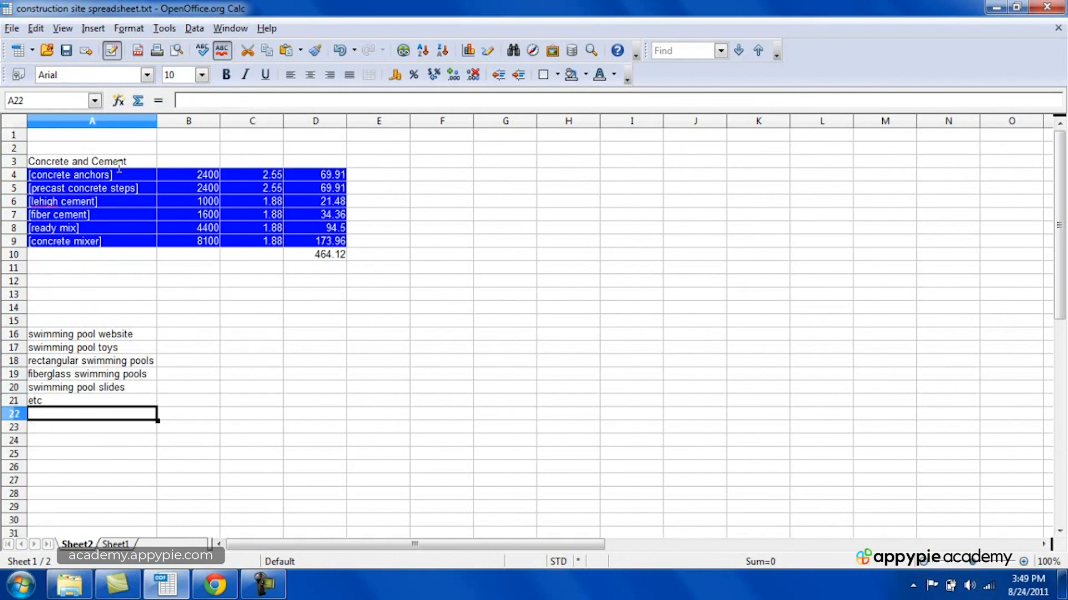
Highlight the swimming pool list with the empty rows below it, A16:A27, and the matching rows of column D
click(79, 334)
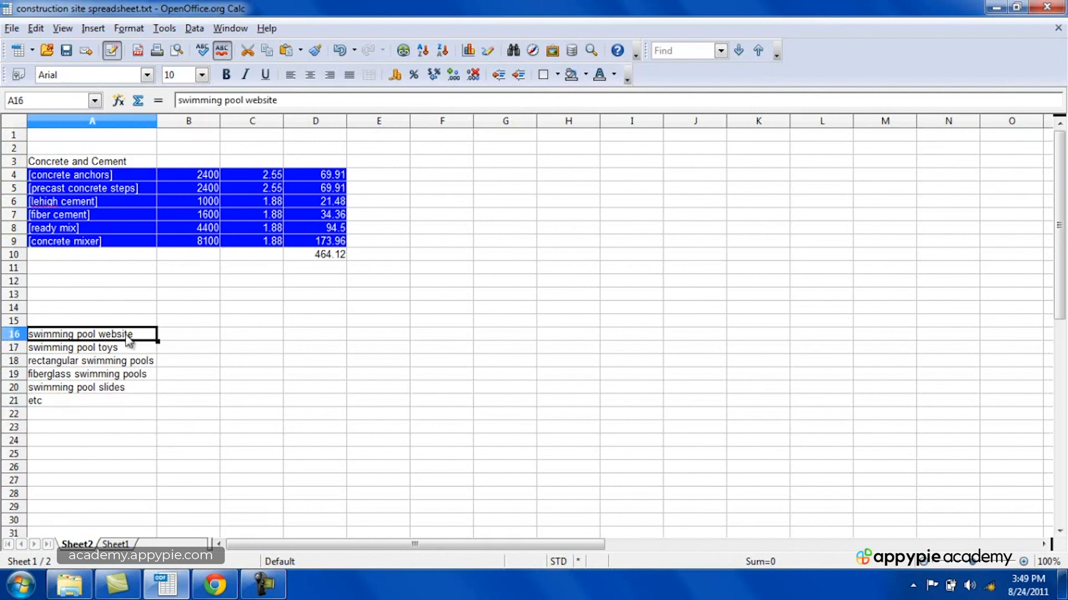
drag(117, 337, 115, 482)
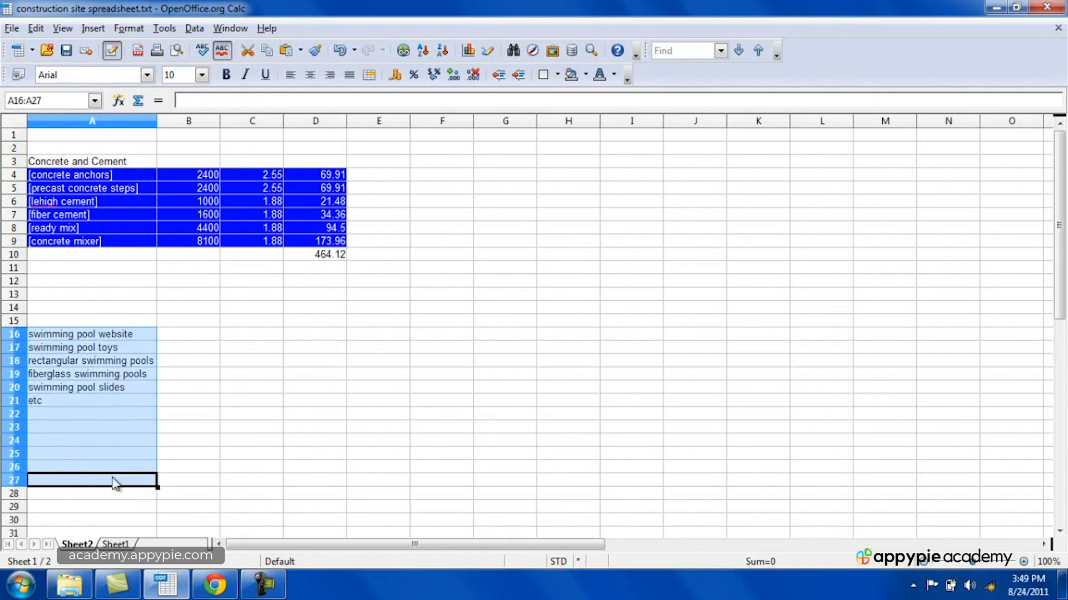
drag(328, 334, 323, 482)
click(327, 483)
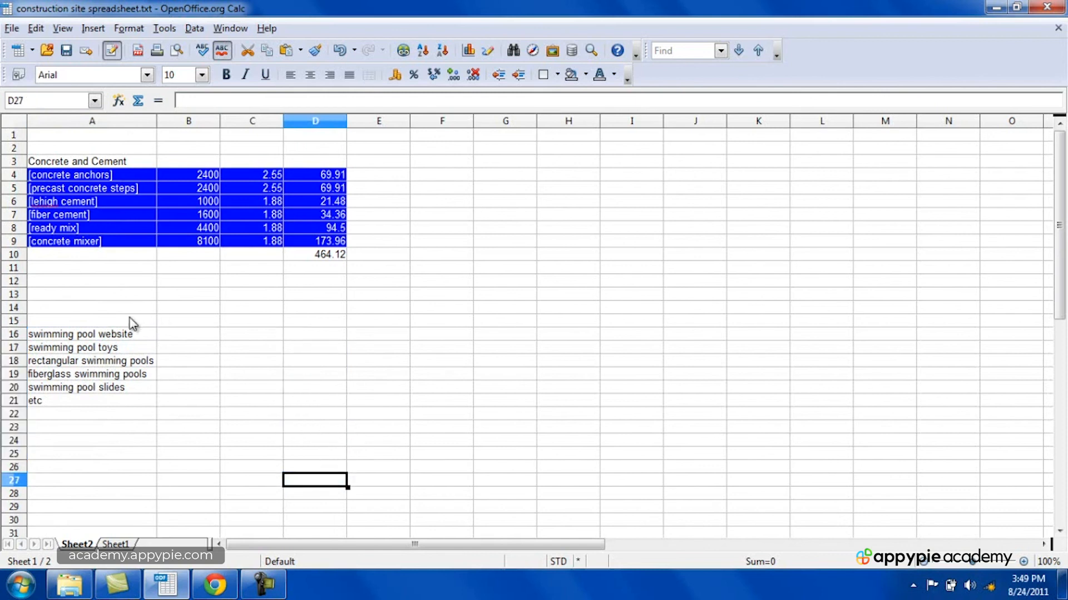
Make the headings "swimming pool website" in A16 and "Concrete and Cement" in A3 bold
click(130, 332)
click(225, 81)
click(109, 163)
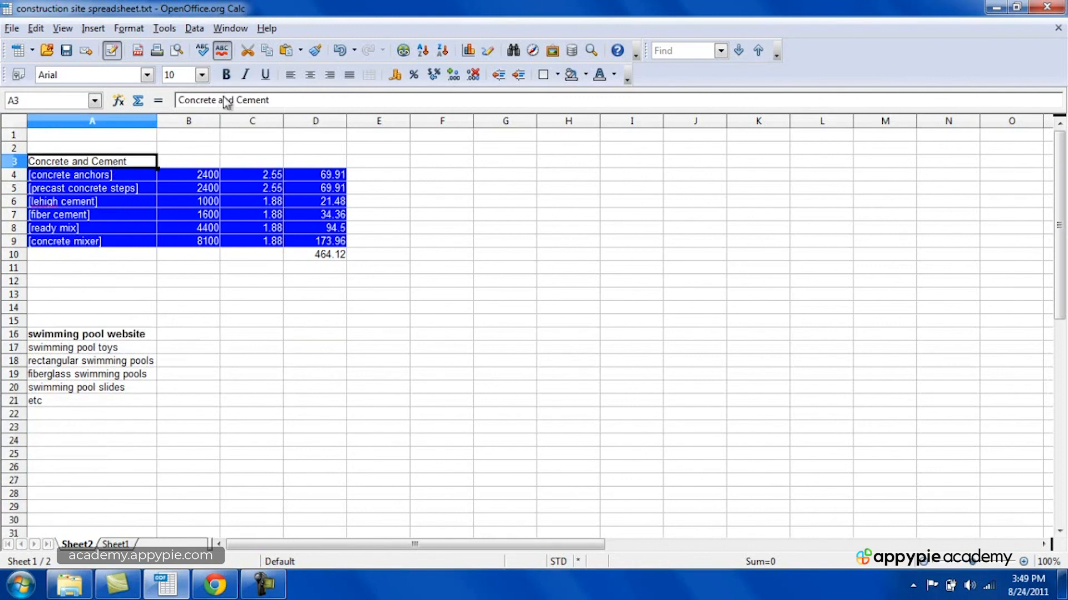
click(228, 83)
Start a third topic group by entering "kids toys" in cell A29 and "toy cars" in cell A30
click(95, 460)
key(Down)
key(Down)
key(Down)
key(Down)
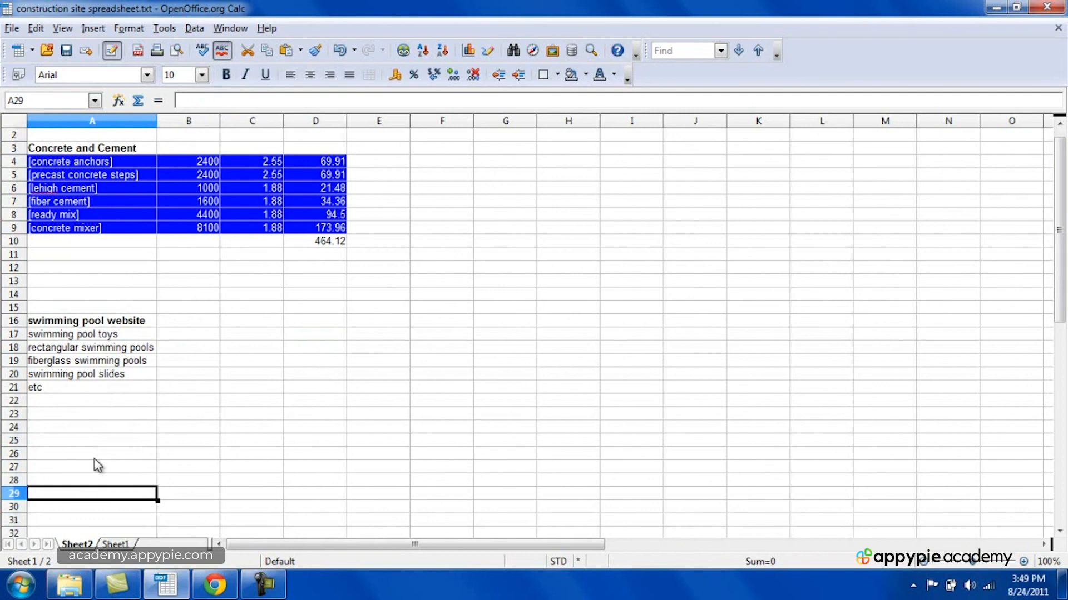
text(kids toys)
key(Return)
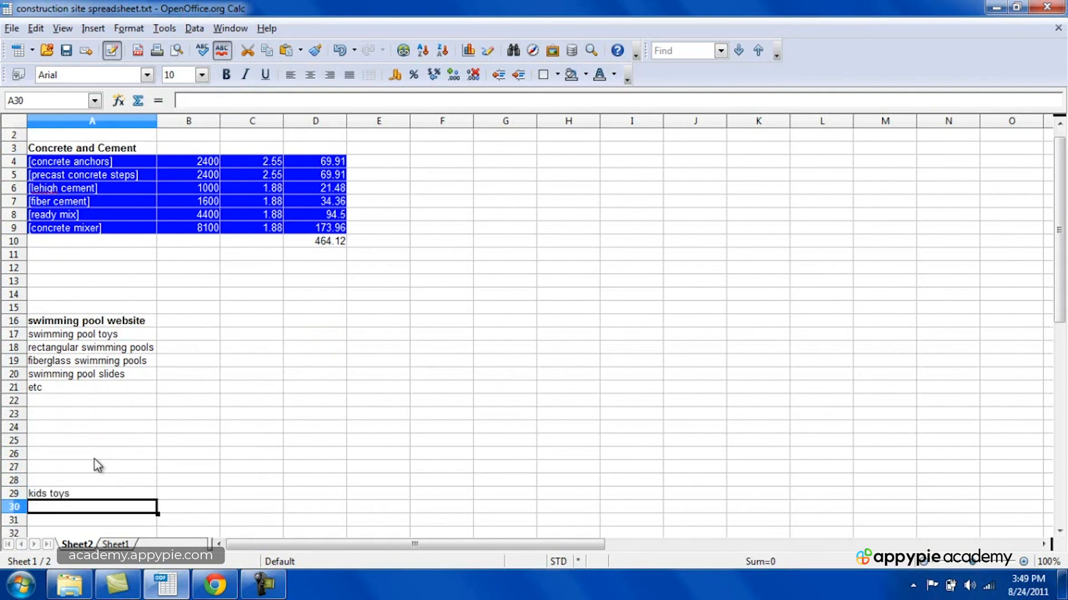
text(toy cars)
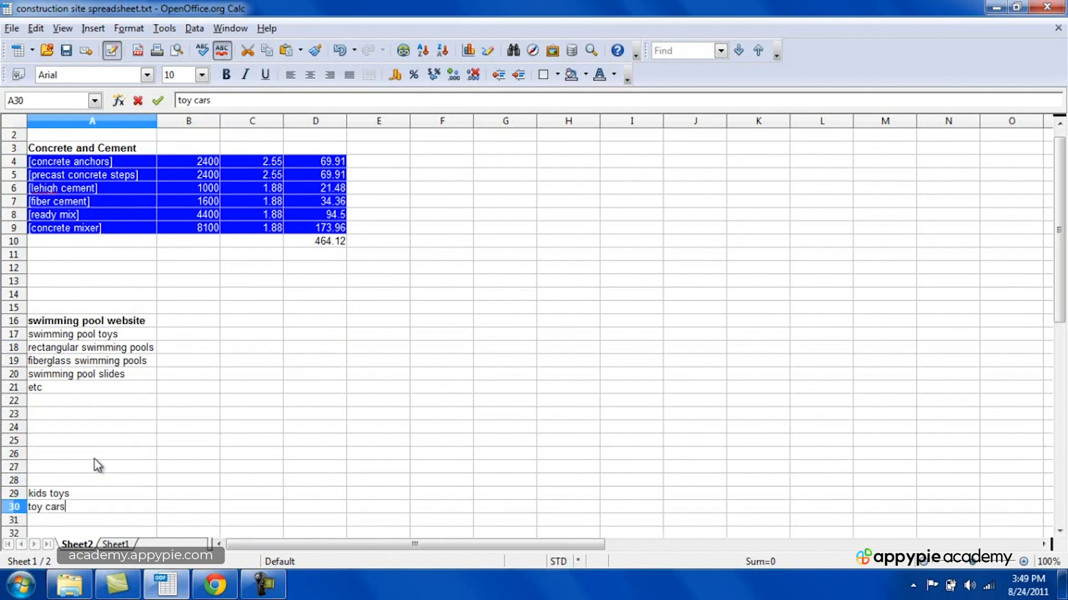
key(Return)
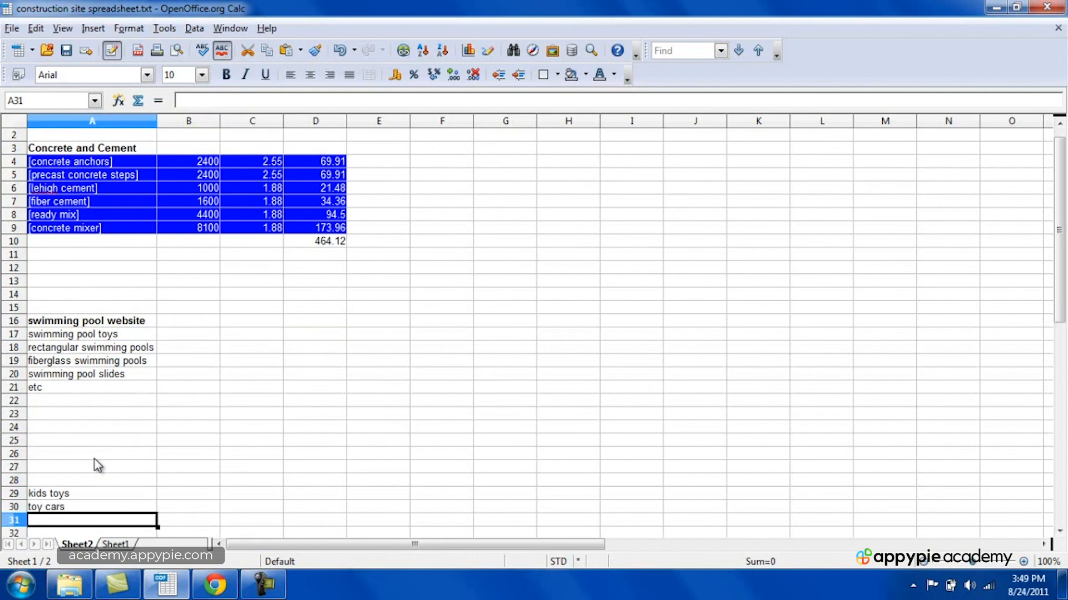
Add "toy playgrounds" in cell A31 and "blue soccer balls" in cell A32 to the toys group
text(t)
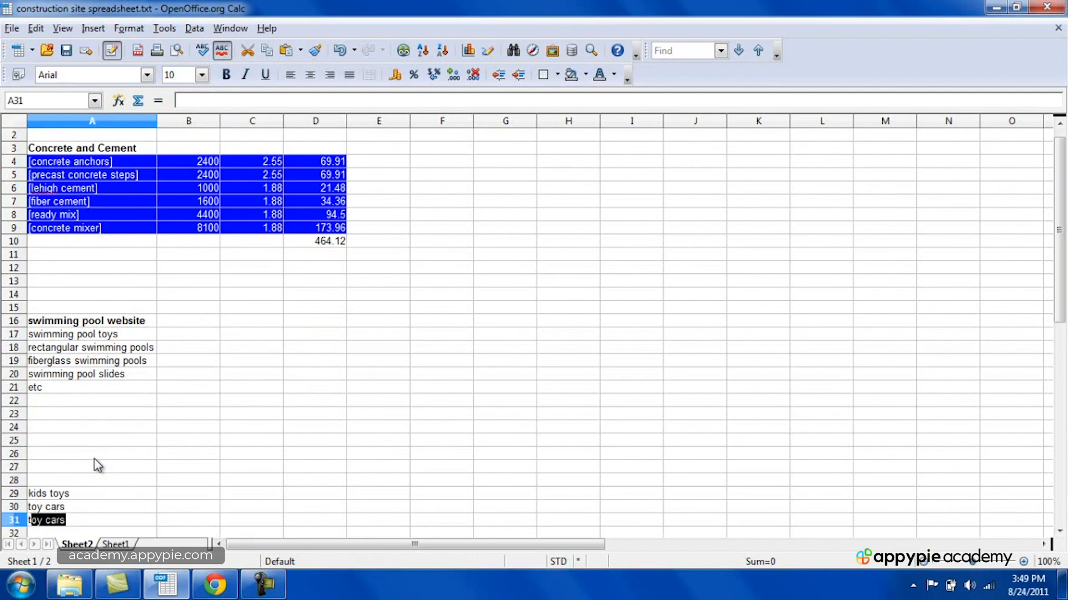
text(oy playgrounds)
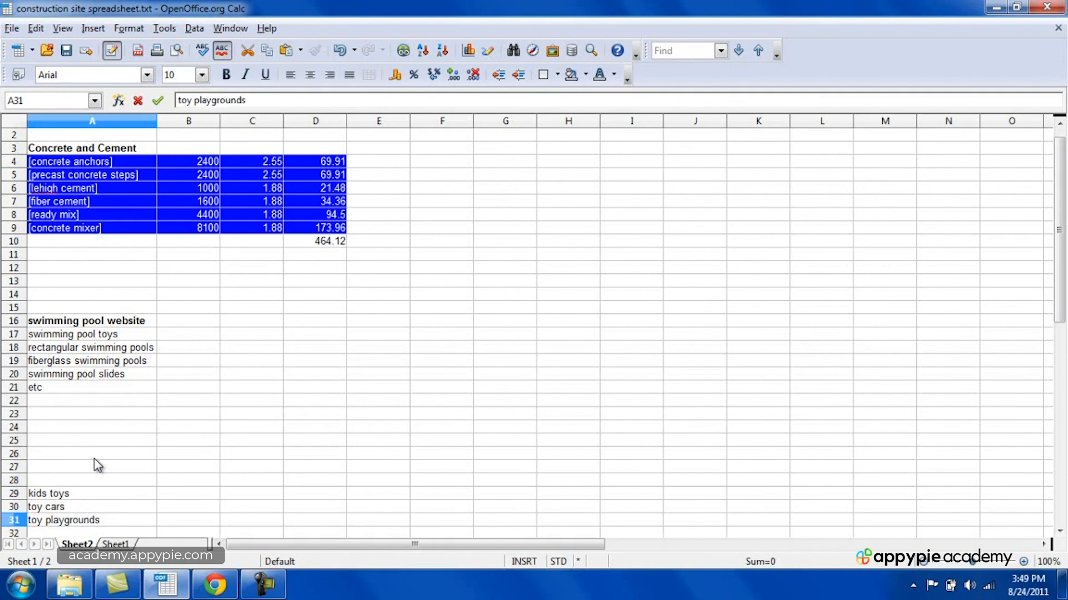
key(Return)
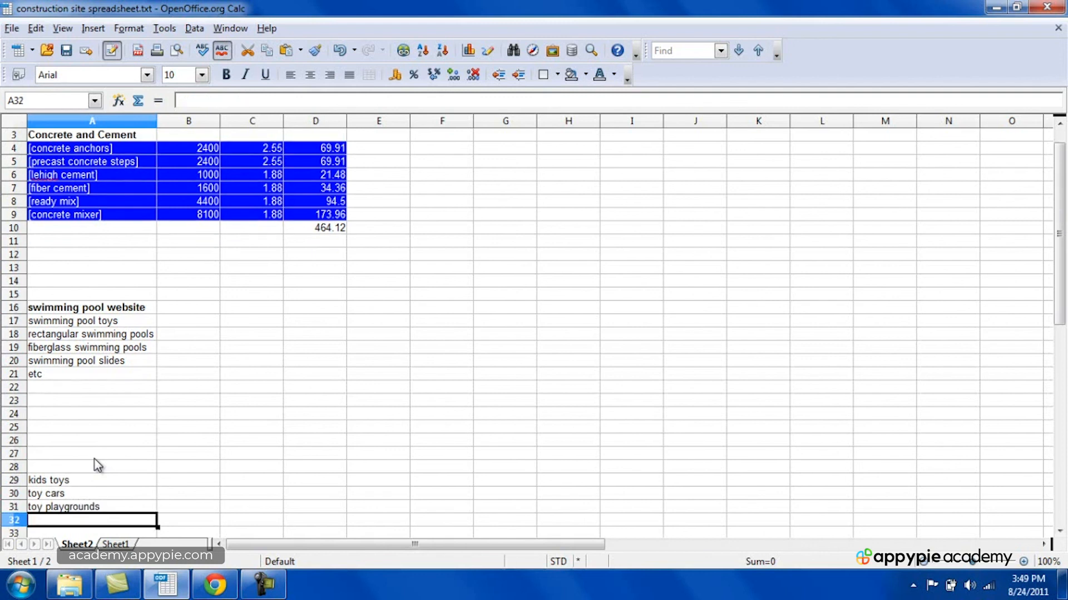
text(blue so)
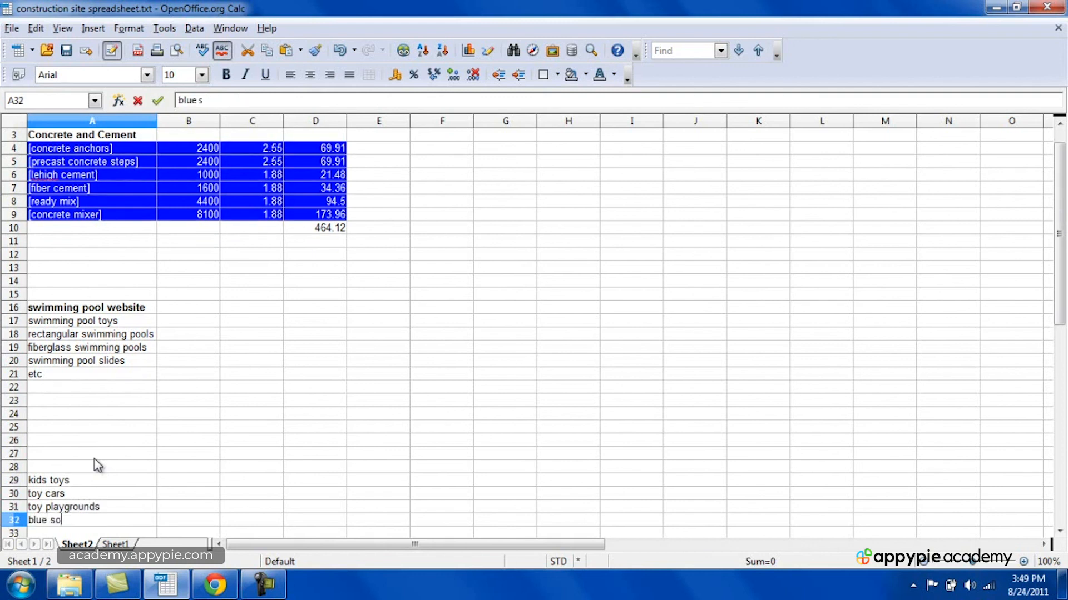
text(ccer balls)
key(Return)
key(Return)
key(Return)
key(Return)
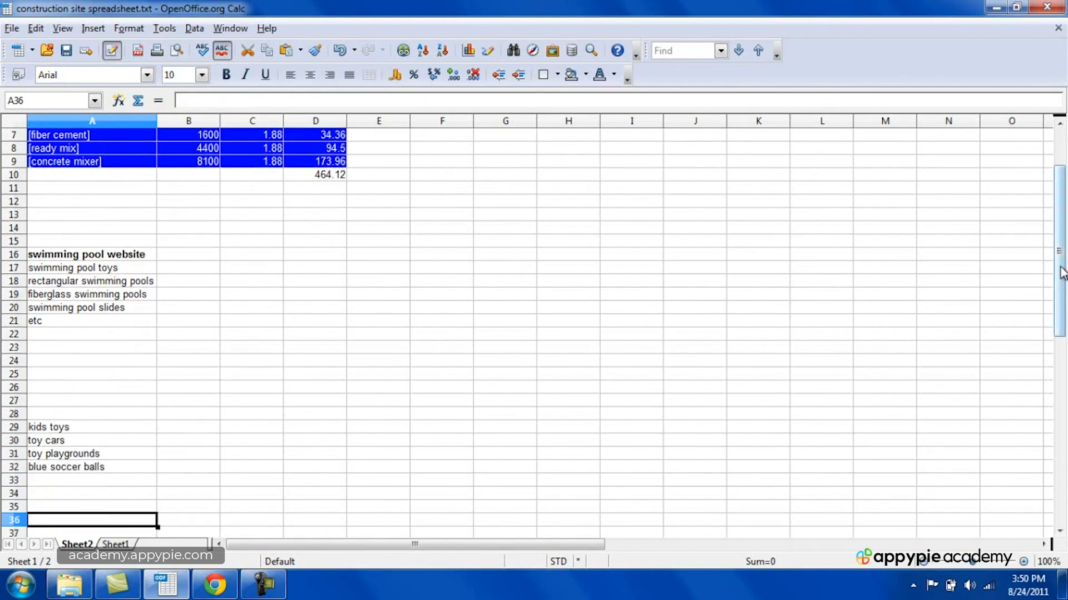
Enter the note "10 groups of at least 10 blue keywords" in cell G4 beside the concrete keywords
drag(1061, 267, 1061, 224)
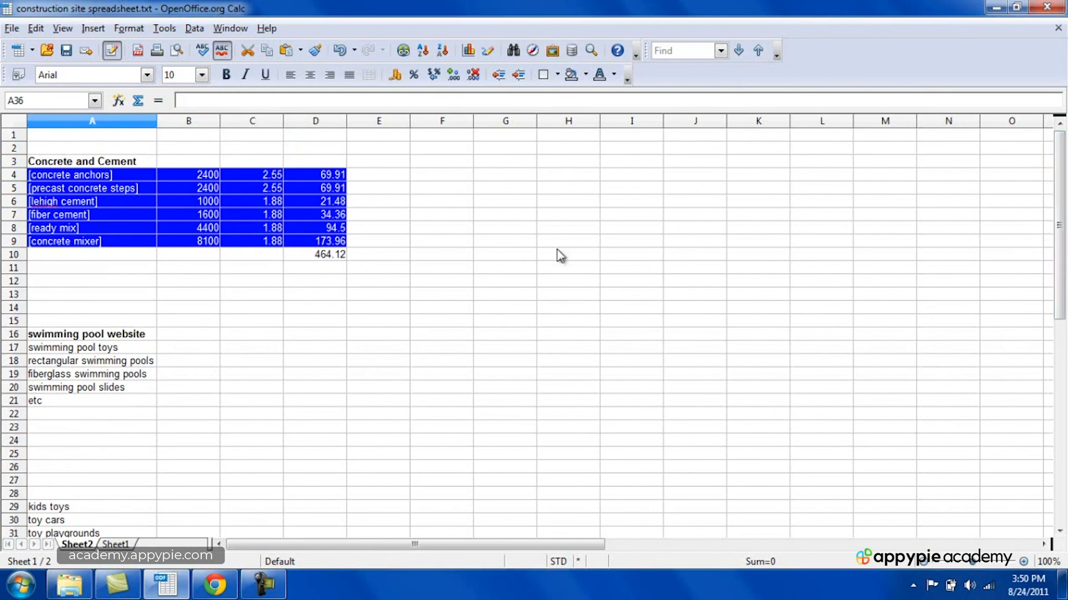
click(520, 177)
text(10 groups)
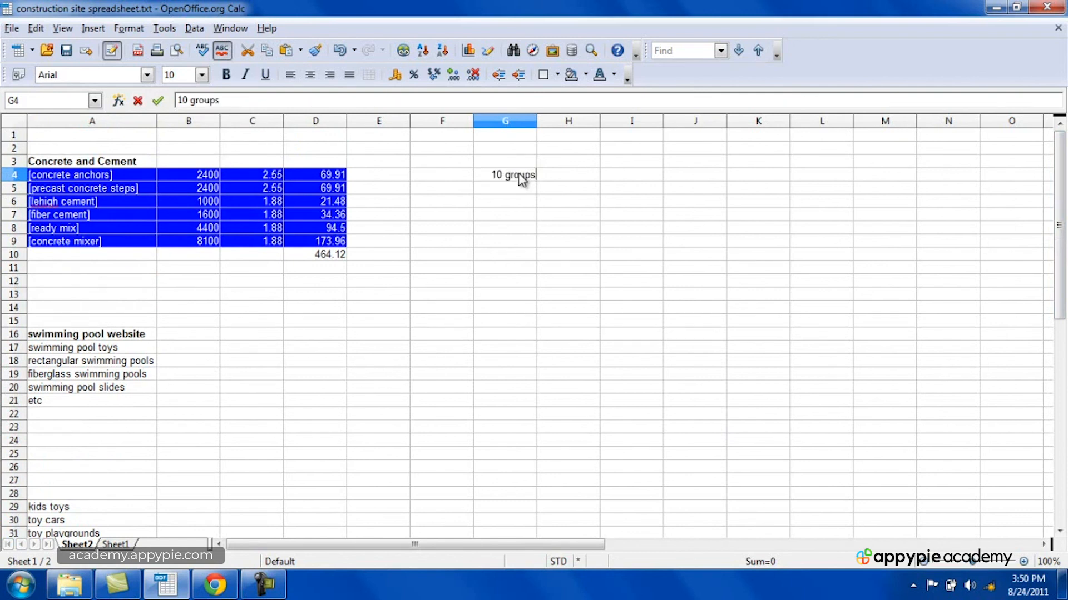
text( of at least 10 )
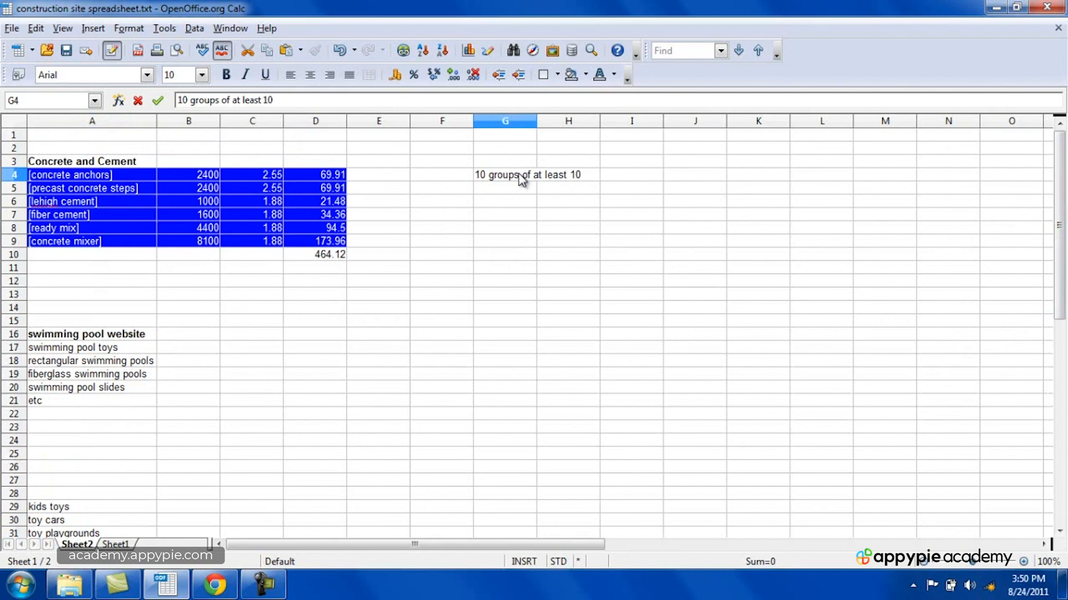
text(blue keywords)
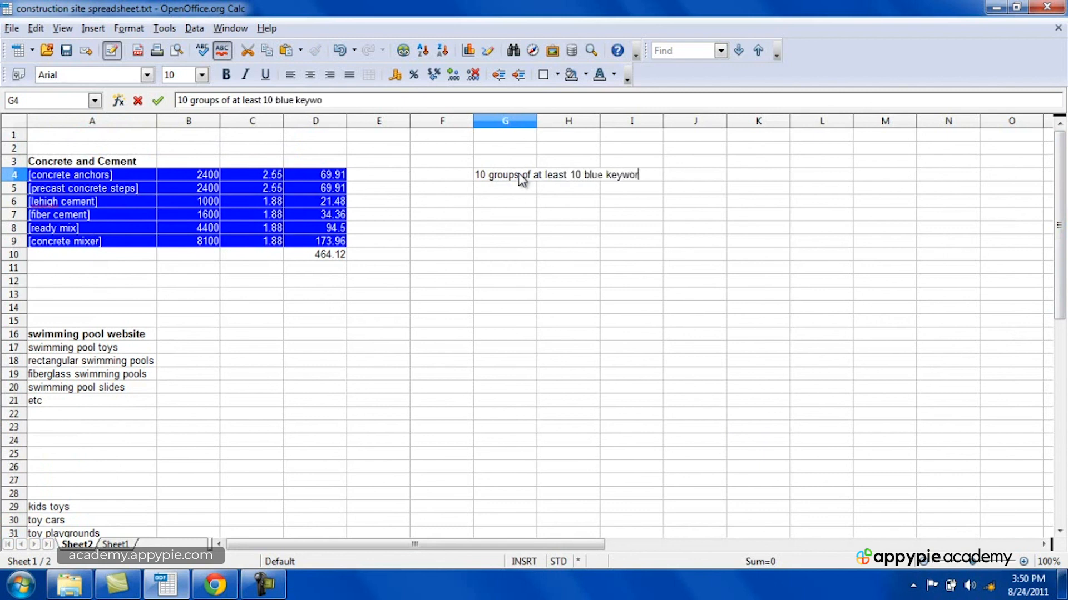
key(Return)
key(Return)
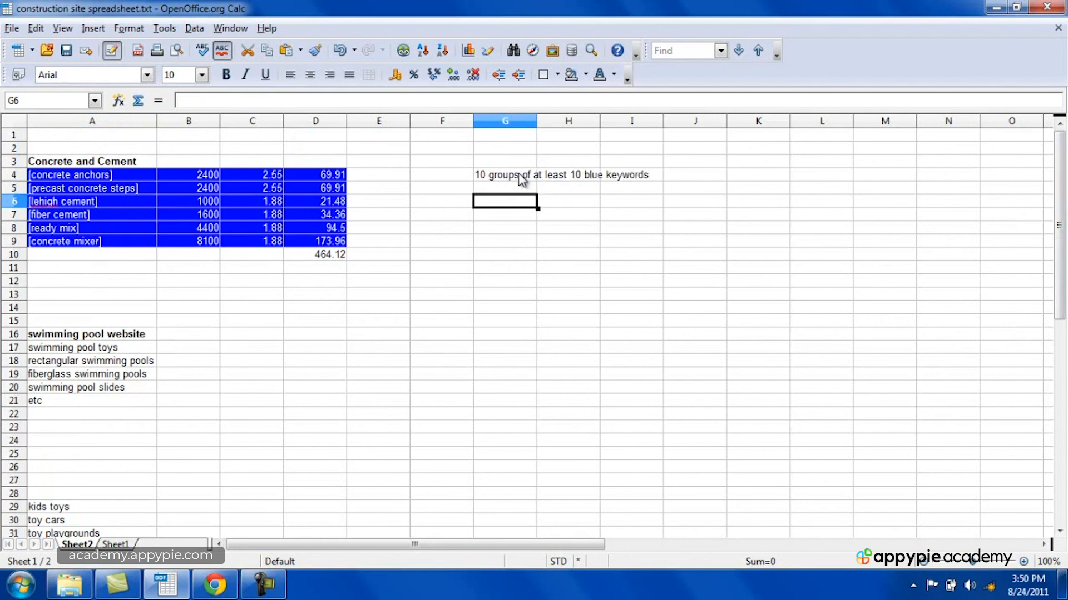
Review the note in G4 and the three group headings "Concrete and Cement", "swimming pool website" and "kids toys"
click(521, 179)
click(523, 209)
click(124, 162)
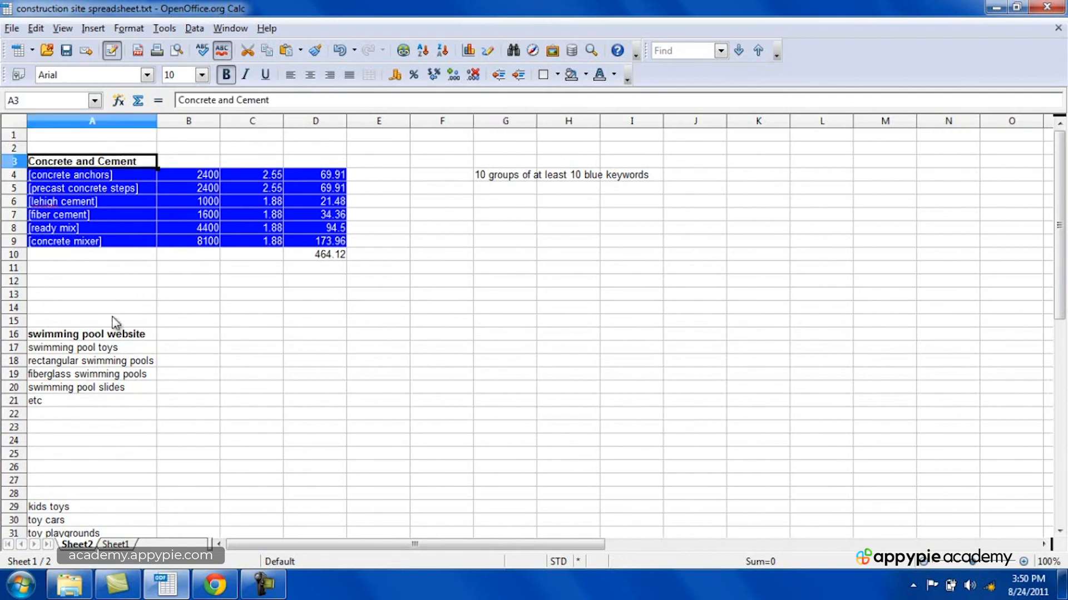
click(114, 335)
click(99, 508)
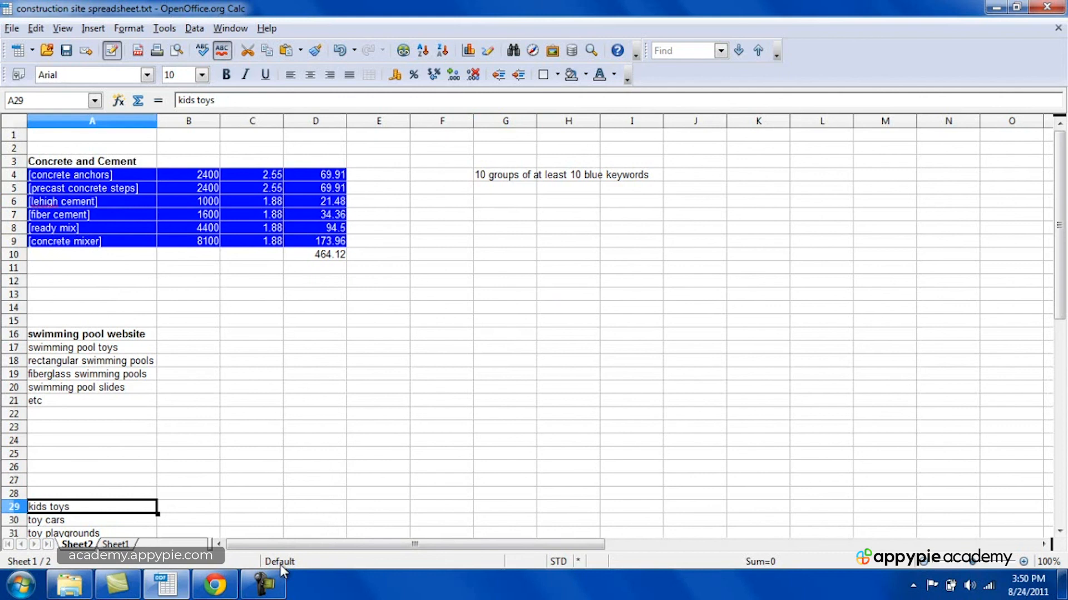
click(263, 583)
click(927, 485)
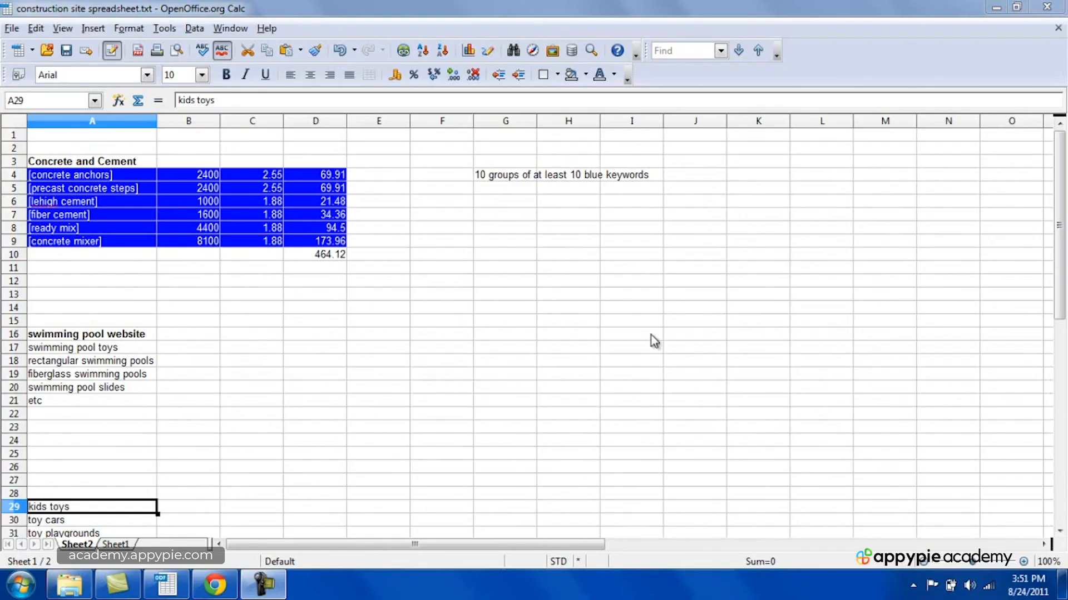
click(525, 274)
key(Up)
key(Up)
key(Up)
key(Up)
key(Up)
key(Up)
key(Up)
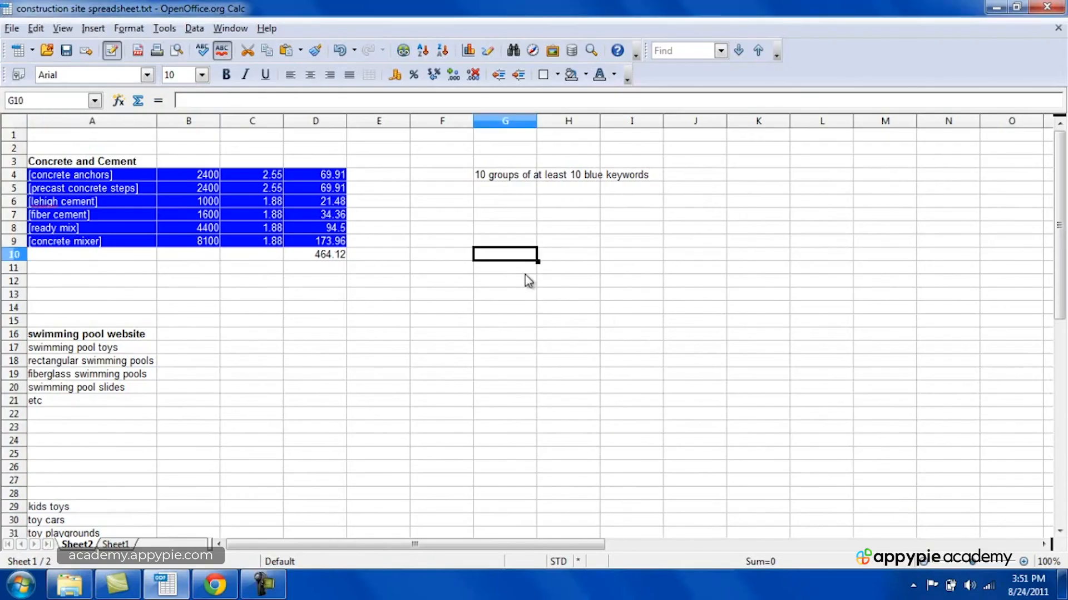
key(Right)
key(Right)
key(Left)
key(Left)
key(Down)
key(Up)
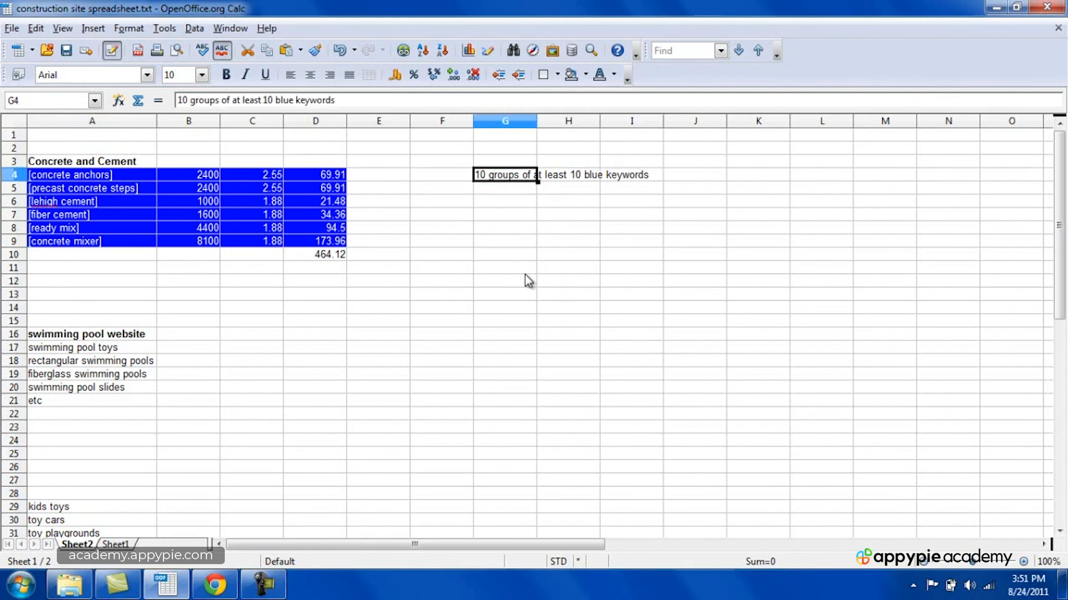
key(Up)
key(Up)
key(Up)
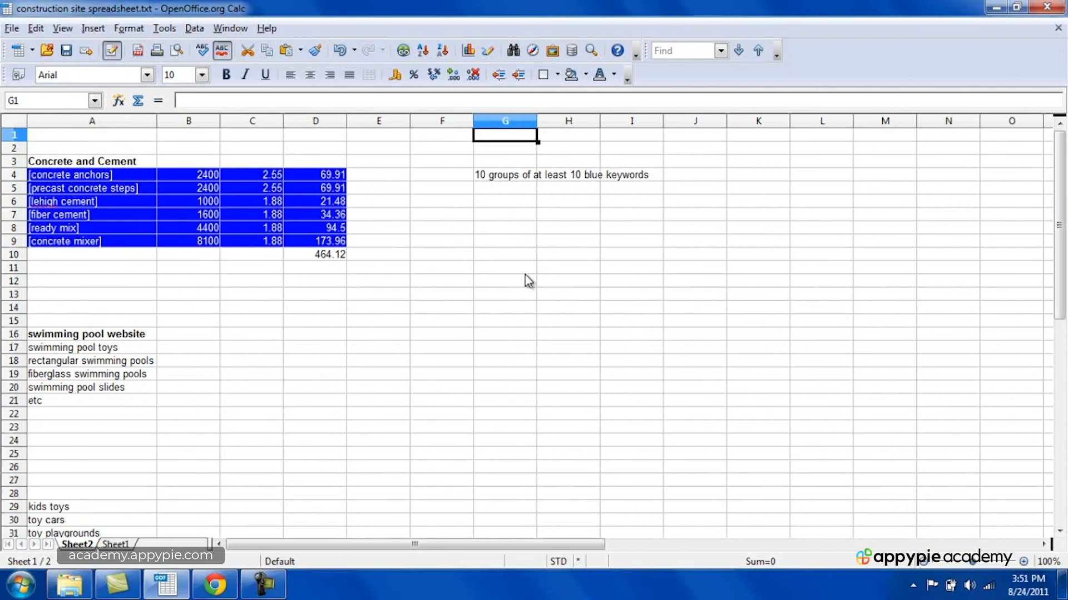
key(Left)
key(Left)
key(Left)
key(Left)
key(Left)
key(Left)
key(Right)
key(Right)
key(Right)
key(Right)
key(Right)
key(Right)
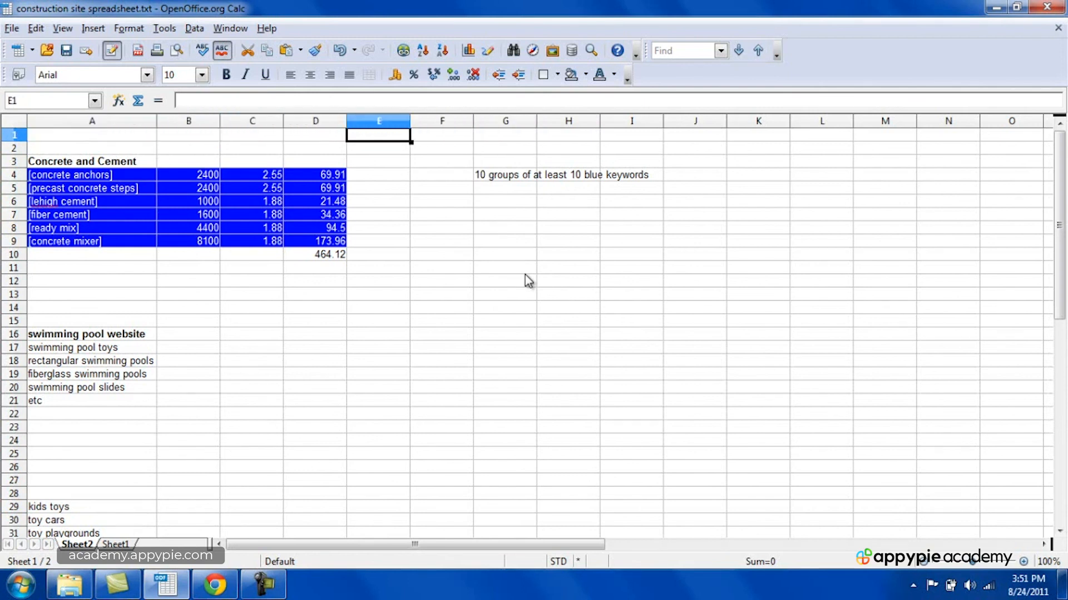
key(Down)
key(Down)
key(Down)
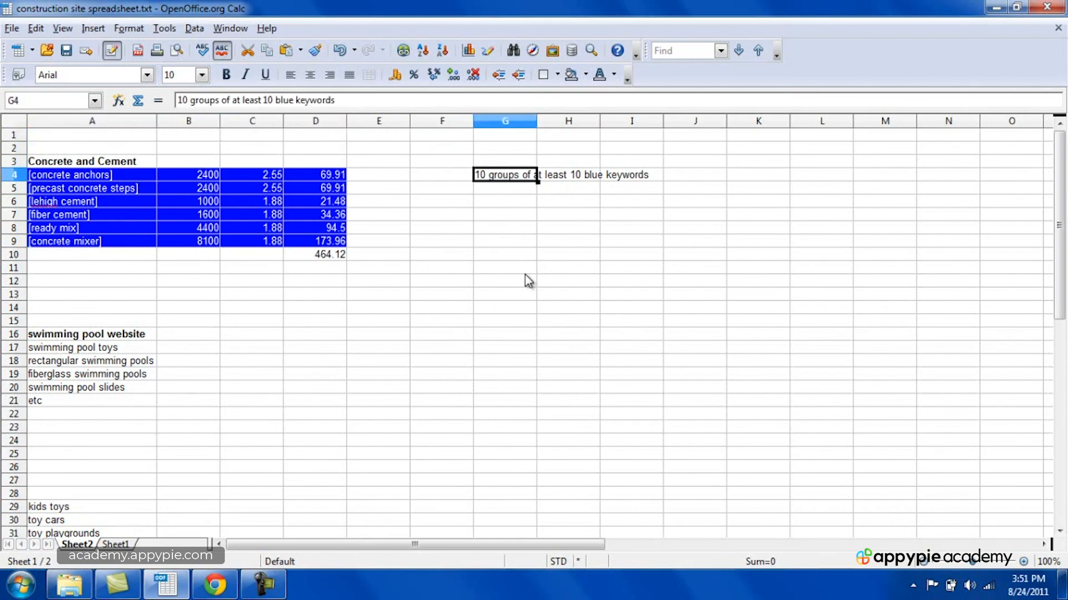
Go through the blue keywords under "Concrete and Cement" in column A, from "concrete anchors" to "concrete mixer"
key(Left)
key(Left)
key(Left)
key(Left)
key(Left)
key(Left)
key(Down)
key(Down)
key(Down)
key(Down)
key(Down)
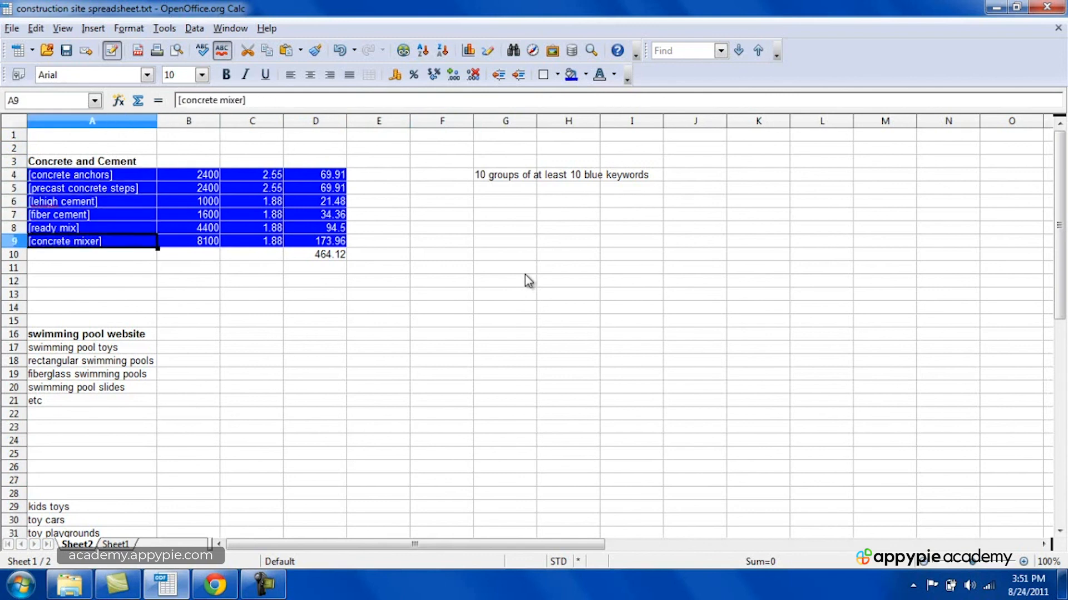
key(Down)
key(Up)
key(Up)
key(Up)
key(Up)
key(Up)
key(Up)
key(Up)
key(Right)
key(Right)
key(Right)
key(Right)
key(Right)
key(Right)
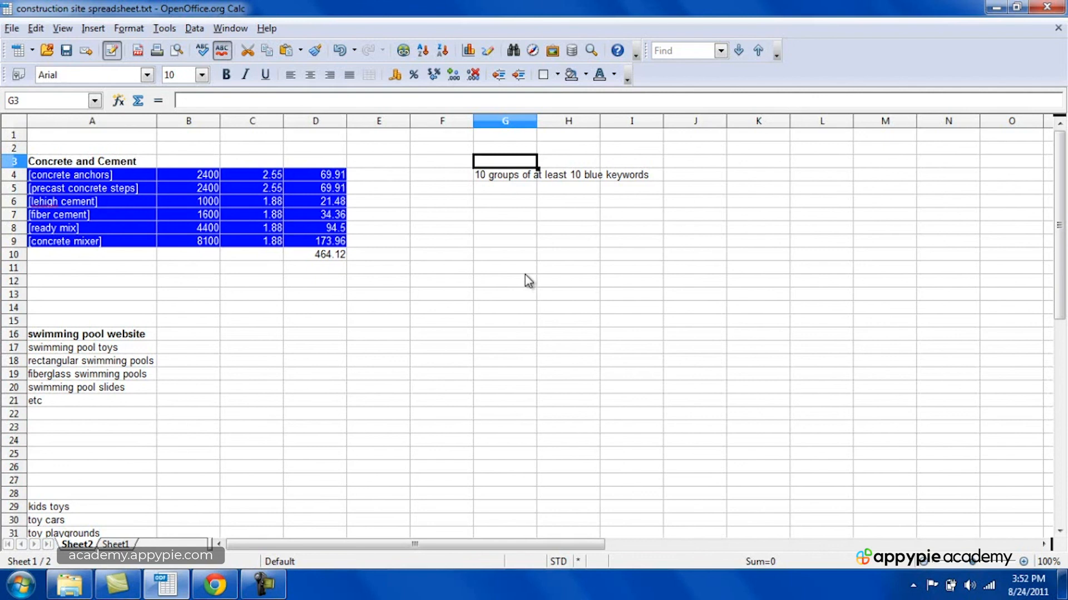
Examine the column D values of the blue concrete keywords, rows 4 to 9
key(Down)
key(Left)
key(Left)
key(Left)
key(Down)
key(Down)
key(Down)
key(Down)
key(Down)
key(Up)
key(Up)
key(Up)
key(Up)
key(Up)
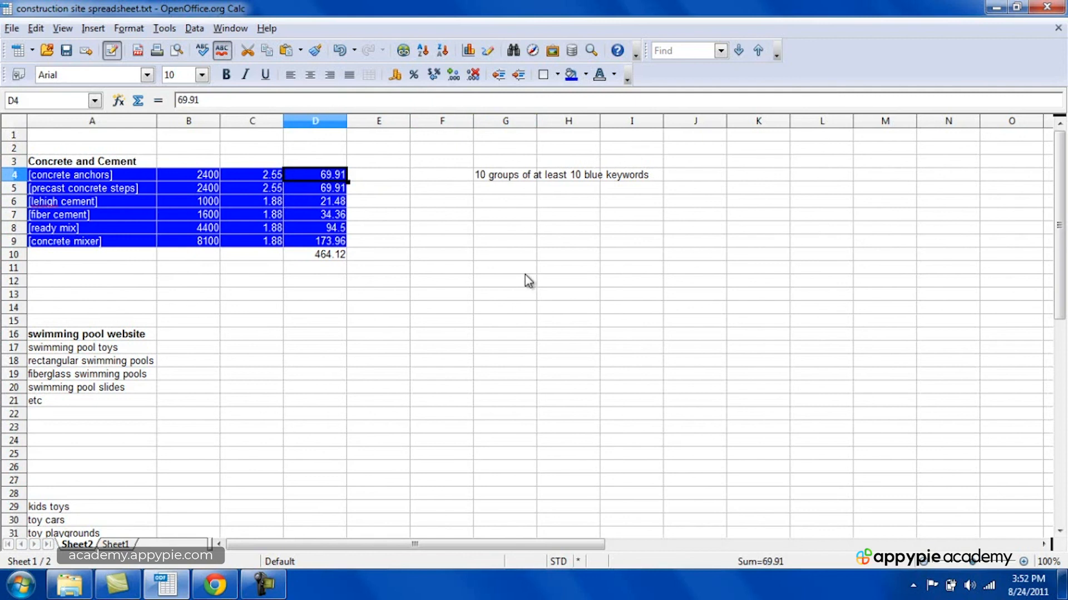
key(Down)
key(Down)
Compare the column C values of the blue concrete keywords
key(Left)
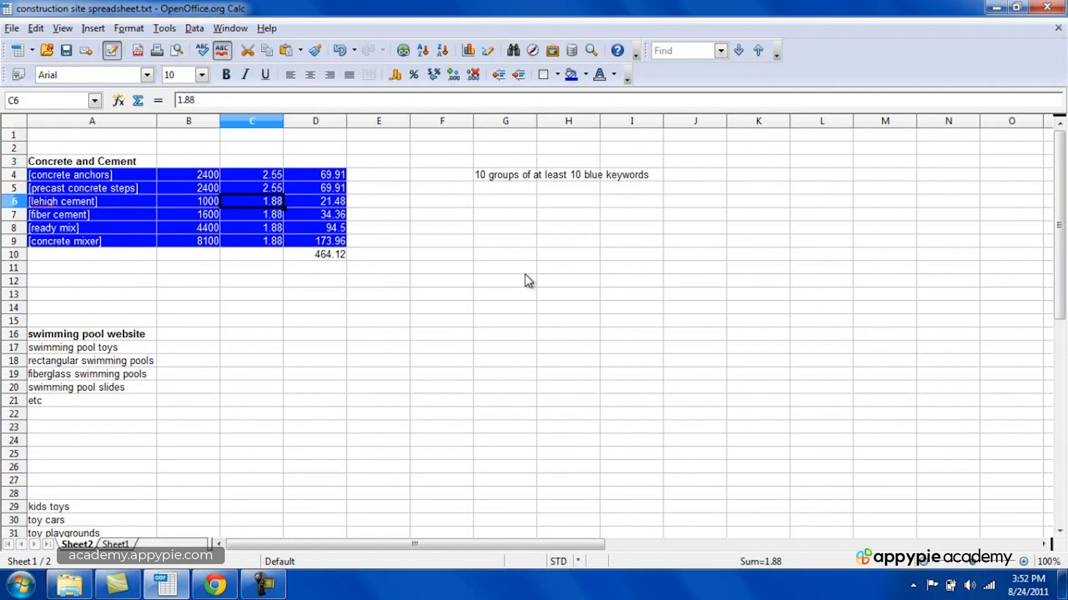
key(Down)
key(Up)
key(Up)
key(Up)
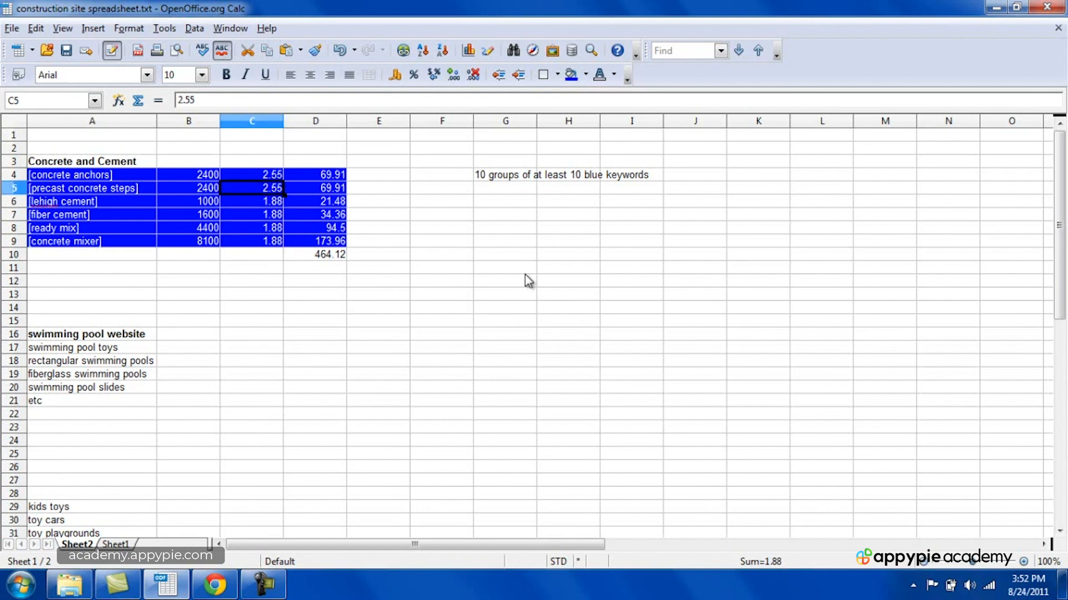
key(Down)
key(Down)
key(Down)
key(Down)
key(Down)
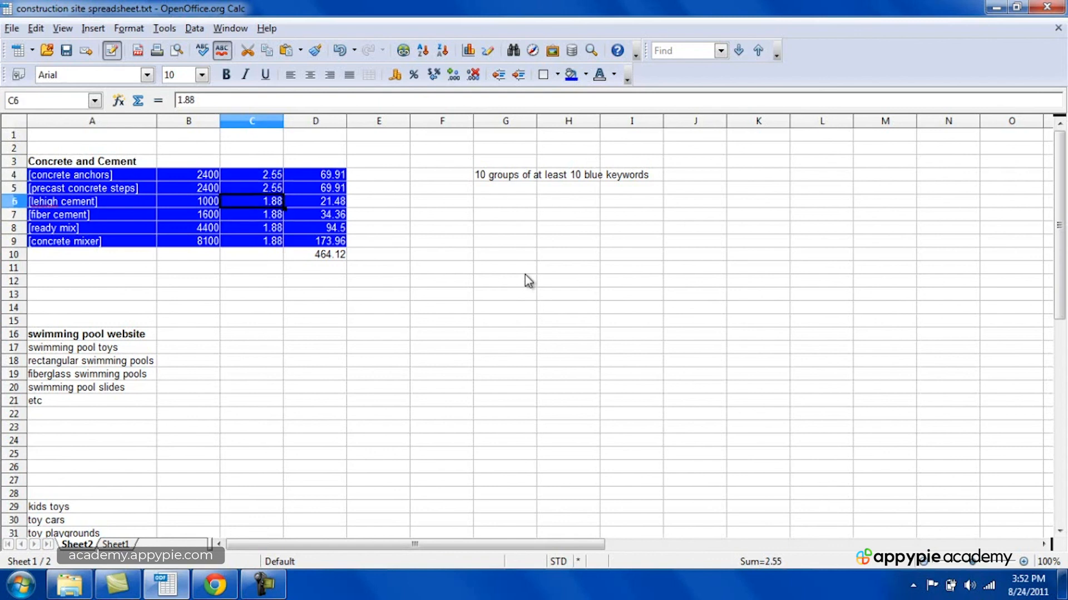
Review the column D values of the "Concrete and Cement" group once more, down to "concrete mixer"
key(Left)
key(Up)
key(Up)
key(Up)
key(Up)
key(Up)
key(Right)
key(Right)
key(Right)
key(Left)
key(Down)
key(Down)
key(Down)
key(Down)
key(Down)
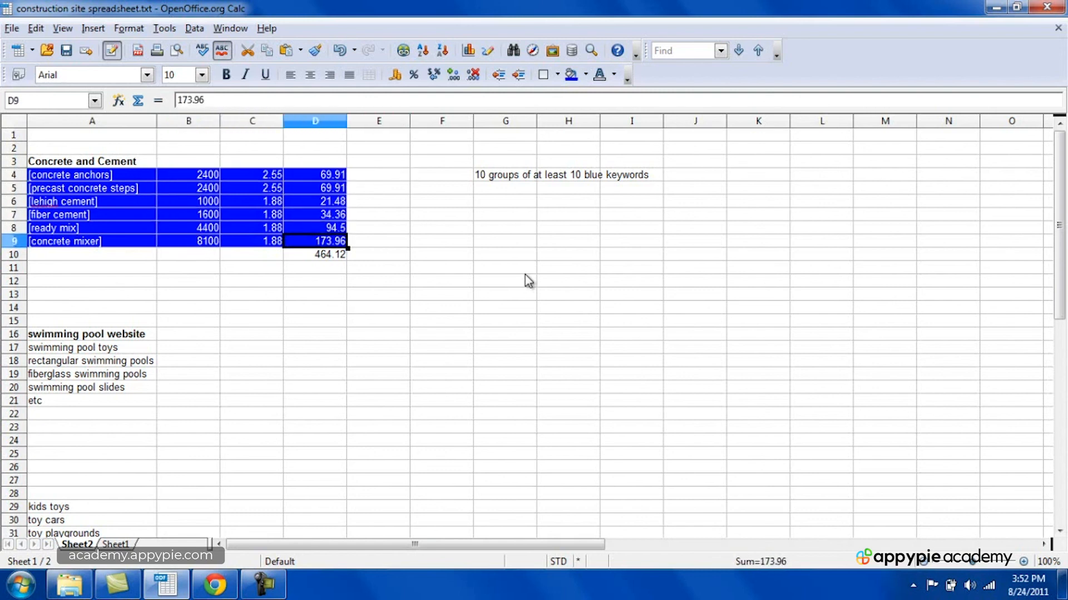
key(Left)
key(Left)
key(Left)
key(Right)
key(Right)
key(Right)
key(Right)
key(Right)
key(Right)
key(Down)
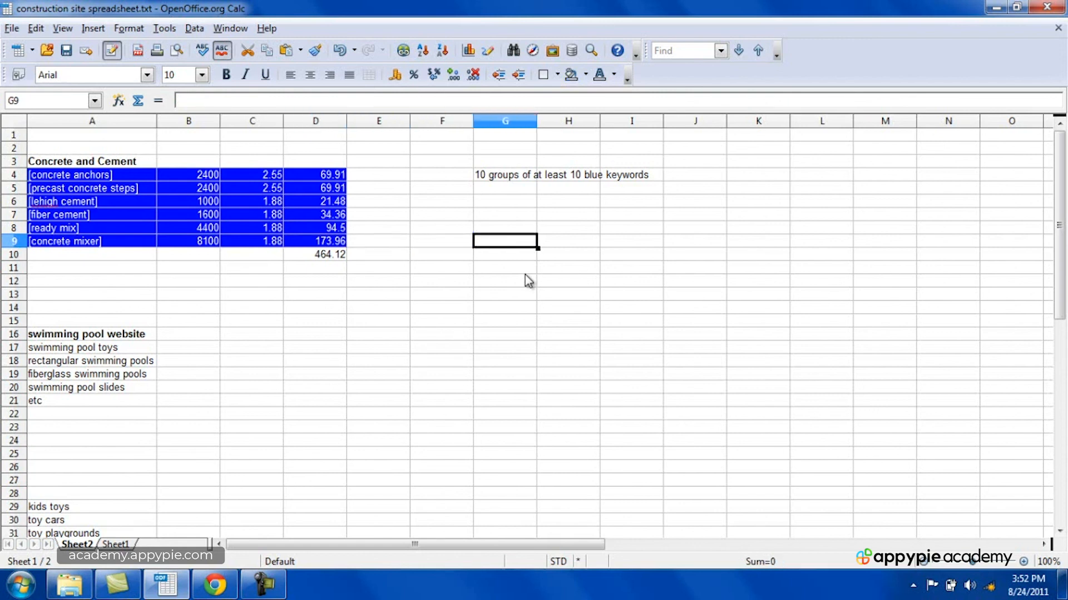
key(Up)
key(Up)
key(Up)
key(Up)
key(Up)
key(Up)
key(Left)
key(Left)
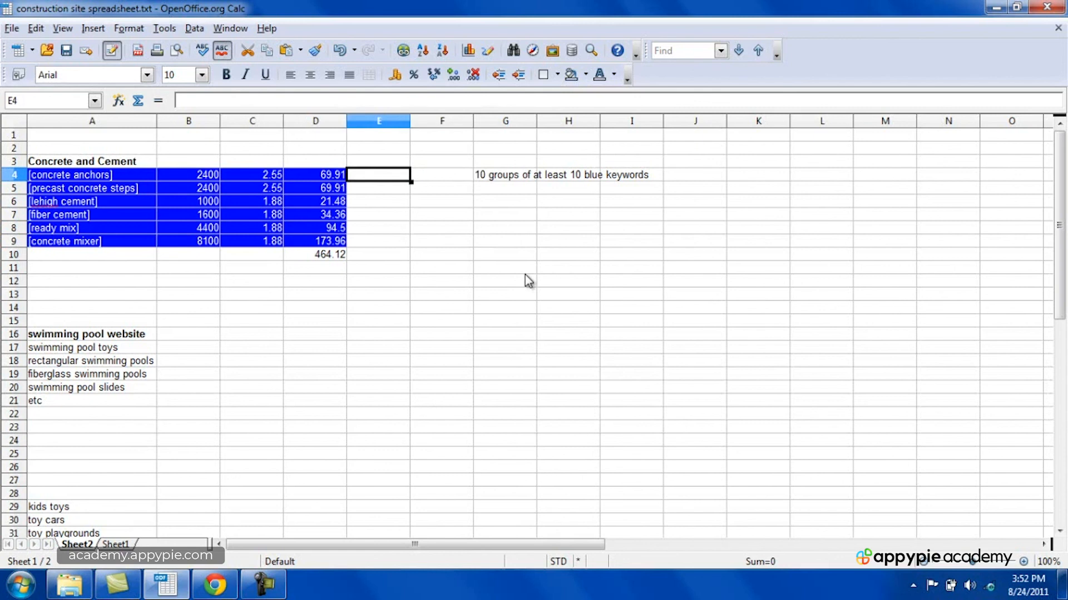
key(Right)
key(Right)
key(Down)
key(Down)
key(Down)
key(Down)
key(Down)
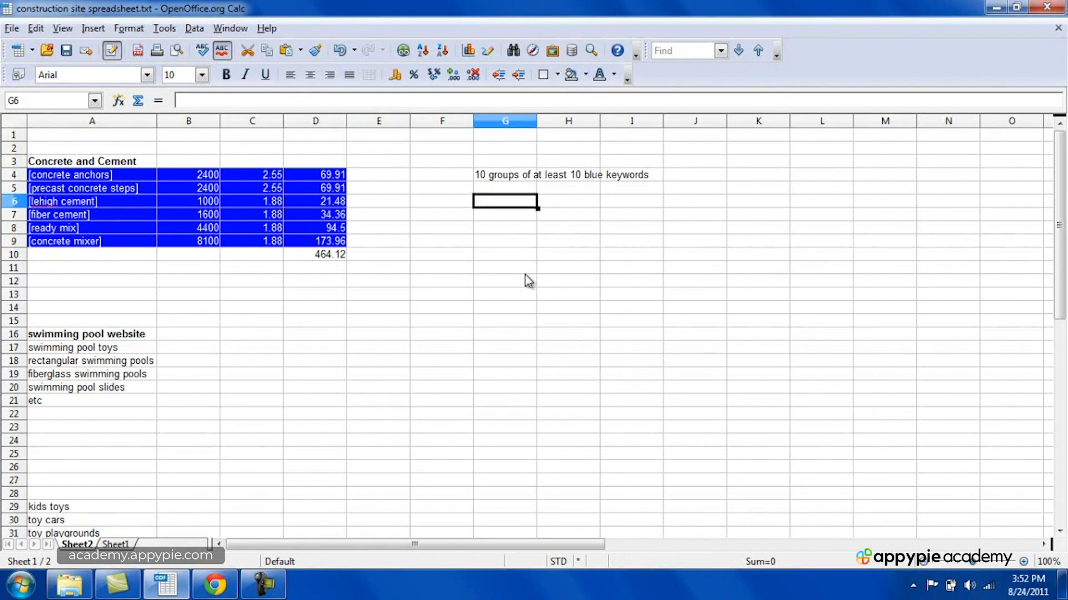
Check the column D total in row 10 against the "concrete mixer" value above it
key(Down)
key(Left)
key(Left)
key(Left)
key(Left)
key(Left)
key(Left)
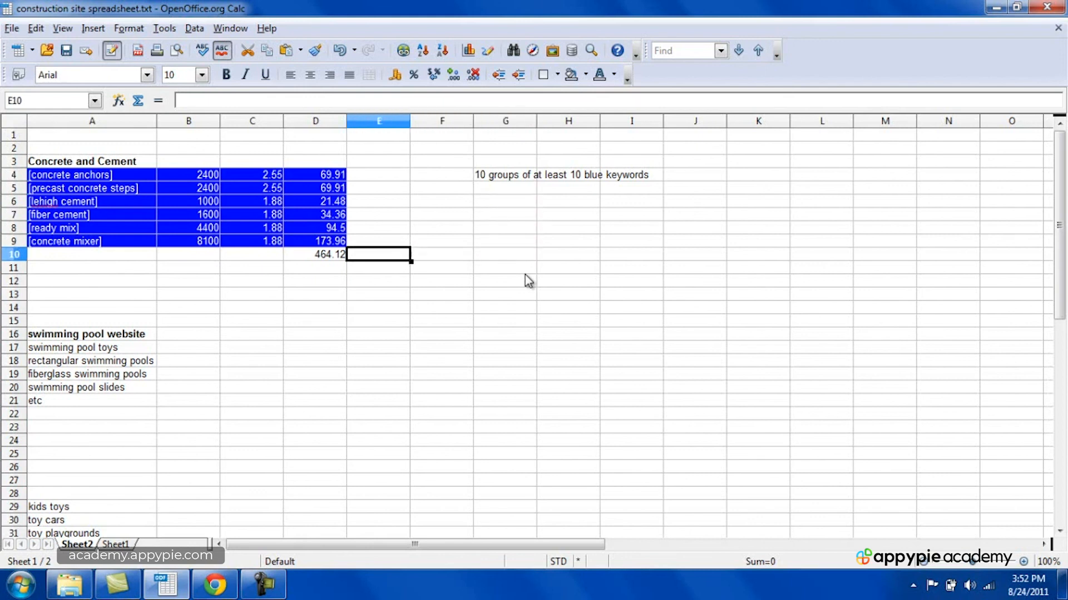
key(Right)
key(Right)
key(Right)
key(Right)
key(Left)
key(Up)
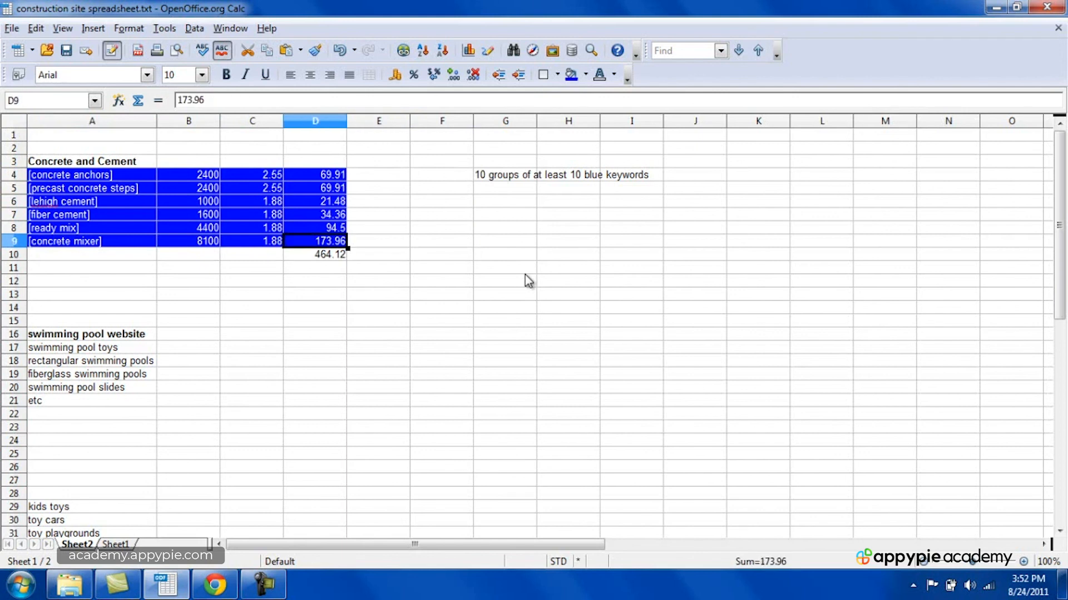
Reread the note in G4 about 10 groups of at least 10 blue keywords
key(Up)
key(Up)
key(Up)
key(Up)
key(Up)
key(Right)
key(Right)
key(Right)
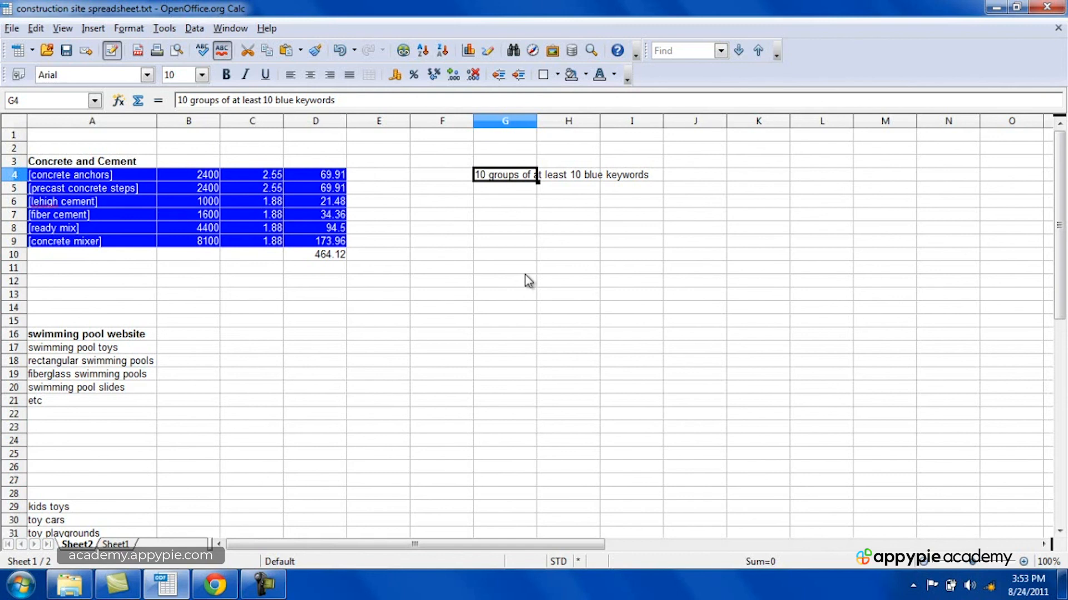
key(Down)
key(Down)
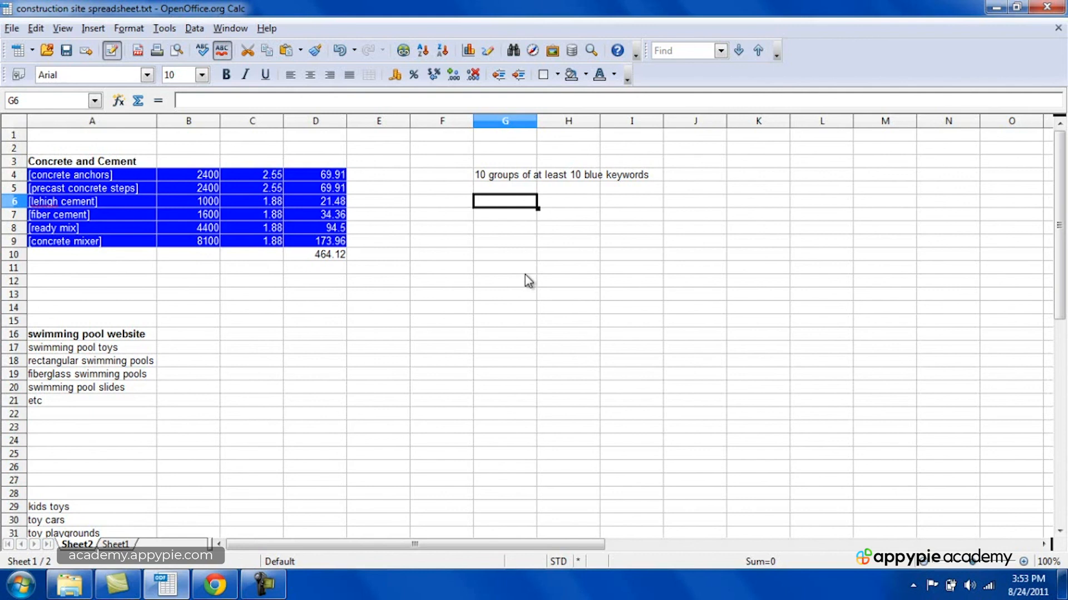
key(Up)
key(Up)
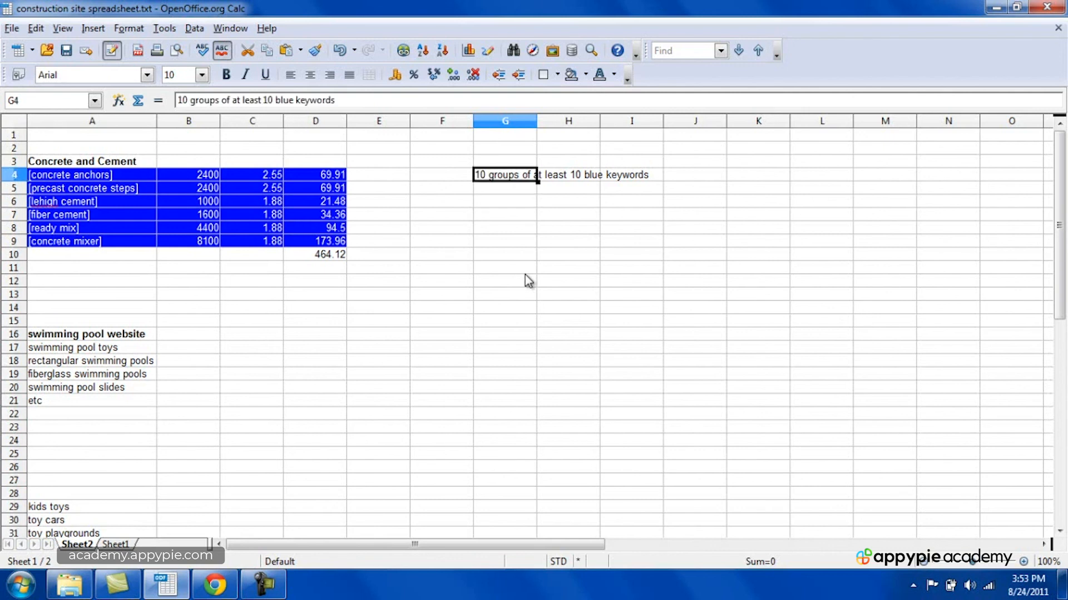
key(Down)
key(Down)
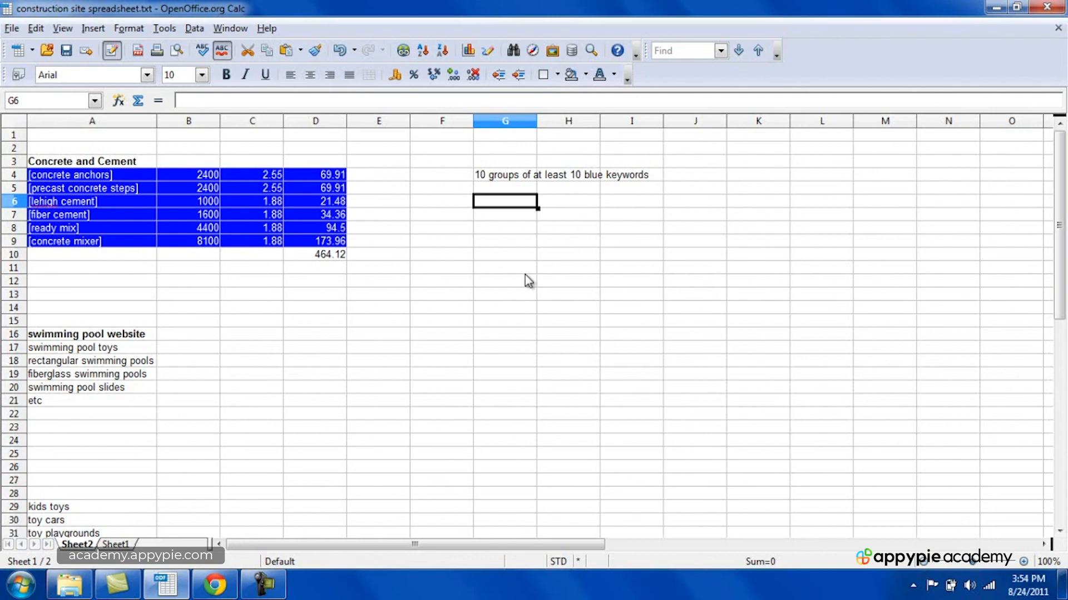
click(263, 585)
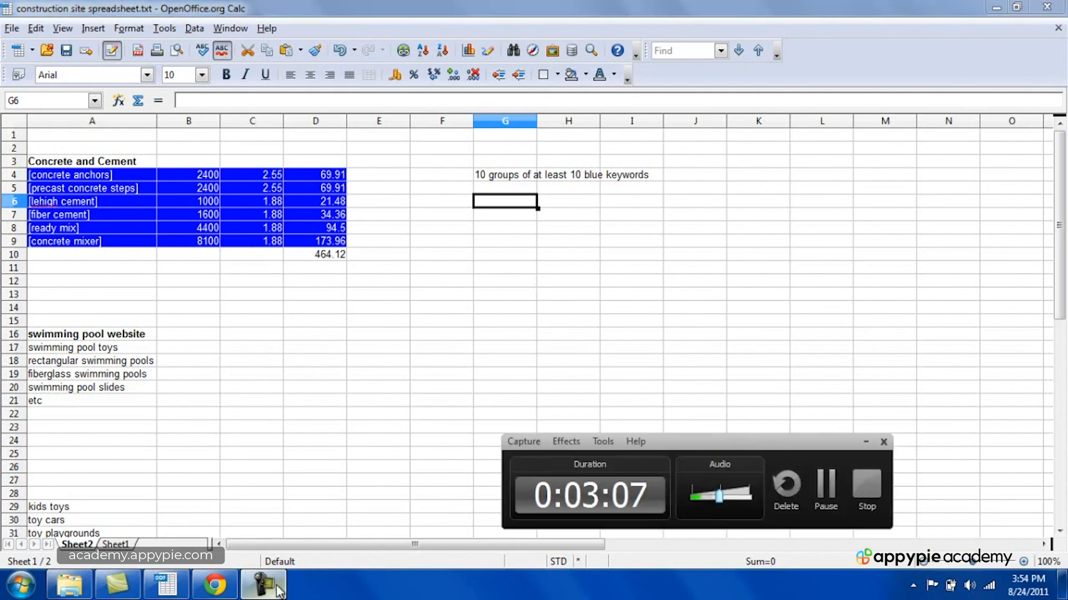
click(866, 485)
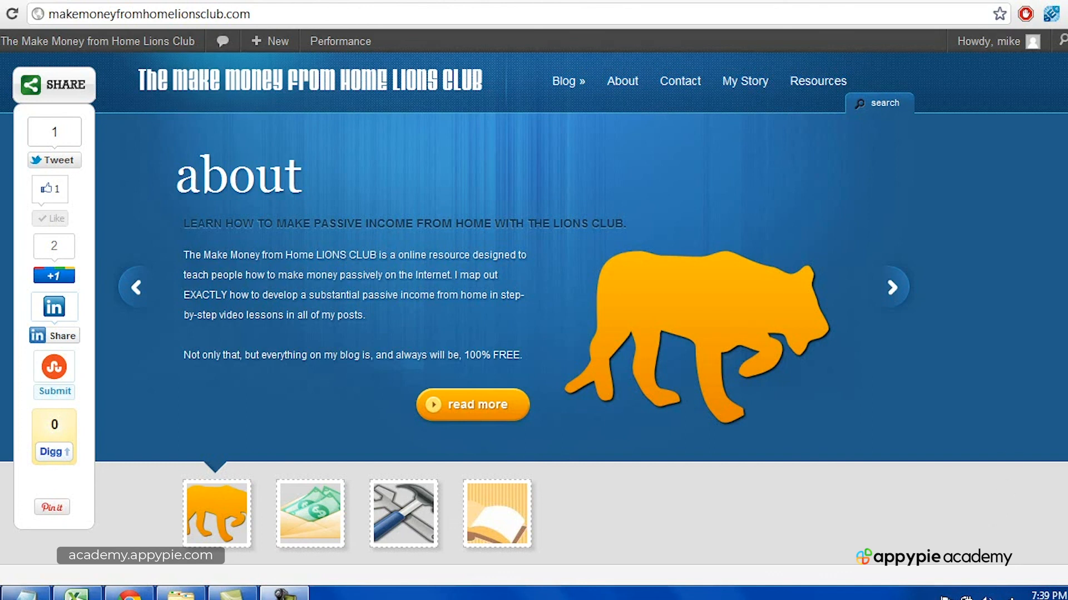
Look through the Make Money from Home Lions Club home page down to the newsletter sign-up form
scroll(534, 318, down, 10)
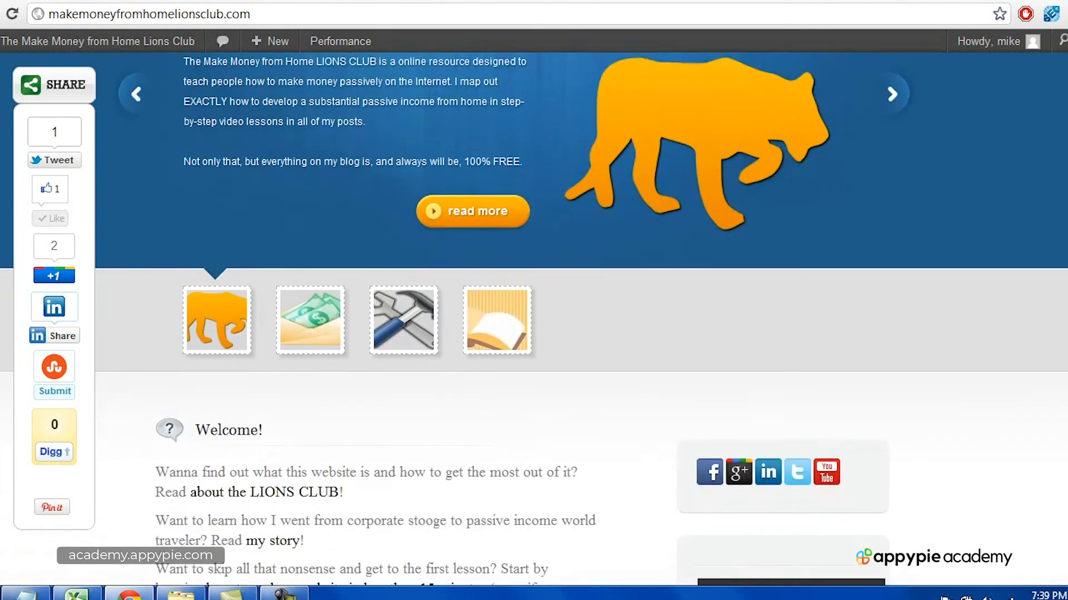
scroll(881, 191, down, 2)
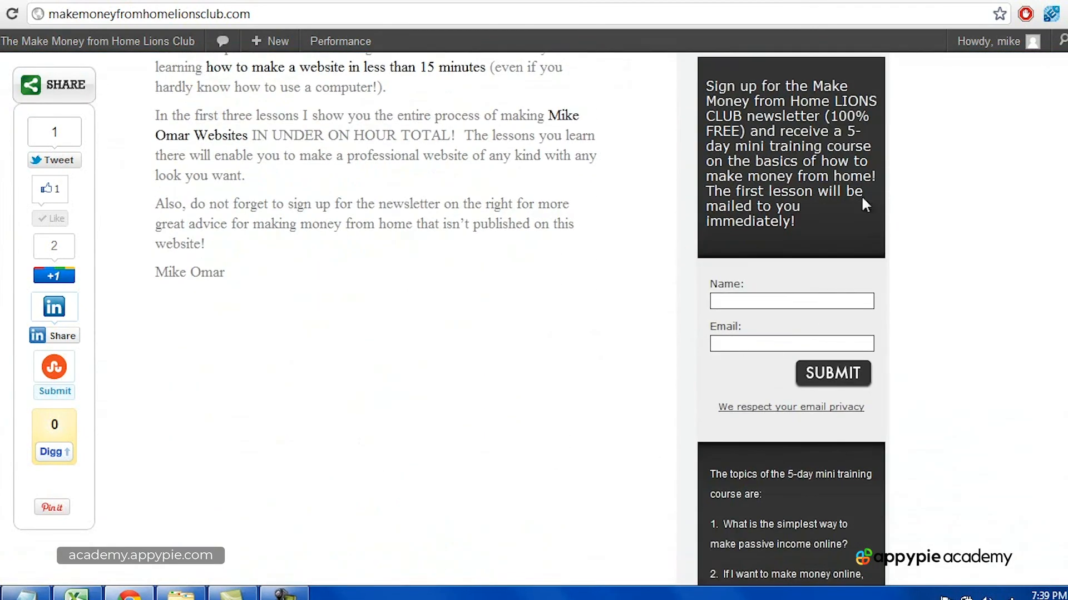